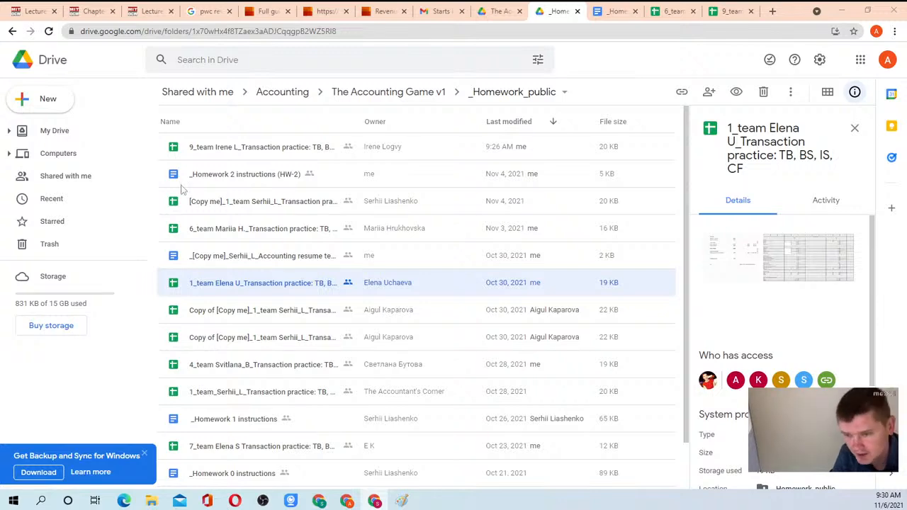
Step: Open the Homework 2 instructions document and read section 1 on the accounting resume, down to item 1.5
left_click(250, 182)
double_click(250, 182)
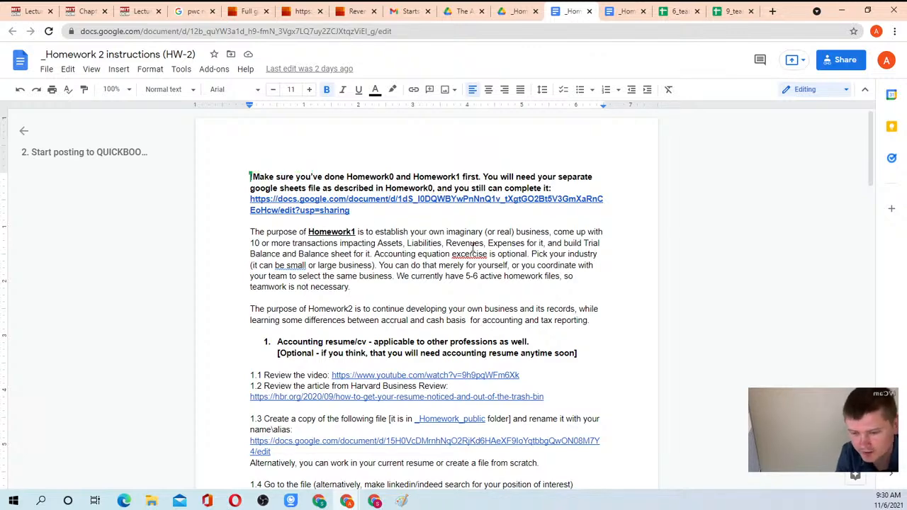
scroll(473, 246, "down", 3)
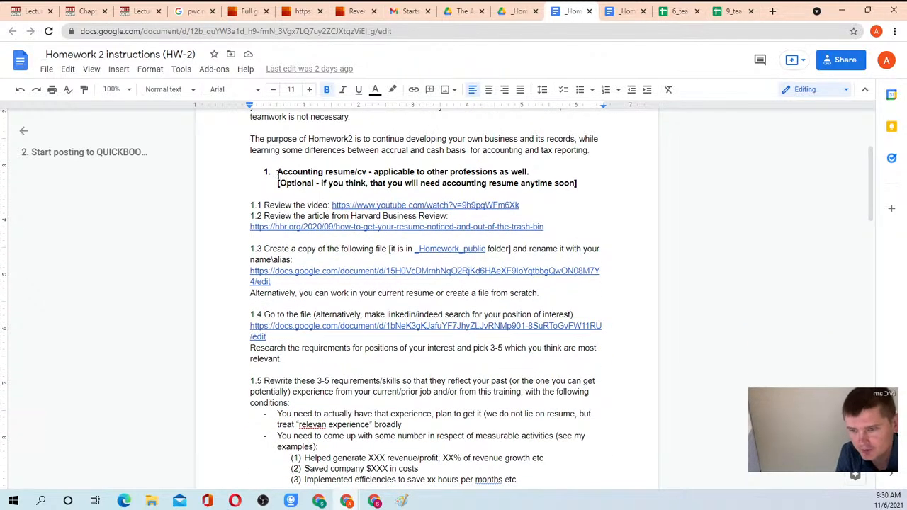
left_click_drag(279, 174, 344, 258)
left_click(344, 258)
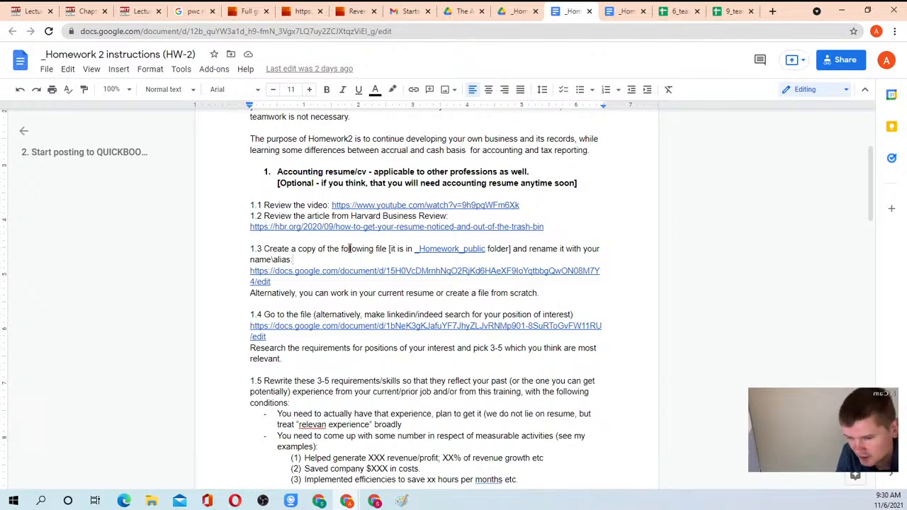
scroll(354, 253, "down", 1)
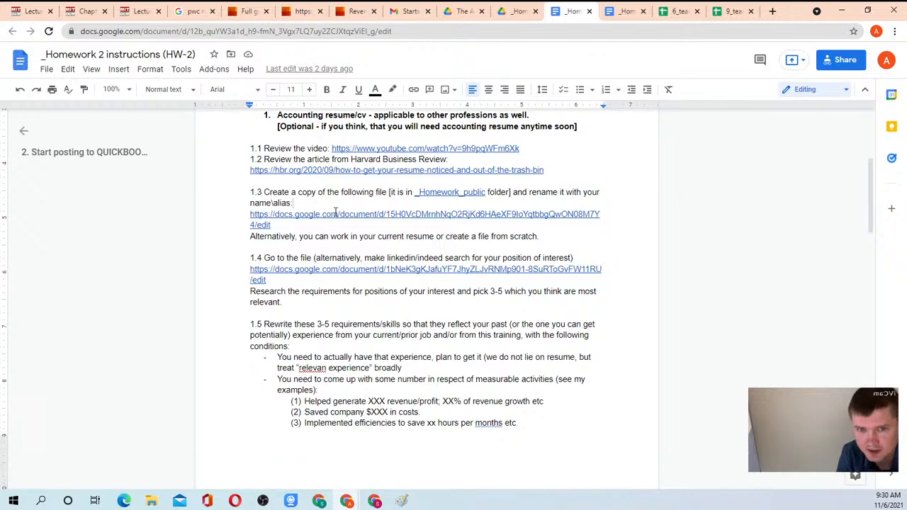
Step: Open the accounting resume template from the _Homework_public folder and look through its sample experience entries
left_click(523, 13)
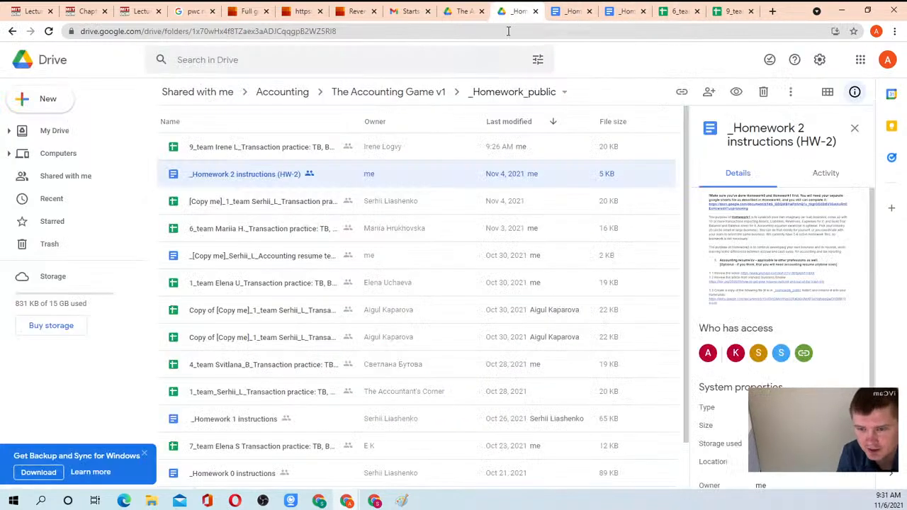
double_click(235, 258)
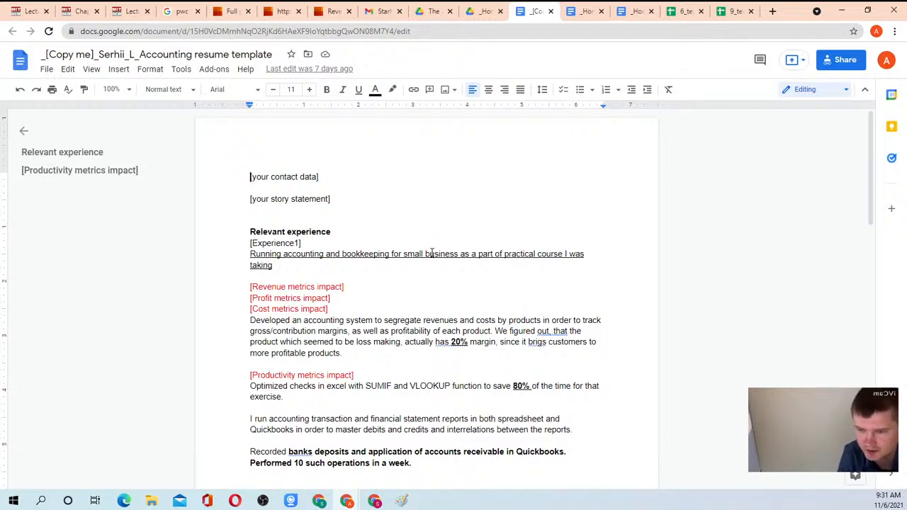
scroll(297, 272, "down", 3)
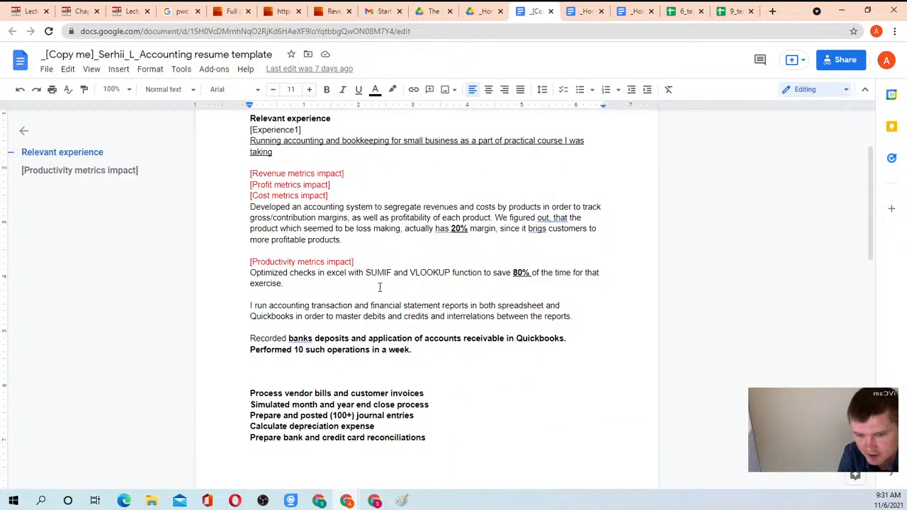
scroll(383, 286, "down", 2)
scroll(372, 292, "up", 5)
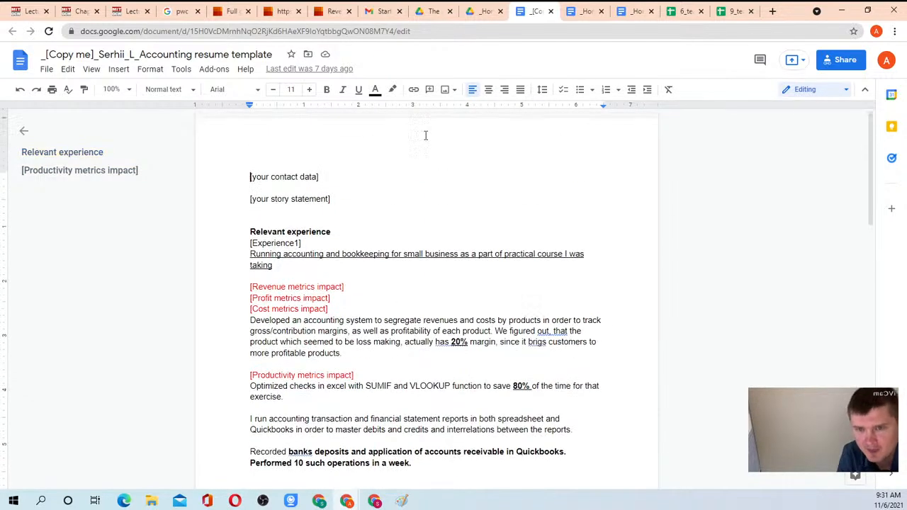
left_click(478, 10)
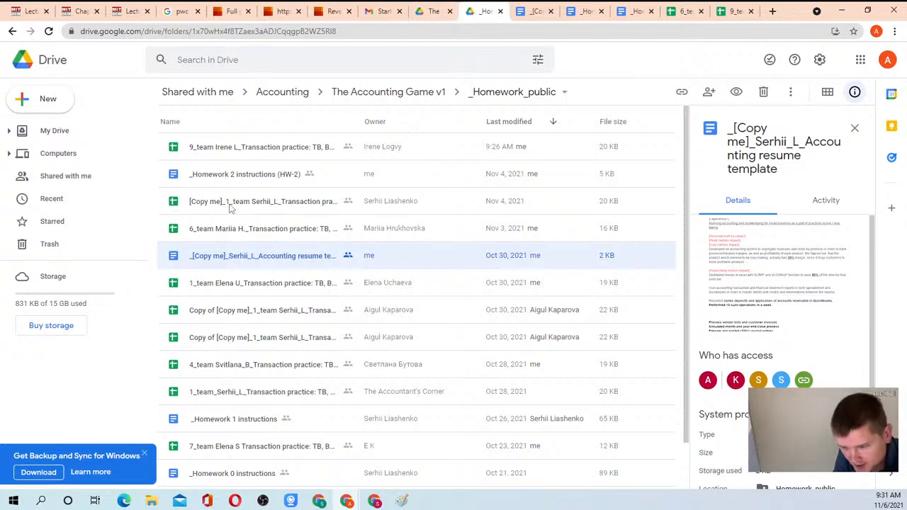
scroll(264, 226, "down", 2)
scroll(269, 224, "up", 2)
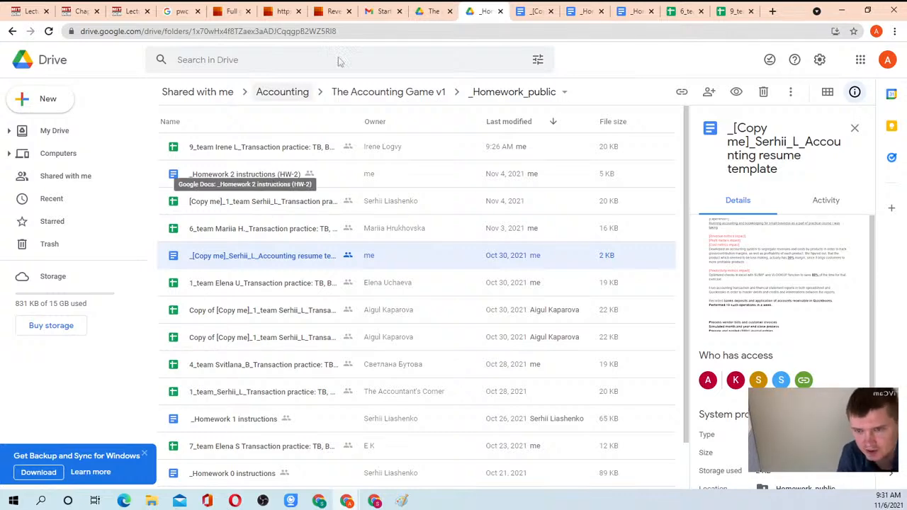
left_click(431, 10)
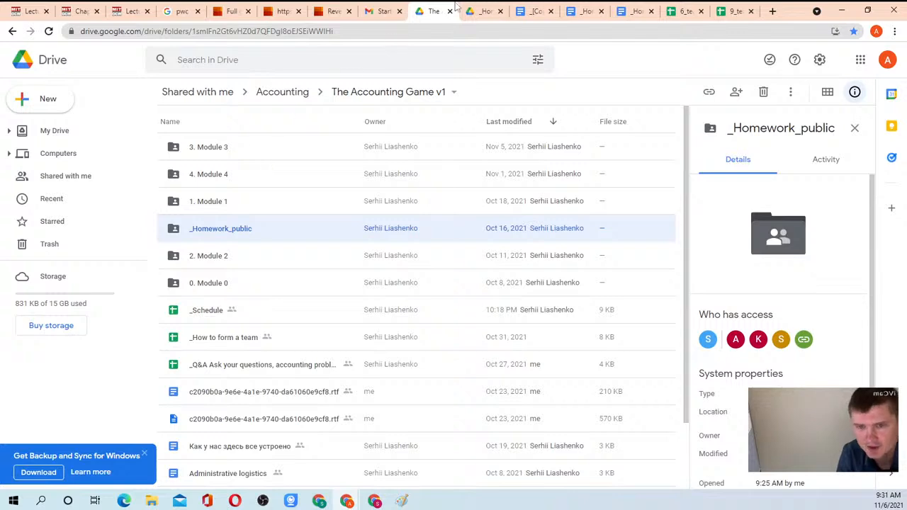
left_click(535, 11)
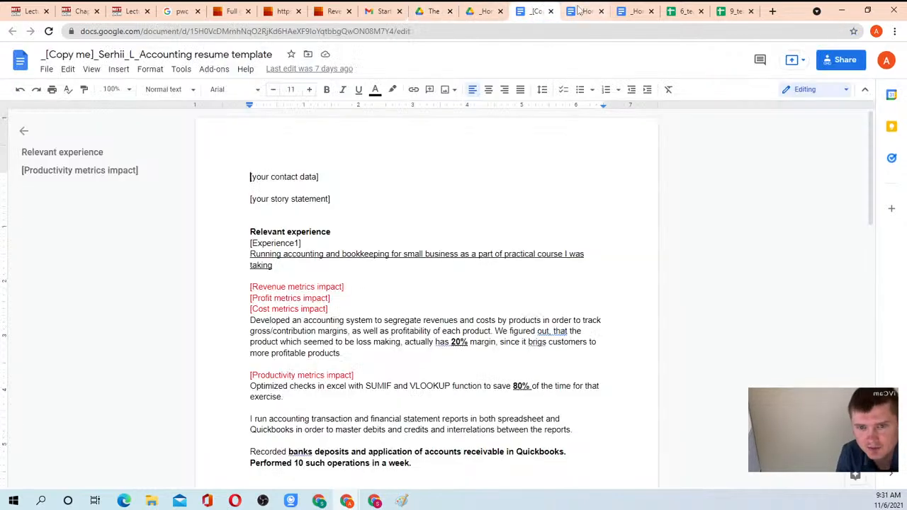
Step: Return to the Homework 2 instructions and read on to item 4 about creating the income statement with the SUMIF function
left_click(585, 11)
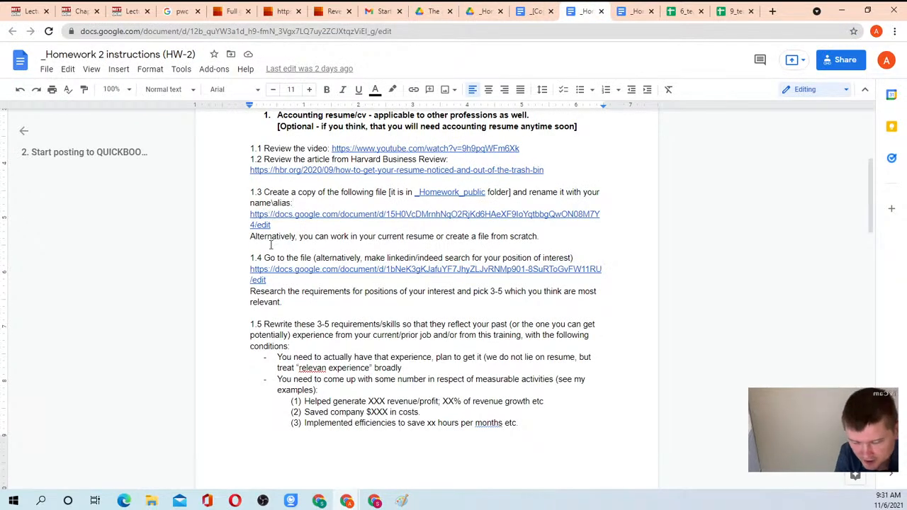
scroll(304, 224, "down", 2)
scroll(304, 224, "down", 9)
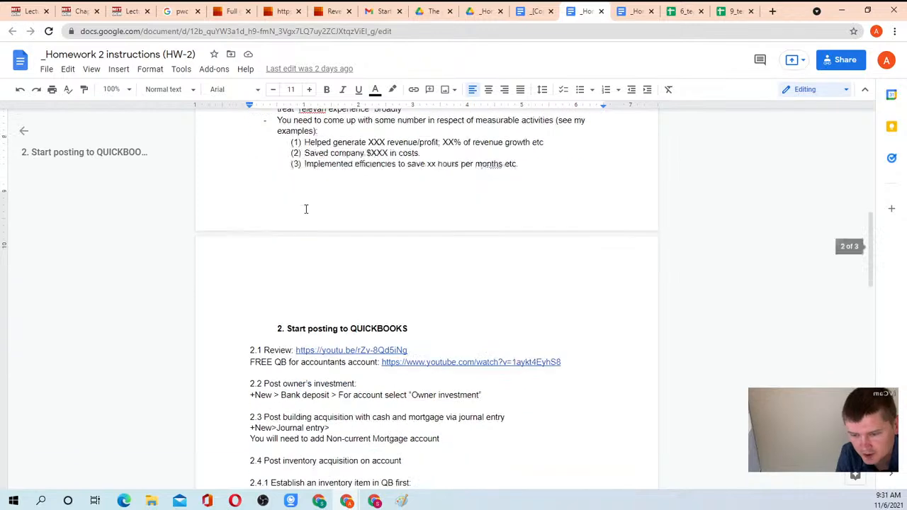
scroll(310, 285, "down", 2)
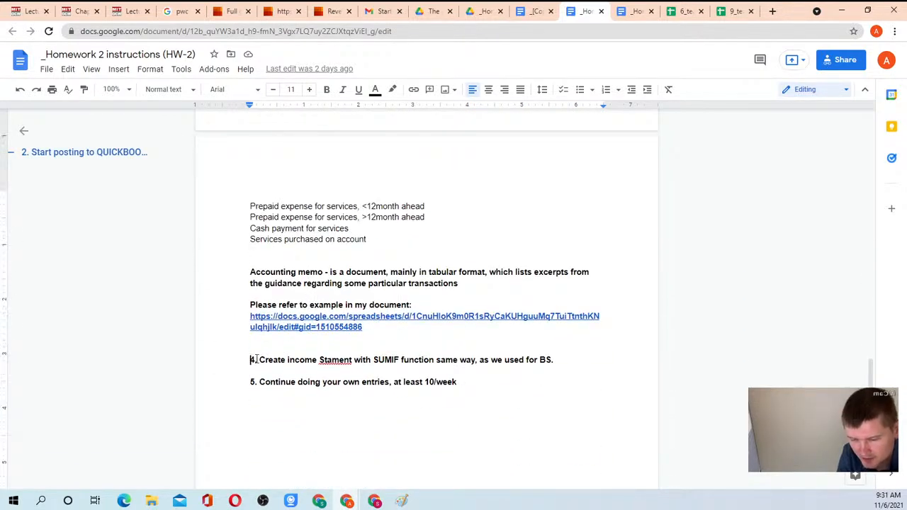
left_click_drag(251, 359, 553, 360)
left_click(554, 360)
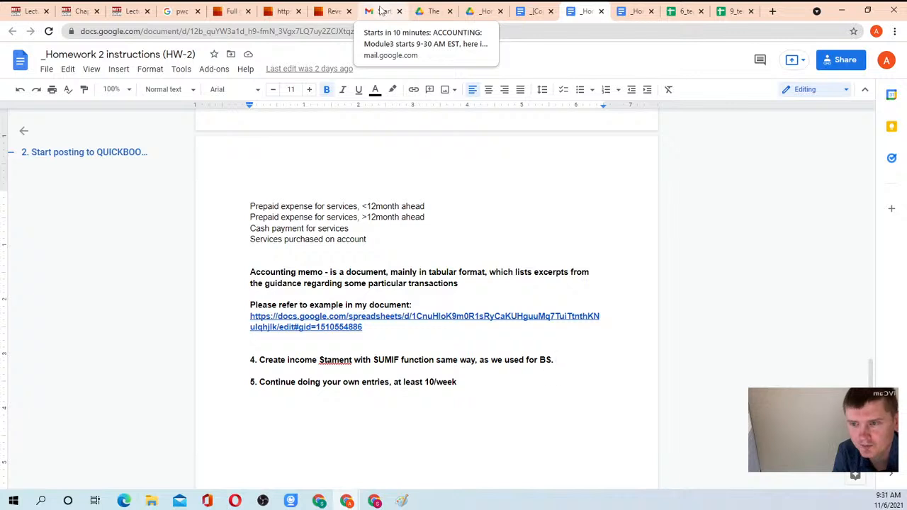
Step: Search the web for "pwc financial statement presentation guide" in a new browser tab
left_click(772, 11)
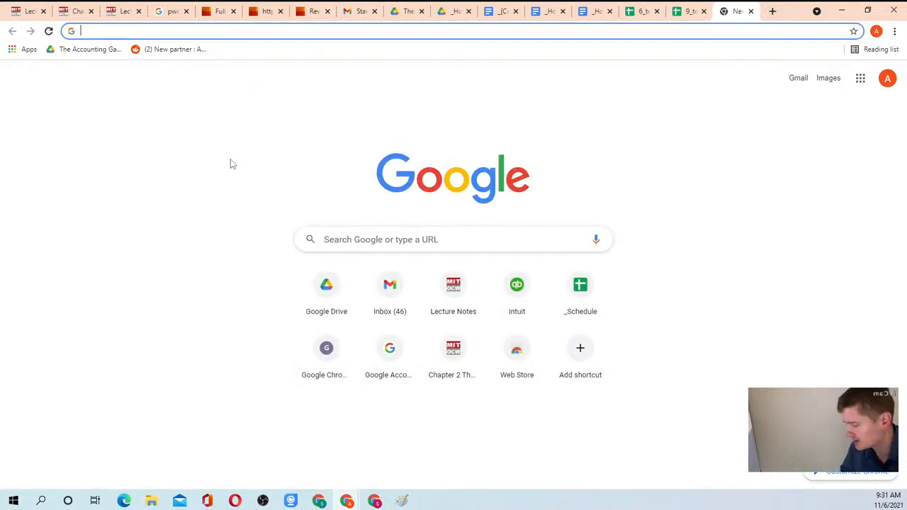
type("pw")
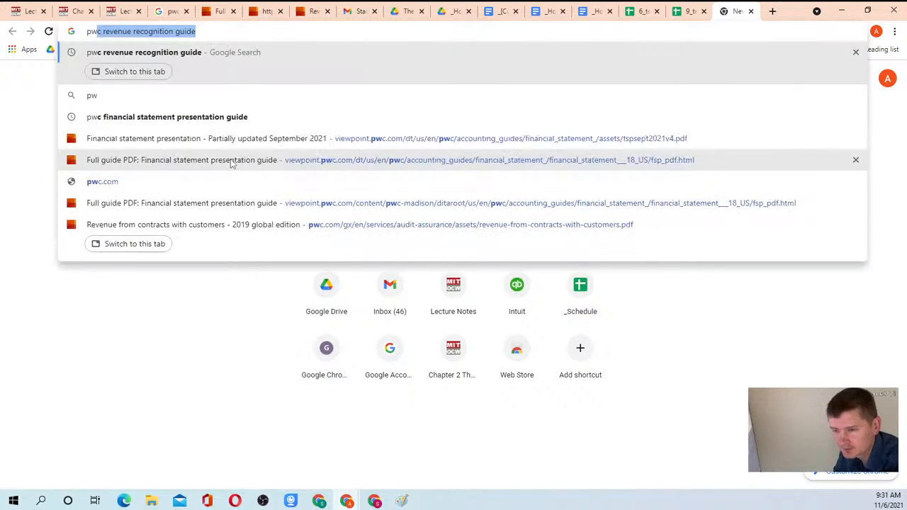
type("c financa")
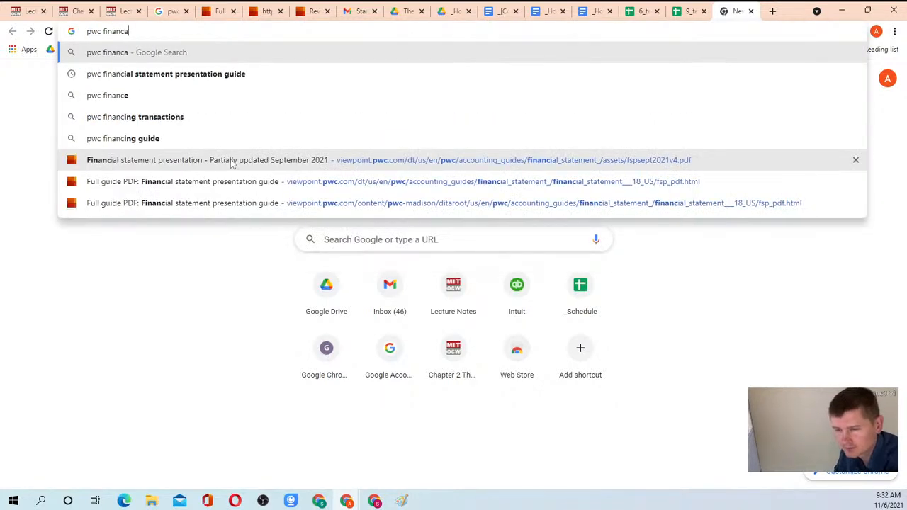
key("BackSpace")
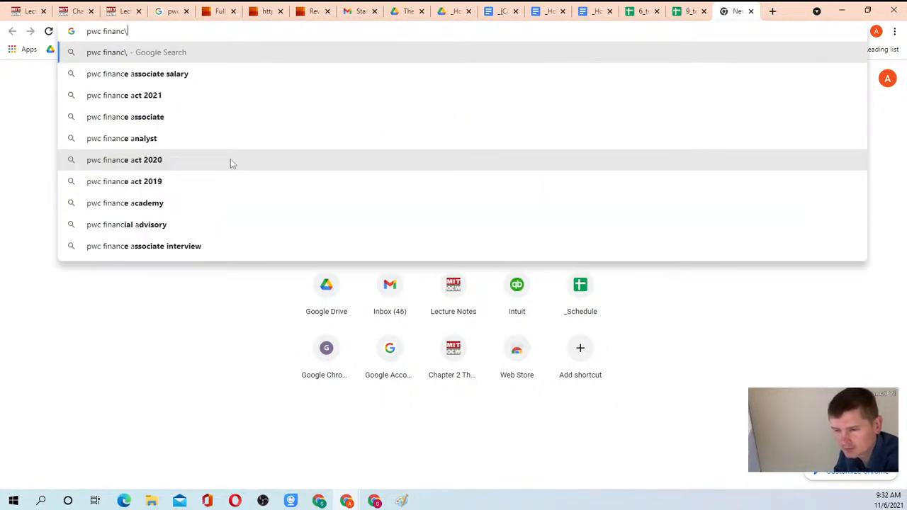
type("ial statement")
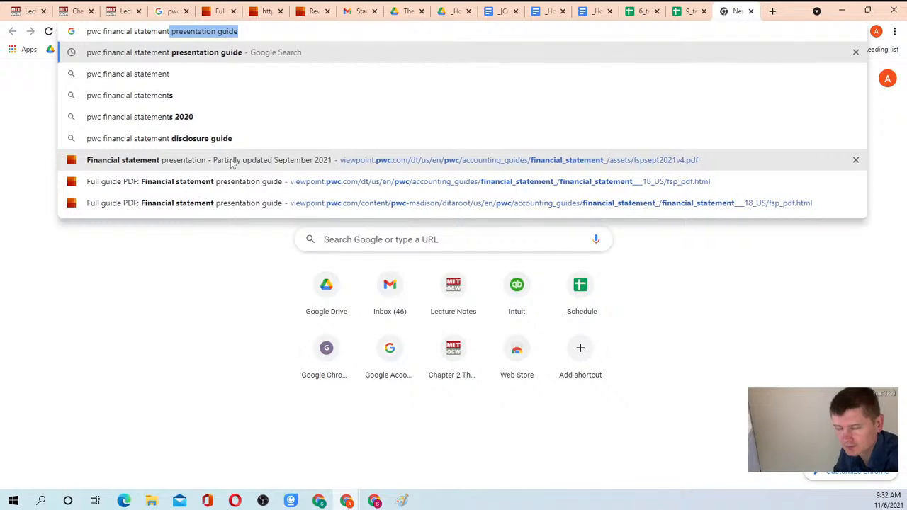
key("Return")
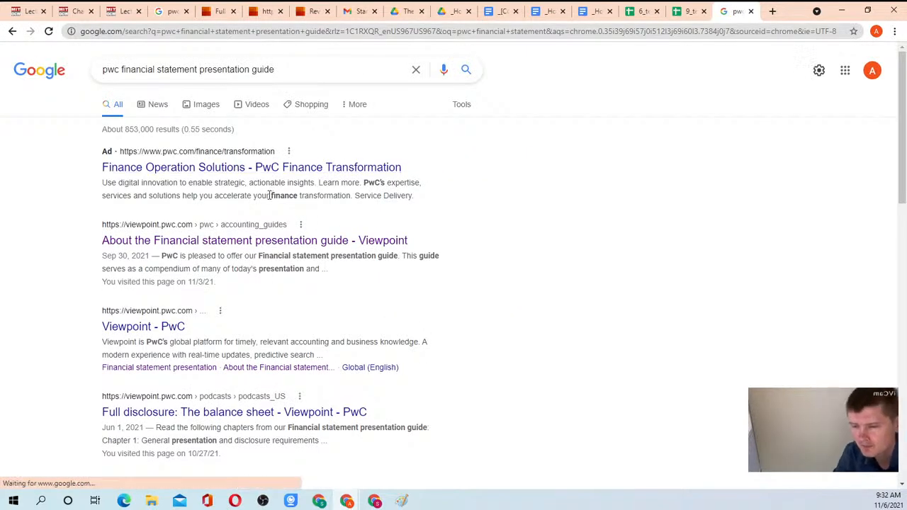
Step: Open PwC's September 2021 Financial statement presentation guide PDF in its own tab from the full guide page and select its web address
left_click(277, 241)
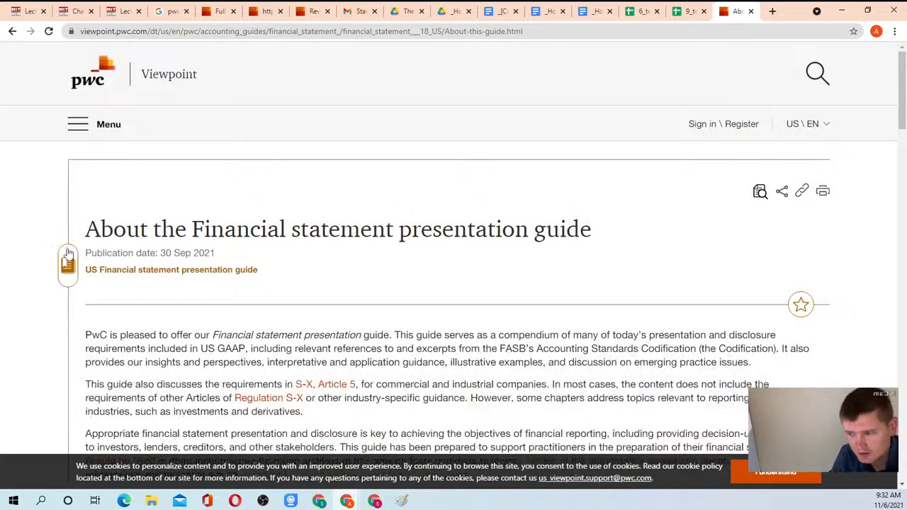
left_click(68, 273)
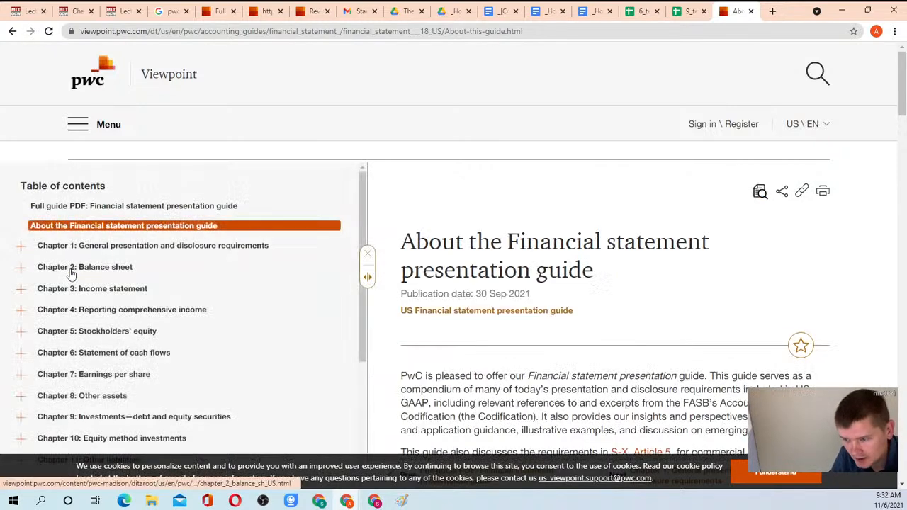
left_click(97, 208)
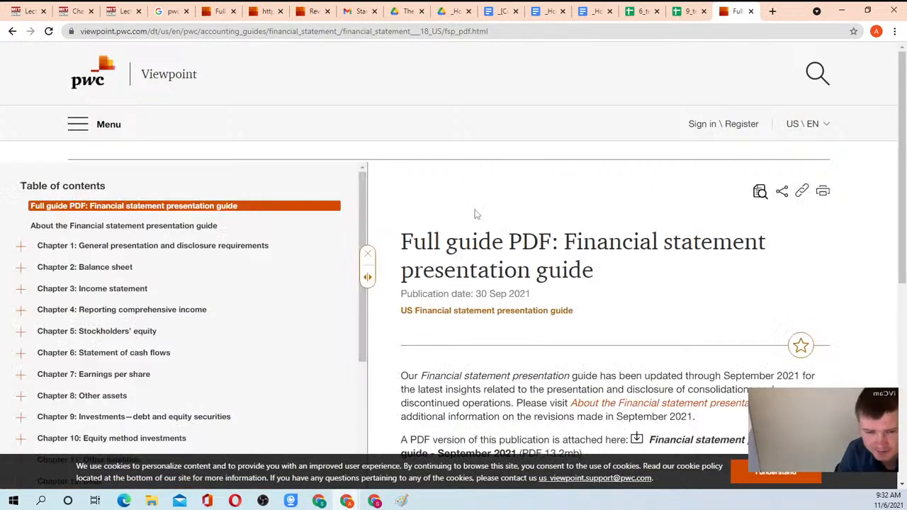
scroll(598, 235, "down", 1)
scroll(596, 234, "down", 2)
middle_click(700, 245)
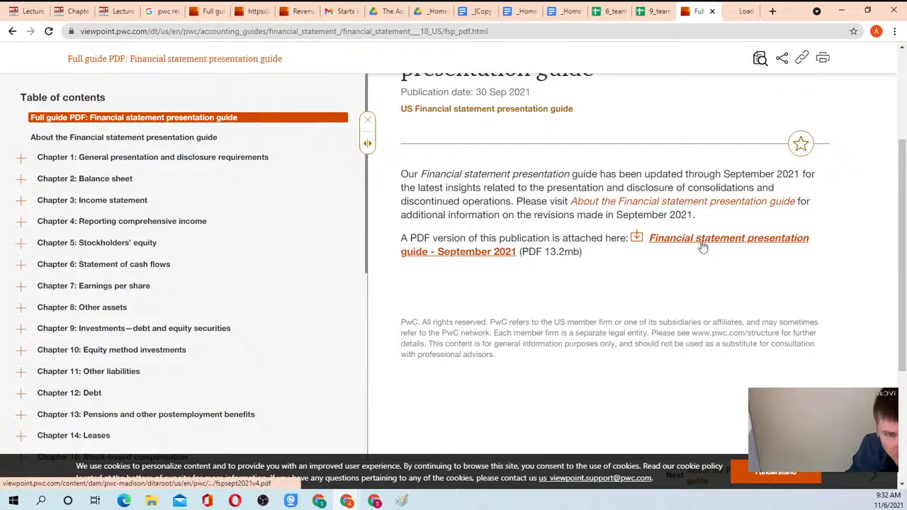
left_click(758, 10)
left_click(467, 33)
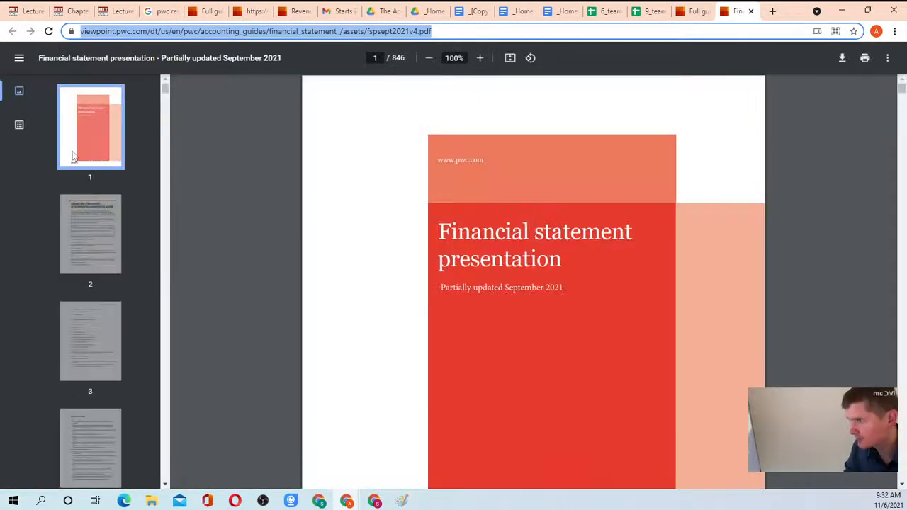
key("alt+Tab")
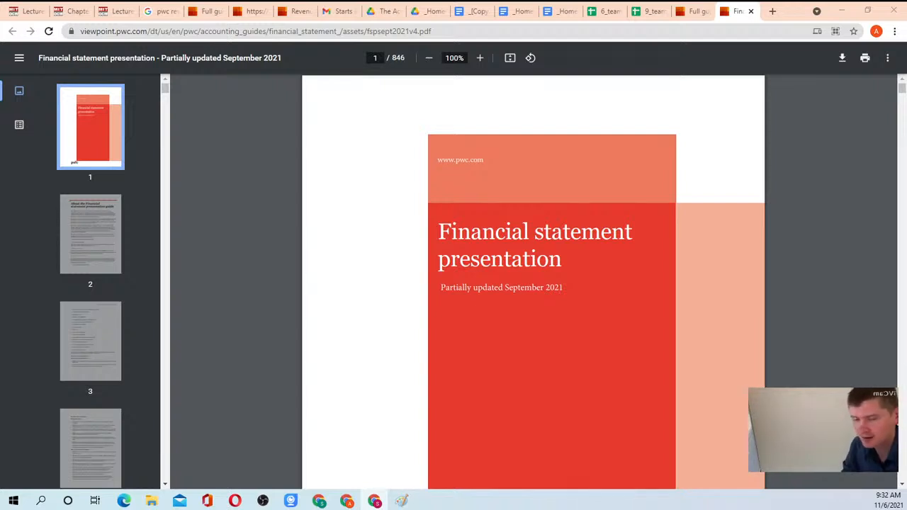
Step: Find Chapter 3, Income statement, among the guide's page thumbnails and go to its title page, page 21
scroll(117, 258, "down", 5)
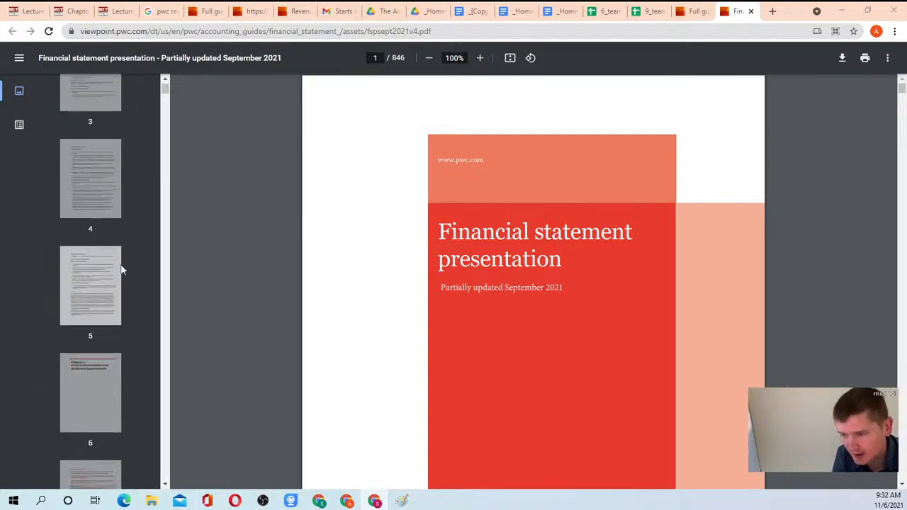
scroll(117, 245, "down", 11)
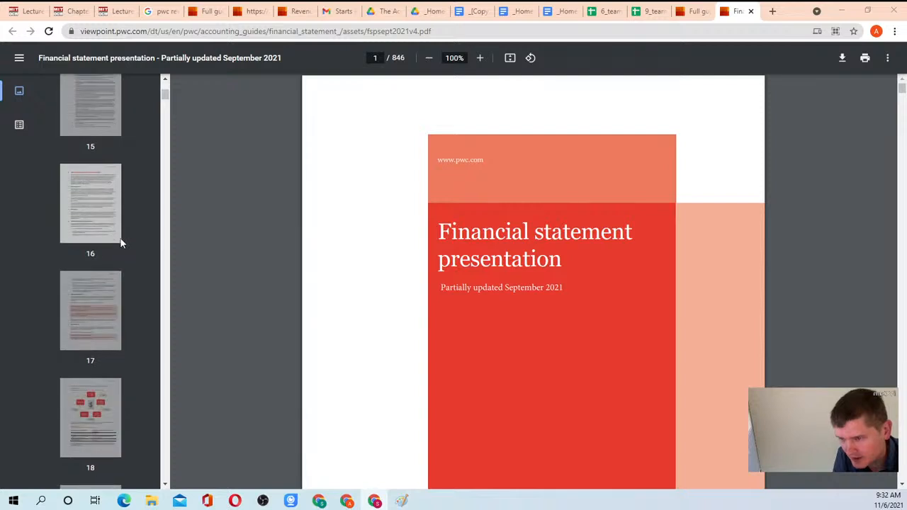
scroll(117, 248, "down", 3)
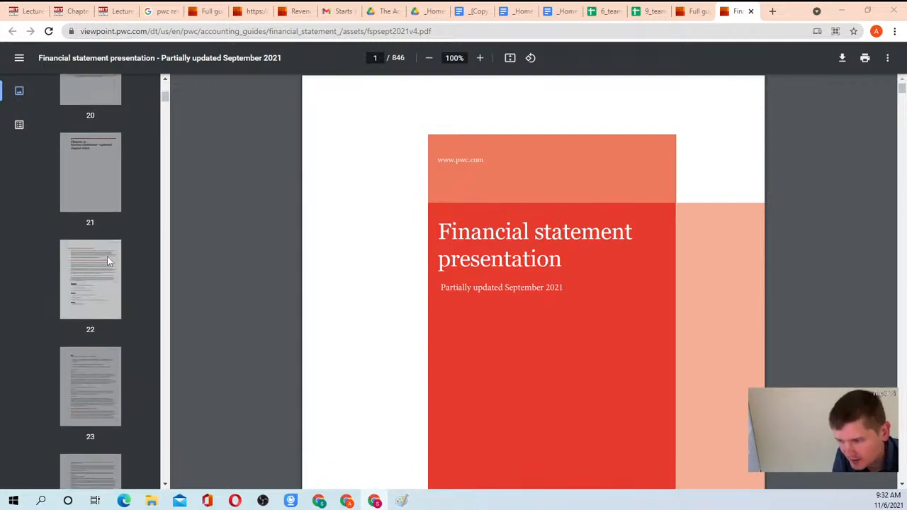
left_click(91, 194)
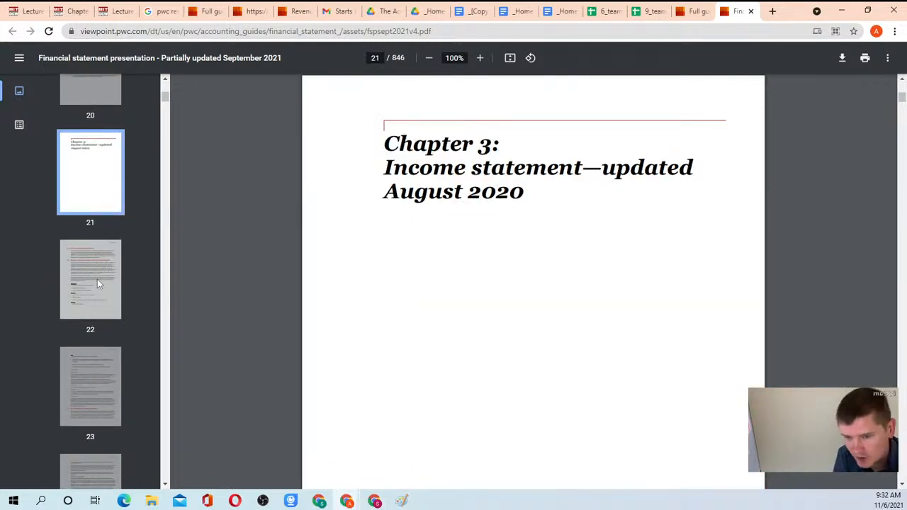
Step: Go through the income statement chapter to Figure FSP 3-1, the sample "two-step" income statement on page 24
left_click(98, 281)
scroll(296, 287, "down", 2)
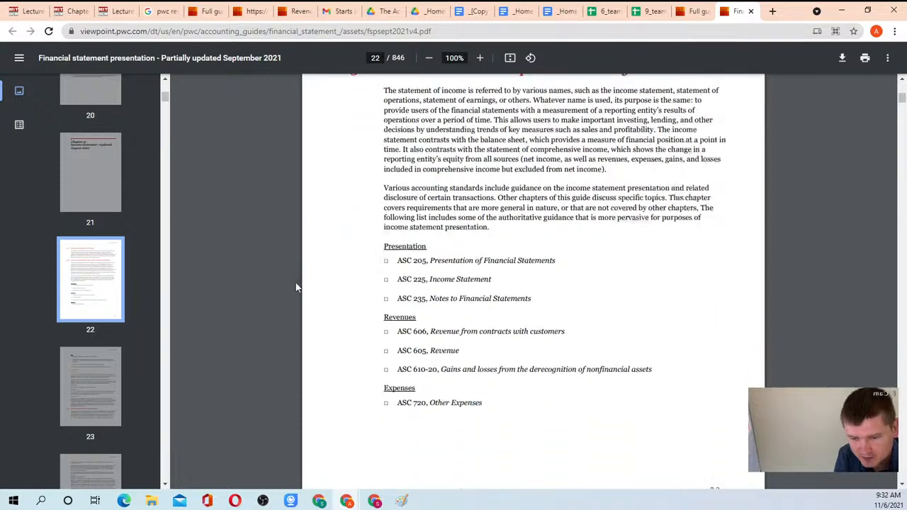
scroll(296, 287, "down", 5)
scroll(215, 272, "down", 3)
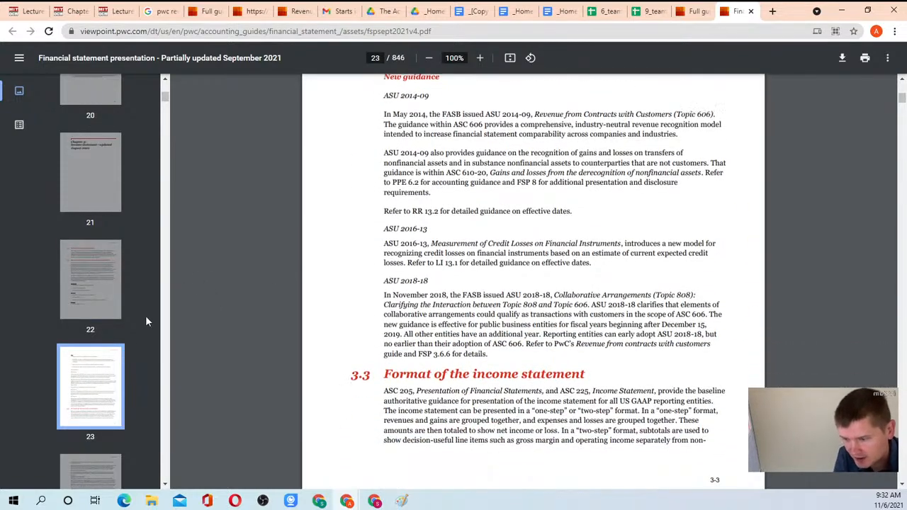
scroll(113, 323, "down", 5)
left_click(92, 216)
scroll(429, 255, "down", 3)
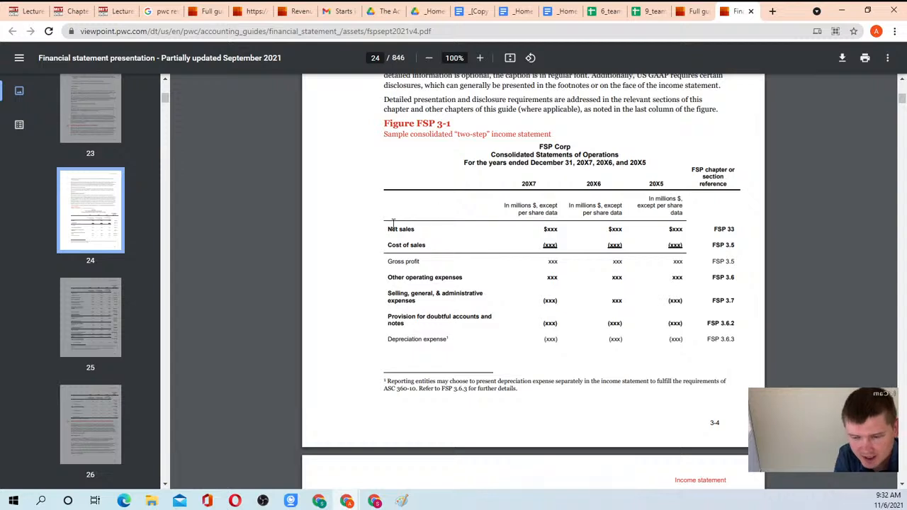
Step: Examine the Net sales, Cost of sales and Gross profit lines of the sample income statement on page 24
left_click_drag(387, 229, 422, 229)
left_click(420, 237)
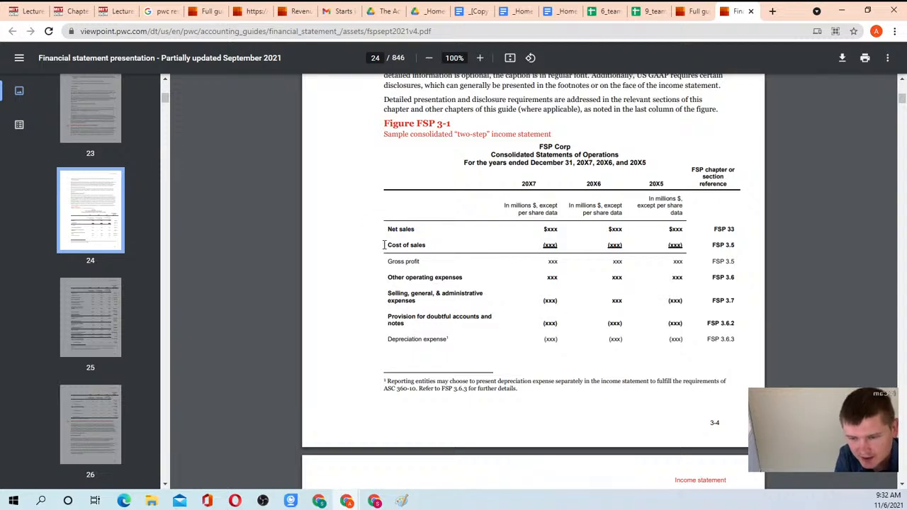
left_click_drag(384, 261, 424, 262)
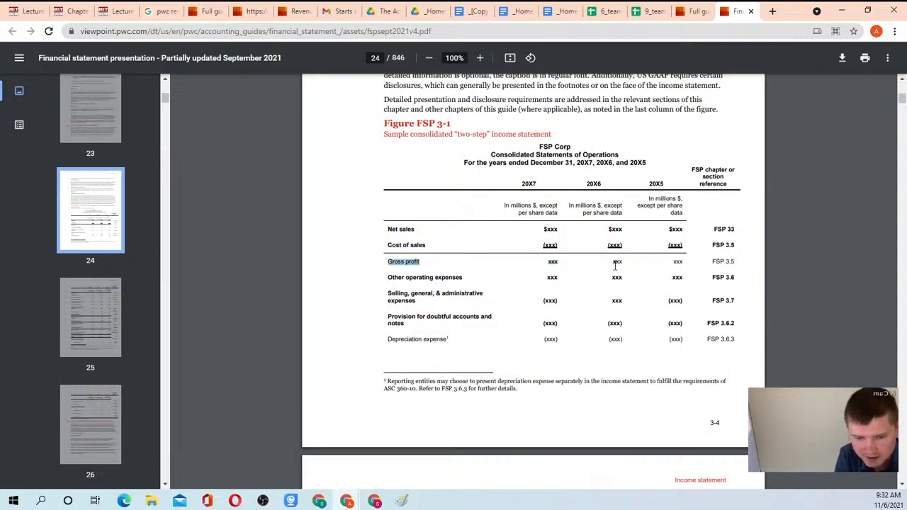
left_click(680, 265)
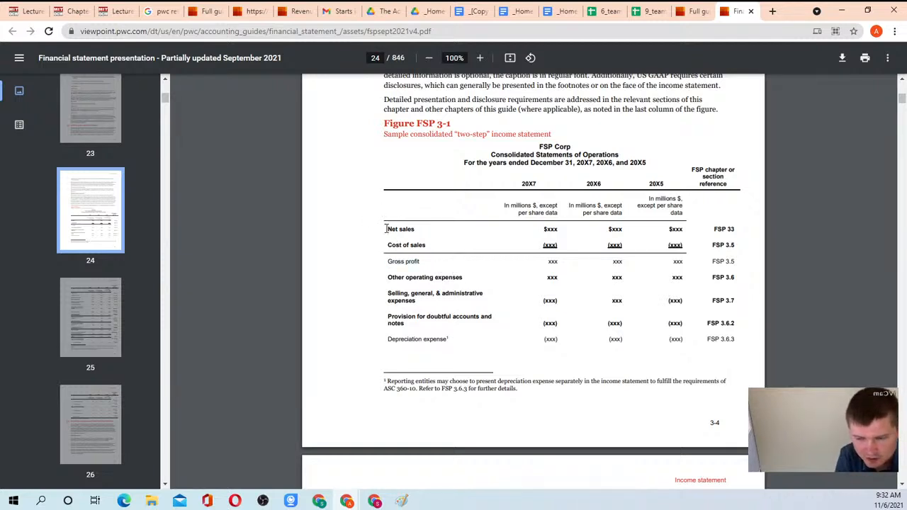
left_click_drag(386, 229, 680, 245)
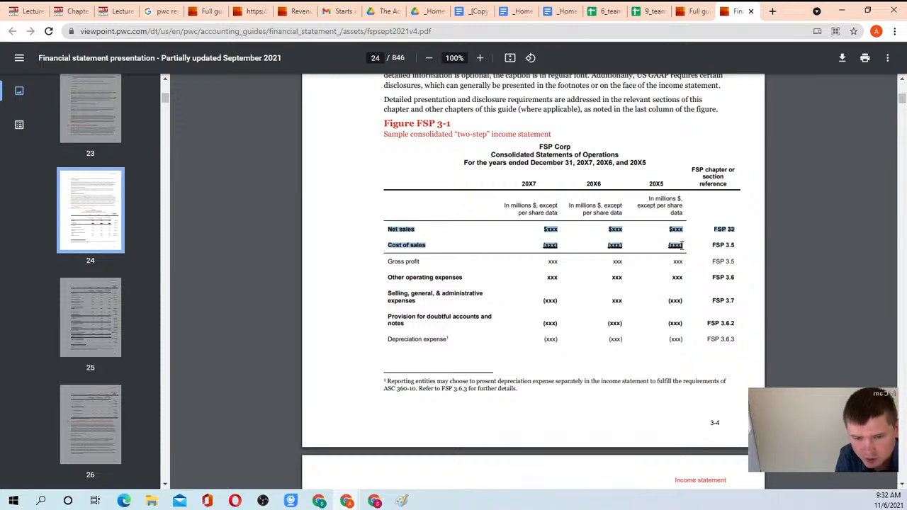
left_click(679, 246)
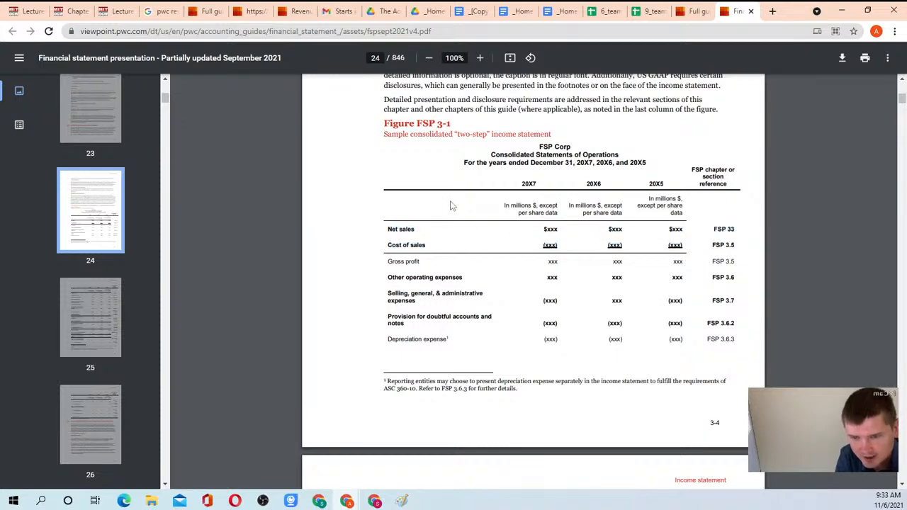
scroll(450, 205, "up", 5)
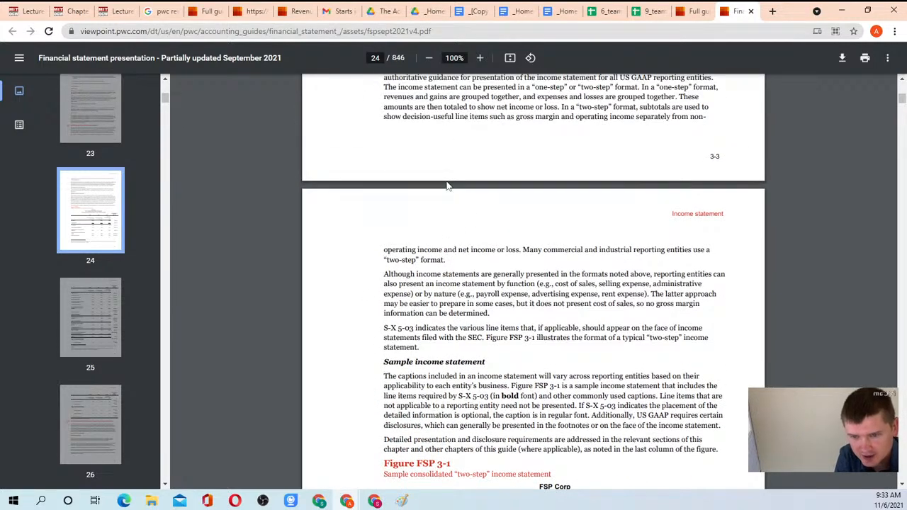
scroll(453, 234, "down", 6)
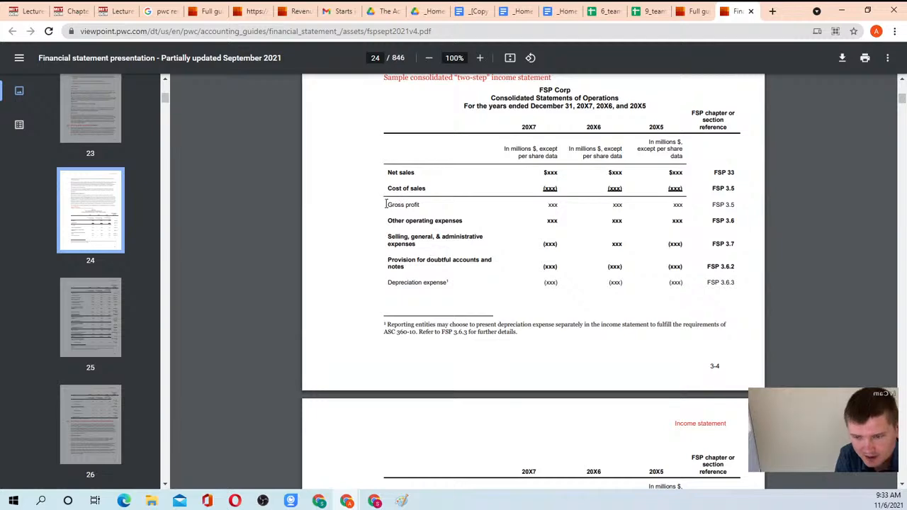
Step: Compare the Gross profit subtotal on page 24 with the Income (loss) from continuing operations line on page 25
left_click_drag(386, 204, 430, 206)
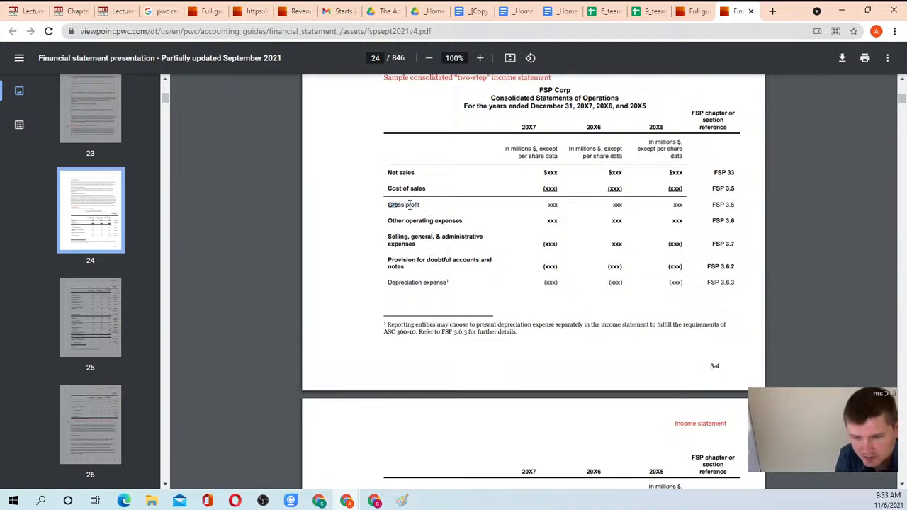
scroll(408, 281, "down", 1)
scroll(412, 269, "down", 5)
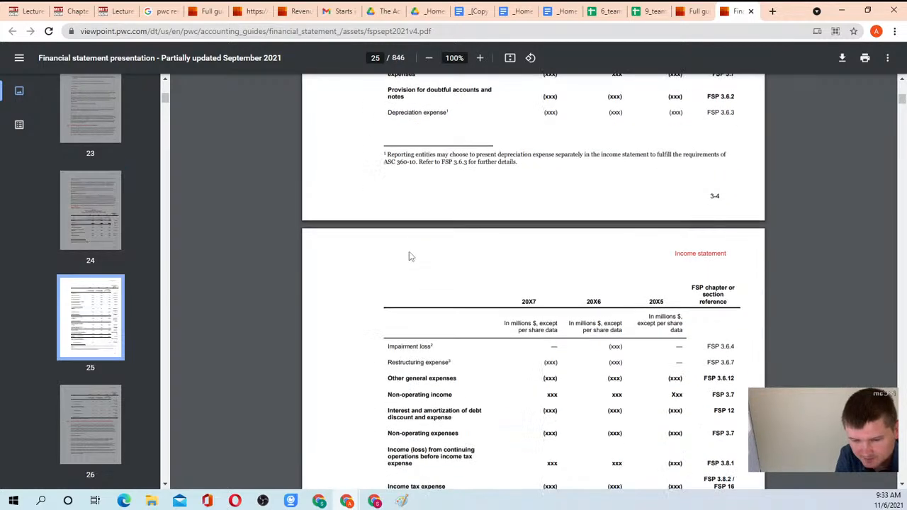
scroll(416, 265, "down", 3)
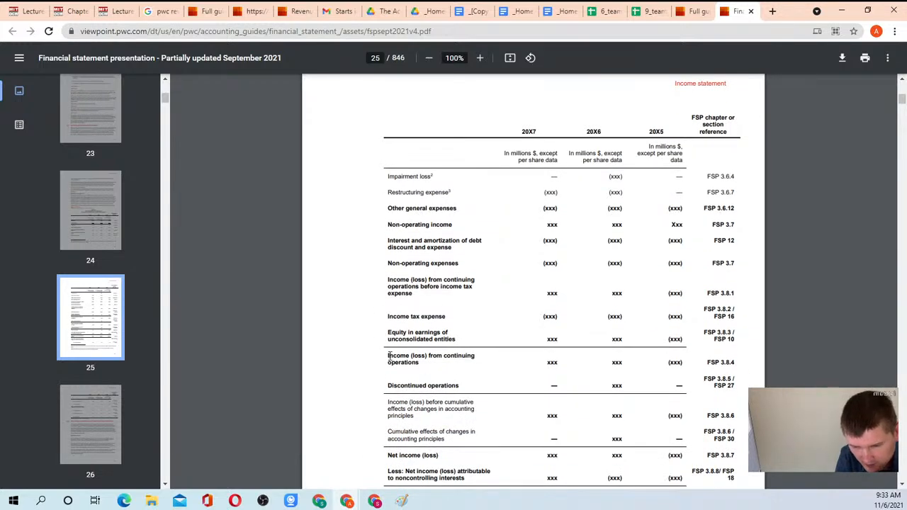
left_click_drag(387, 354, 436, 365)
left_click(421, 366)
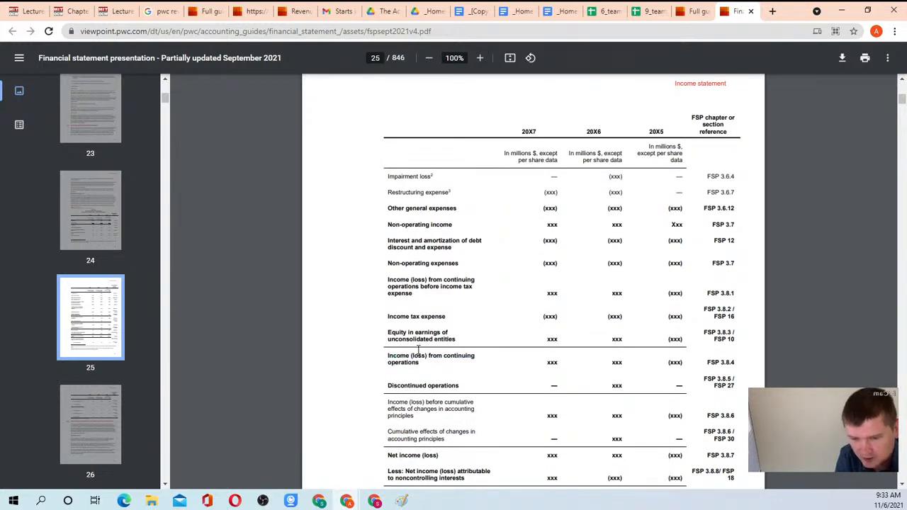
Step: Return to page 24 and review the lines from Net sales through operating, selling, general and administrative expenses to the doubtful accounts provision and depreciation
scroll(437, 281, "up", 6)
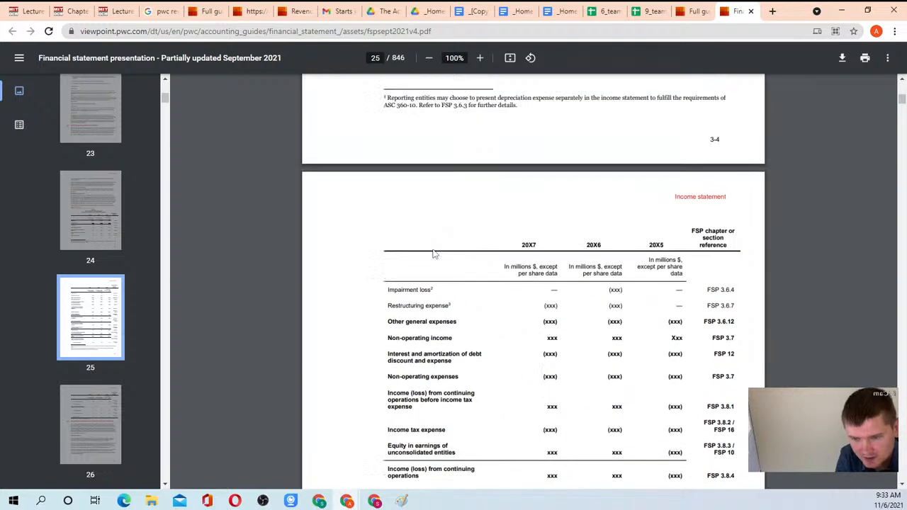
left_click_drag(385, 229, 433, 245)
left_click(423, 230)
left_click(432, 245)
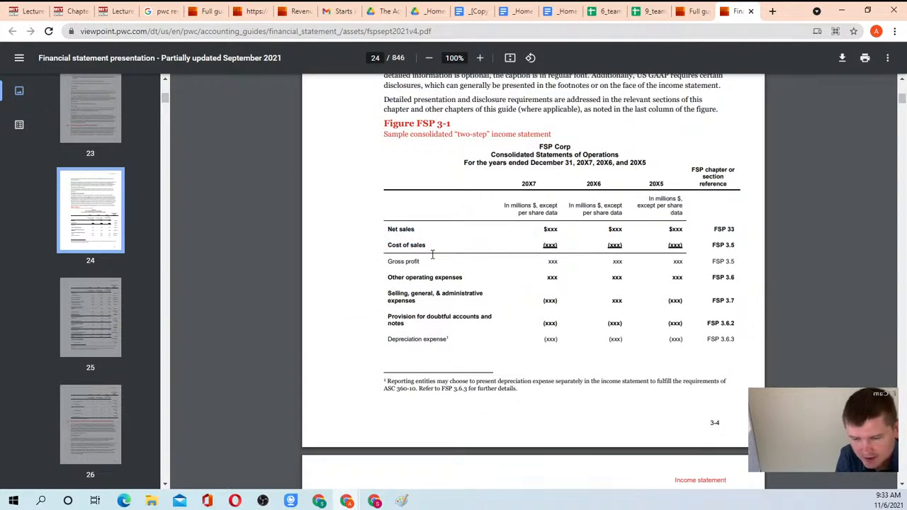
left_click_drag(387, 277, 473, 282)
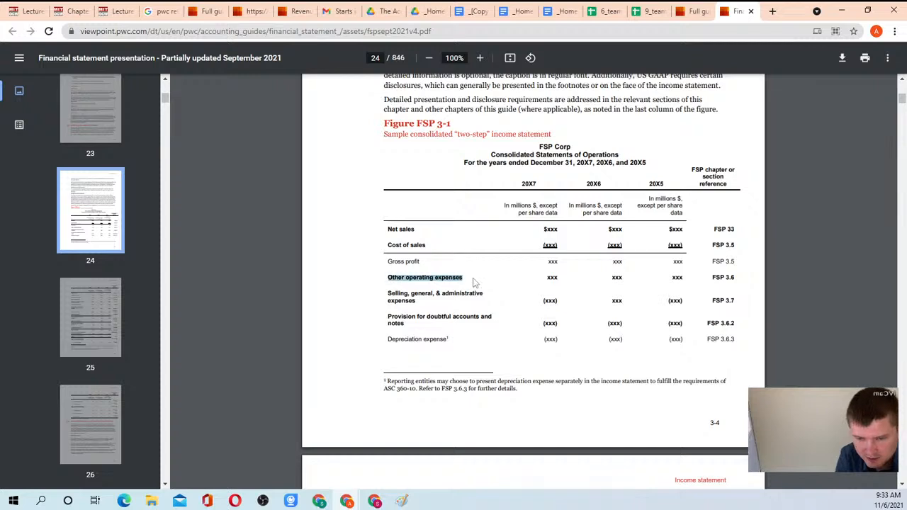
left_click(475, 282)
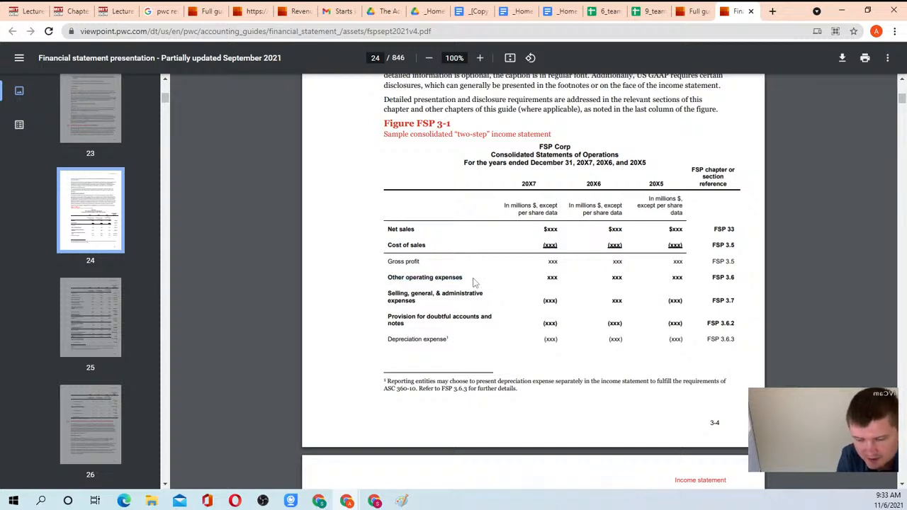
left_click_drag(388, 293, 420, 303)
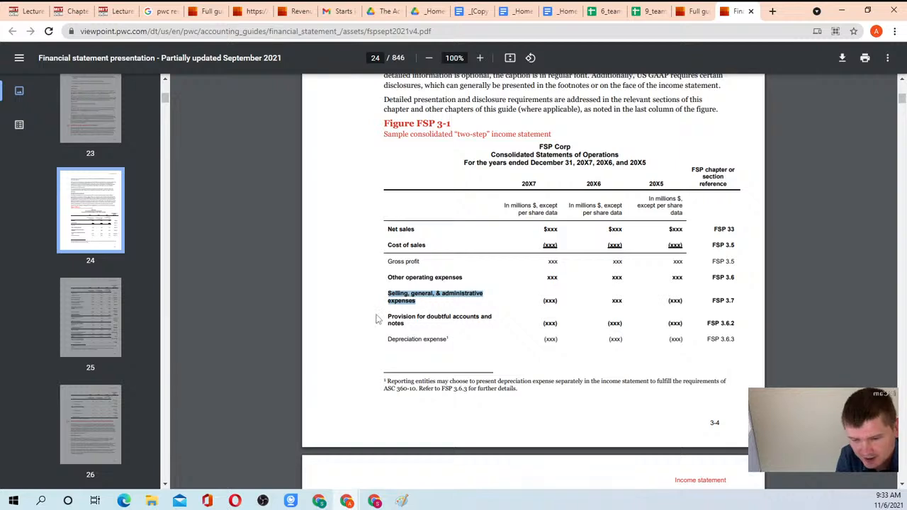
scroll(380, 320, "down", 2)
left_click_drag(384, 265, 453, 285)
left_click(421, 277)
left_click(454, 285)
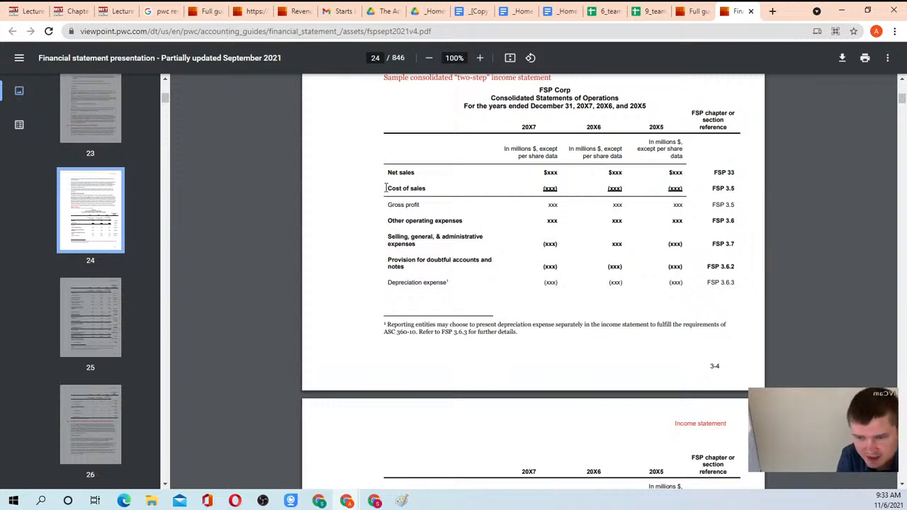
Step: Examine how Cost of sales and the separately presented Depreciation expense line relate in the page 24 statement
left_click_drag(386, 187, 434, 189)
left_click(435, 188)
left_click_drag(386, 283, 453, 283)
left_click(453, 284)
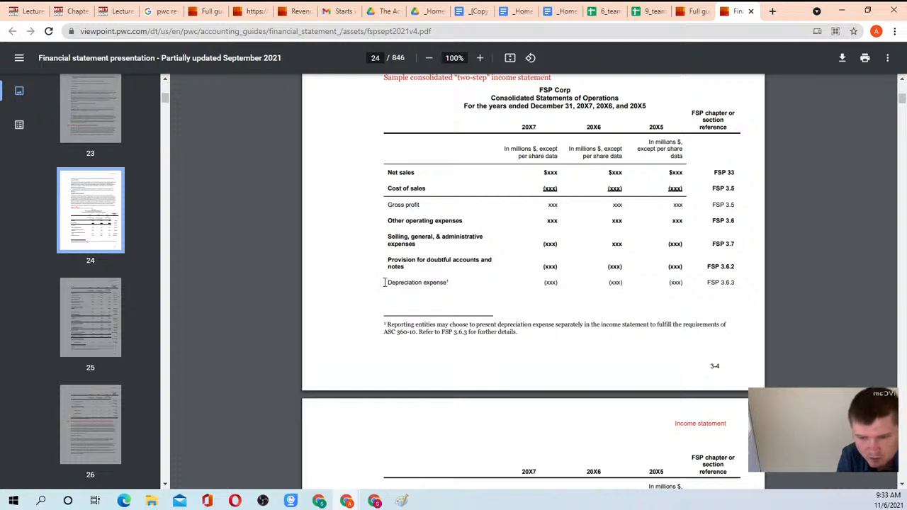
left_click_drag(387, 283, 454, 282)
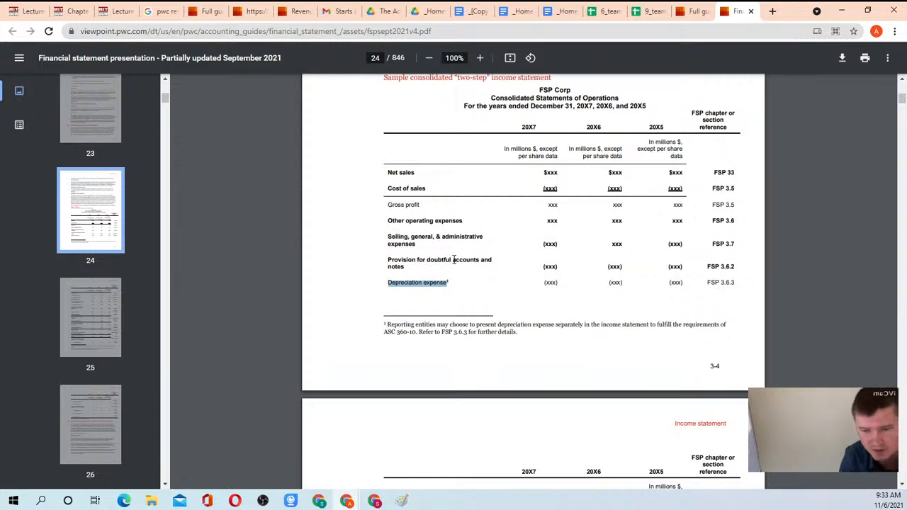
left_click(389, 284)
left_click_drag(389, 284, 445, 284)
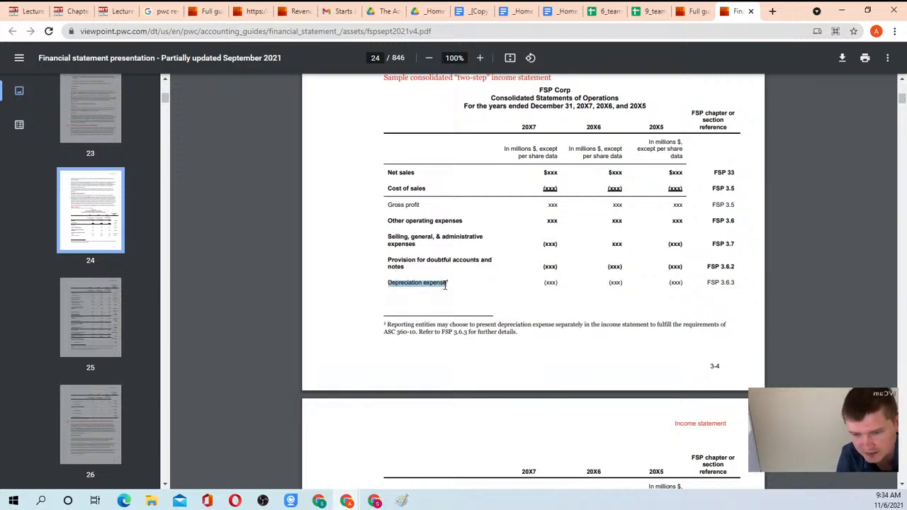
left_click(447, 284)
Step: Review the Impairment loss, Restructuring expense and Other general expenses lines on page 25
scroll(447, 282, "down", 3)
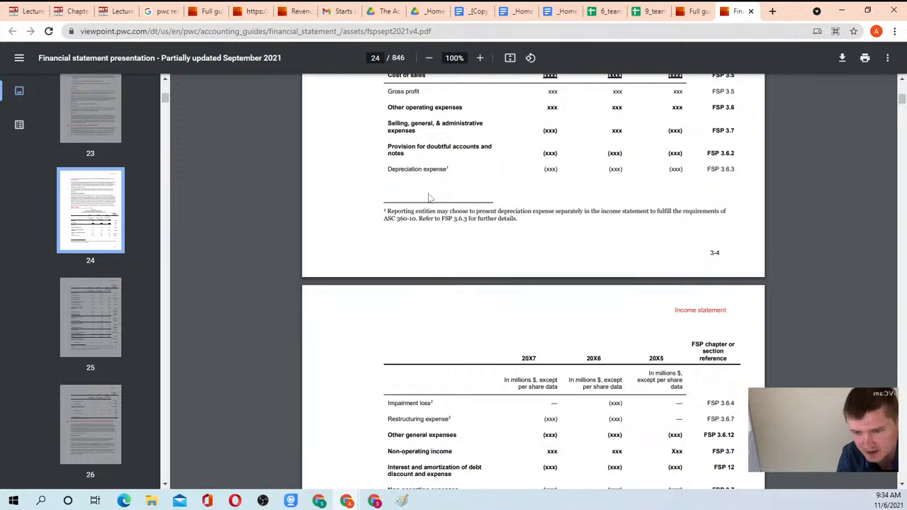
scroll(446, 234, "down", 3)
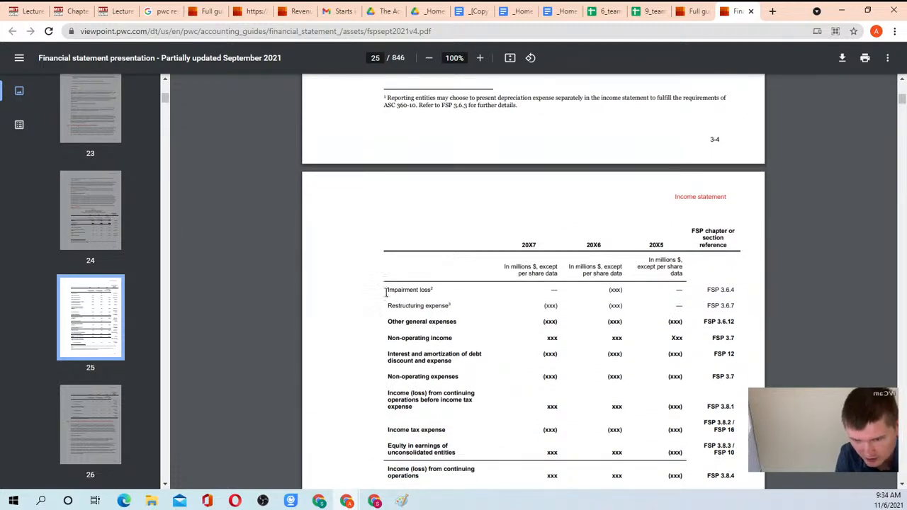
left_click_drag(387, 289, 427, 289)
left_click(435, 289)
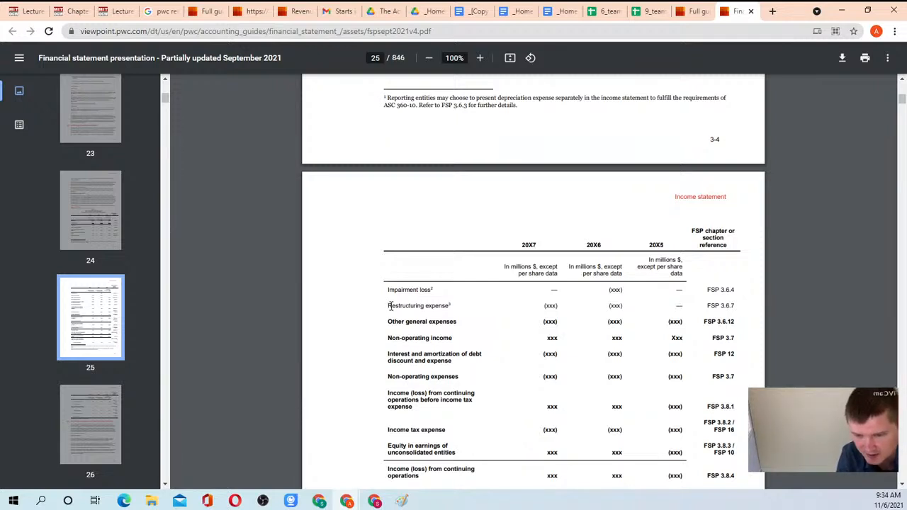
left_click_drag(390, 305, 459, 305)
left_click(458, 306)
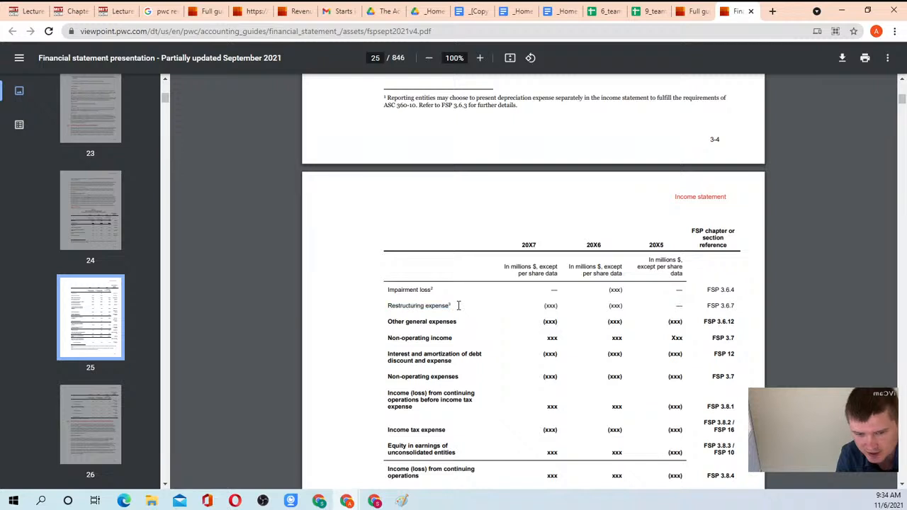
left_click_drag(388, 323, 468, 320)
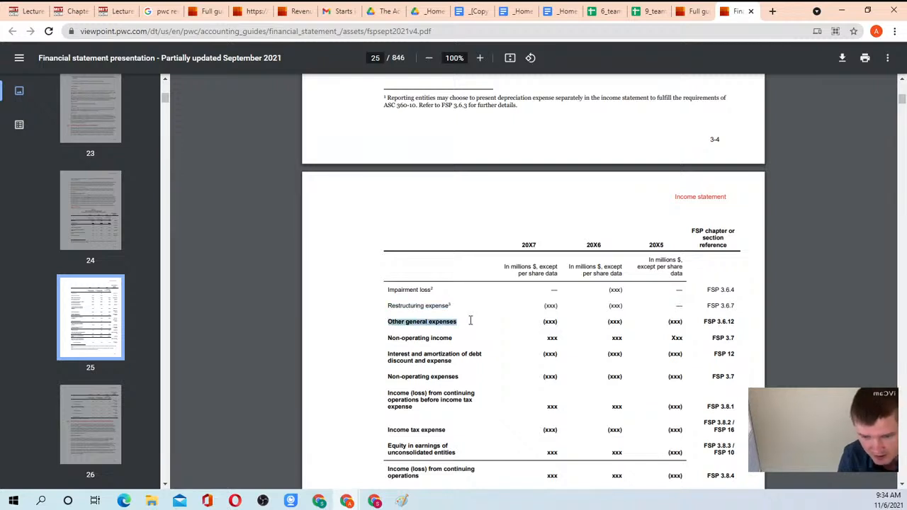
scroll(466, 330, "down", 1)
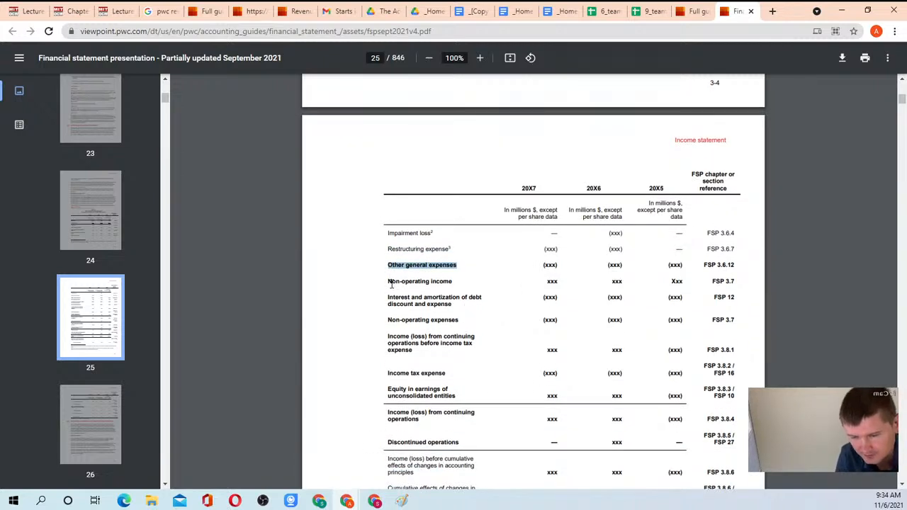
Step: Examine the Non-operating income and the Interest and amortization of debt discount and expense lines on page 25
left_click_drag(388, 281, 458, 282)
left_click(459, 282)
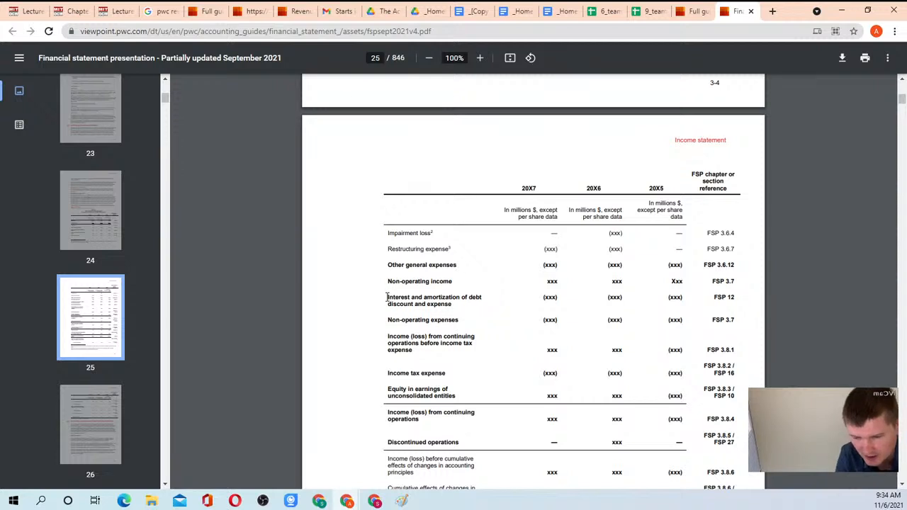
left_click_drag(387, 298, 465, 306)
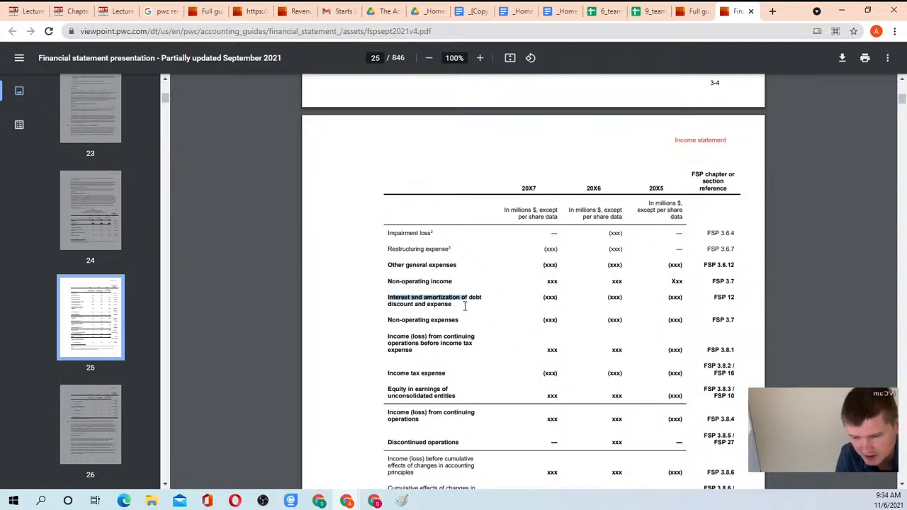
left_click(461, 306)
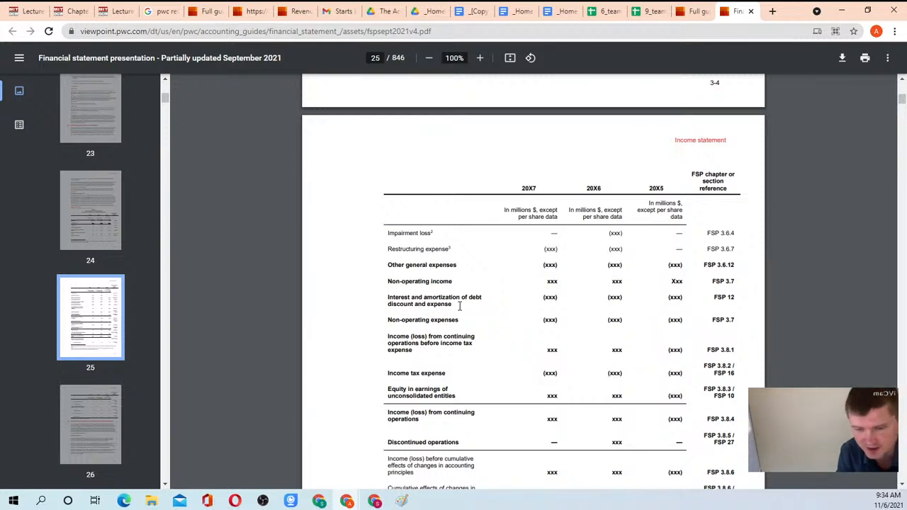
left_click_drag(424, 297, 465, 299)
left_click(412, 306)
left_click(465, 299)
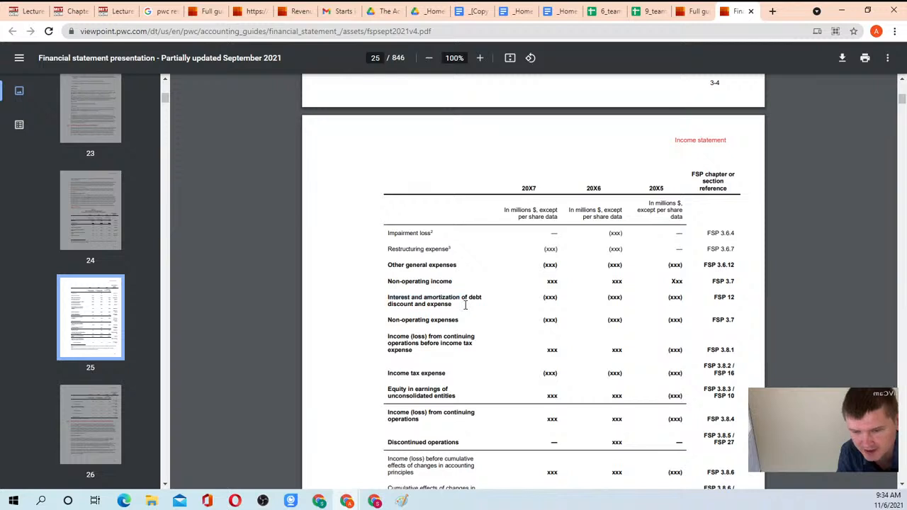
Step: Review page 25 from Income (loss) from continuing operations before income tax expense down to Net income (loss) attributable to parent
scroll(457, 312, "down", 1)
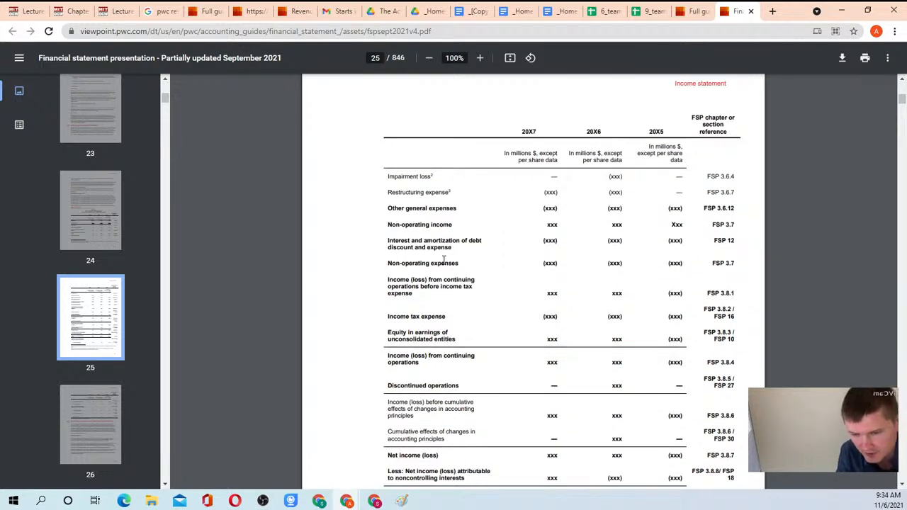
left_click_drag(387, 280, 425, 294)
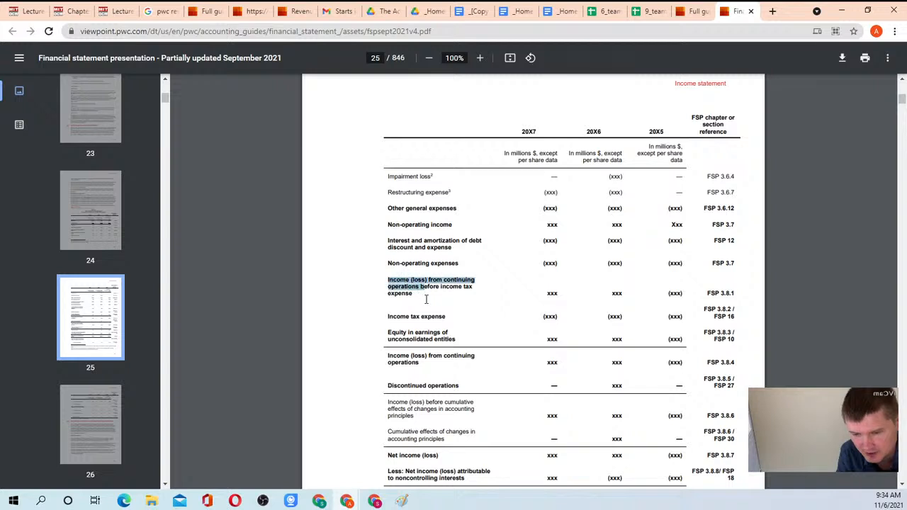
left_click(426, 299)
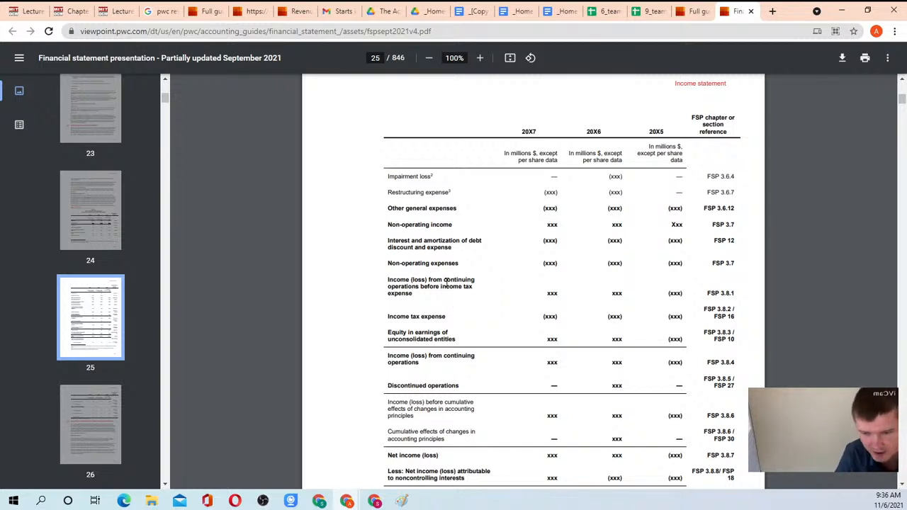
scroll(439, 248, "down", 1)
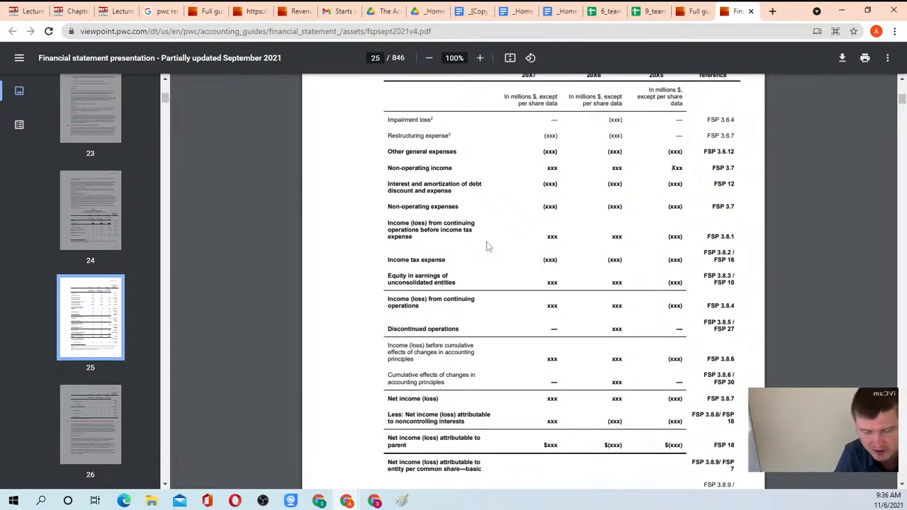
scroll(425, 306, "down", 2)
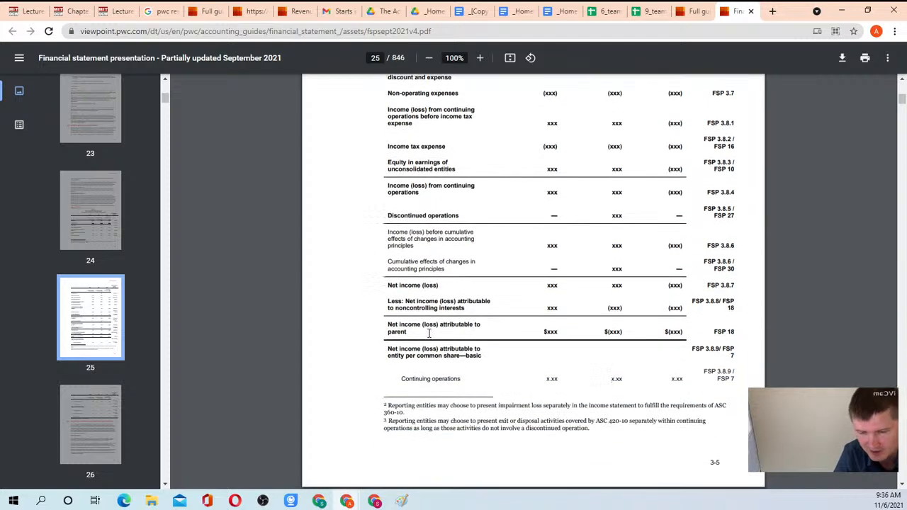
Step: Review the sample two-step statement again from Net sales on page 24 to the non-operating lines on page 25
scroll(436, 301, "up", 5)
scroll(439, 299, "up", 5)
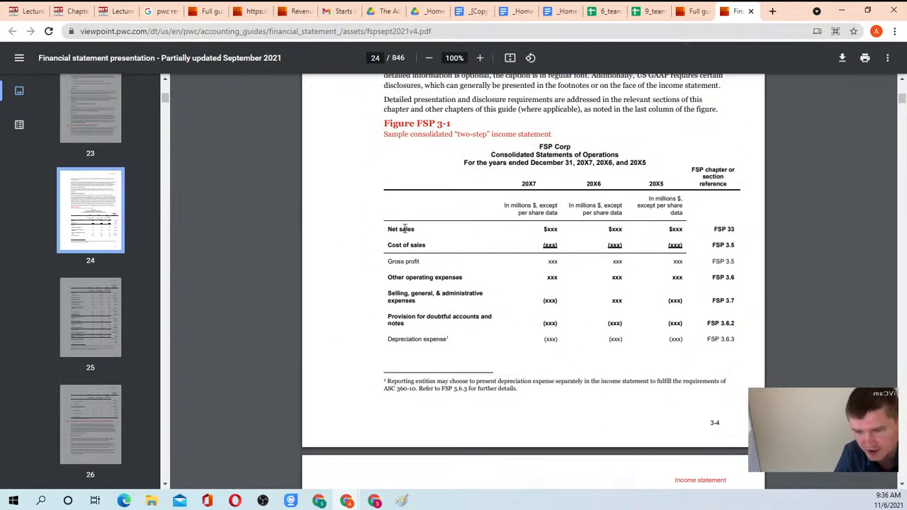
scroll(407, 241, "down", 2)
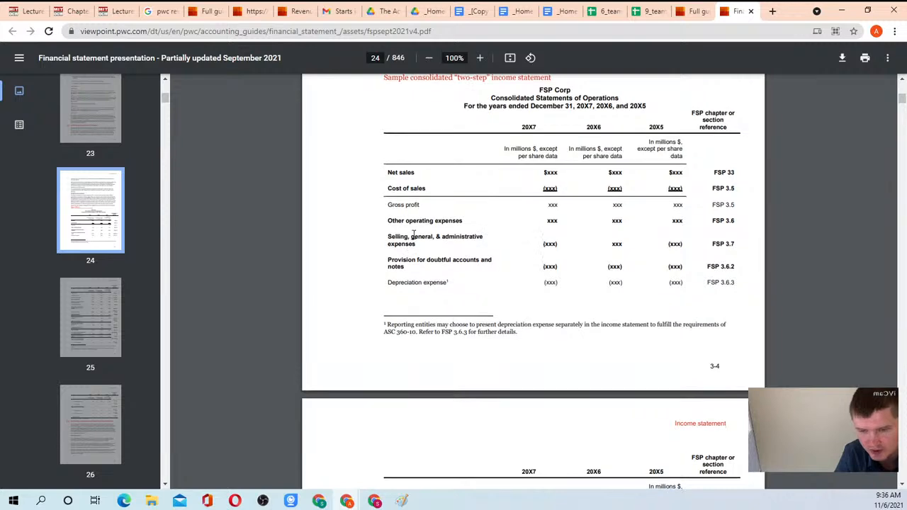
scroll(413, 246, "down", 4)
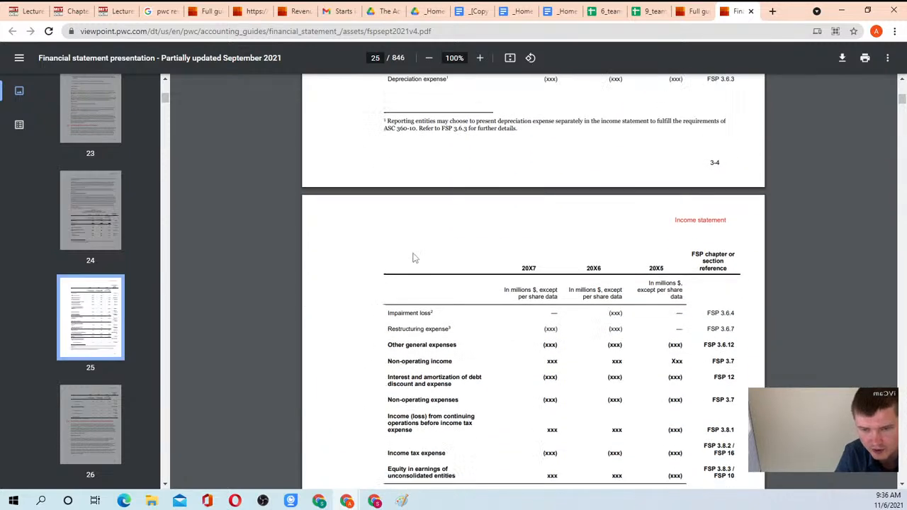
Step: Switch to the 9_team spreadsheet and inspect the SUMIF formulas for Revenue - products and Revenue - services on the Income statement sheet
left_click(606, 11)
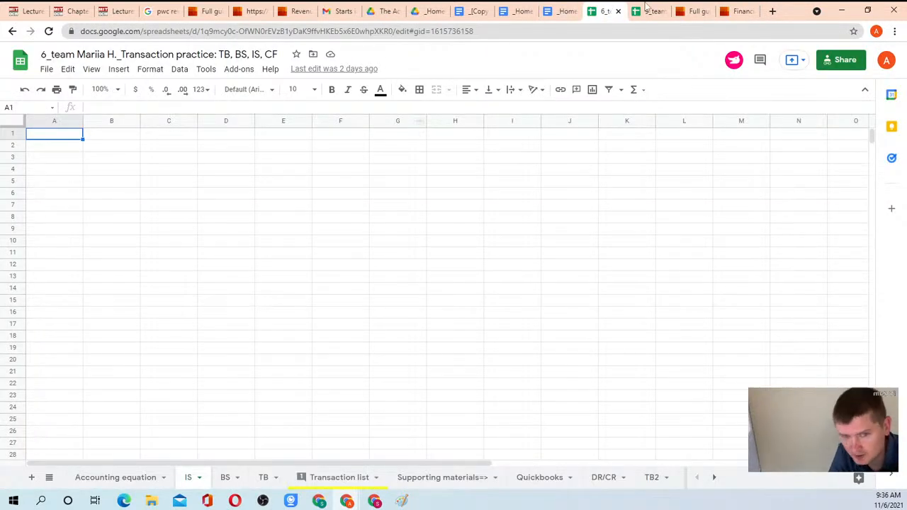
key("ctrl+Tab")
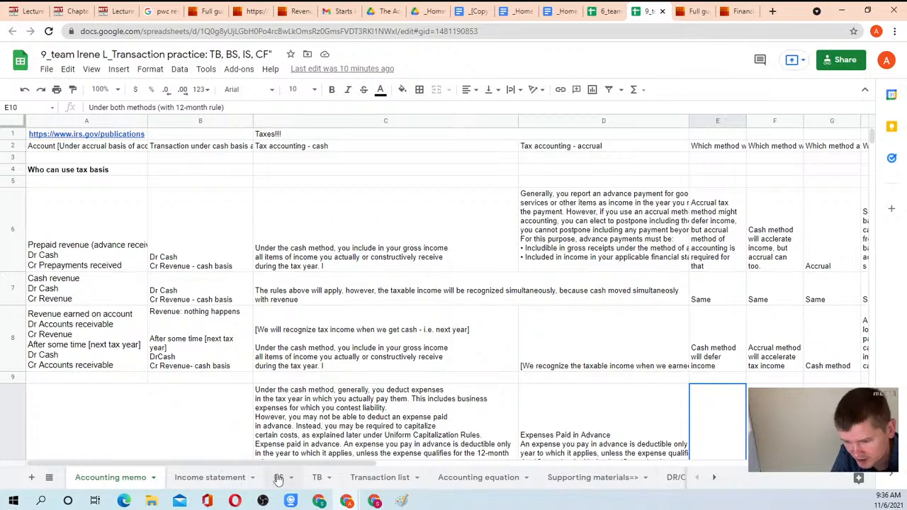
left_click(210, 478)
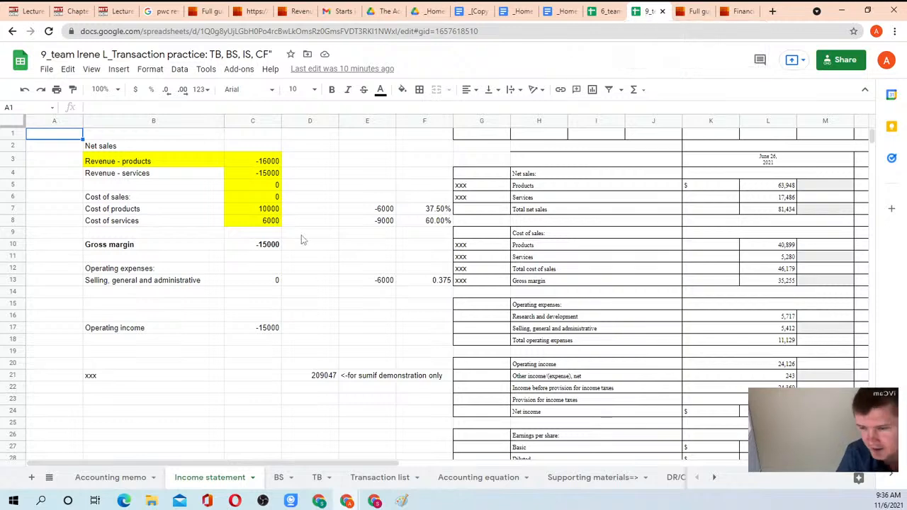
left_click(162, 211)
left_click(181, 163)
left_click(240, 161)
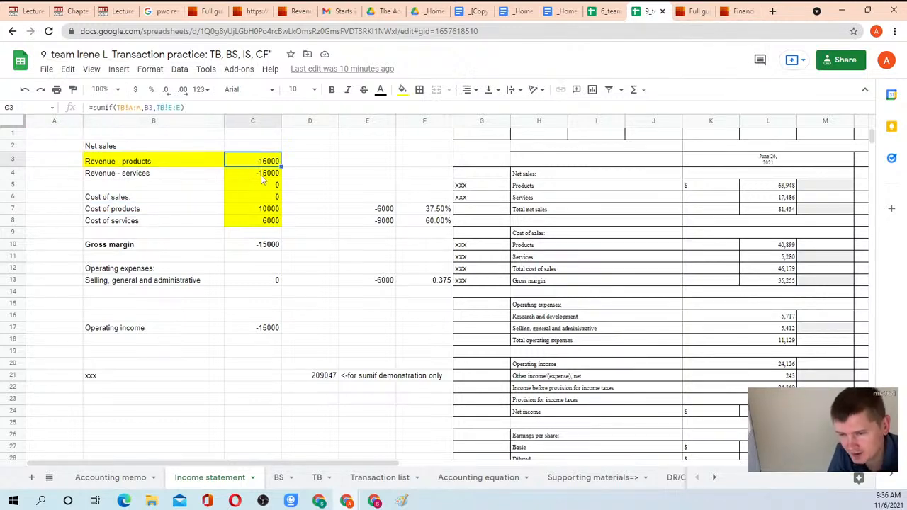
left_click(262, 177)
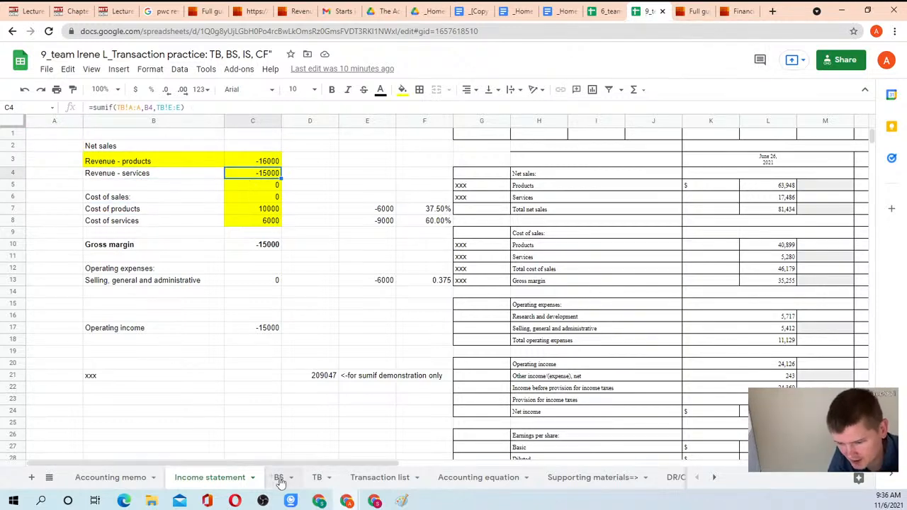
Step: Inspect the Revenue - products account on the TB sheet and the SUMIF formula that pulls its amount from the Transaction list
left_click(320, 480)
scroll(390, 326, "down", 3)
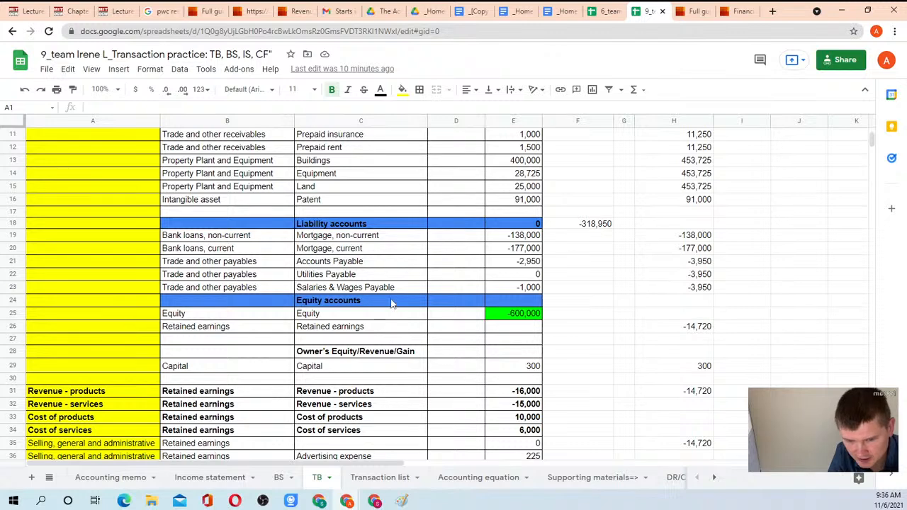
scroll(393, 305, "down", 2)
scroll(422, 280, "down", 2)
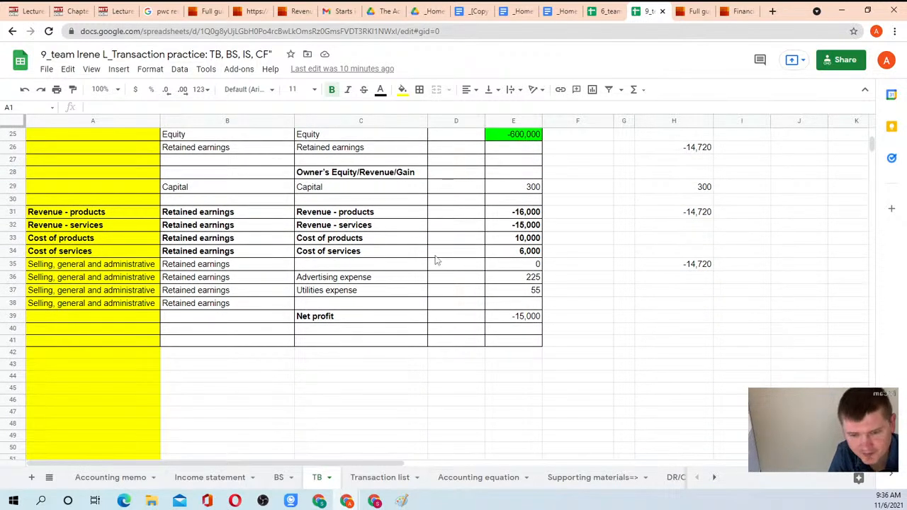
left_click(352, 214)
left_click(498, 213)
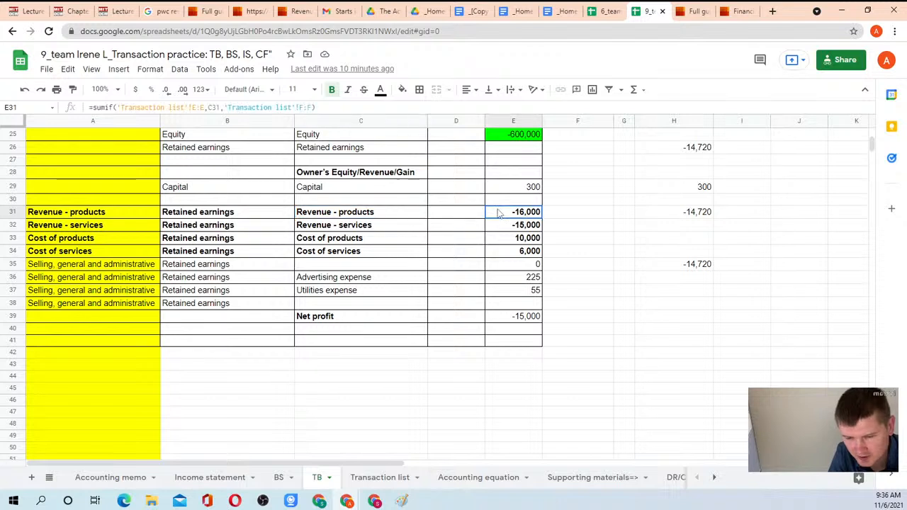
left_click(365, 213)
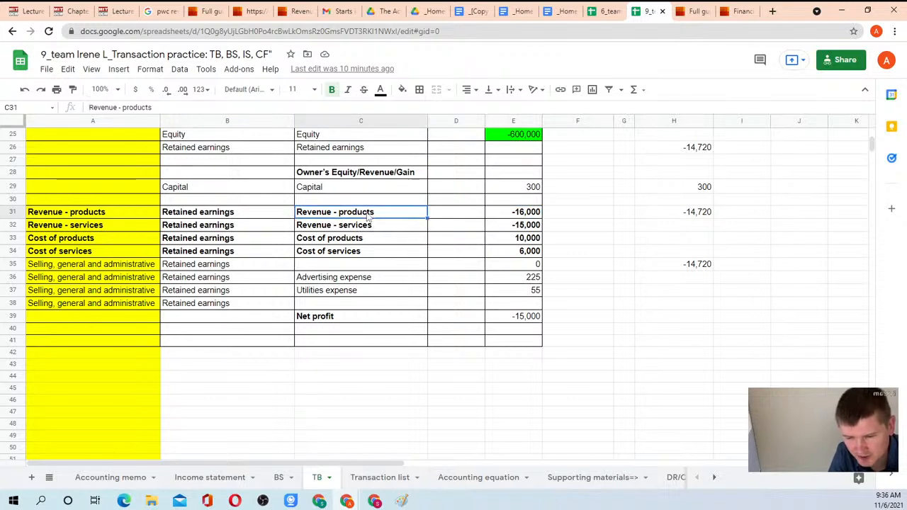
Step: Check the Revenue - services and cost account rows in the trial balance, and the overall sum formula in E1
left_click(372, 226)
left_click(500, 240)
left_click(365, 248)
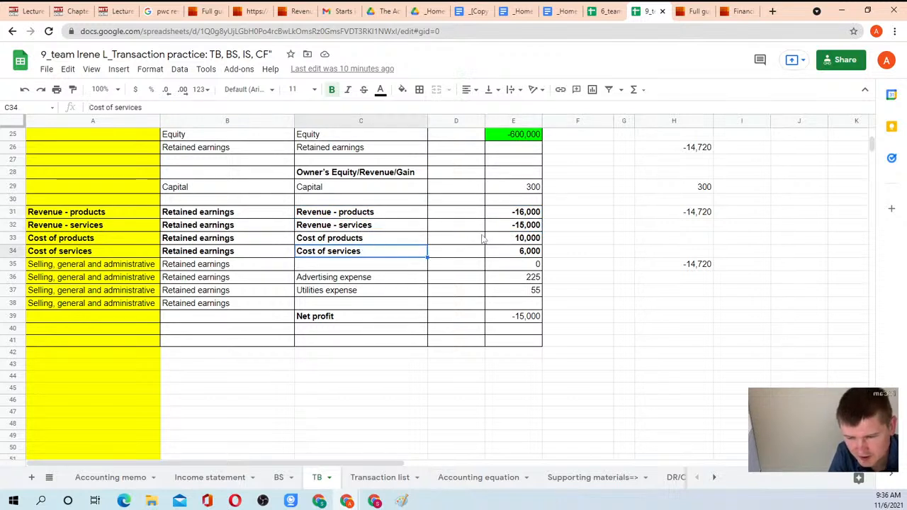
left_click(528, 241)
scroll(425, 297, "up", 8)
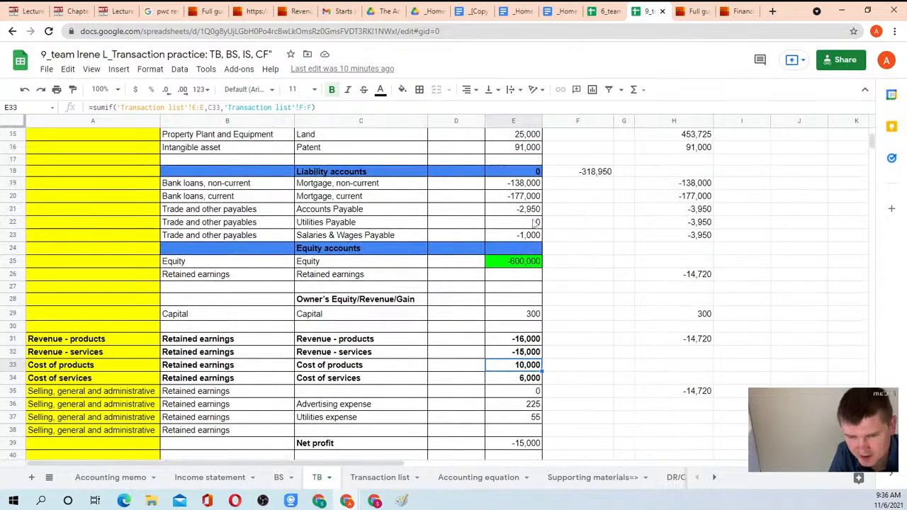
left_click(514, 136)
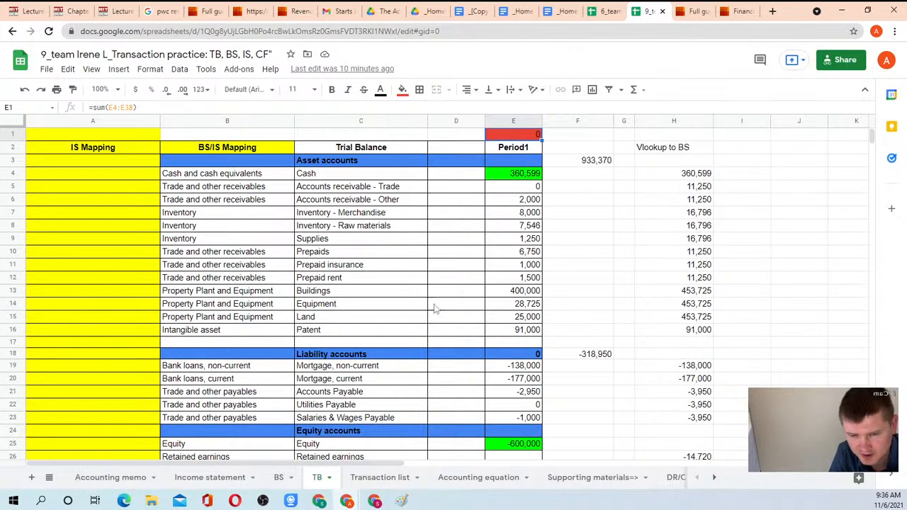
Step: Examine the IS Mapping column of the trial balance and how A31 links to the Income statement's Revenue - products line
scroll(434, 308, "down", 5)
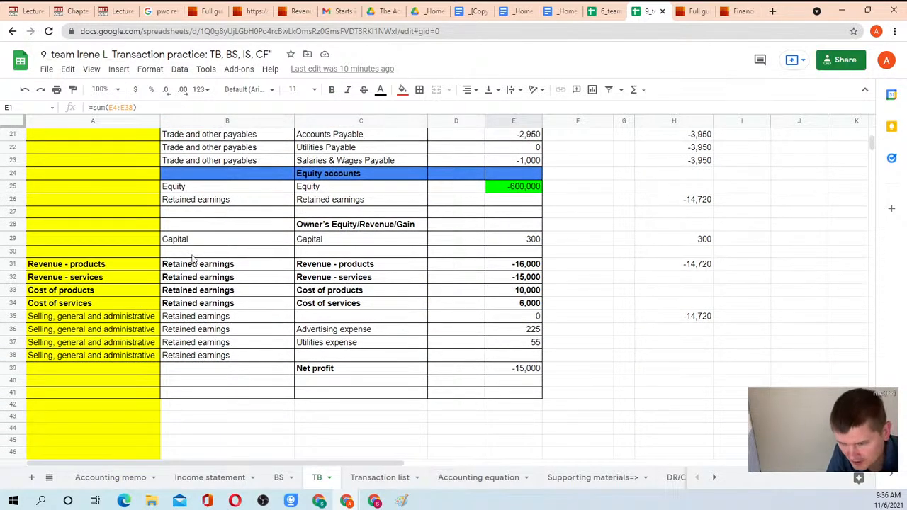
left_click(102, 262)
scroll(92, 213, "up", 5)
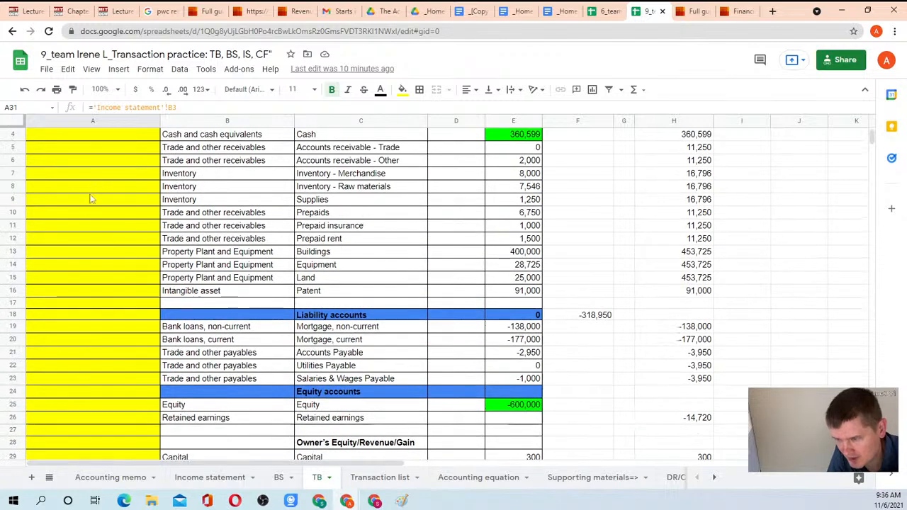
scroll(90, 193, "down", 5)
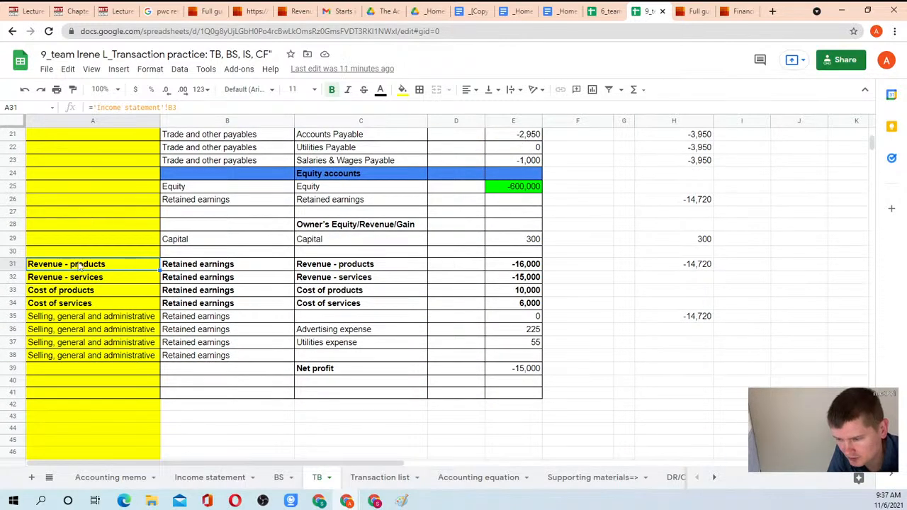
left_click_drag(88, 358, 87, 268)
left_click(88, 268)
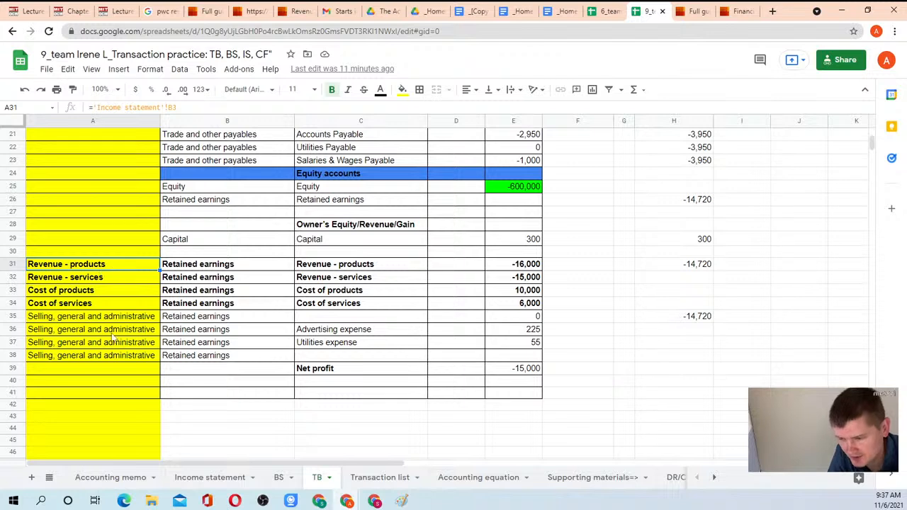
Step: Compare the Selling, general and administrative mappings in A35:A38 with the revenue and cost mappings in A31:A34
left_click(100, 359)
left_click_drag(100, 320, 99, 357)
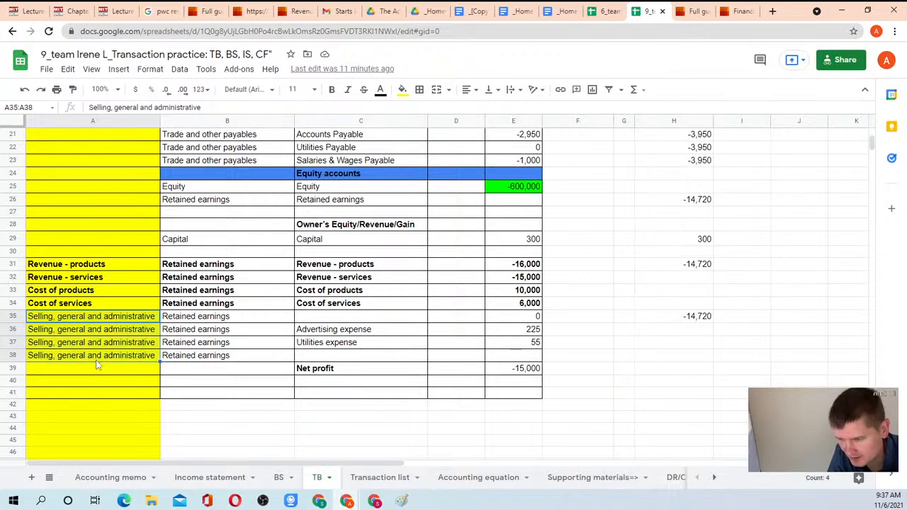
left_click(97, 359)
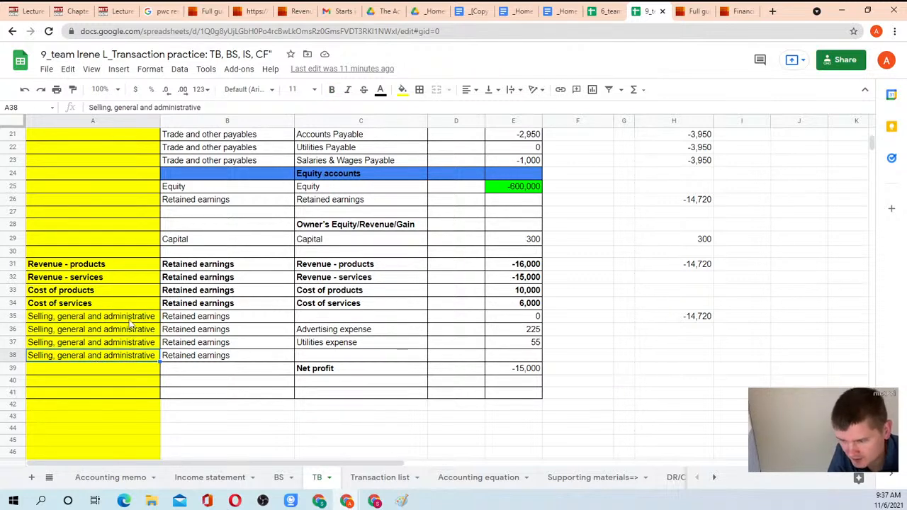
left_click(87, 266)
left_click(86, 278)
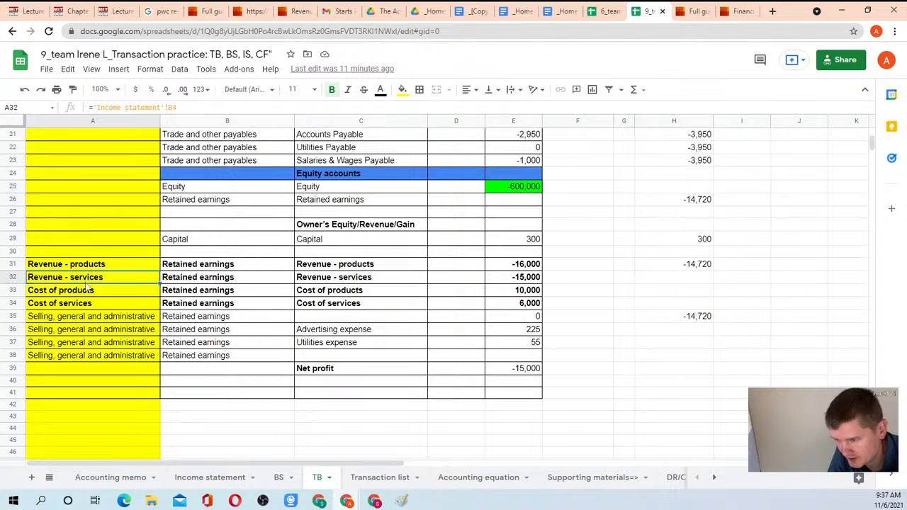
left_click(84, 290)
left_click(87, 304)
Step: Review the revenue and cost amounts in C3:C8 of the Income statement sheet and the Gross margin sum formula in C10
left_click(209, 477)
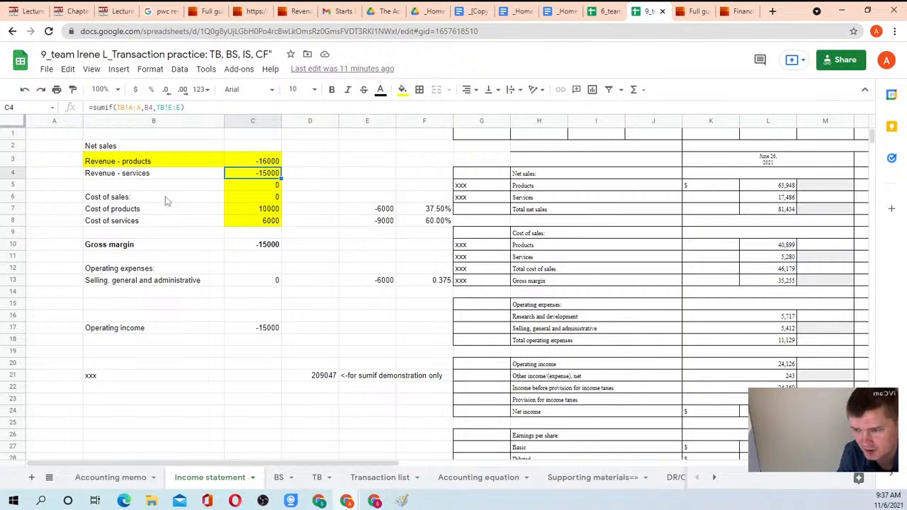
left_click_drag(165, 197, 261, 221)
left_click(261, 221)
left_click_drag(266, 161, 265, 221)
left_click(265, 221)
left_click(122, 248)
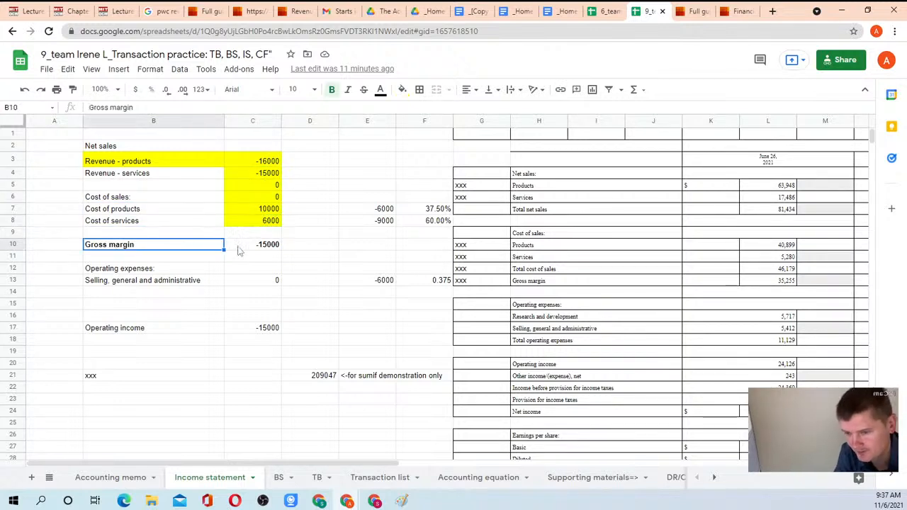
left_click(240, 249)
scroll(222, 170, "down", 1)
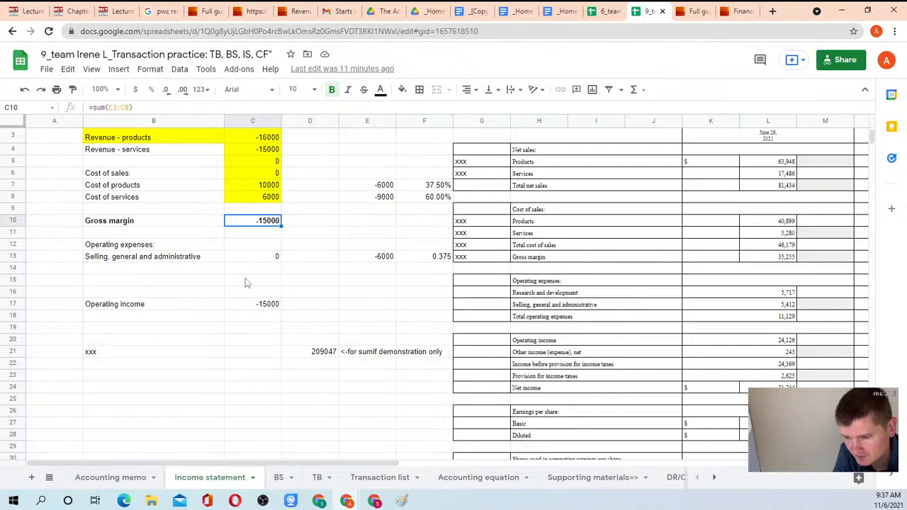
scroll(248, 284, "up", 1)
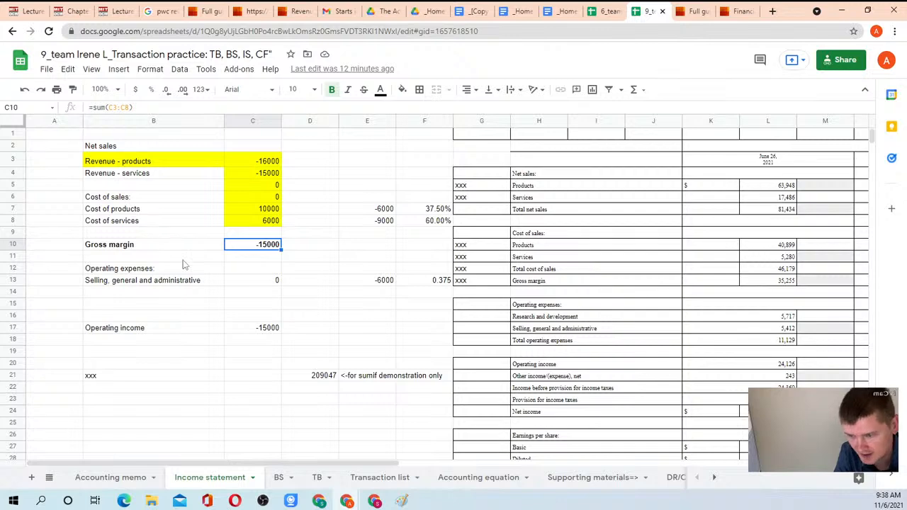
Step: Examine the account type labels in column I across the entries of the Transaction list sheet
left_click(317, 478)
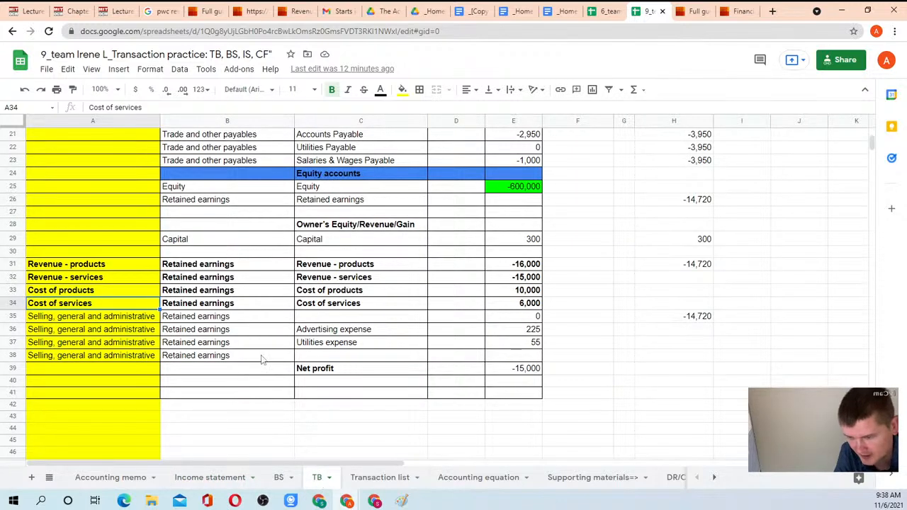
left_click(376, 479)
scroll(375, 289, "down", 12)
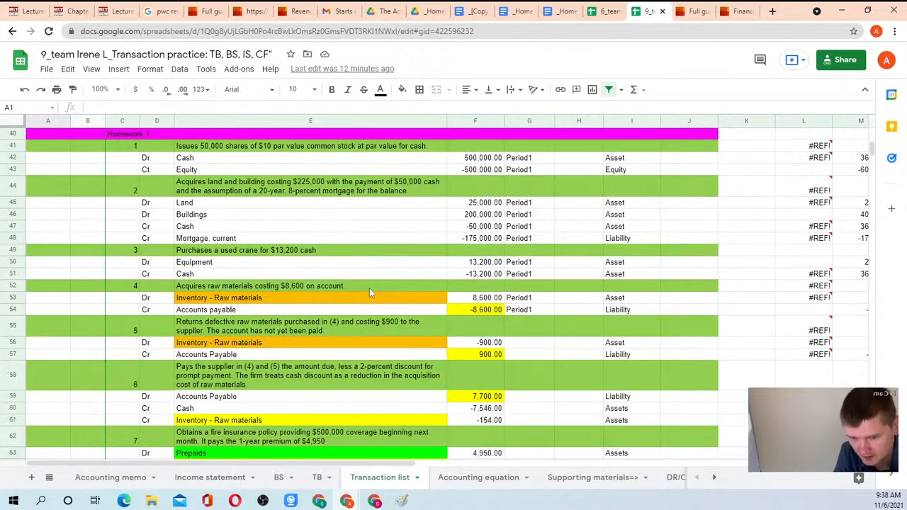
scroll(361, 287, "down", 8)
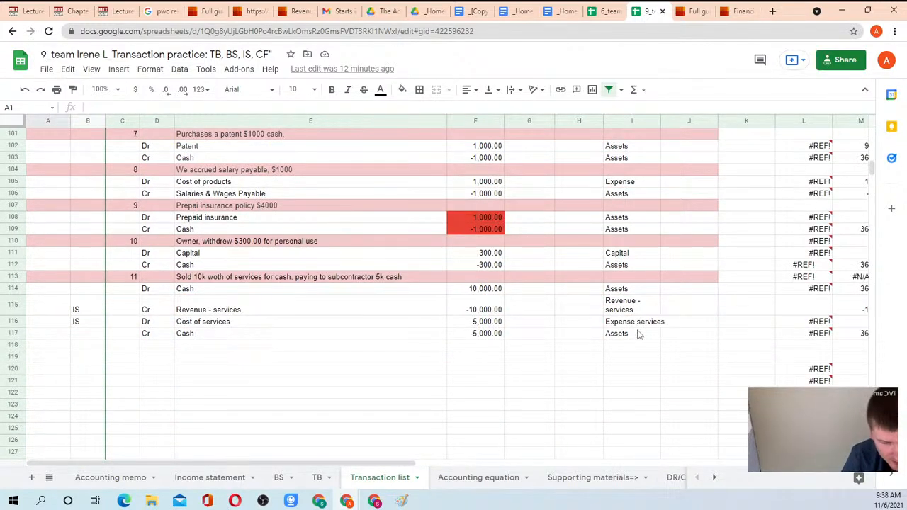
left_click_drag(638, 334, 641, 183)
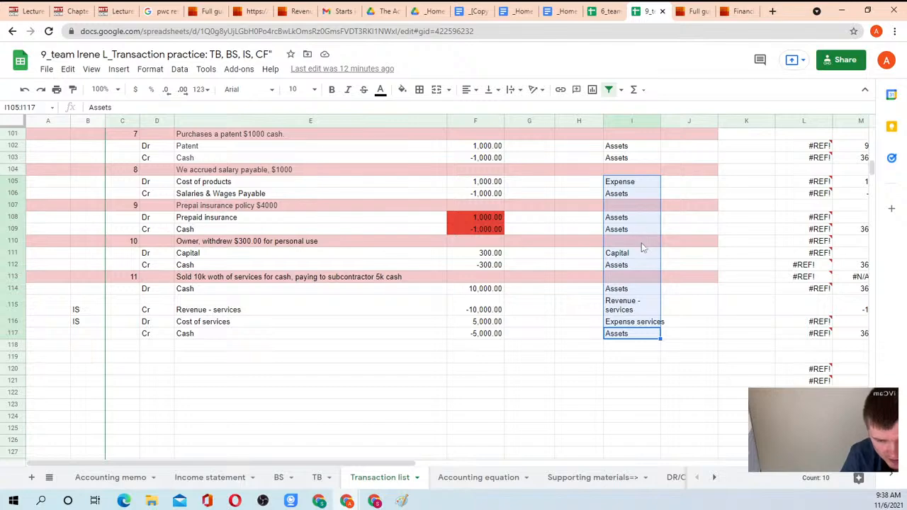
scroll(641, 255, "up", 15)
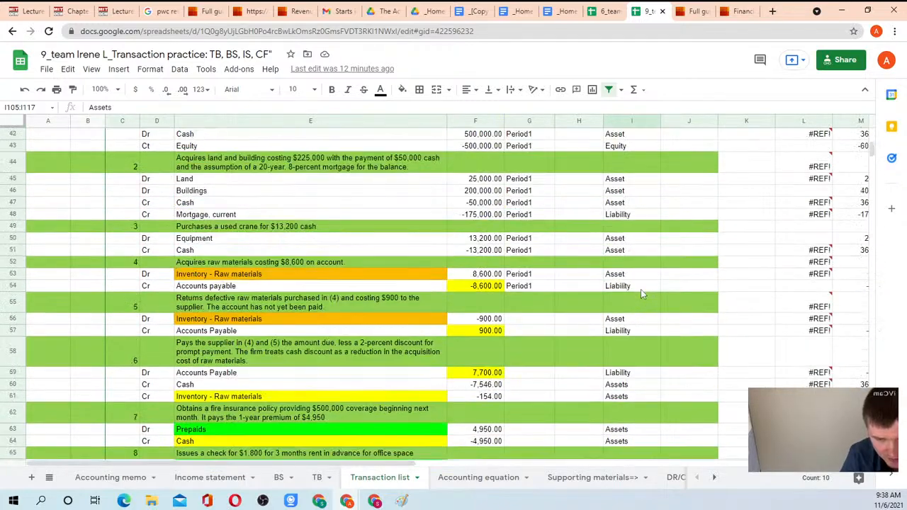
scroll(640, 289, "up", 10)
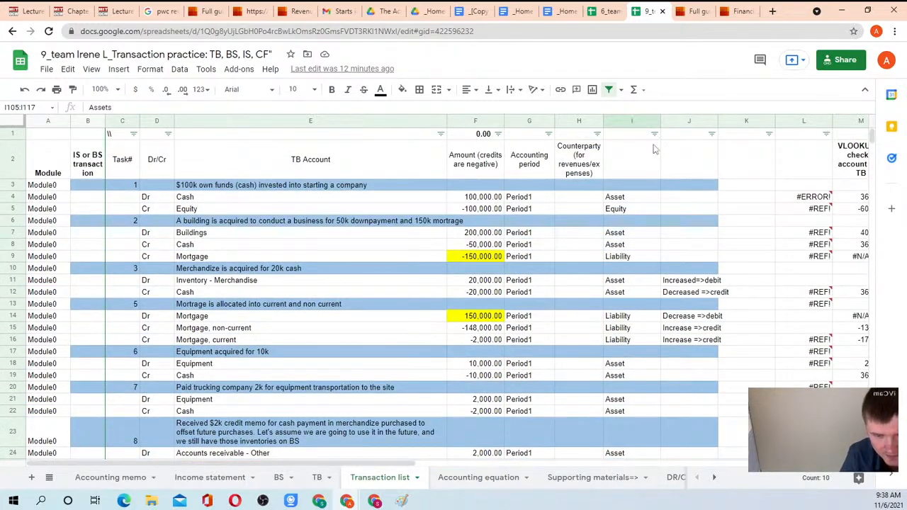
Step: Filter column I of the Transaction list to Expense, Expense services, Revenue - products and Revenue - services only
left_click(654, 134)
left_click(516, 274)
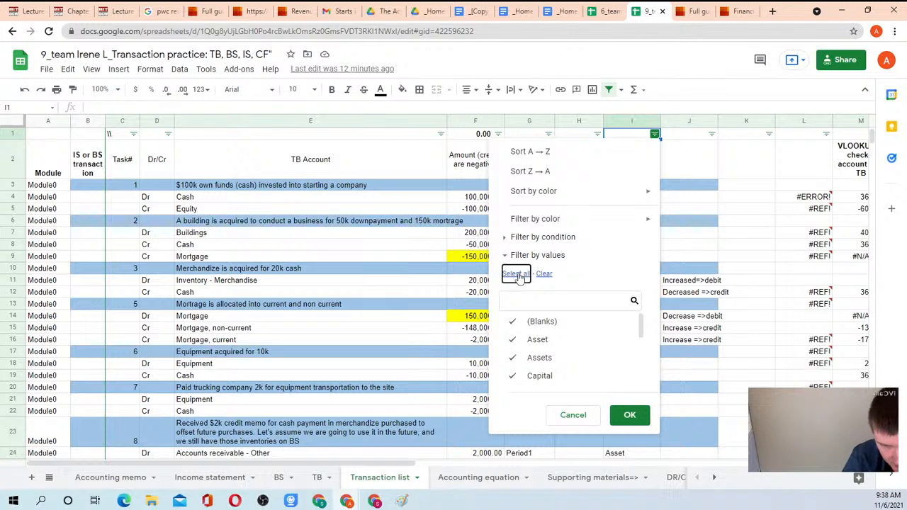
left_click(544, 273)
scroll(576, 348, "down", 3)
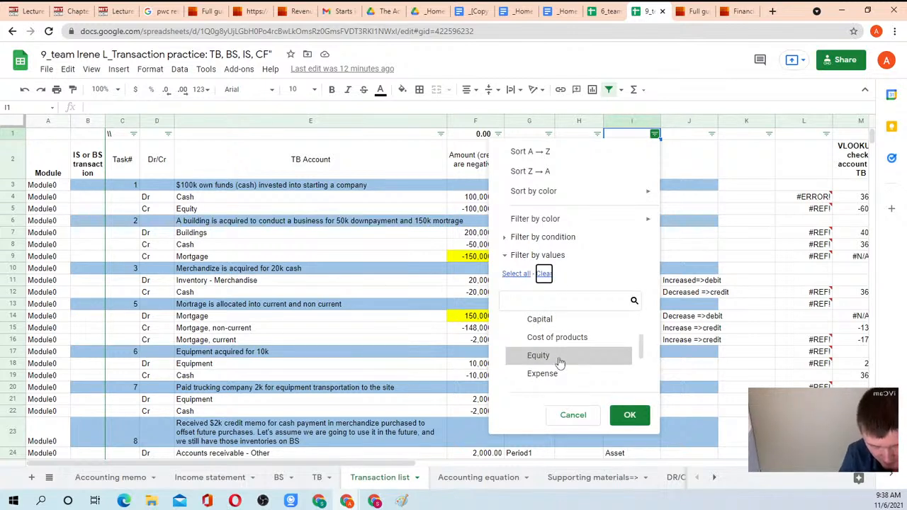
scroll(559, 363, "down", 2)
left_click(546, 318)
left_click(554, 335)
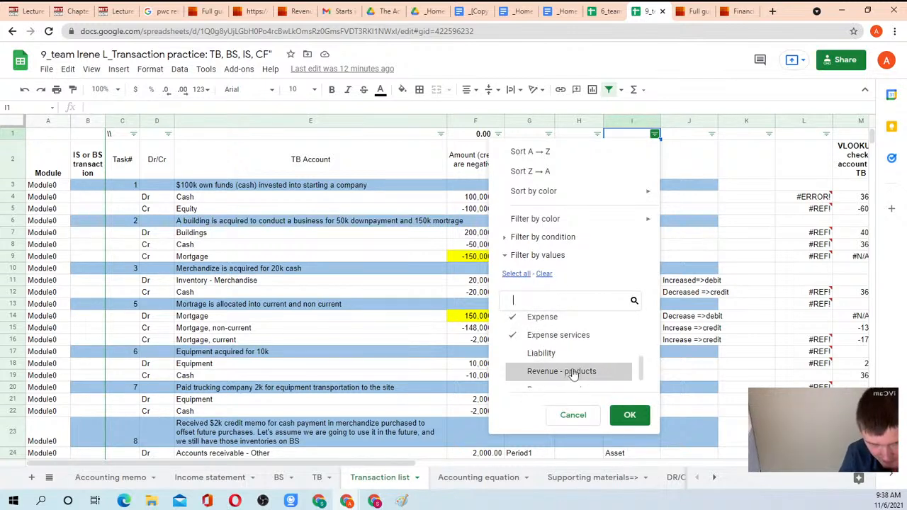
left_click(573, 372)
scroll(575, 372, "down", 1)
left_click(575, 376)
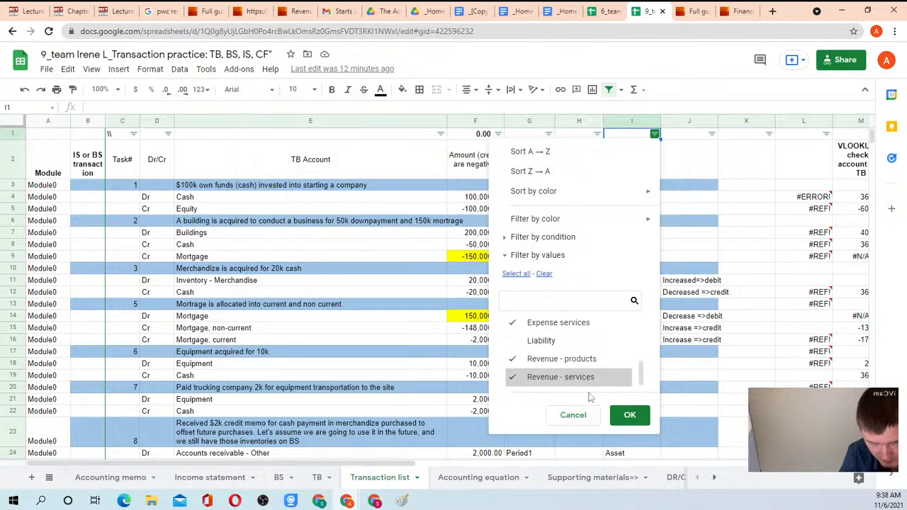
left_click(628, 415)
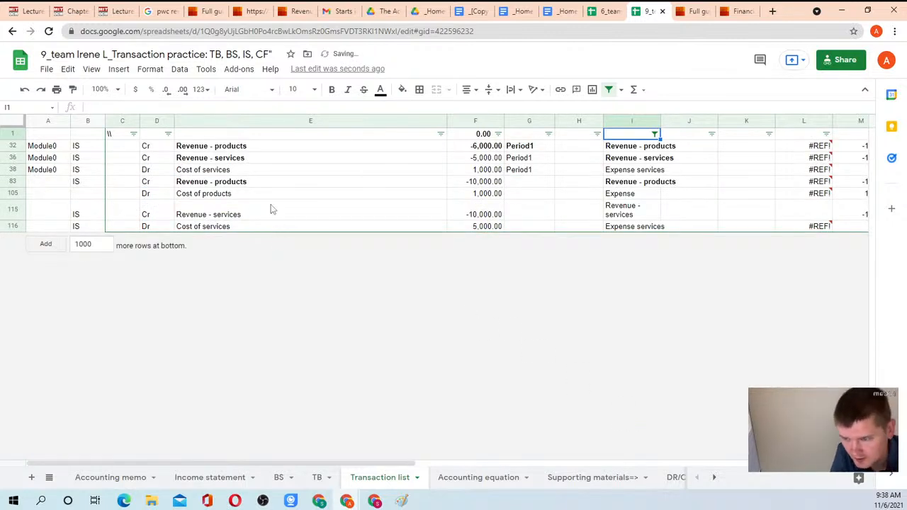
Step: Remove the account type filter from column I so that all transaction rows are listed again
left_click(655, 134)
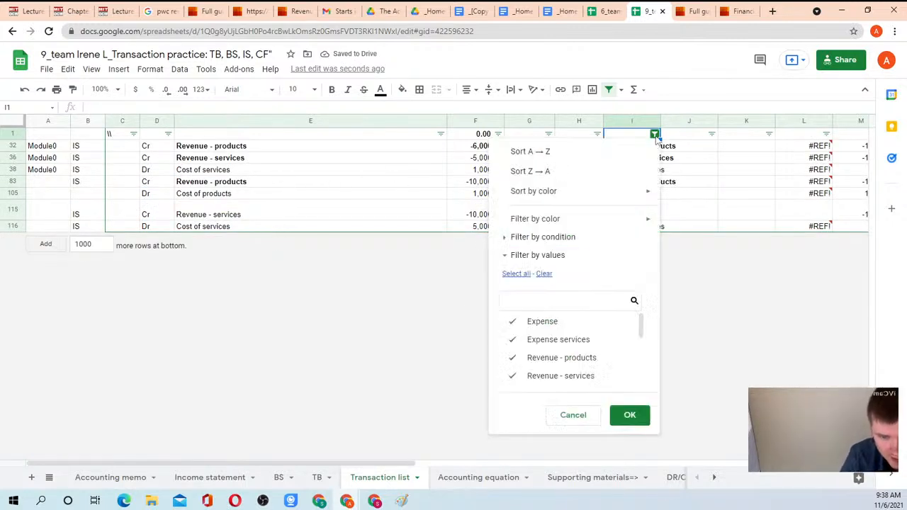
left_click(542, 274)
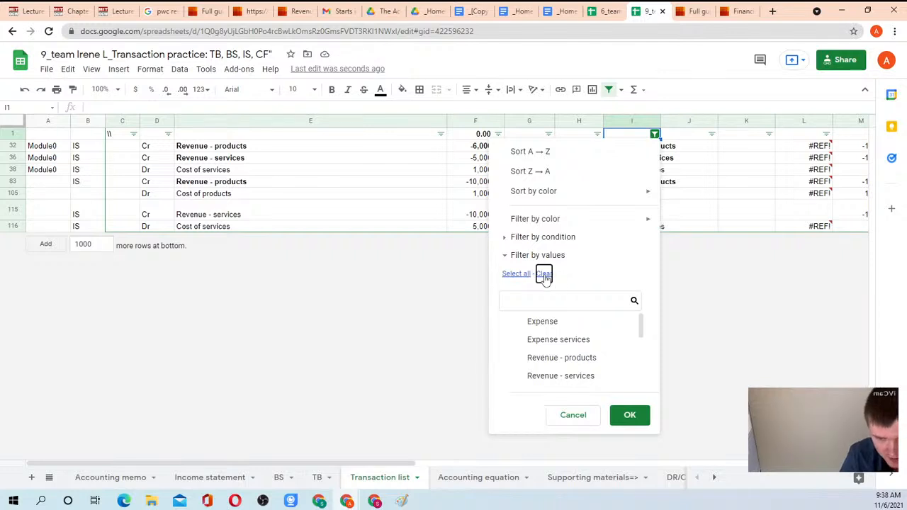
left_click(628, 416)
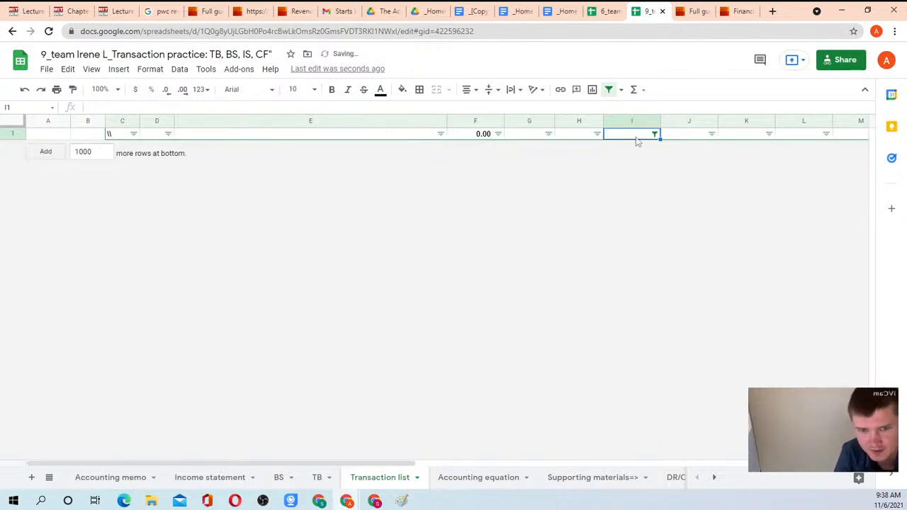
left_click(655, 134)
left_click(517, 273)
left_click(628, 416)
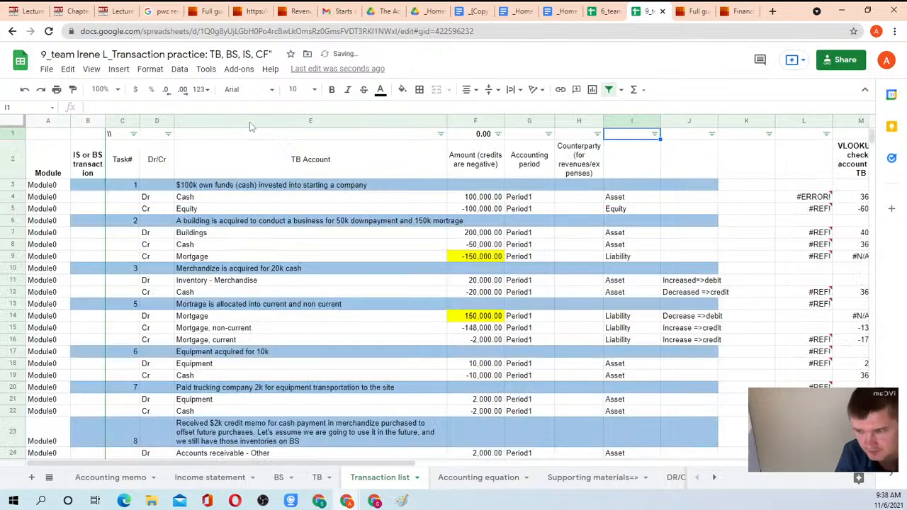
Step: Filter the TB Account column to show only the Utilities expense entry
left_click(441, 133)
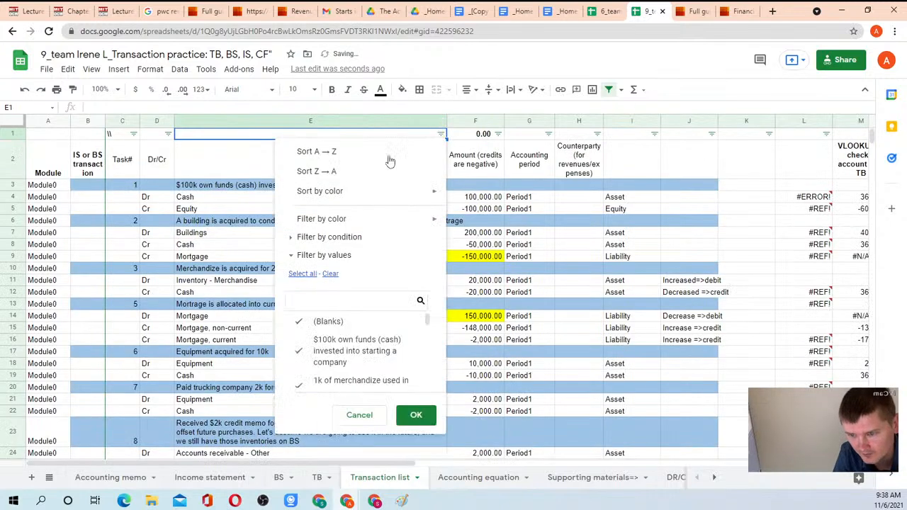
left_click(330, 274)
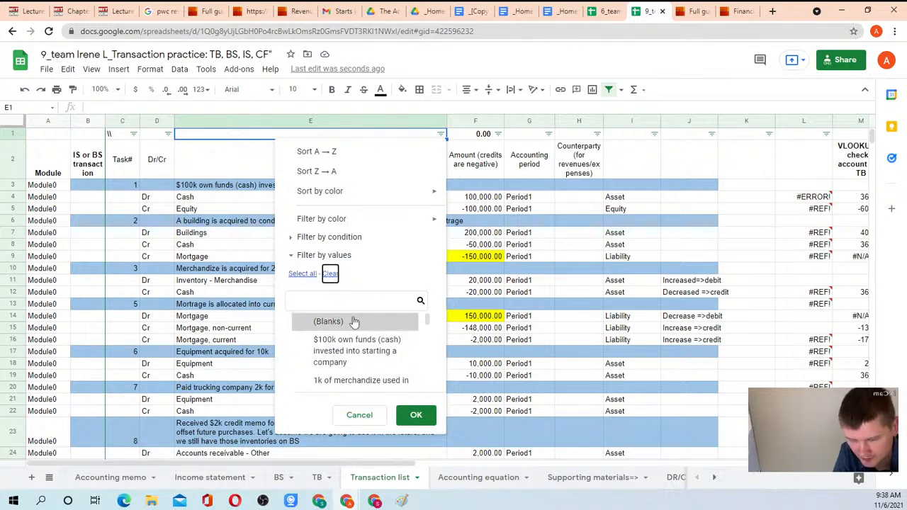
scroll(373, 345, "down", 3)
left_click(335, 303)
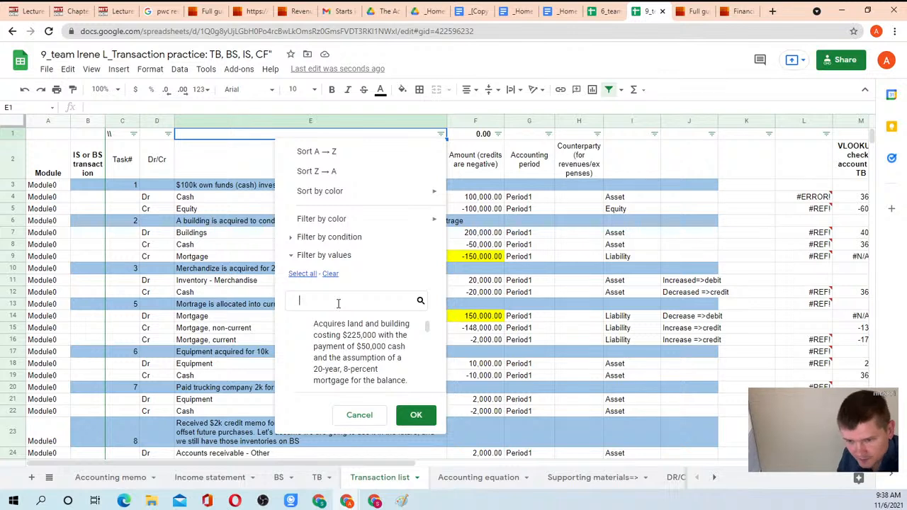
type("uti")
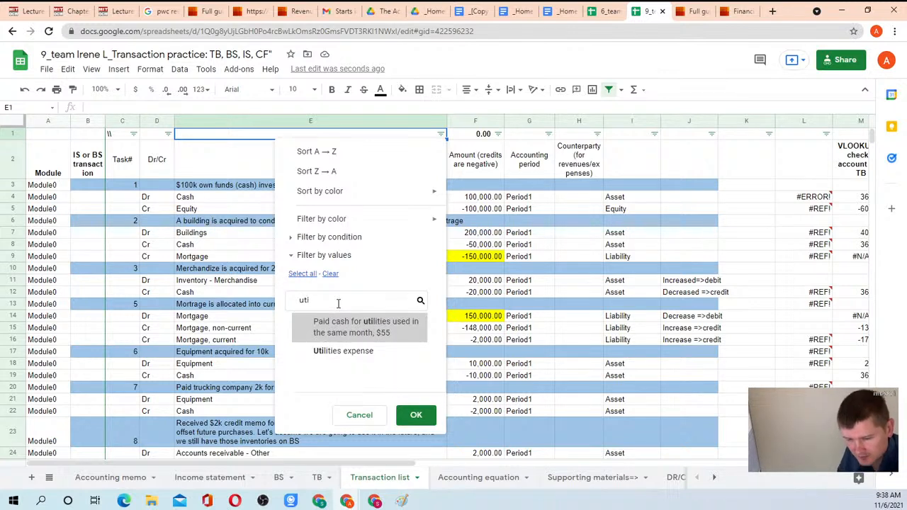
left_click(354, 351)
left_click(414, 418)
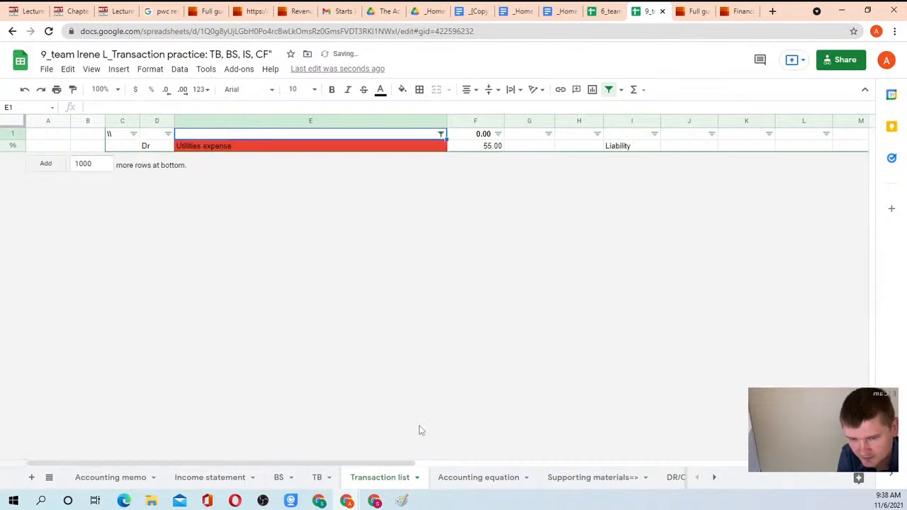
Step: Highlight the Liability label of the Utilities expense entry in I96 with a yellow fill
left_click(617, 149)
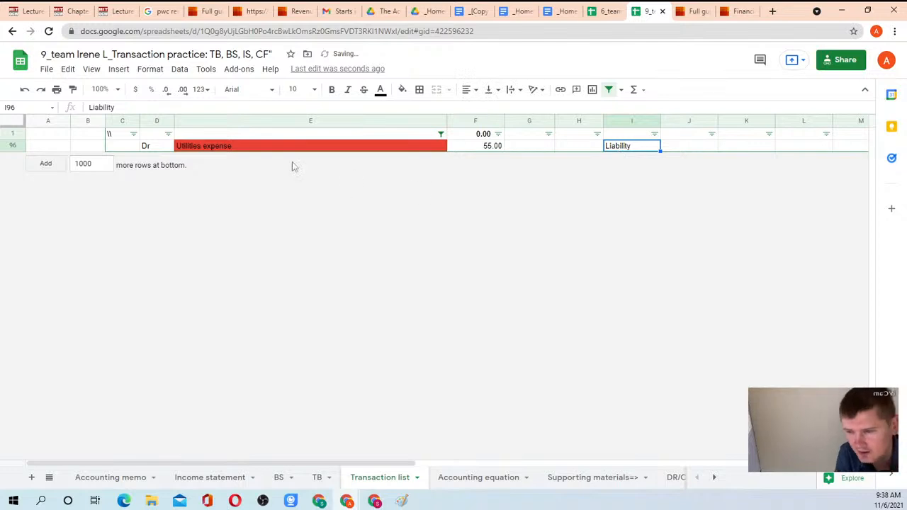
left_click(243, 148)
left_click(627, 151)
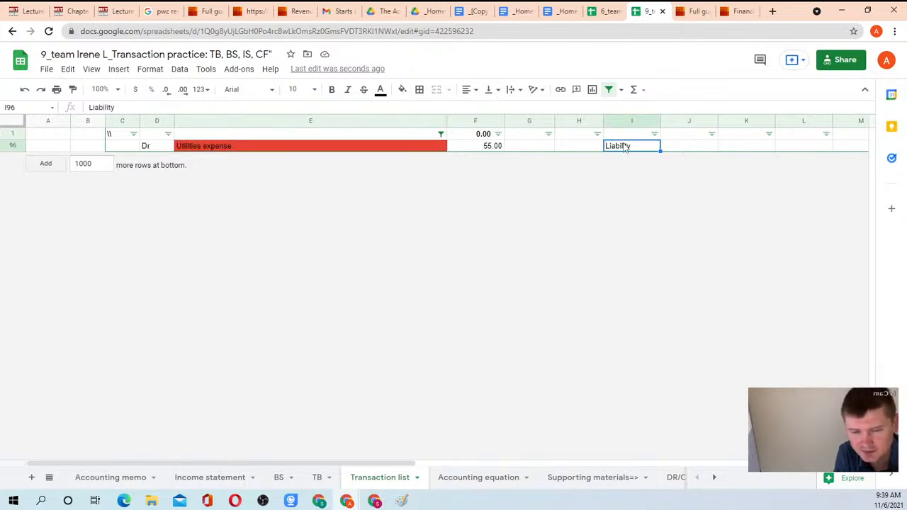
left_click(402, 90)
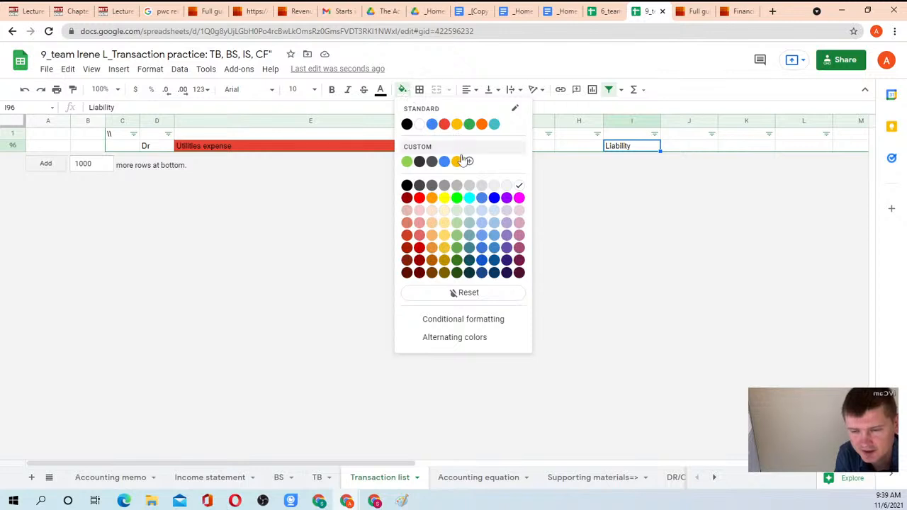
left_click(444, 199)
left_click(631, 120)
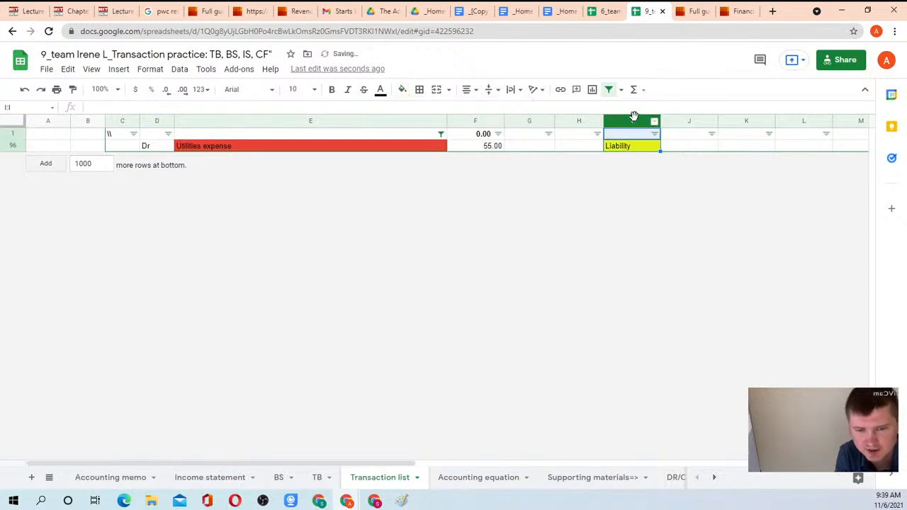
Step: Reset the TB Account filter to include all values
left_click(440, 134)
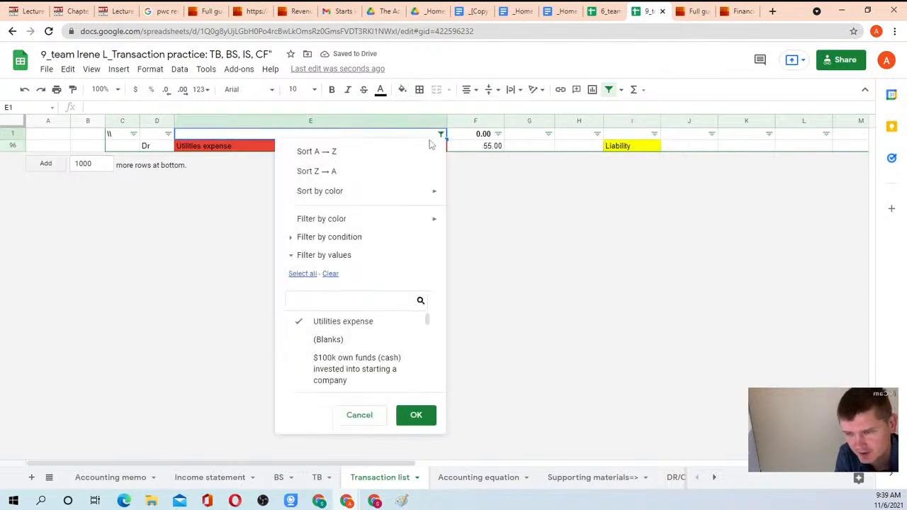
left_click(309, 277)
left_click(416, 415)
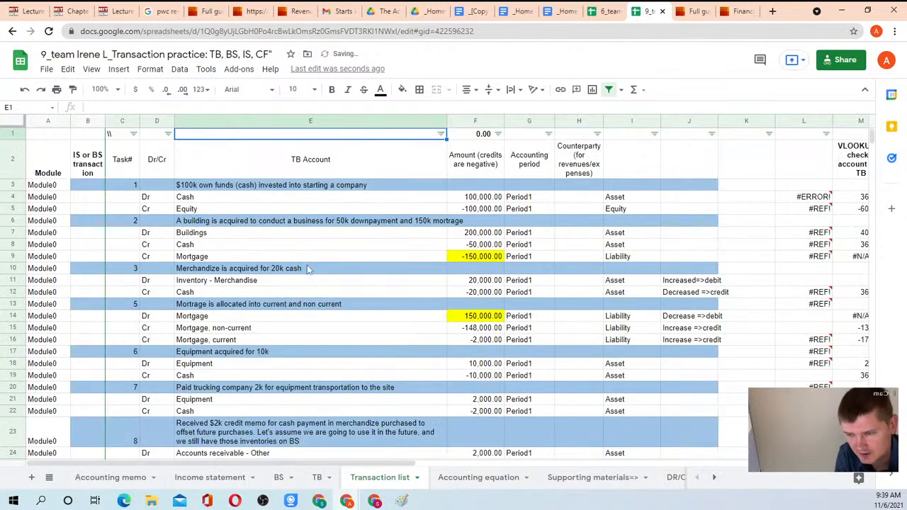
Step: Review the accounts, amounts and account type labels of transactions 10 and 11 in rows 110:117
scroll(297, 271, "down", 5)
scroll(297, 269, "down", 20)
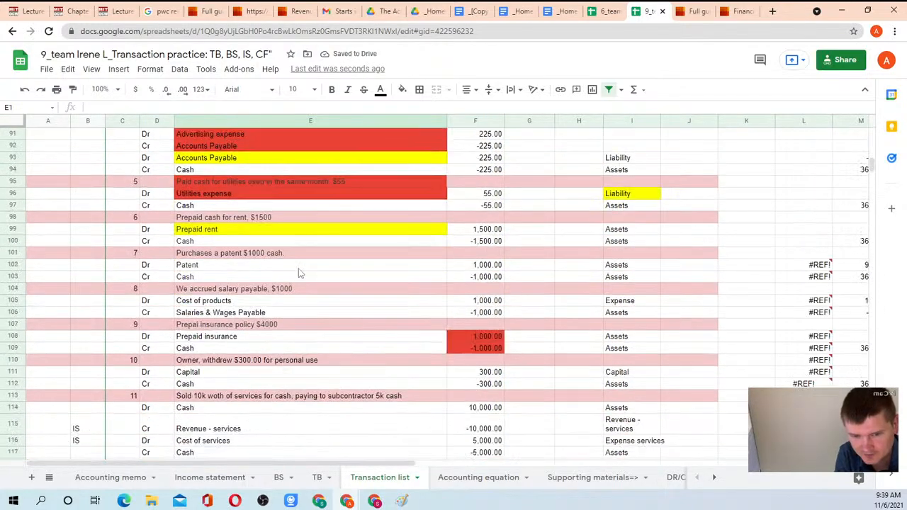
scroll(298, 273, "down", 2)
scroll(283, 275, "up", 1)
left_click(260, 276)
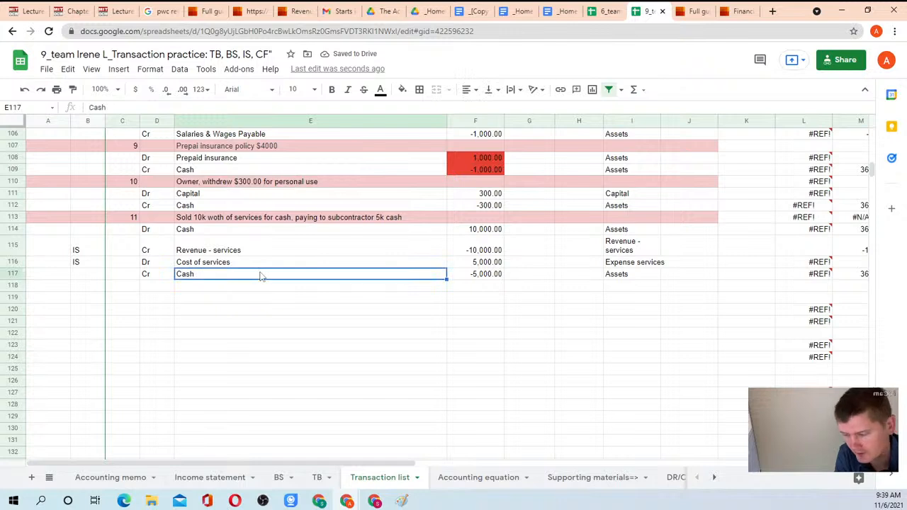
key("Right")
key("Right")
key("Right")
key("Right")
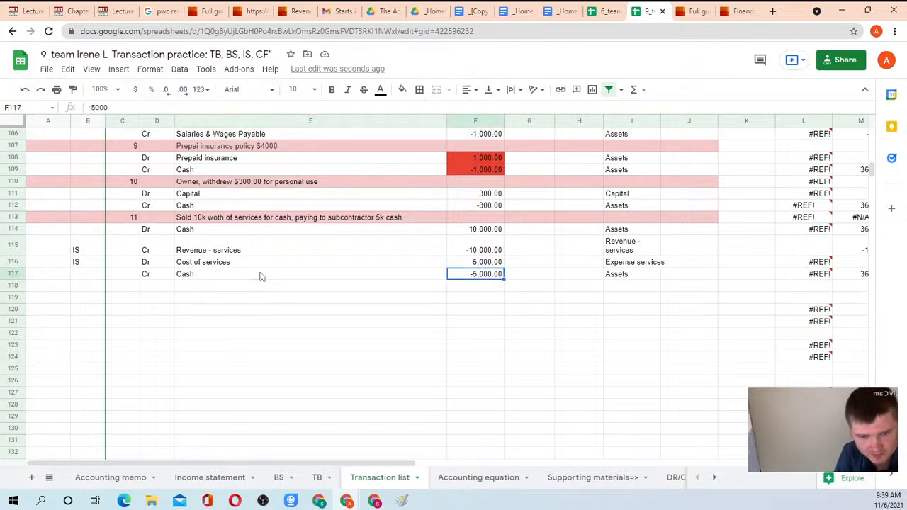
key("Up")
key("Left")
key("Left")
key("Left")
key("Left")
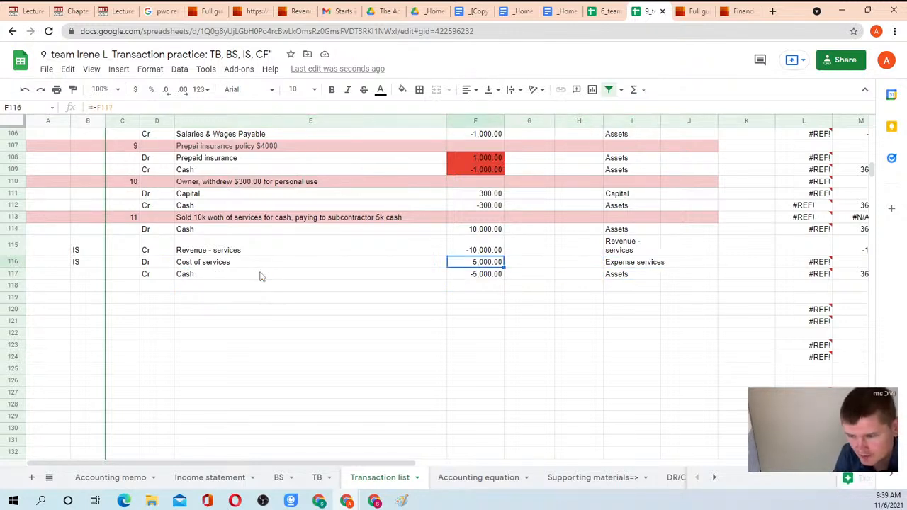
key("Up")
key("Up")
key("Up")
key("Up")
key("Right")
key("Right")
key("Right")
key("Right")
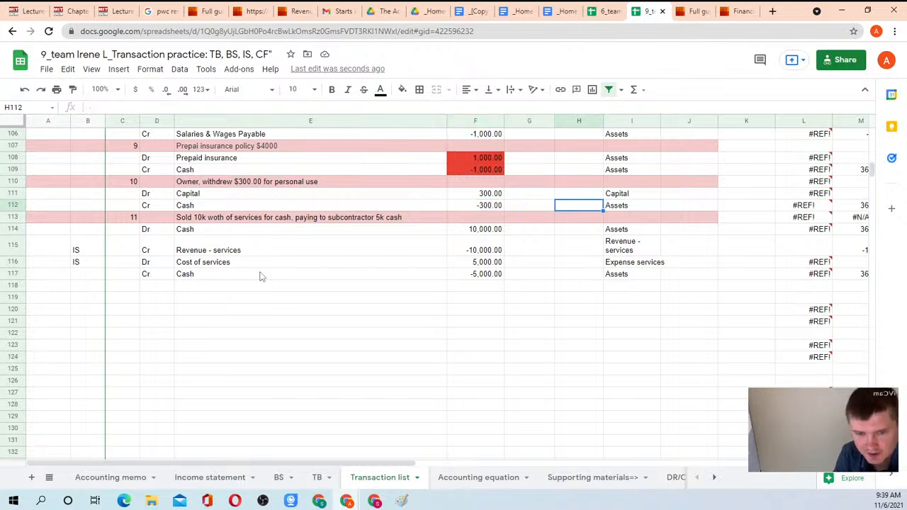
Step: Compare the Expense label in I105 with the Cost of products account in the accrued salary entry
key("Up")
key("Up")
key("Up")
key("Up")
key("Up")
key("Up")
key("Up")
key("Up")
key("Up")
key("Up")
key("Up")
key("Up")
key("Up")
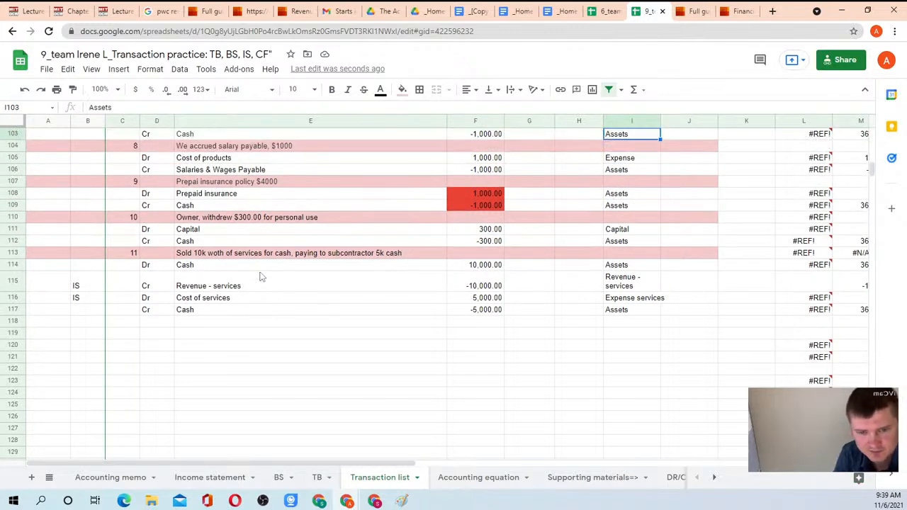
key("Down")
key("Down")
key("Down")
key("Down")
key("Down")
key("Down")
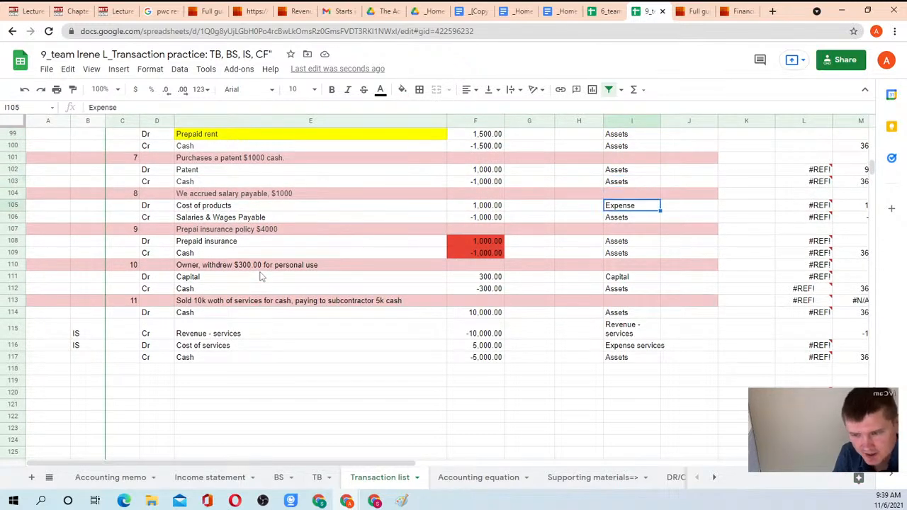
key("Left")
key("Left")
key("Left")
key("Left")
key("Right")
key("Right")
key("Right")
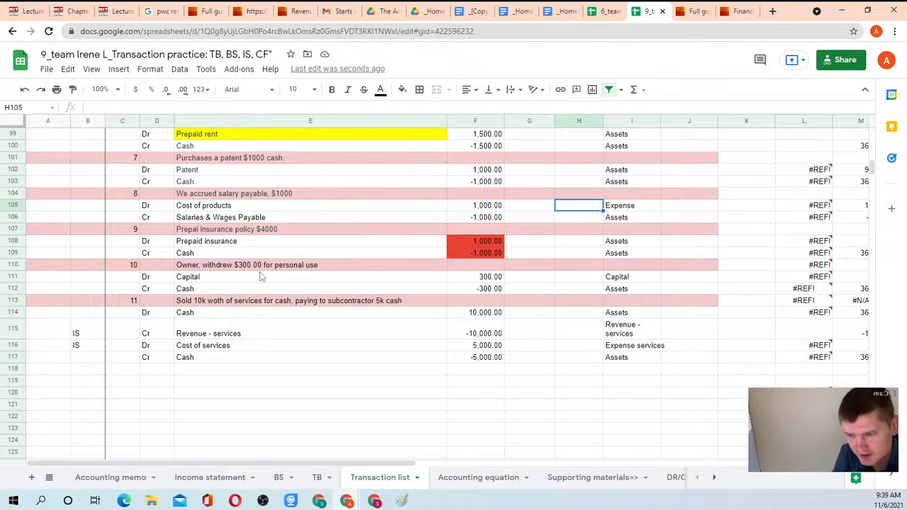
key("Left")
key("Left")
key("Left")
Step: Trace Advertising expense in C36 of the TB sheet back to Transaction list rows 91:92 and check its account type cell I91
left_click(316, 477)
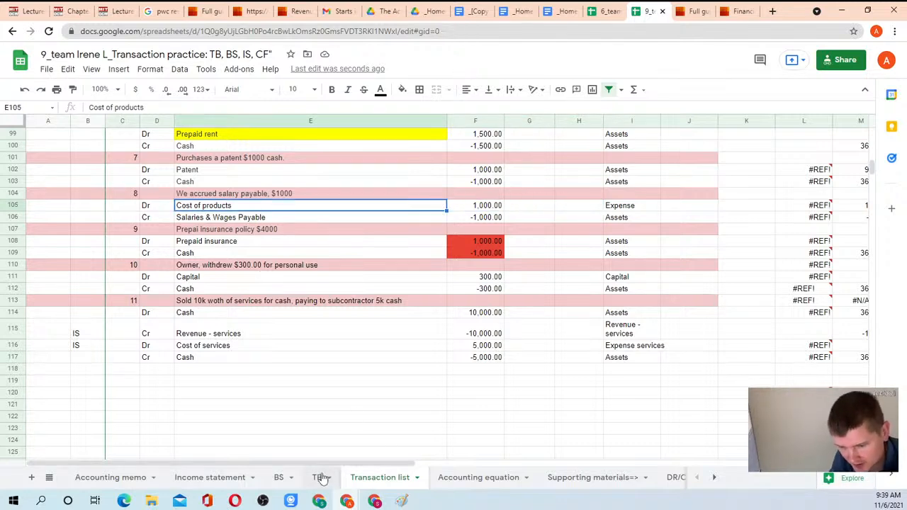
left_click(345, 330)
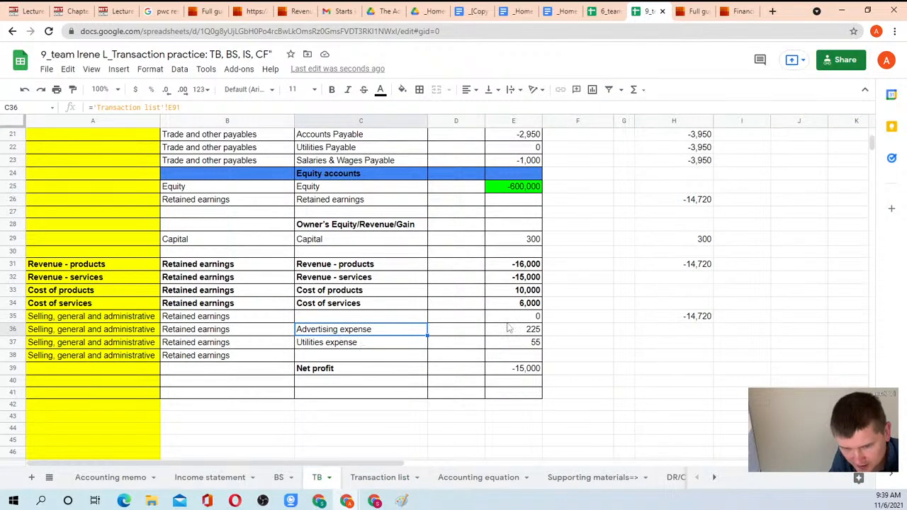
left_click(375, 479)
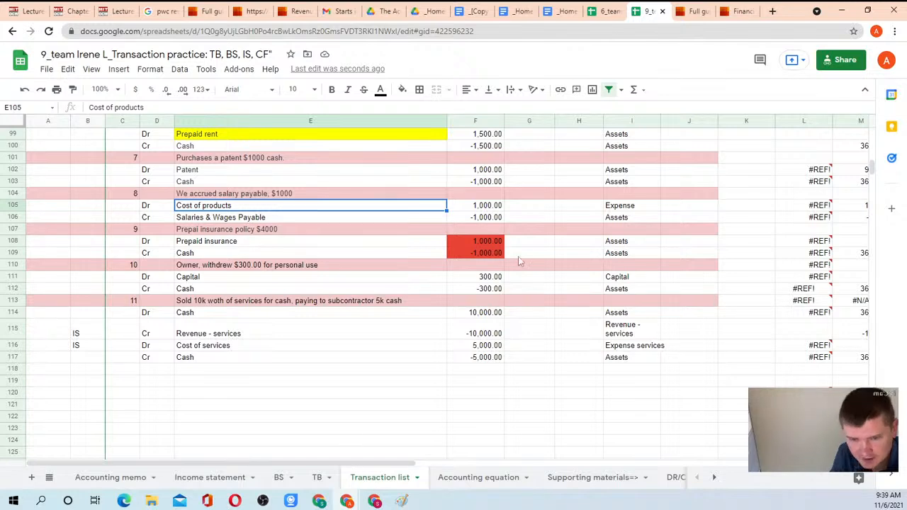
scroll(401, 263, "up", 4)
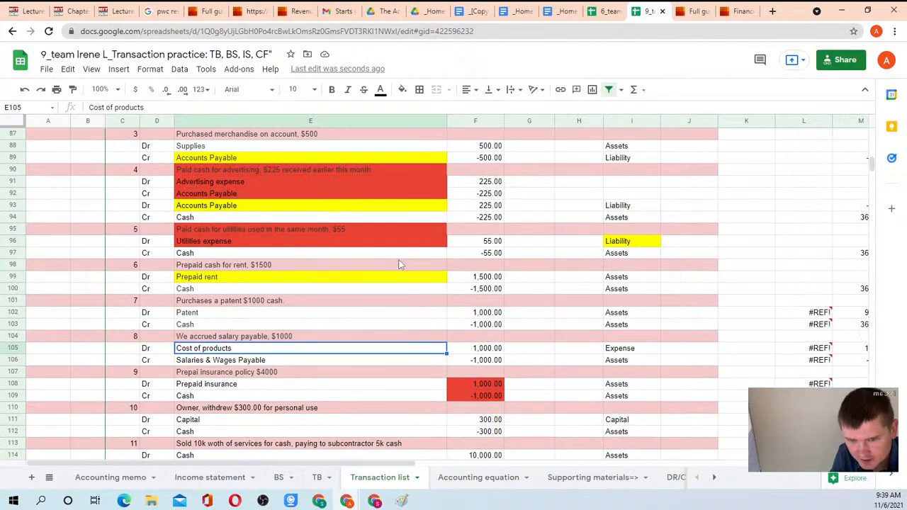
left_click(308, 182)
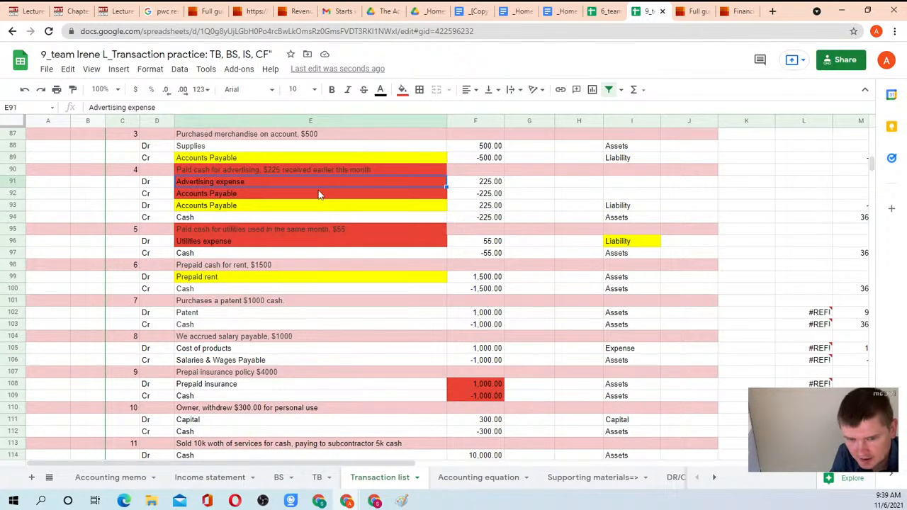
left_click(327, 195)
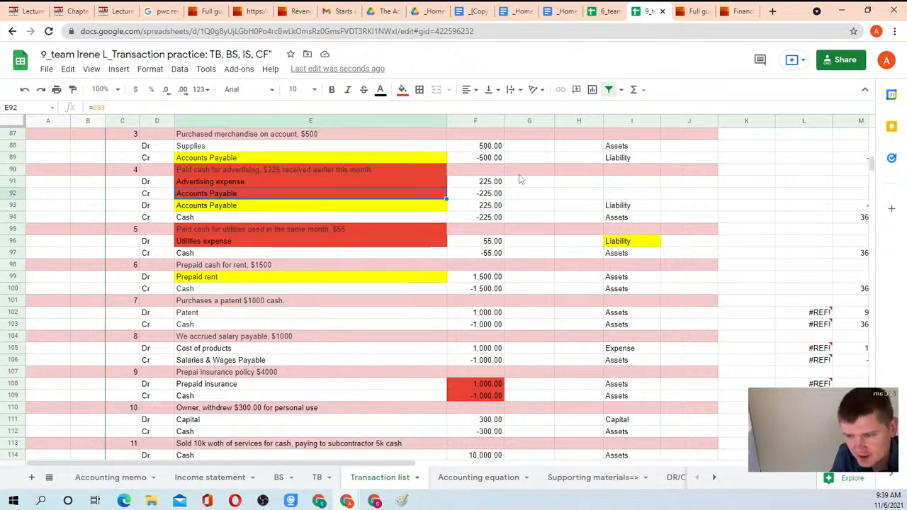
left_click(618, 183)
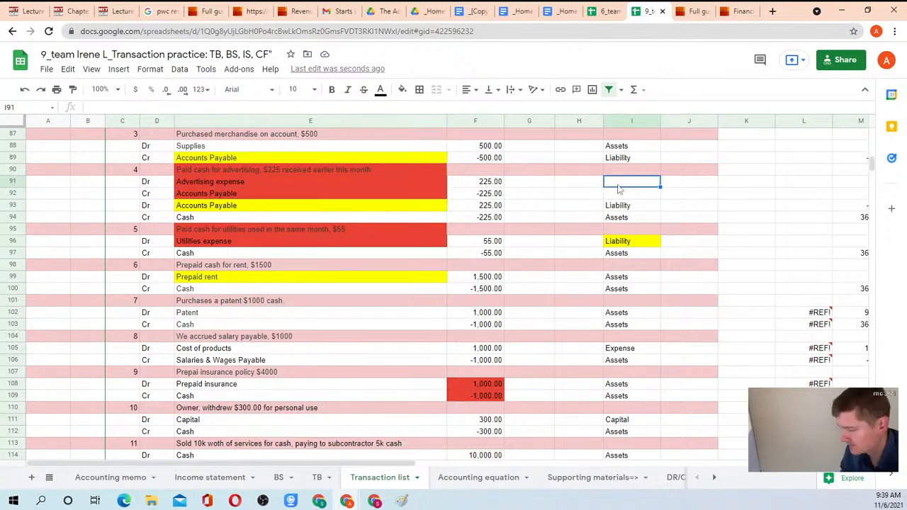
Step: Label the Advertising expense line in I91 as Expense and highlight the cell yellow
type("Expense")
key("Return")
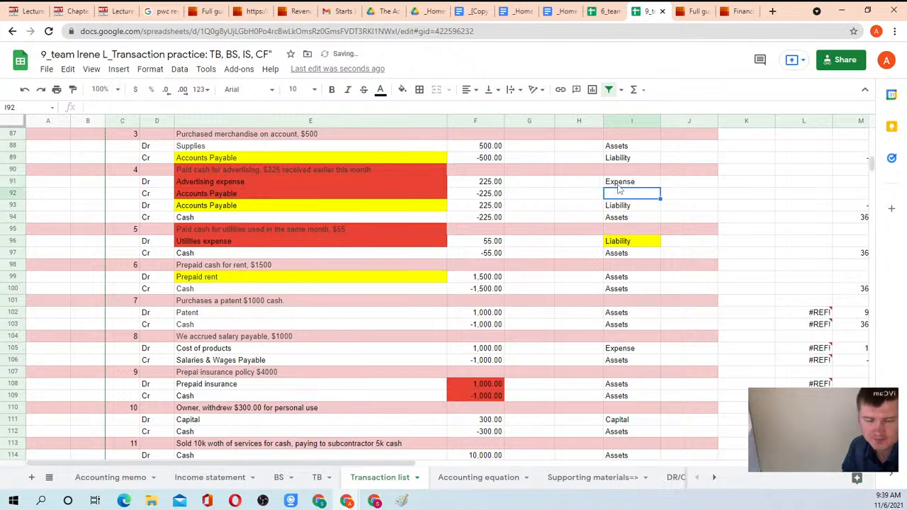
left_click(617, 186)
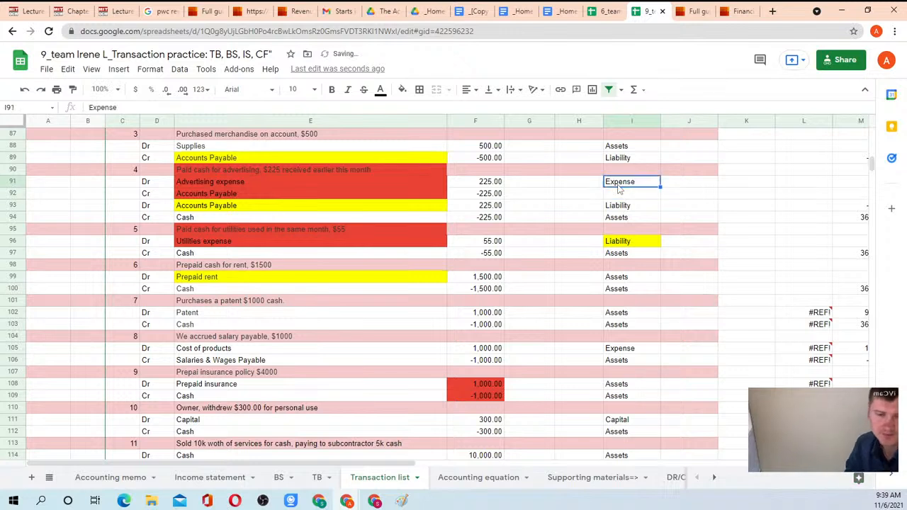
left_click(402, 89)
left_click(444, 198)
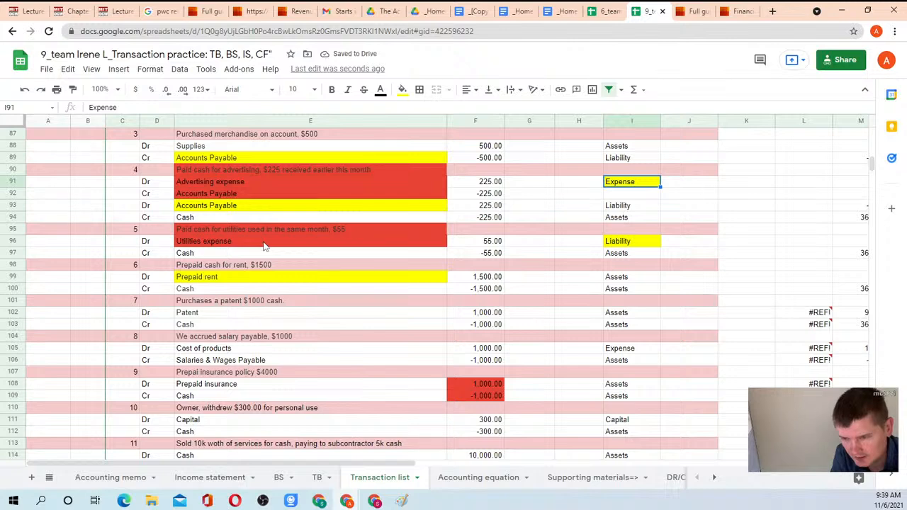
Step: Switch to the Homework 2 instructions document and review tasks 3 to 5, especially item 5 about making your own entries
scroll(251, 284, "down", 3)
scroll(249, 299, "down", 1)
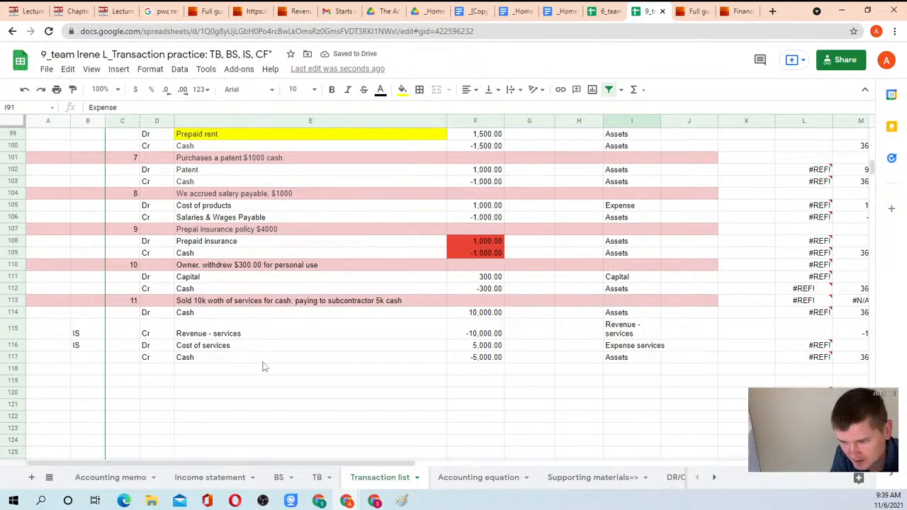
left_click(516, 12)
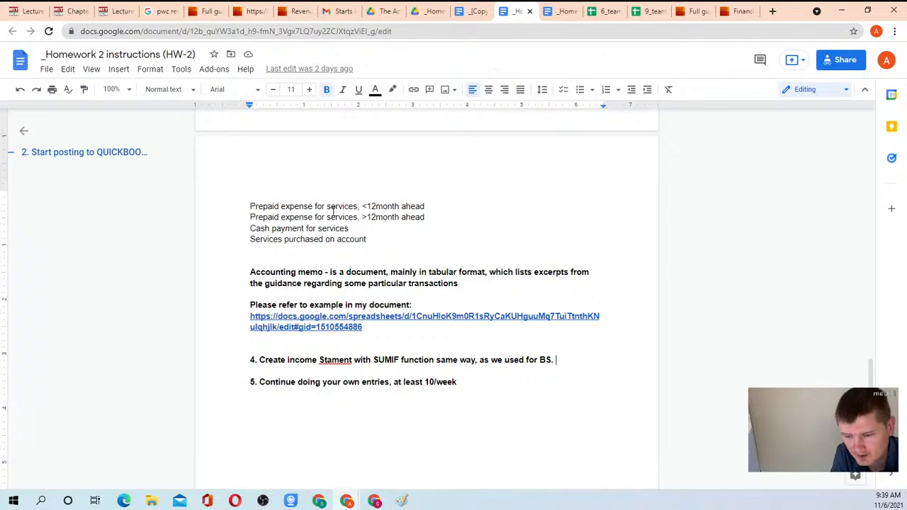
scroll(280, 244, "up", 4)
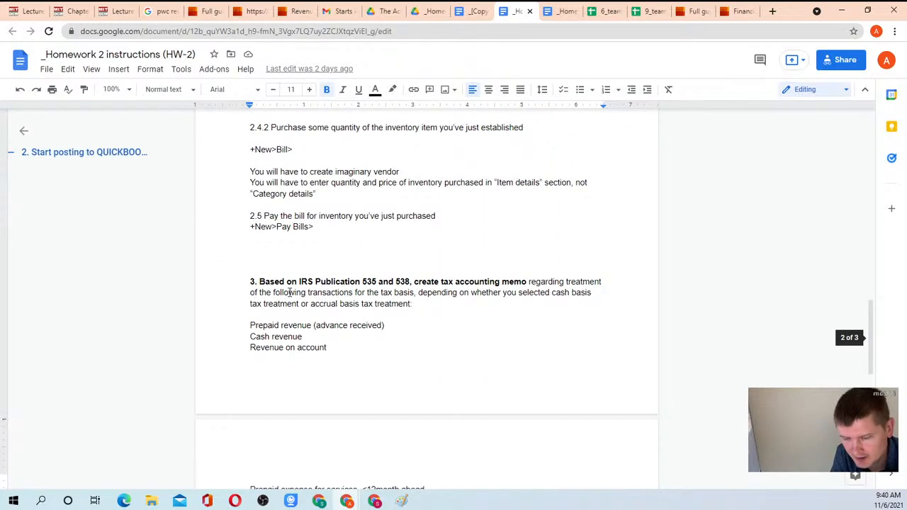
scroll(286, 294, "down", 4)
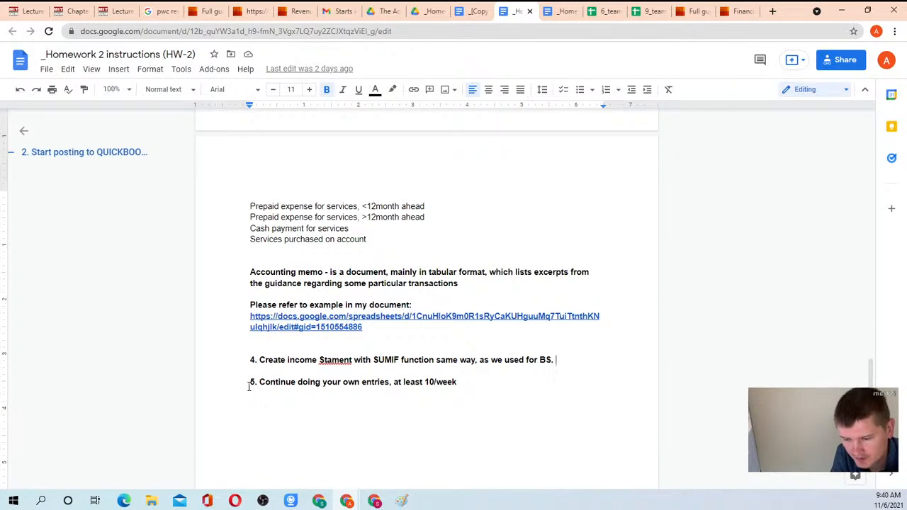
left_click_drag(248, 386, 465, 387)
left_click(465, 389)
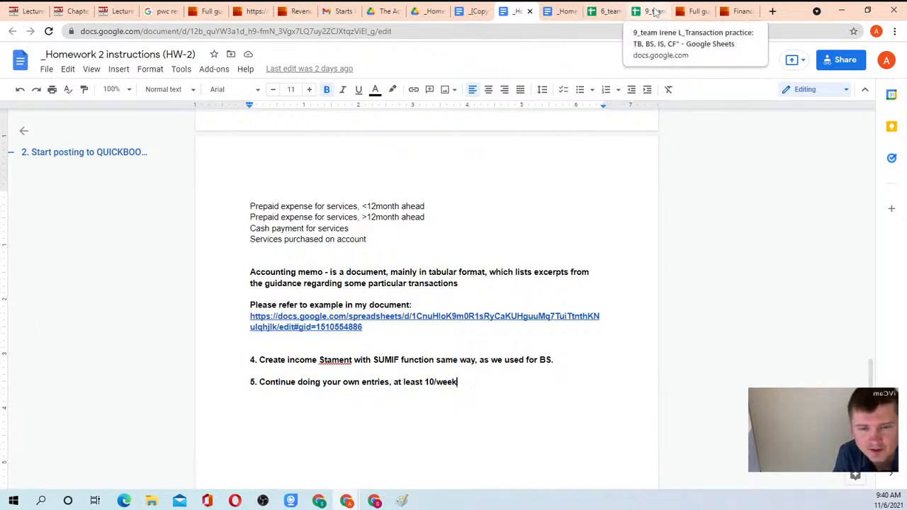
Step: Return to the Transaction list spreadsheet and review the description, accounts and amounts of transaction 11 in rows 113:117
left_click(655, 12)
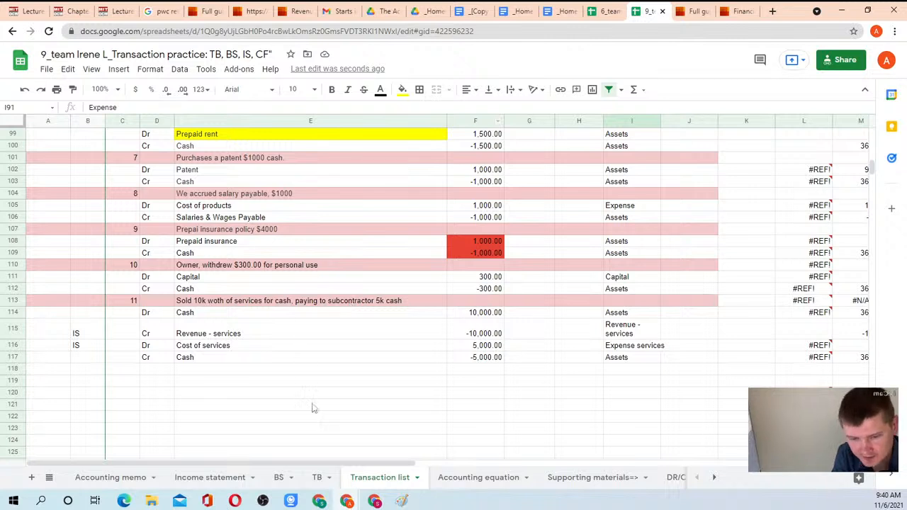
left_click(203, 303)
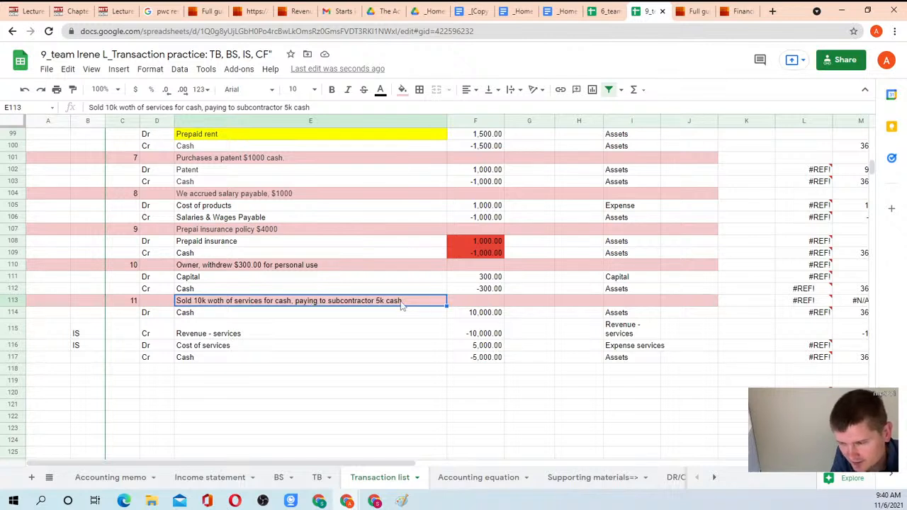
left_click_drag(222, 315, 223, 357)
left_click(223, 357)
left_click(223, 314)
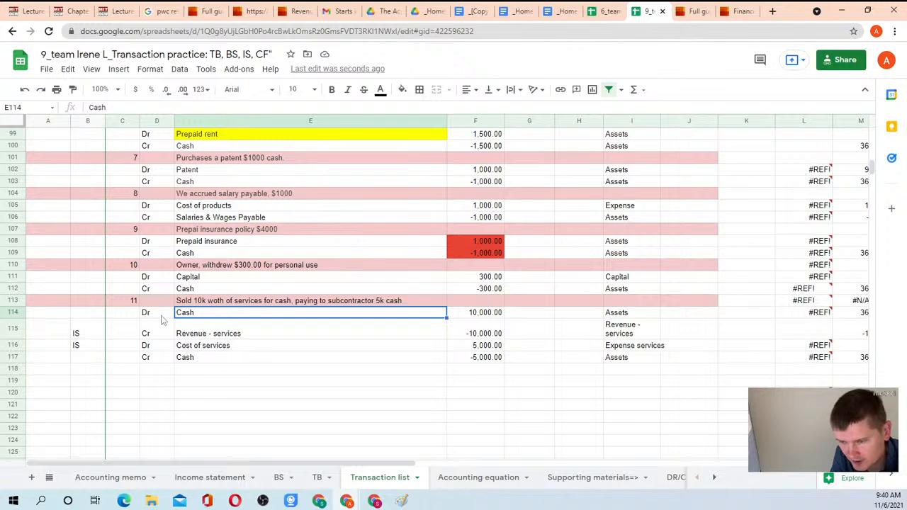
left_click_drag(158, 315, 217, 331)
left_click(206, 317)
left_click(218, 330)
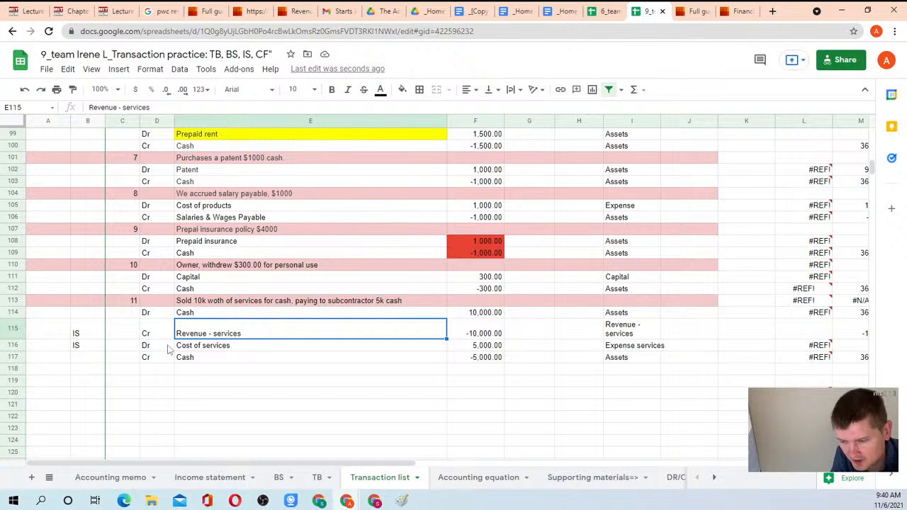
left_click_drag(170, 349, 471, 352)
left_click(472, 351)
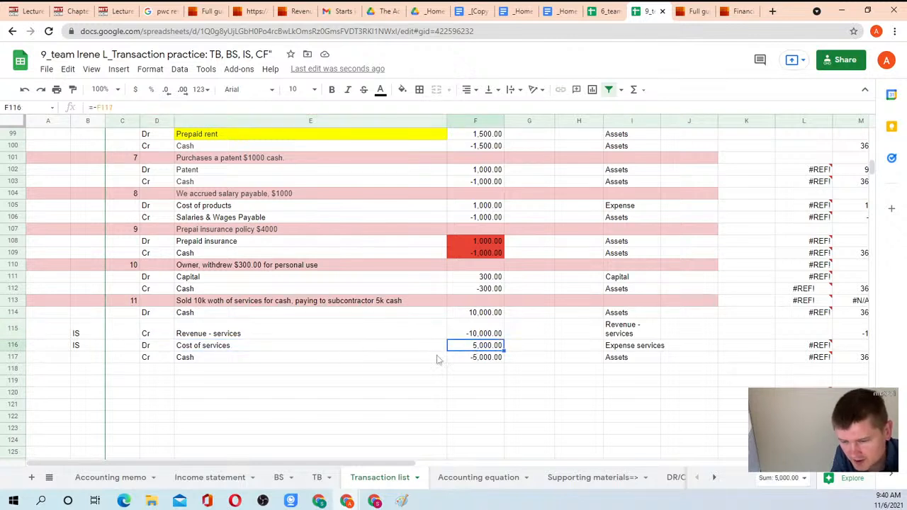
left_click_drag(163, 361, 473, 361)
left_click(475, 361)
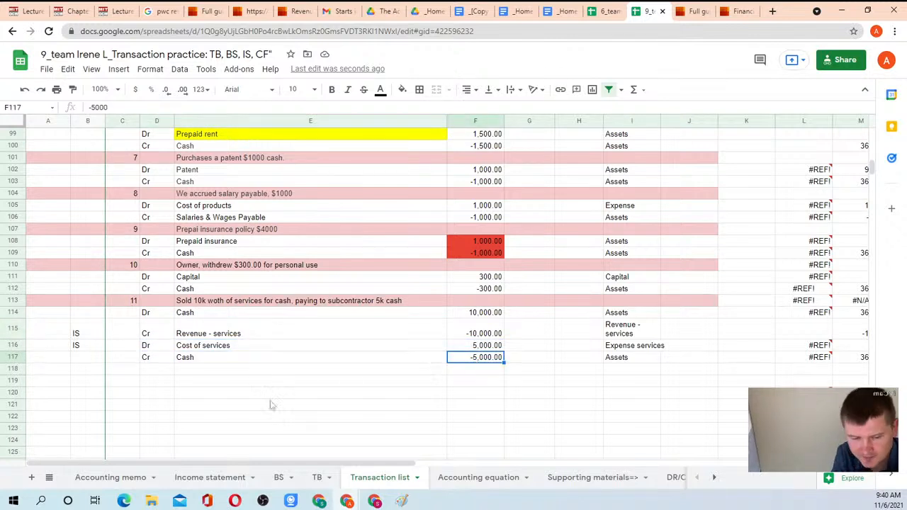
Step: Review transaction 10, the owner's withdrawal for personal use, and its Capital debit line in rows 110:111
scroll(269, 365, "up", 1)
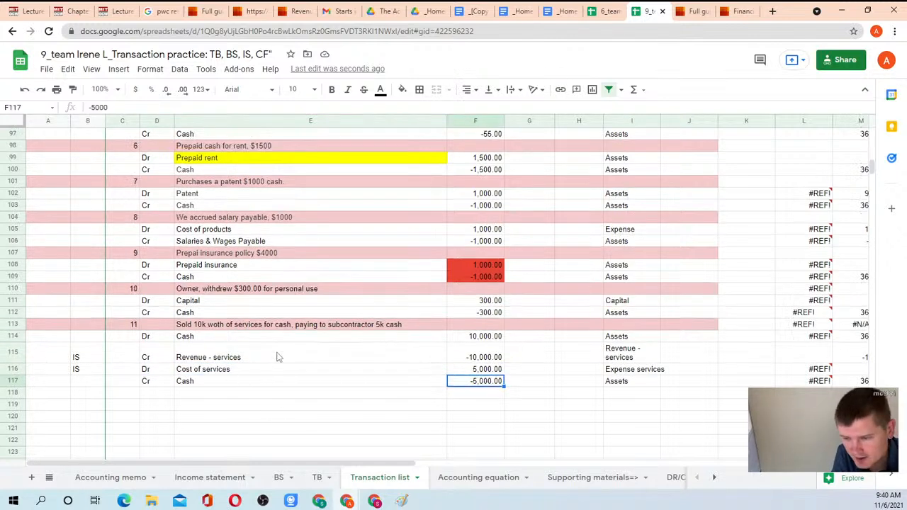
left_click(212, 290)
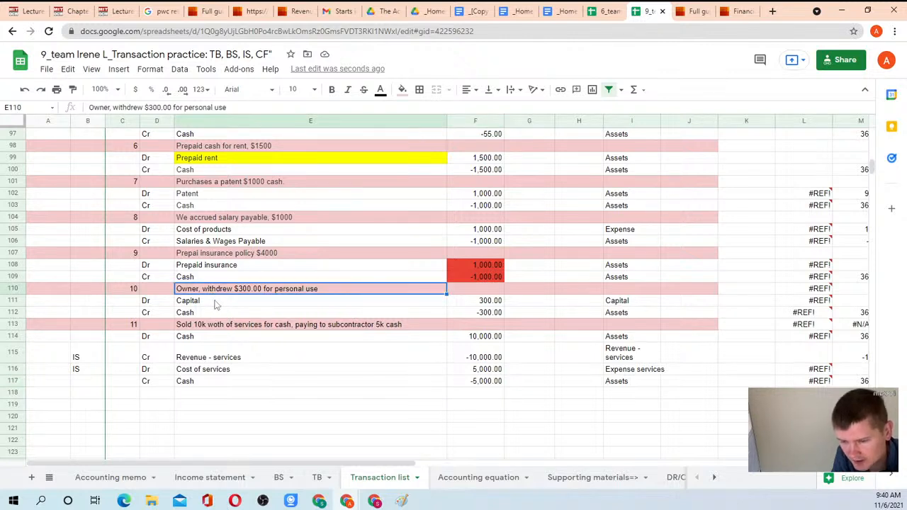
left_click(201, 303)
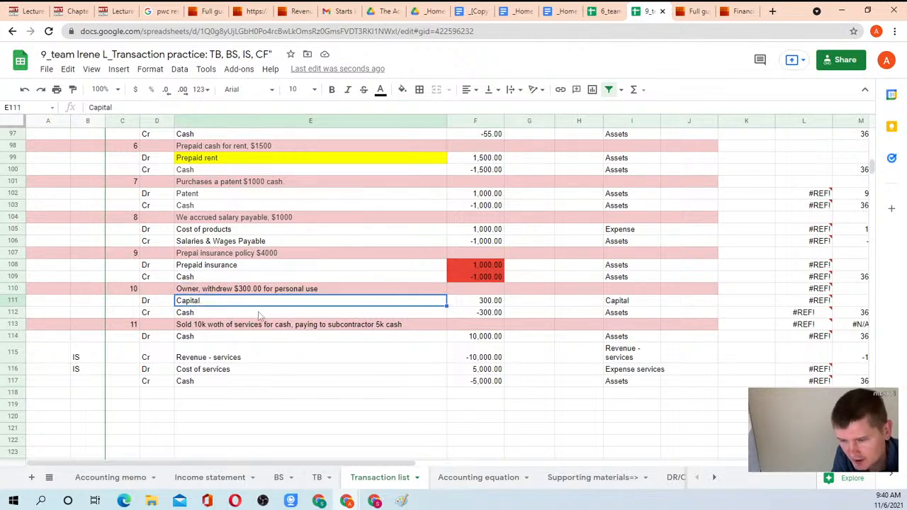
Step: Compare transaction 9's prepaid insurance description in E107 with its Prepaid insurance and Cash lines
scroll(260, 306, "up", 1)
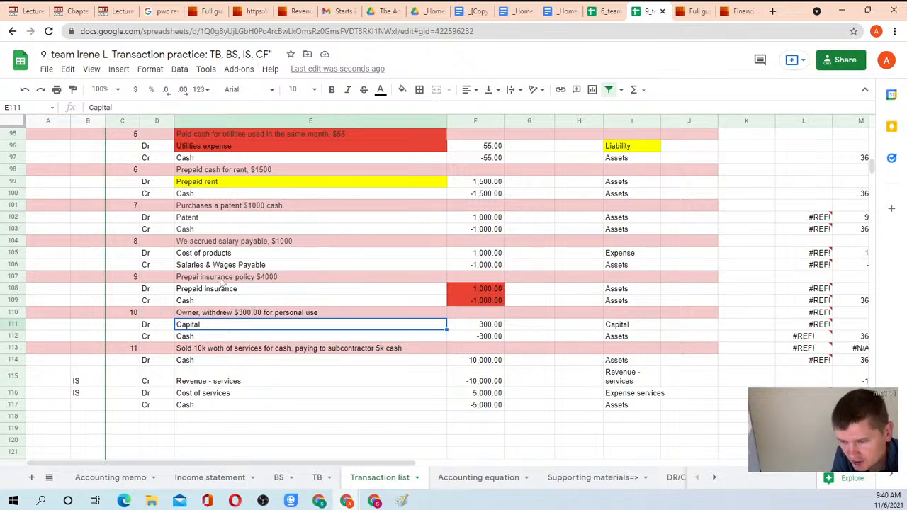
left_click(264, 279)
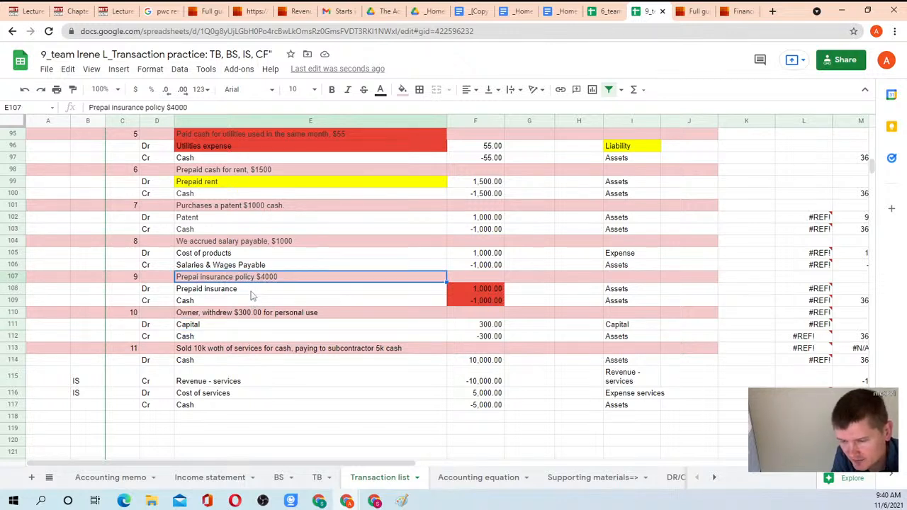
left_click(251, 291)
left_click(238, 303)
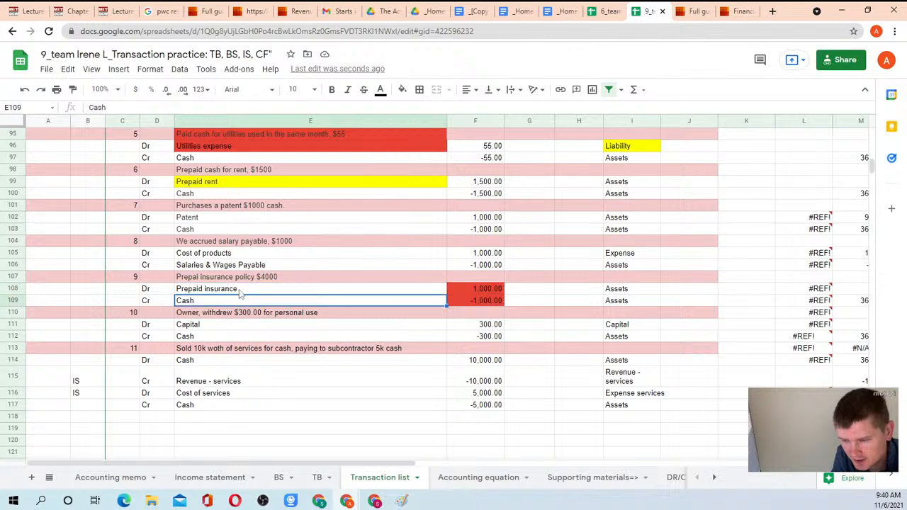
left_click(242, 291)
left_click(247, 278)
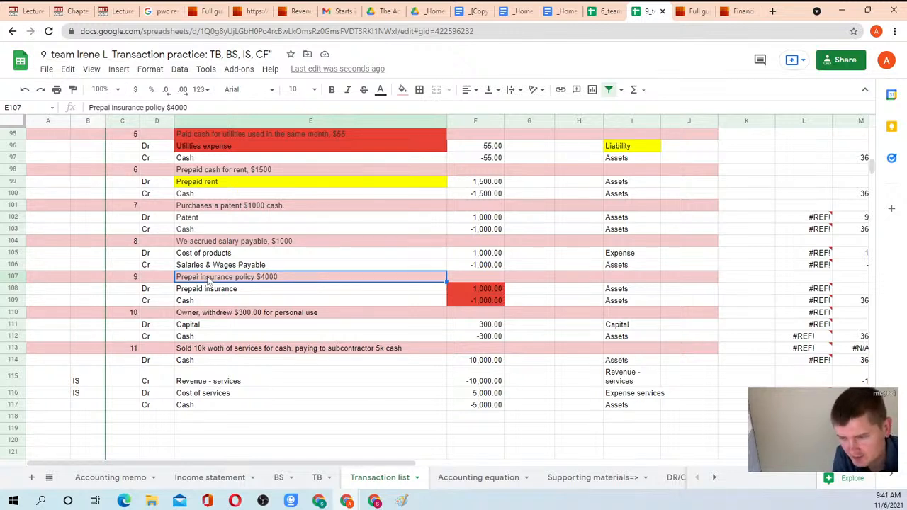
Step: Append ". The insurance starts next month" to the transaction 9 description in E107
double_click(285, 277)
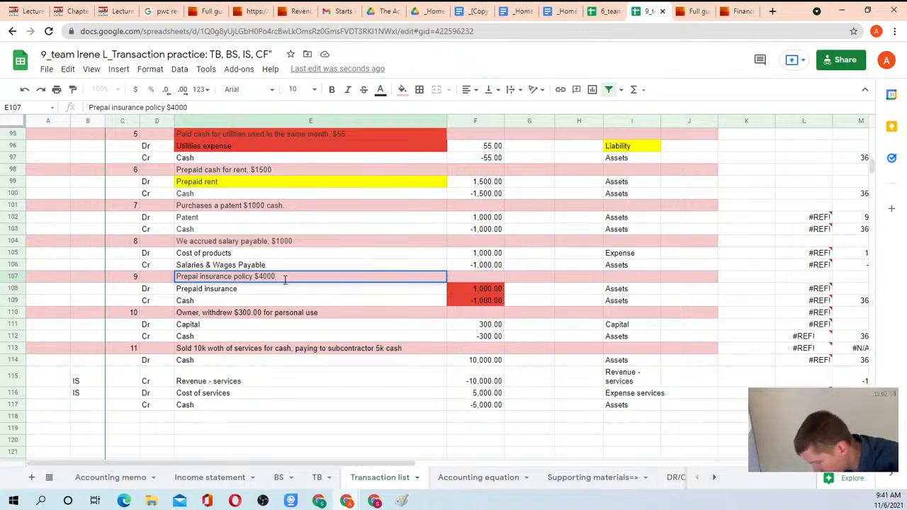
type(". The insurance sta")
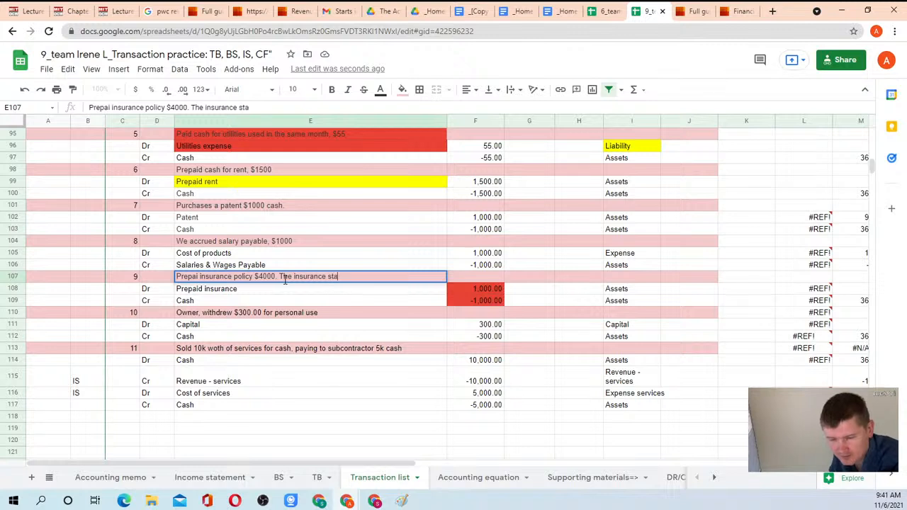
type("rts next month")
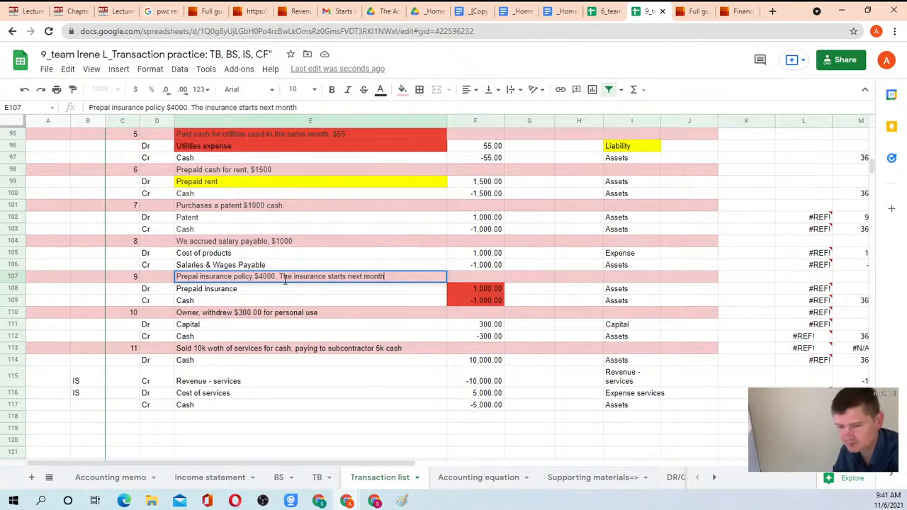
key("Return")
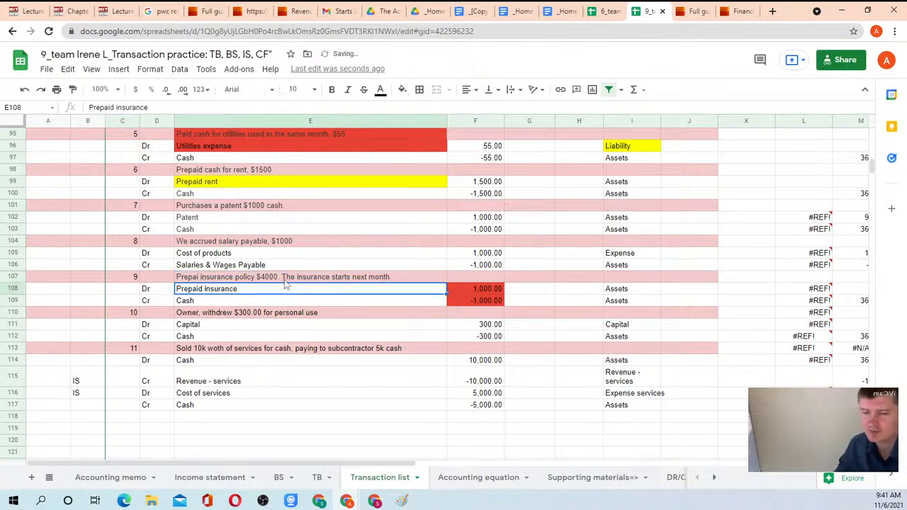
Step: Check transaction 9's Prepaid insurance and Cash accounts and amounts in rows 108:109 against the extended description
left_click(285, 278)
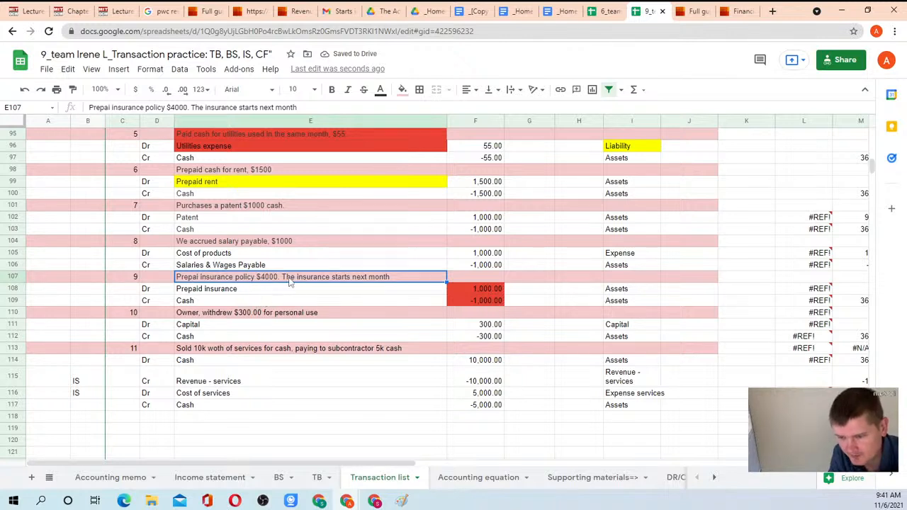
left_click_drag(219, 290, 212, 300)
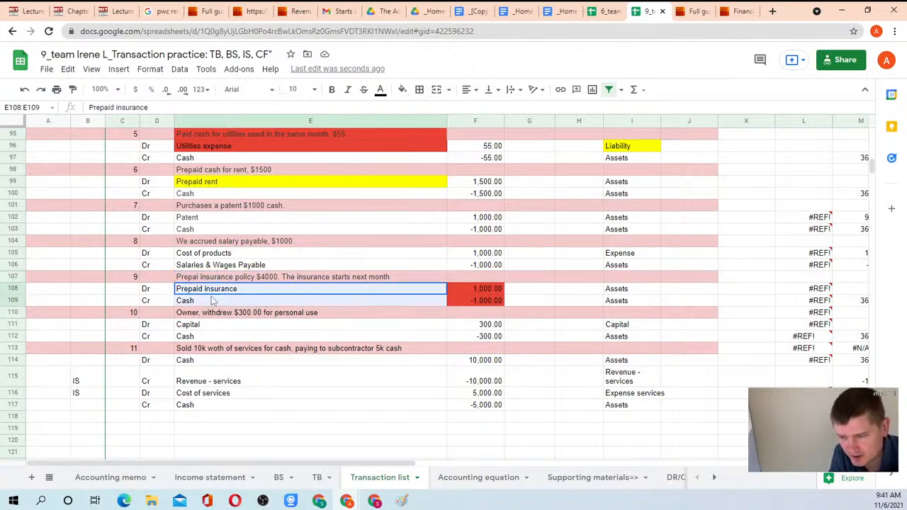
left_click_drag(471, 292, 457, 296)
left_click_drag(169, 291, 473, 303)
left_click(474, 302)
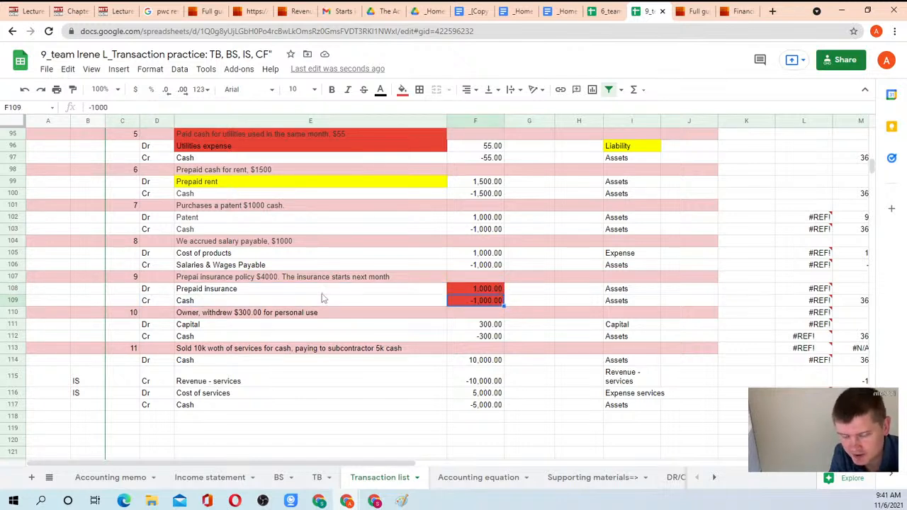
Step: Enter "1 month of the period covered by insurance has passed" in E118 below transaction 11, and mark row 119 as Dr
scroll(239, 364, "down", 3)
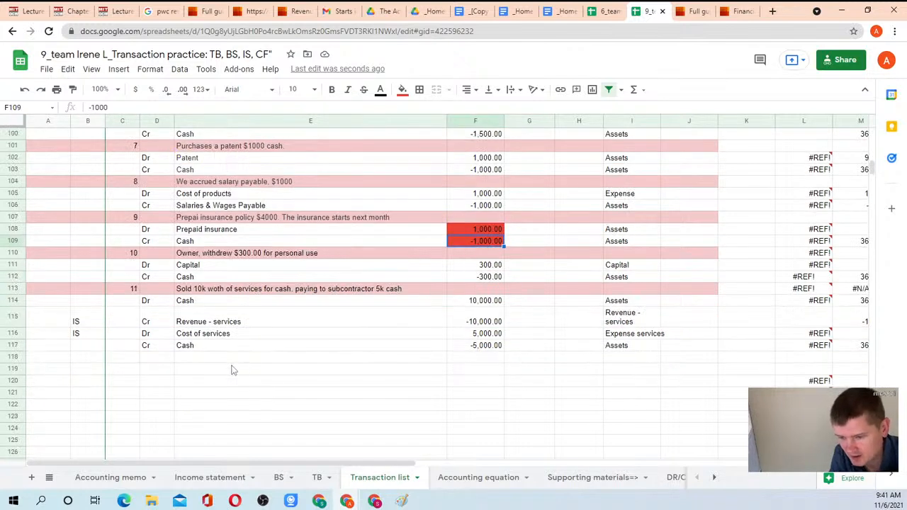
left_click(221, 362)
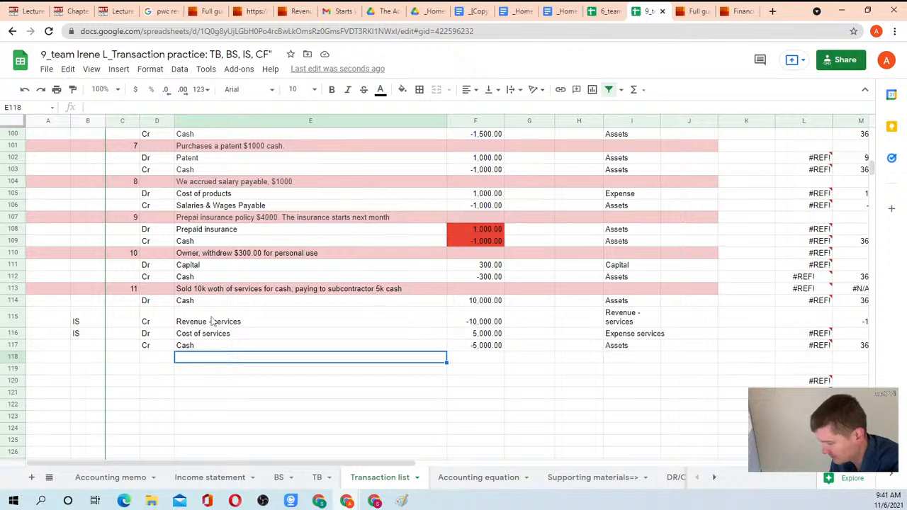
type("I")
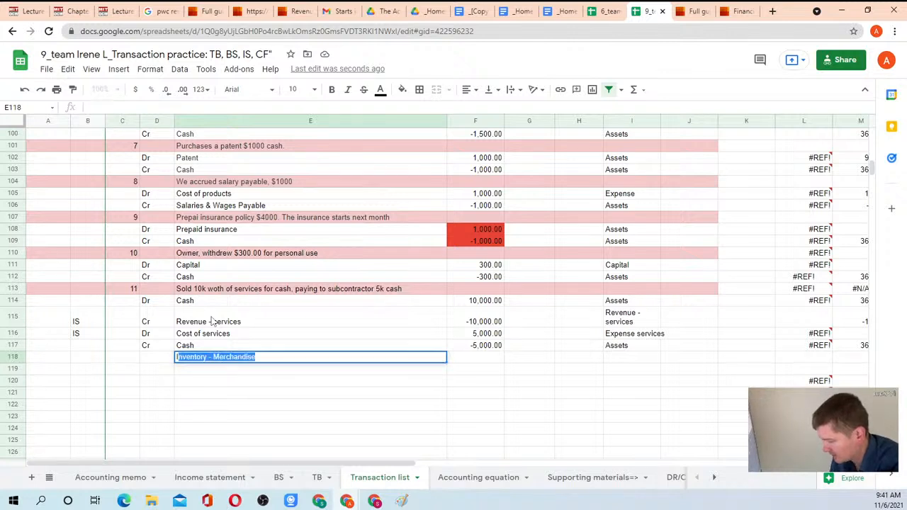
type("n")
key("BackSpace")
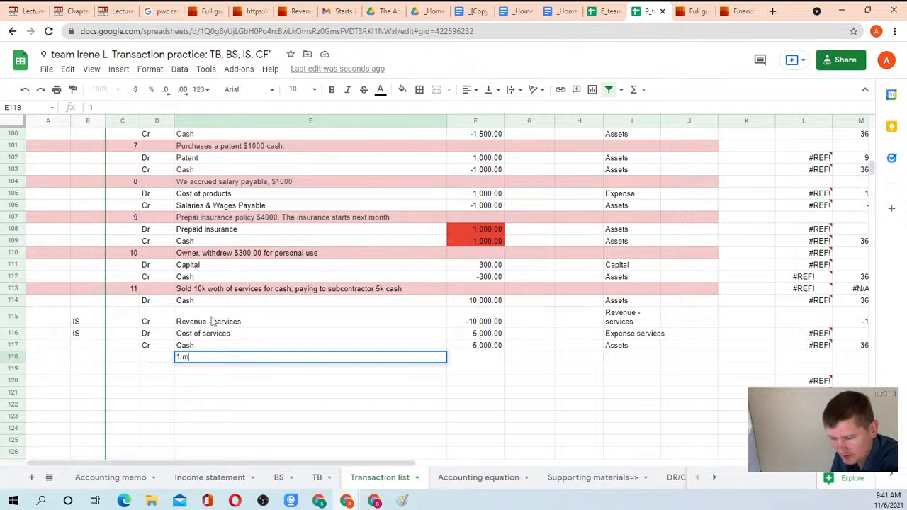
type("onth of ")
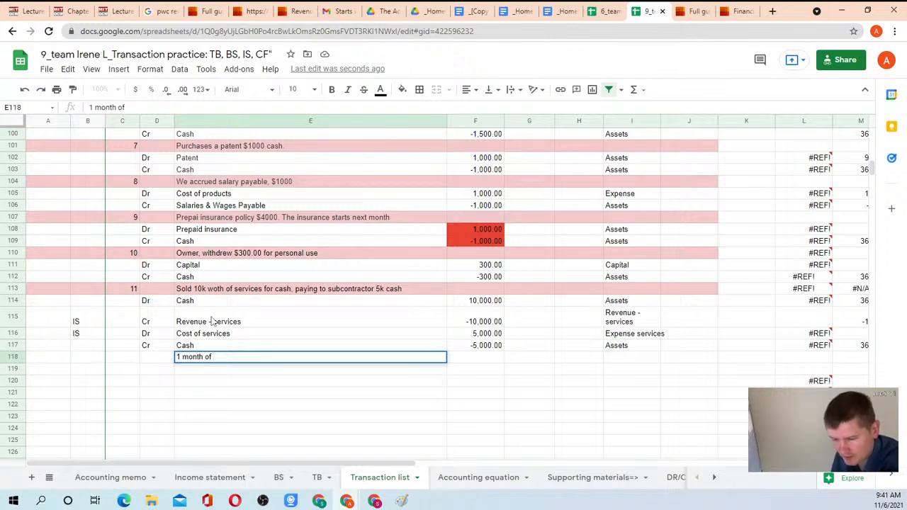
type("t")
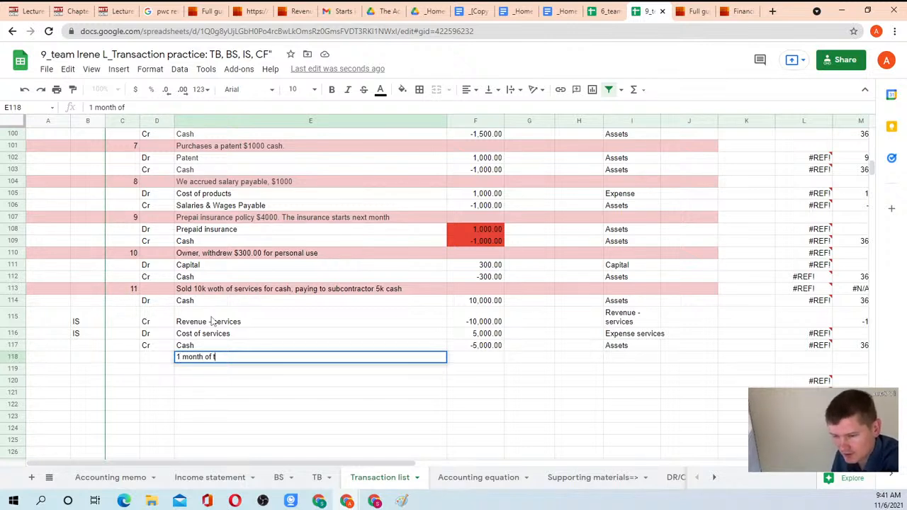
type("he period cov")
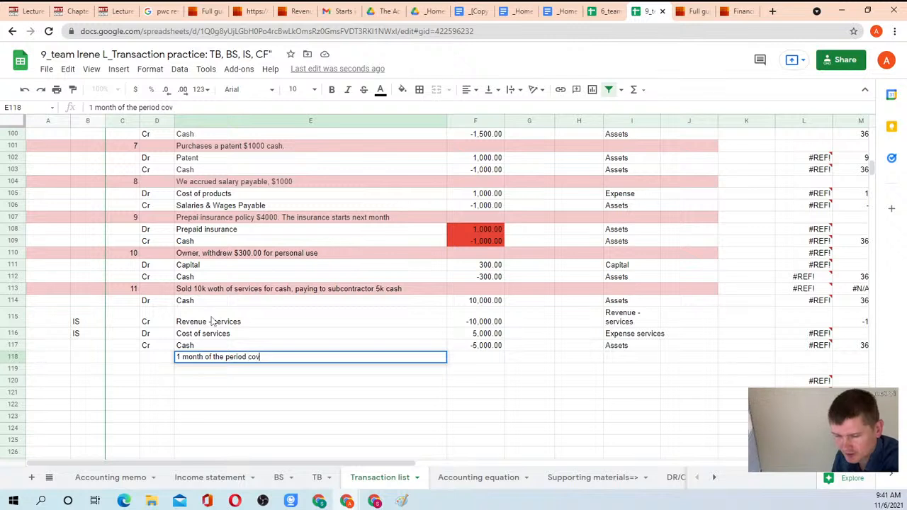
type("ered by insu")
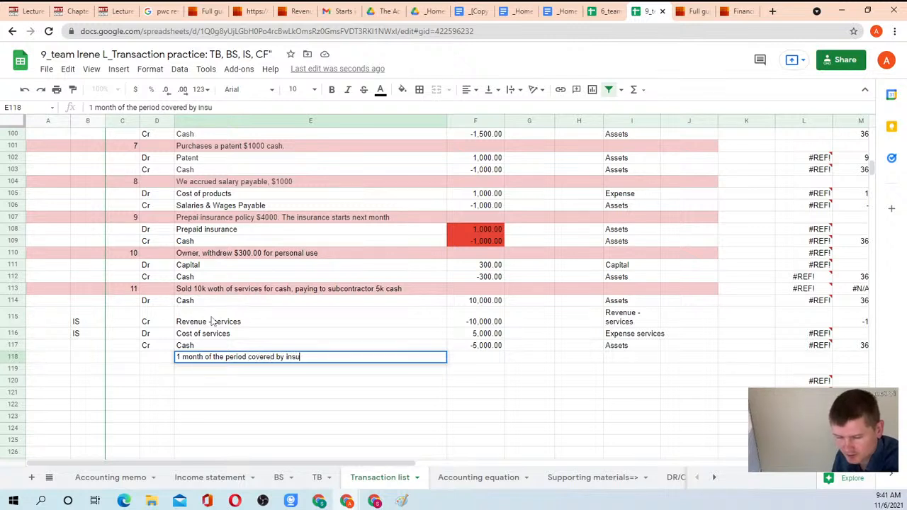
type("rance has passed")
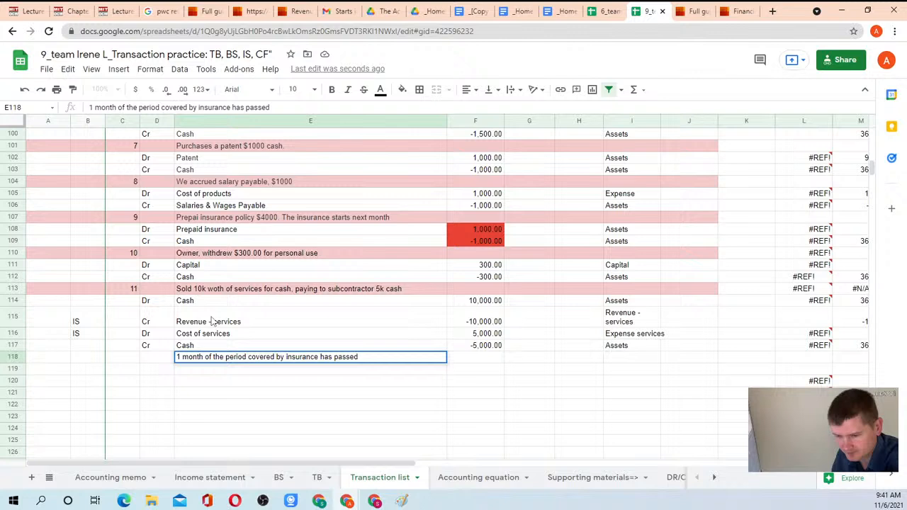
key("Return")
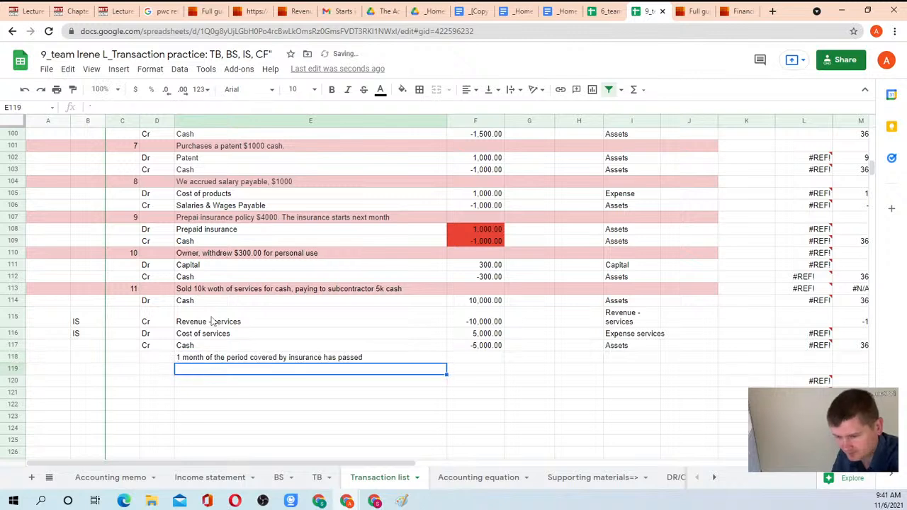
key("Left")
type("D")
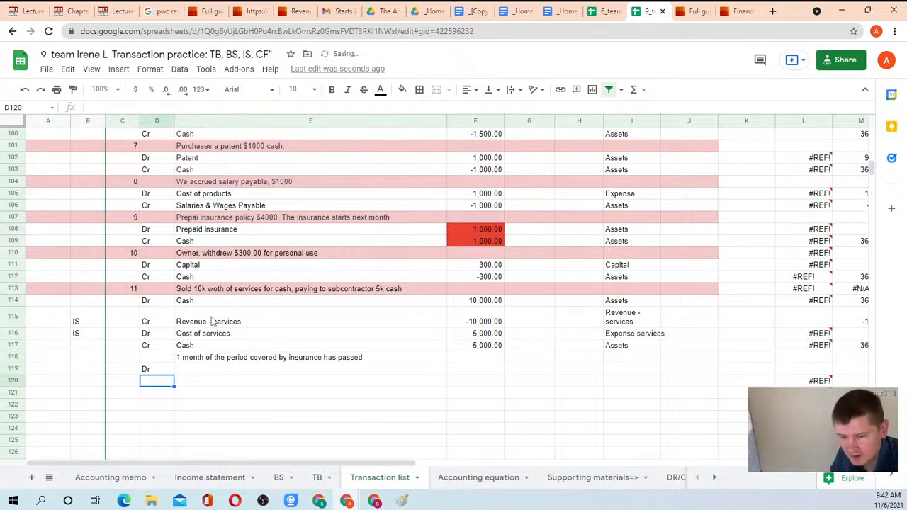
Step: Append ", for 12 month" to transaction 9's prepaid insurance description in E107
left_click(340, 220)
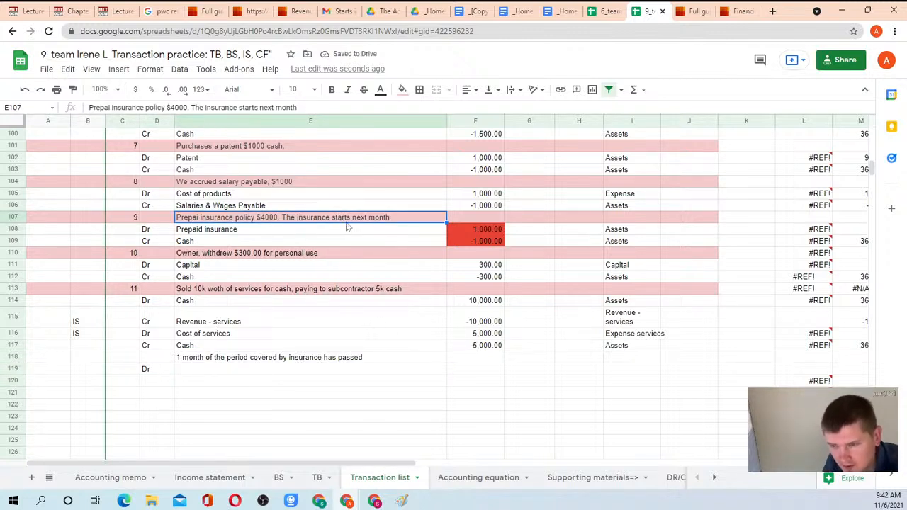
left_click(301, 107)
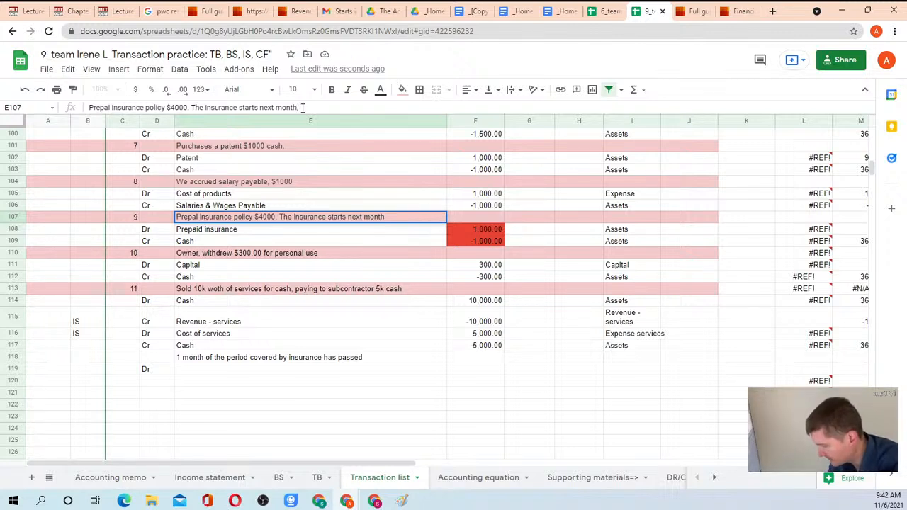
type(", for 12 month")
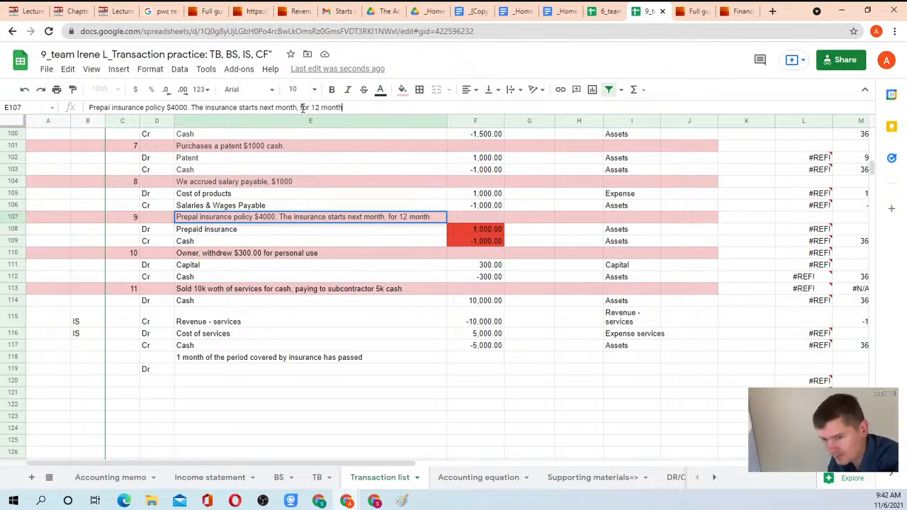
key("Return")
key("Up")
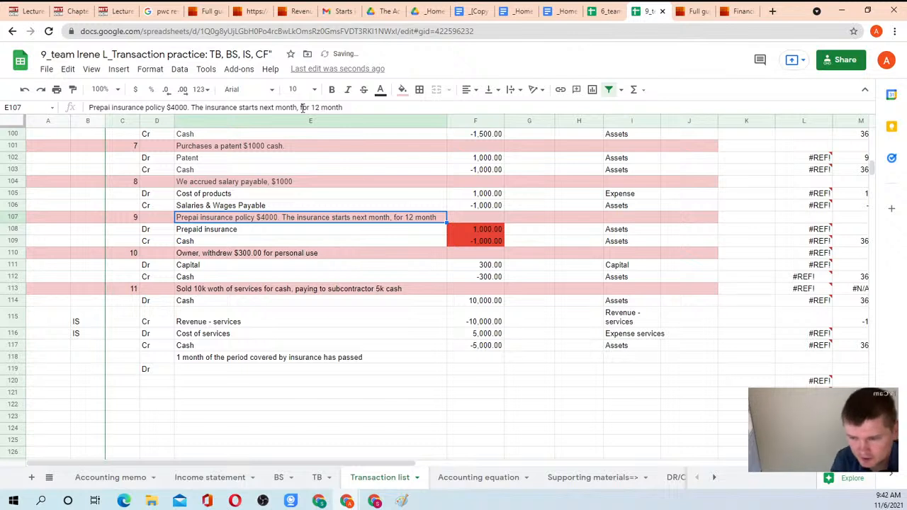
left_click(468, 231)
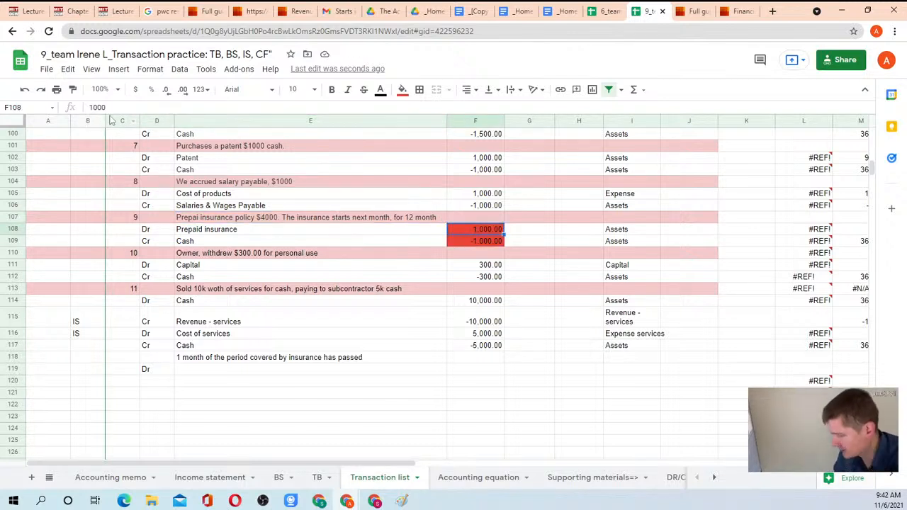
Step: Enter "Insurance expense" as the debit account in E119 and mark row 120 as Cr
left_click(199, 373)
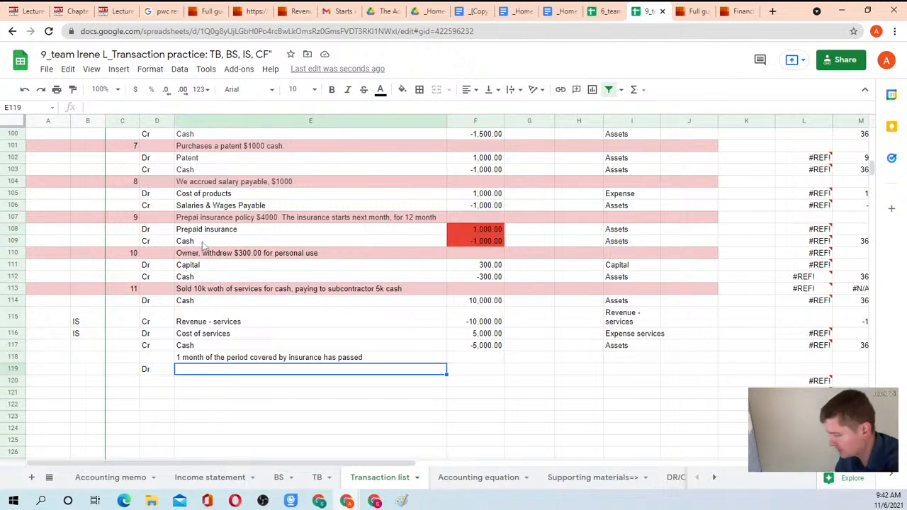
type("Ins")
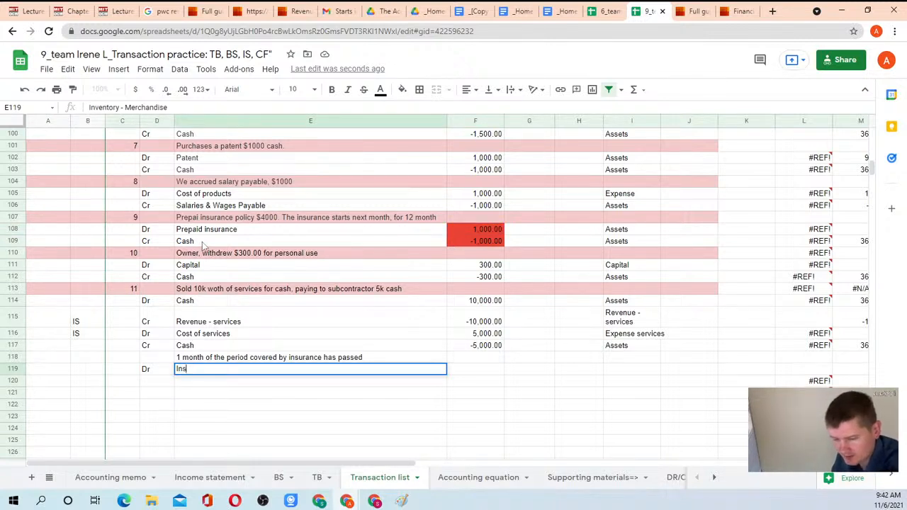
type("urance expense")
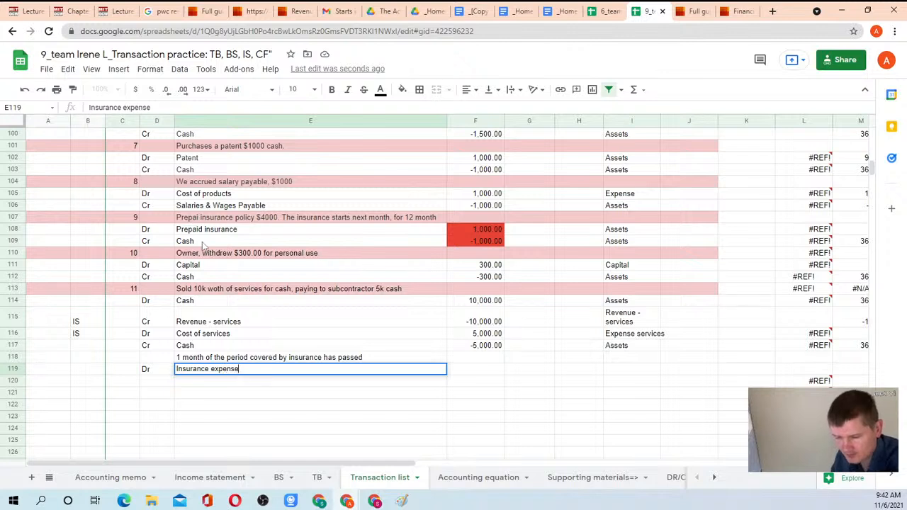
key("Return")
key("Left")
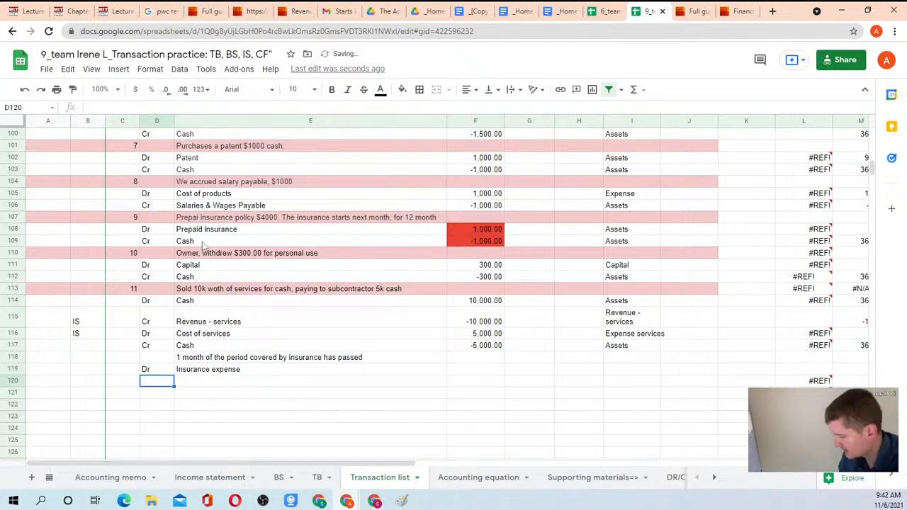
type("Cr")
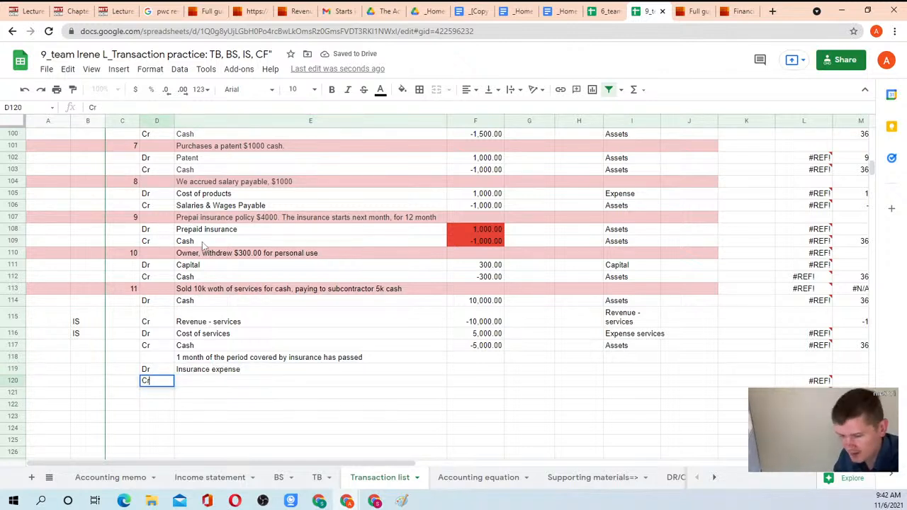
key("Up")
key("Up")
key("Right")
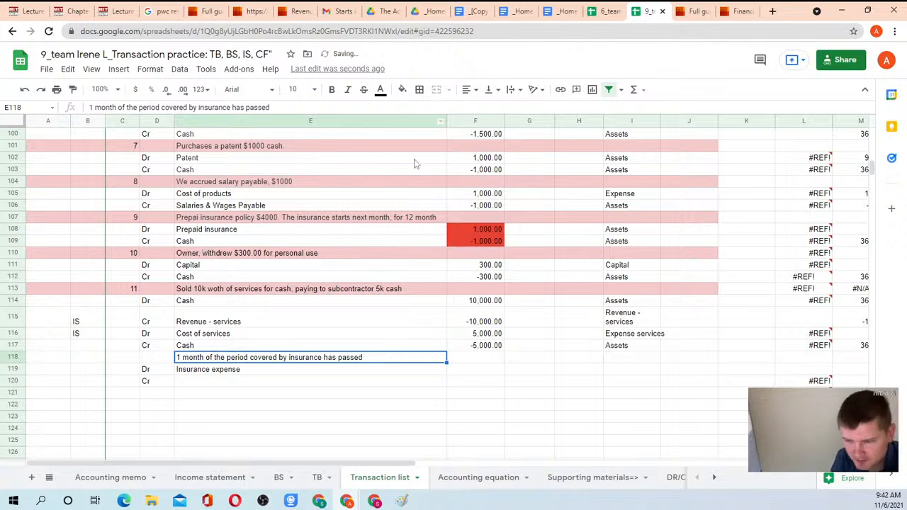
Step: Review transaction 9's Prepaid insurance and Cash lines and their amounts in E108:F109
left_click_drag(263, 230, 461, 248)
left_click(461, 245)
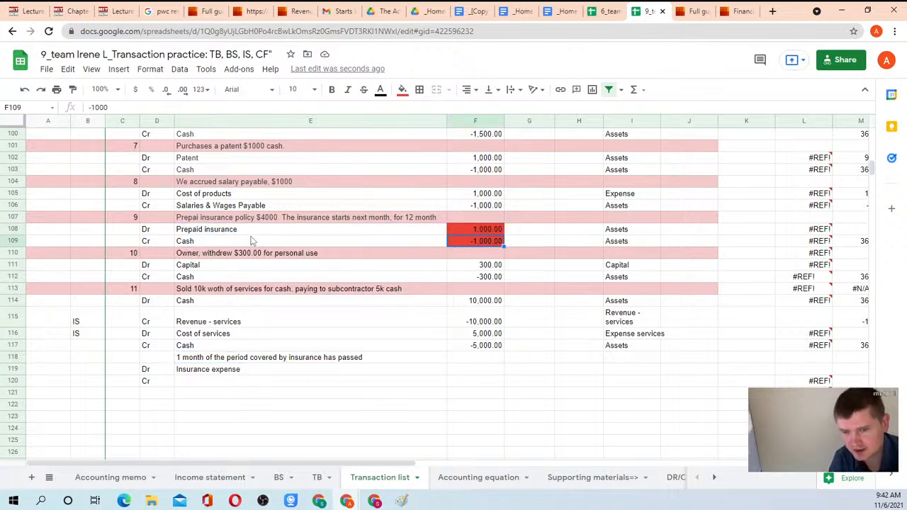
left_click_drag(260, 234, 298, 243)
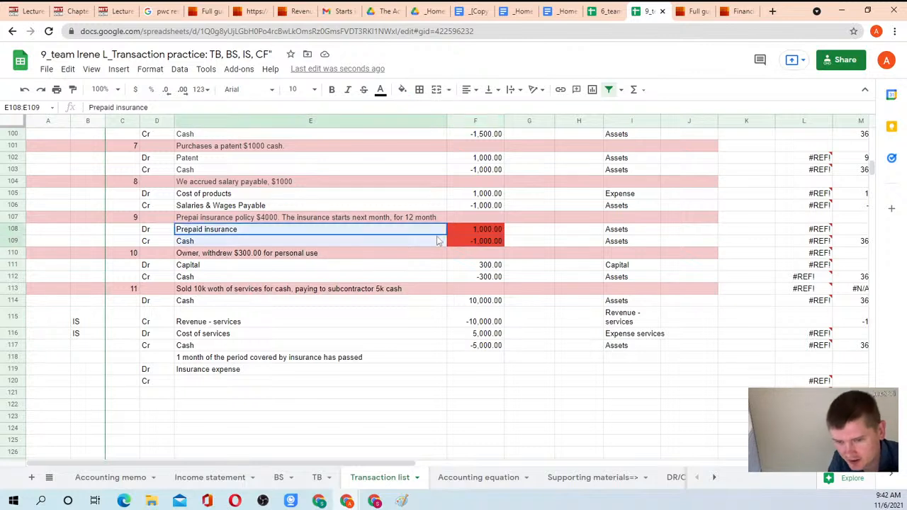
left_click(454, 245)
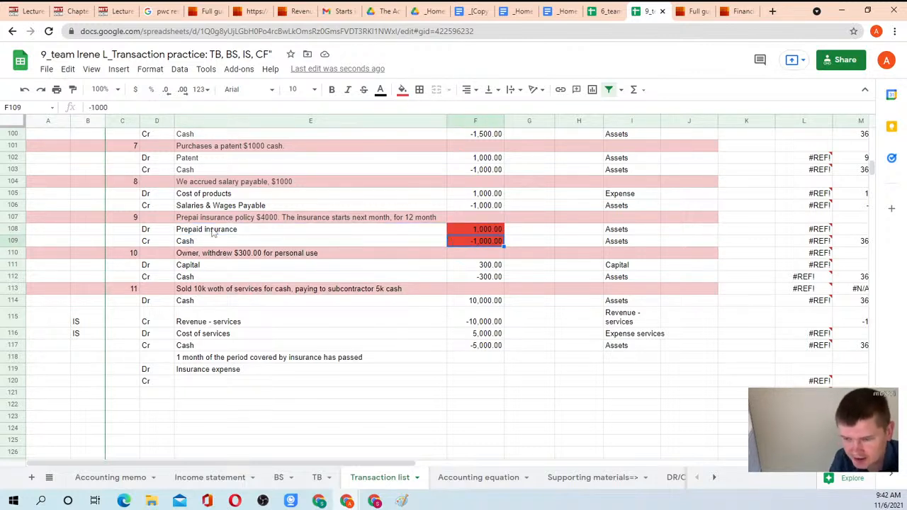
left_click(482, 231)
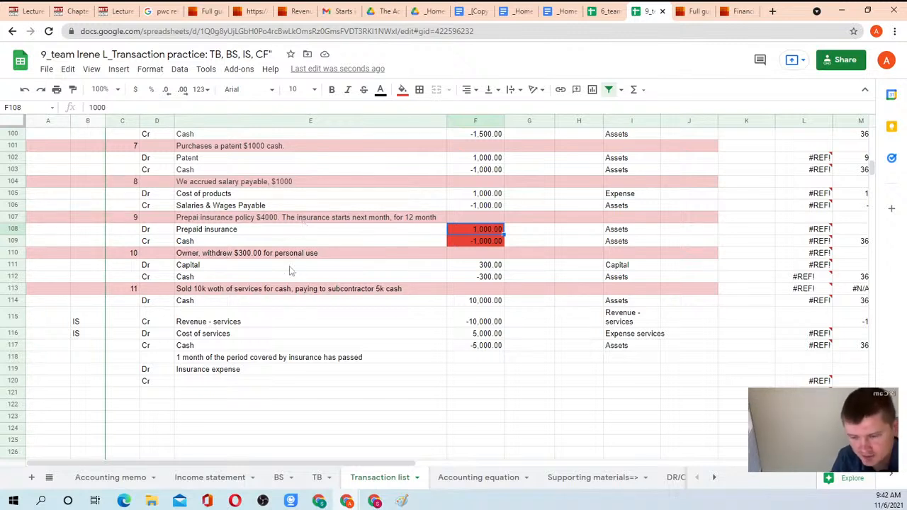
Step: Calculate the one-month insurance expense in F119 with the formula =F108/12
left_click(251, 371)
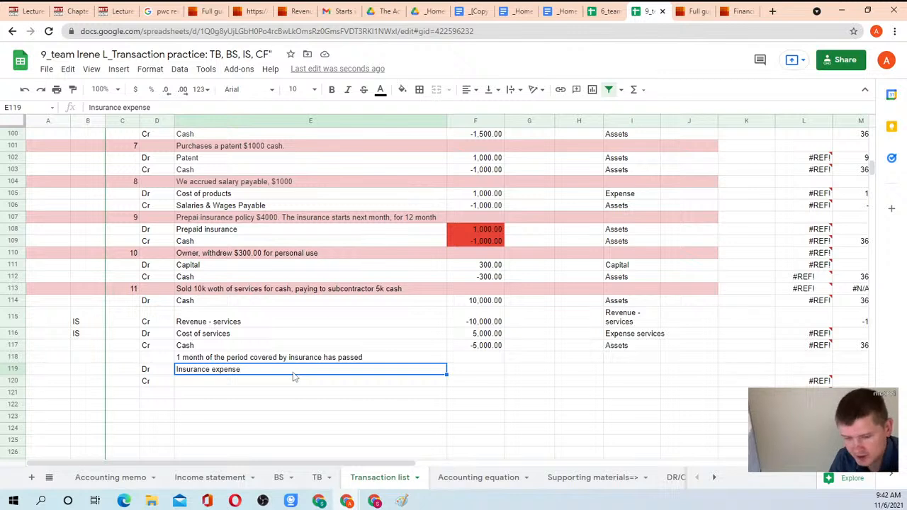
key("Tab")
type("=")
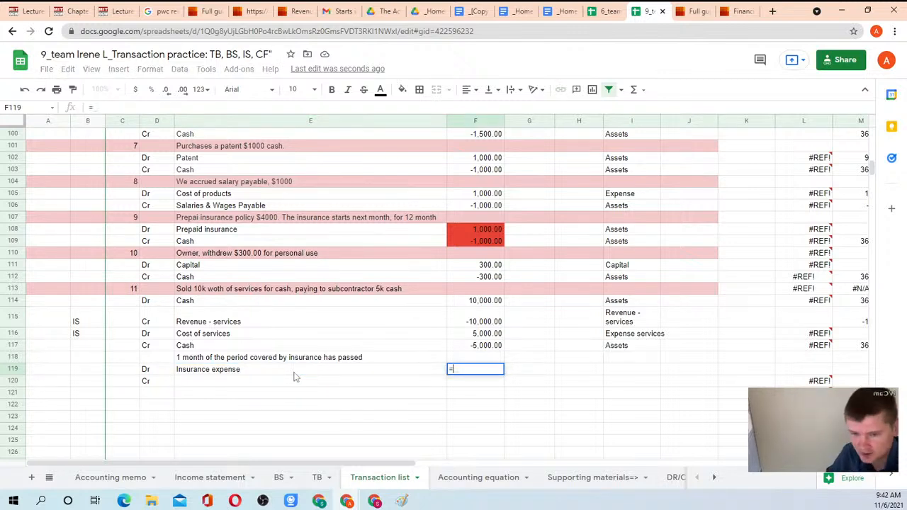
left_click(452, 230)
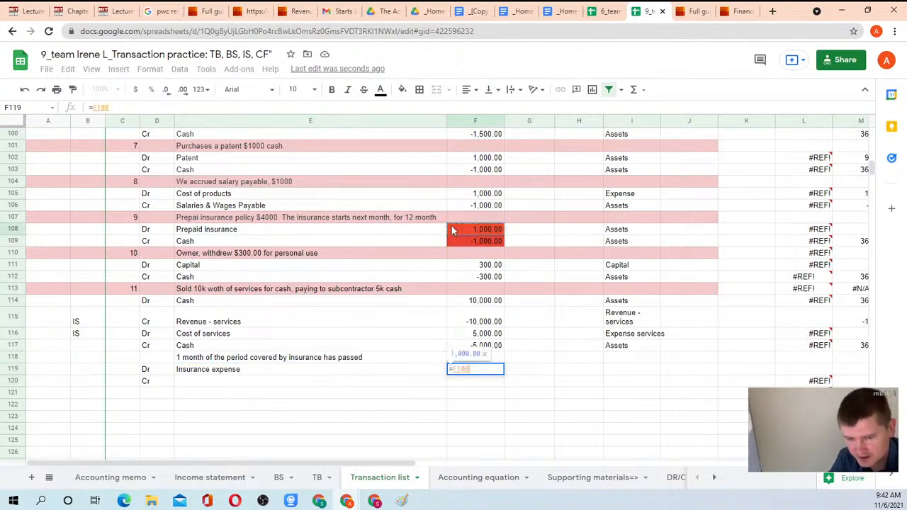
type("/12")
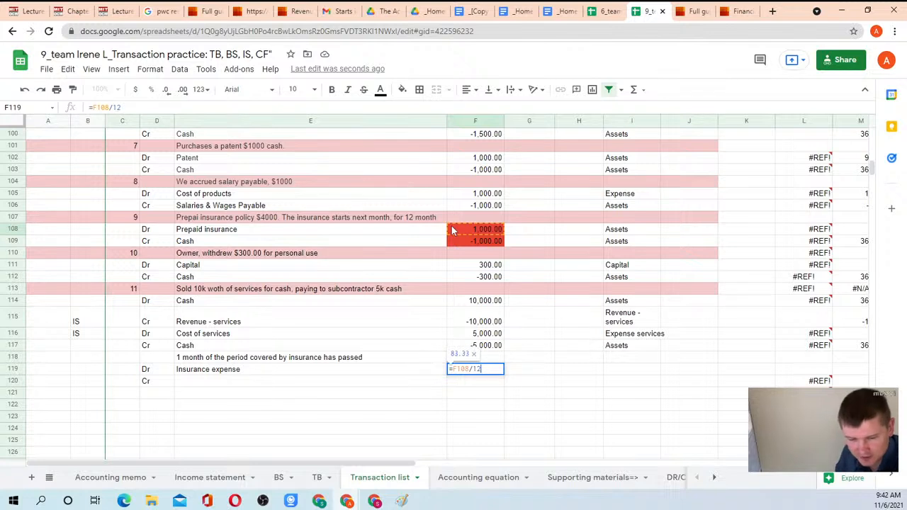
key("Return")
key("Up")
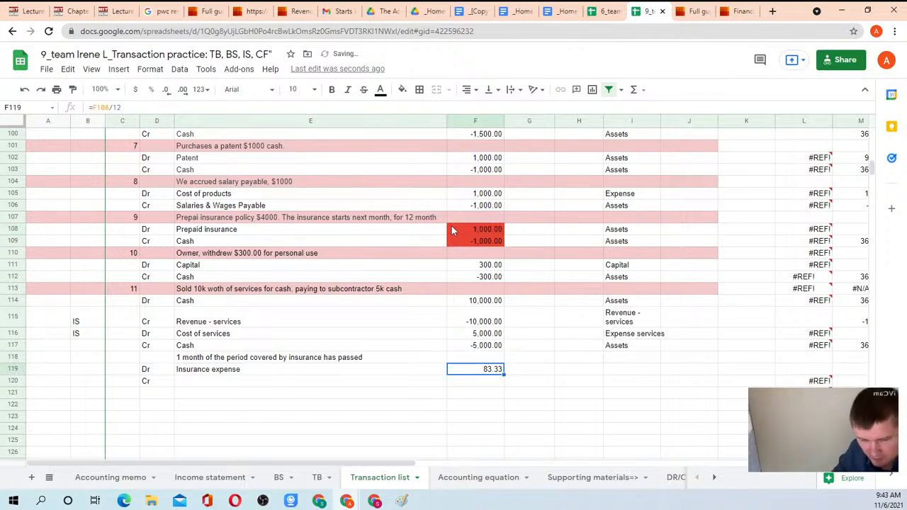
Step: Complete the credit line in row 120 with =E108 as the account in E120 and =-F119 as the amount in F120
key("Down")
key("Left")
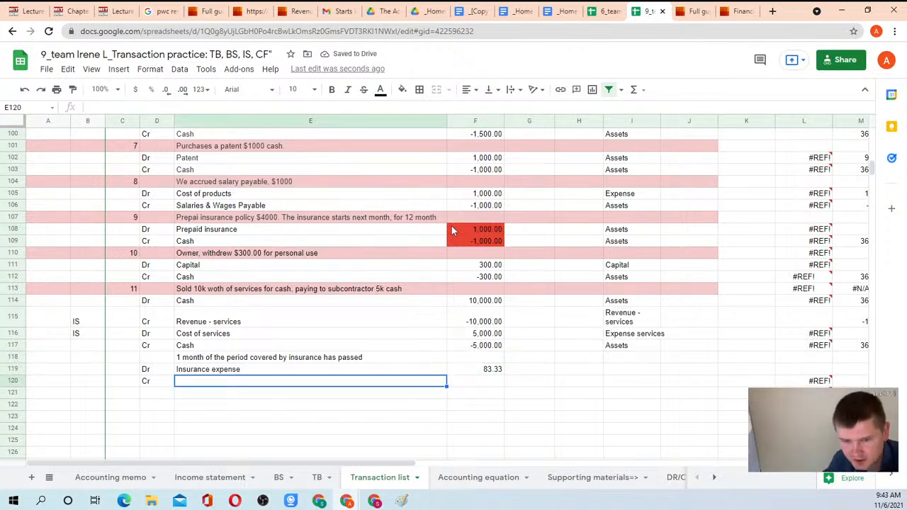
type("=")
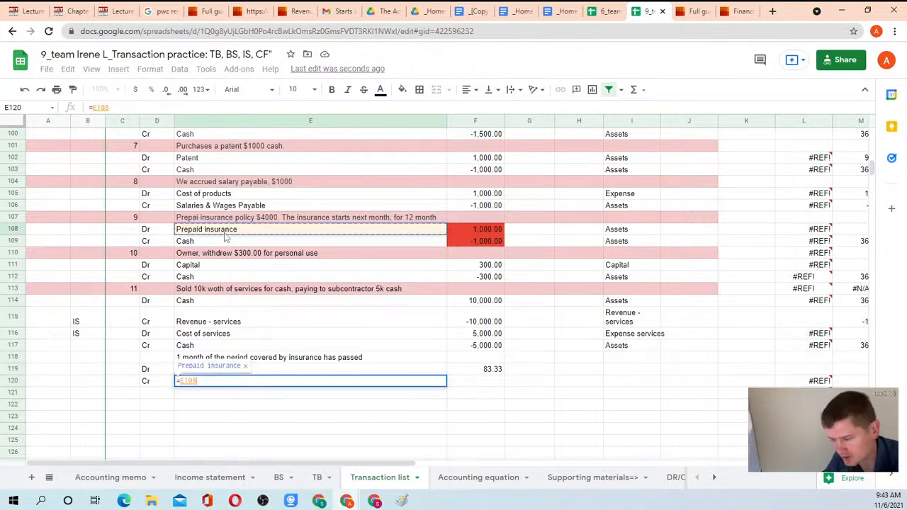
key("Return")
key("Up")
key("Right")
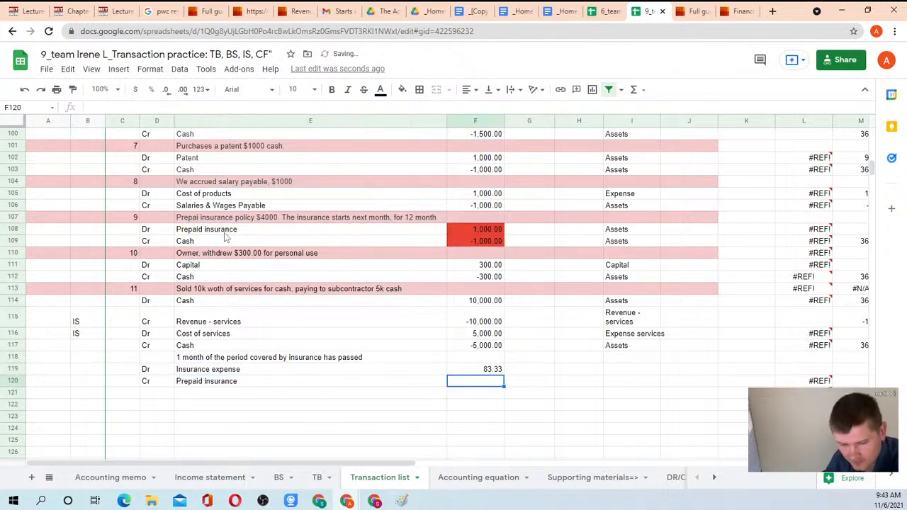
type("=-F119")
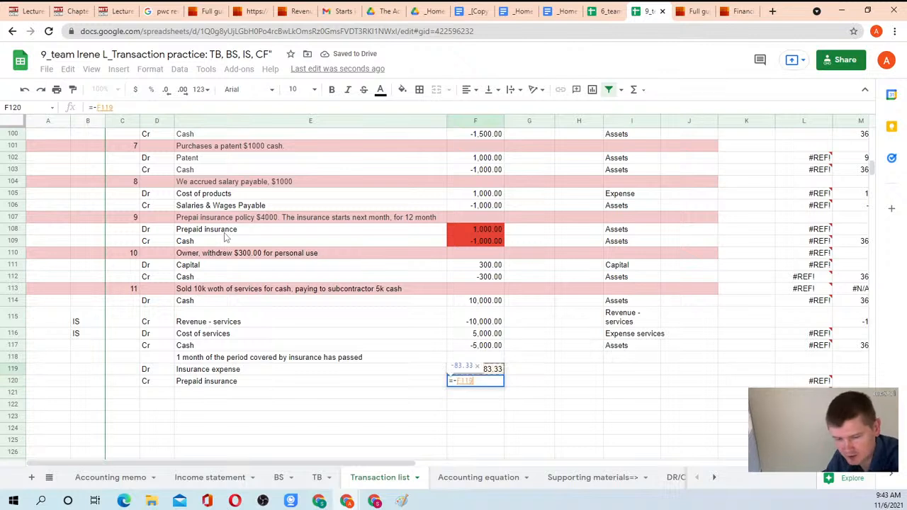
key("Return")
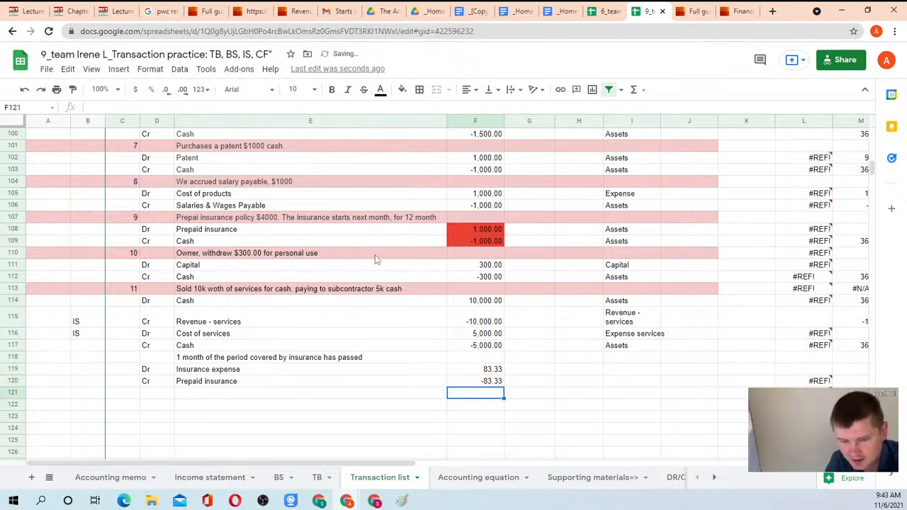
Step: Link the empty Selling, general and administrative account name in TB cell C35 to the Insurance expense entry with ='Transaction list'!E119
left_click(215, 371)
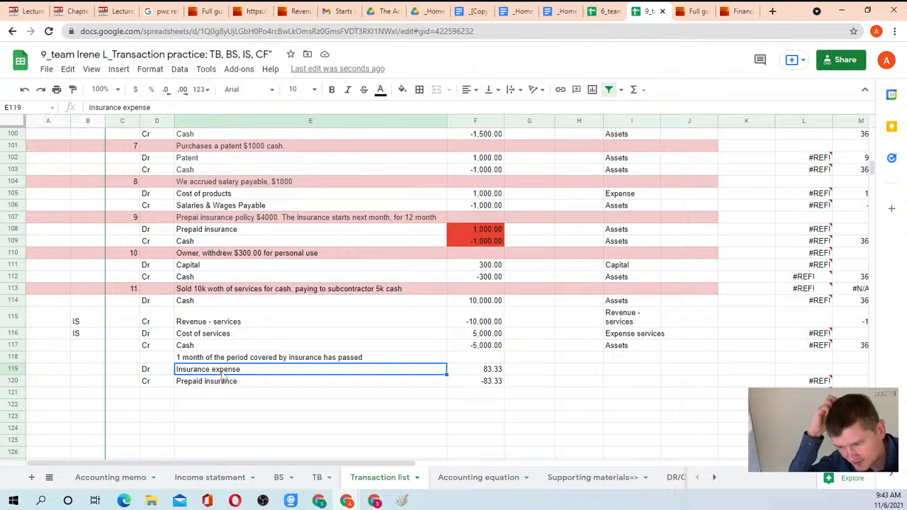
left_click(316, 476)
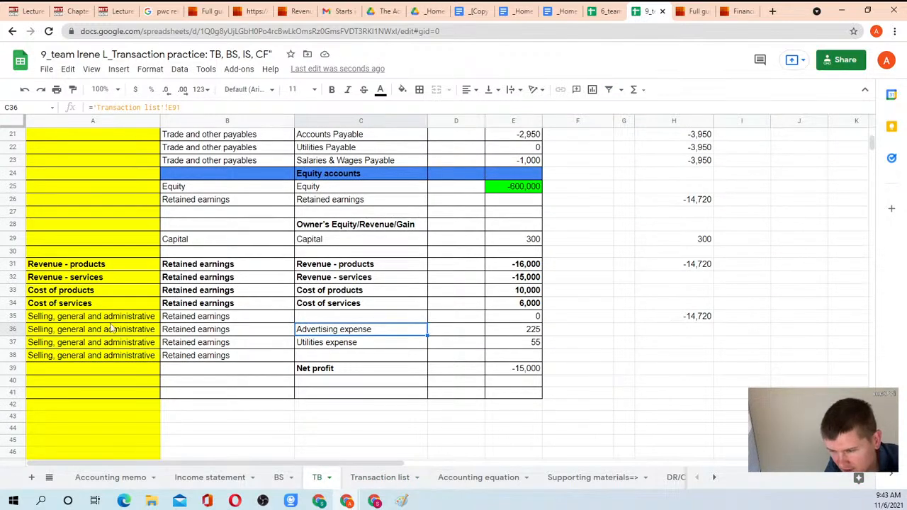
left_click(13, 315)
right_click(12, 316)
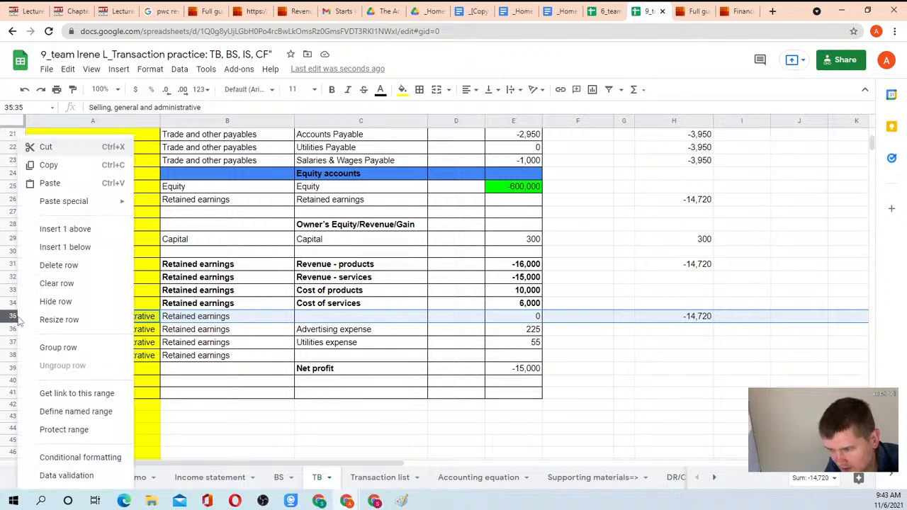
left_click(317, 322)
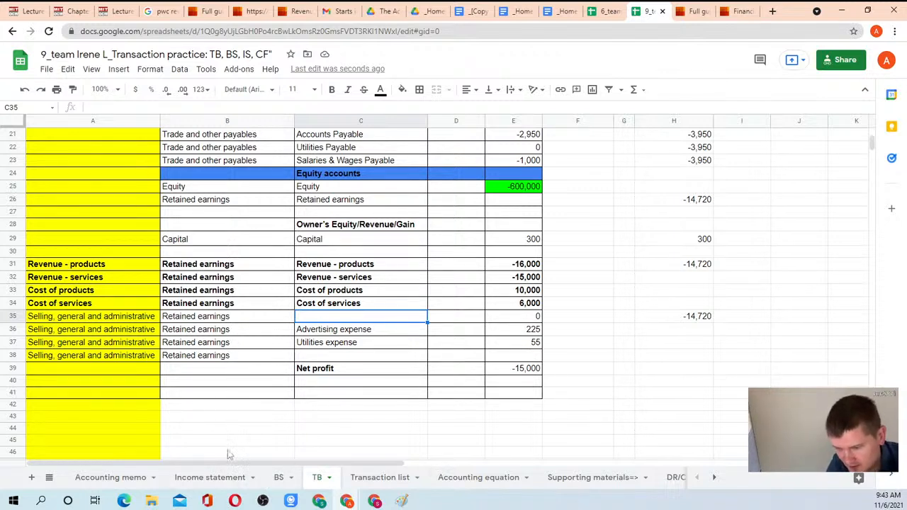
type("=")
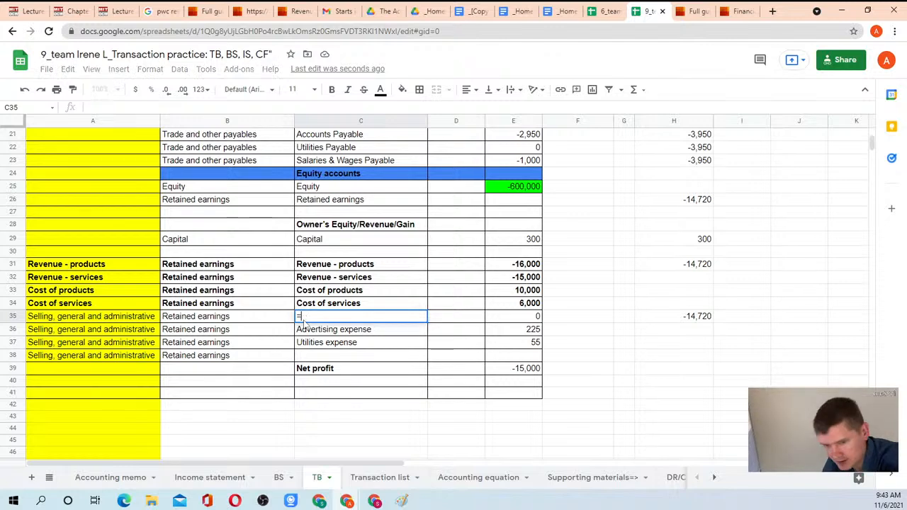
left_click(356, 479)
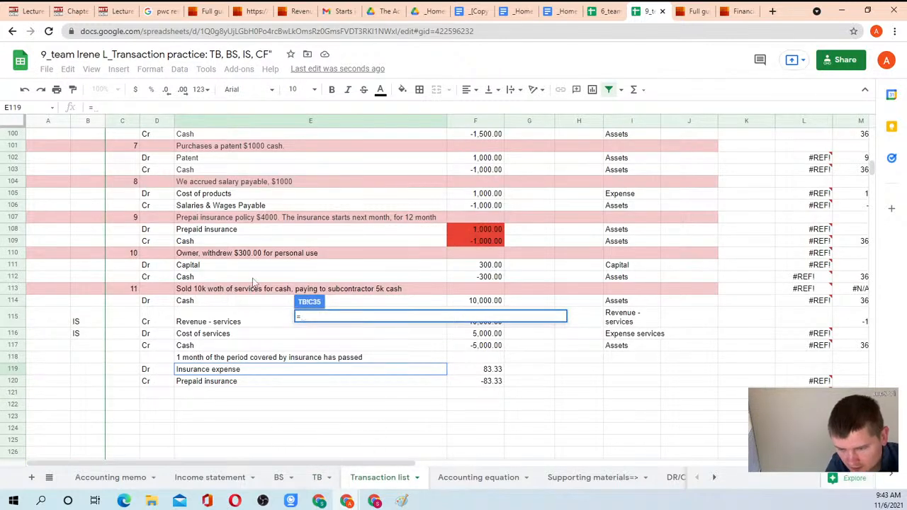
left_click(226, 373)
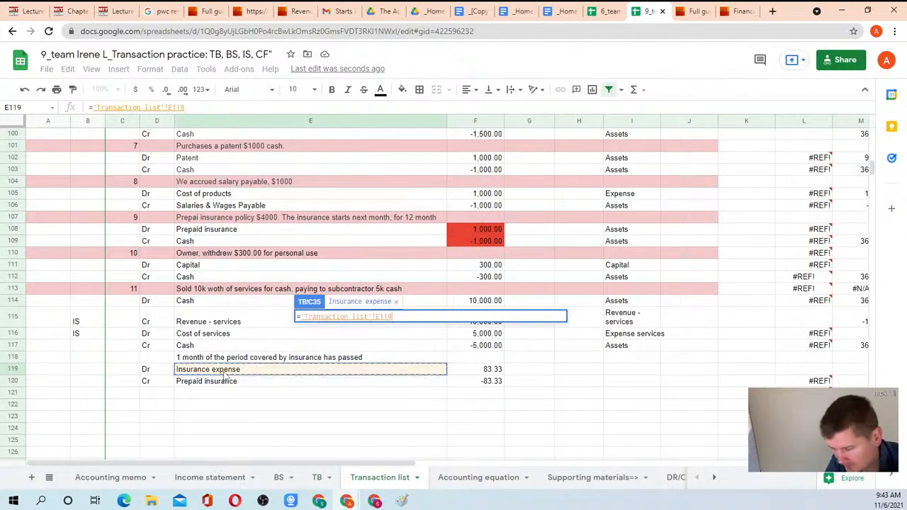
key("Return")
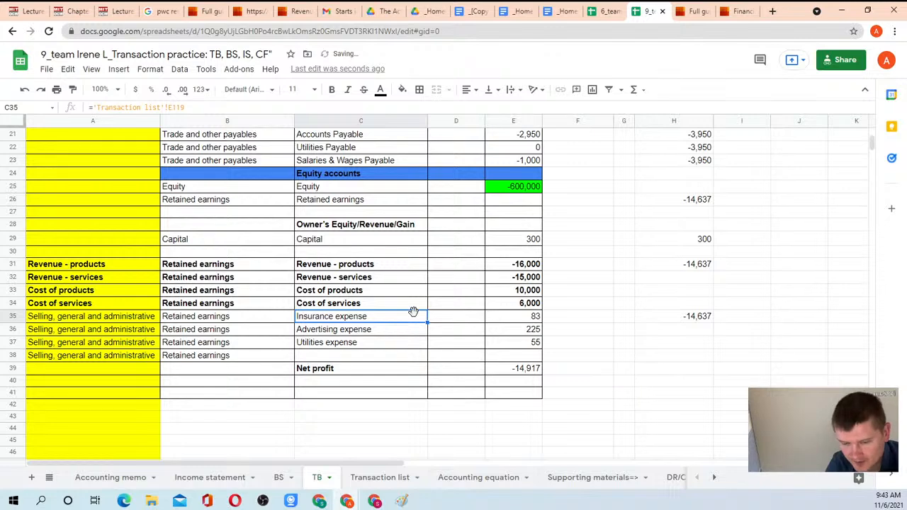
Step: Check TB's Insurance expense amount, the check total in E1, the Prepaid insurance line in row 11, and the BS sheet's balances
left_click(503, 318)
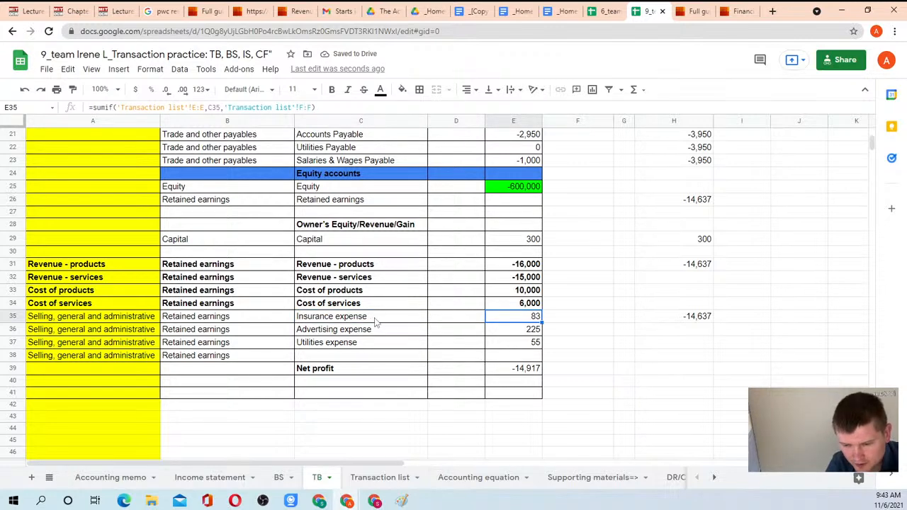
scroll(327, 255, "up", 5)
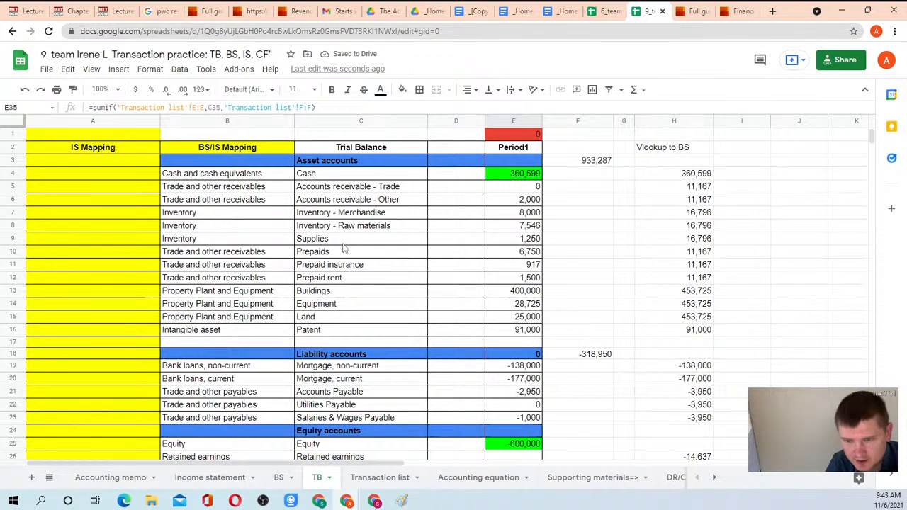
left_click(508, 136)
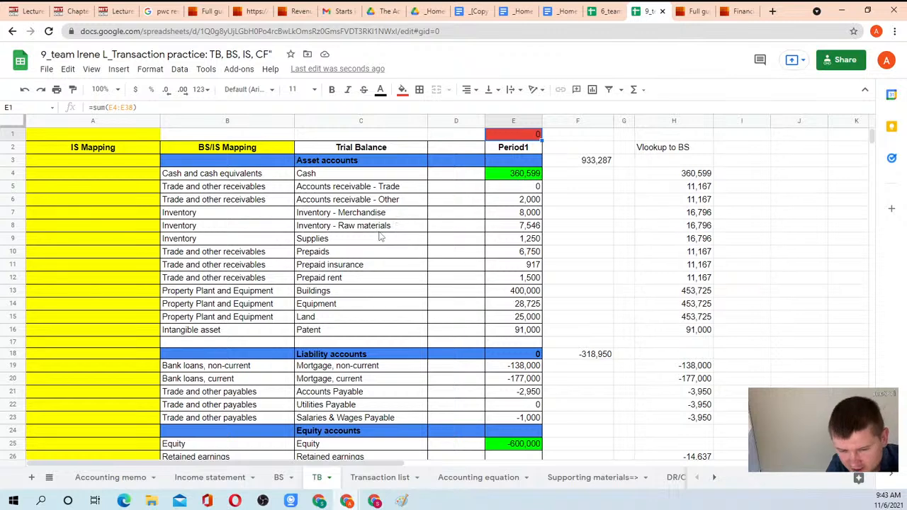
left_click(327, 264)
left_click(240, 270)
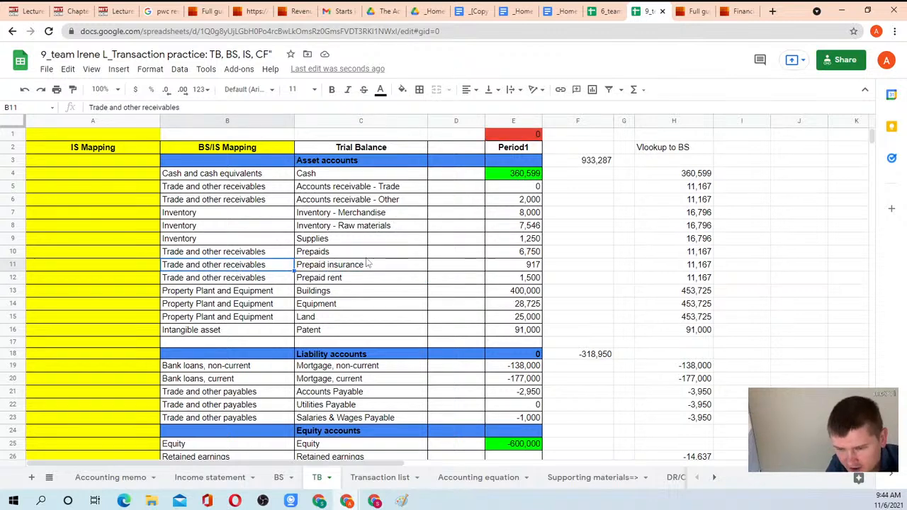
left_click(534, 267)
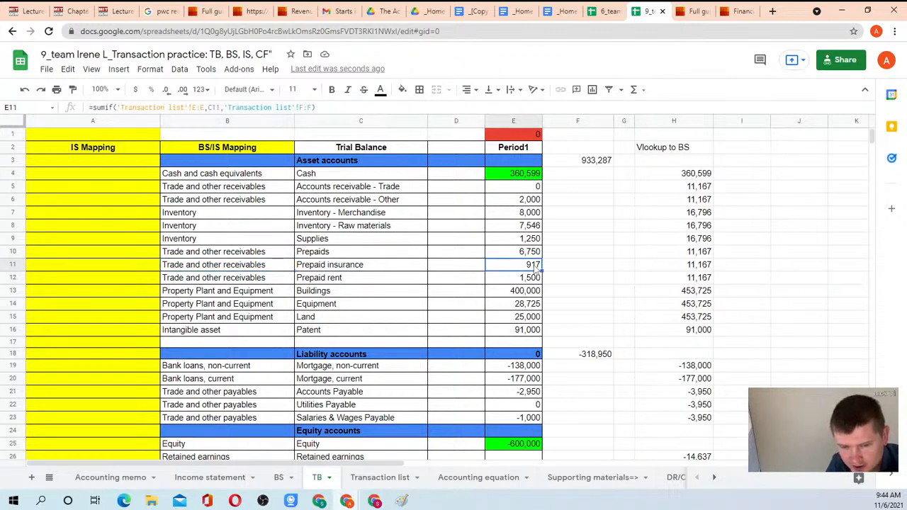
left_click(283, 479)
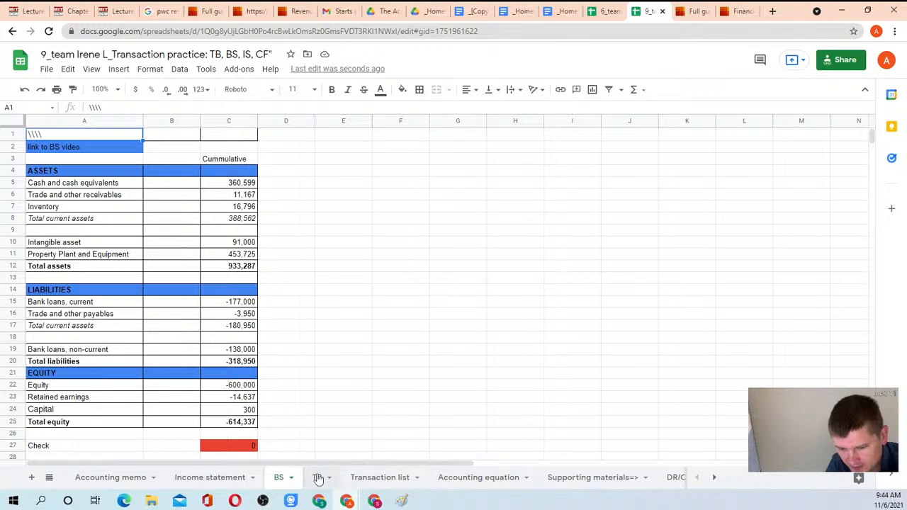
left_click(318, 478)
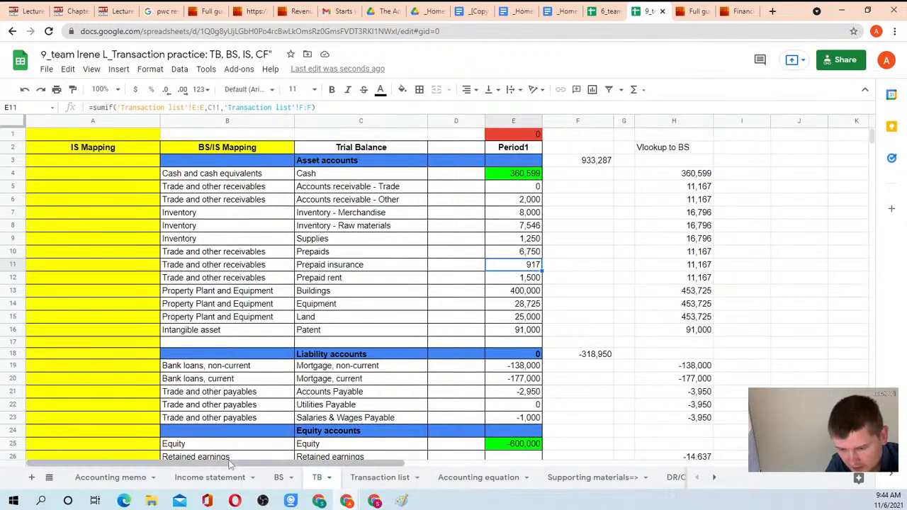
Step: Link the Selling, general and administrative label in B13 of the Income statement to the trial balance mapping with =TB!A35
left_click(190, 476)
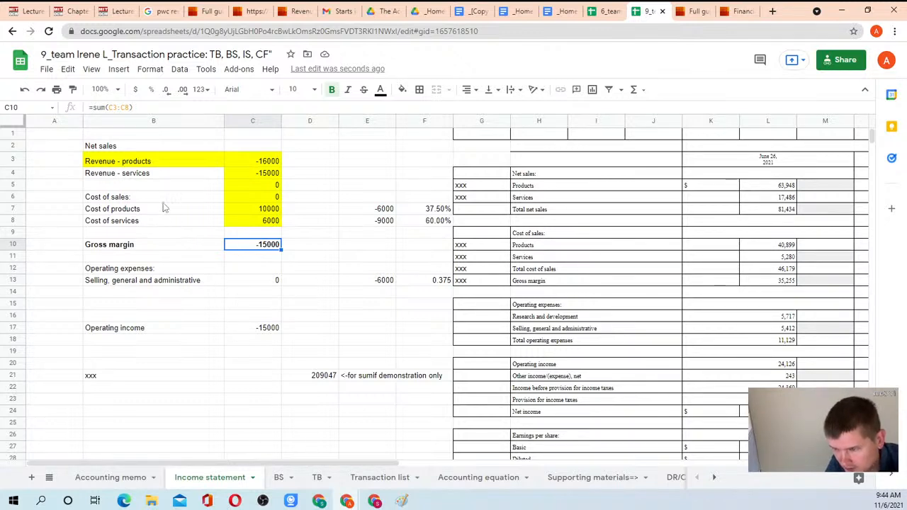
left_click(172, 285)
left_click(249, 284)
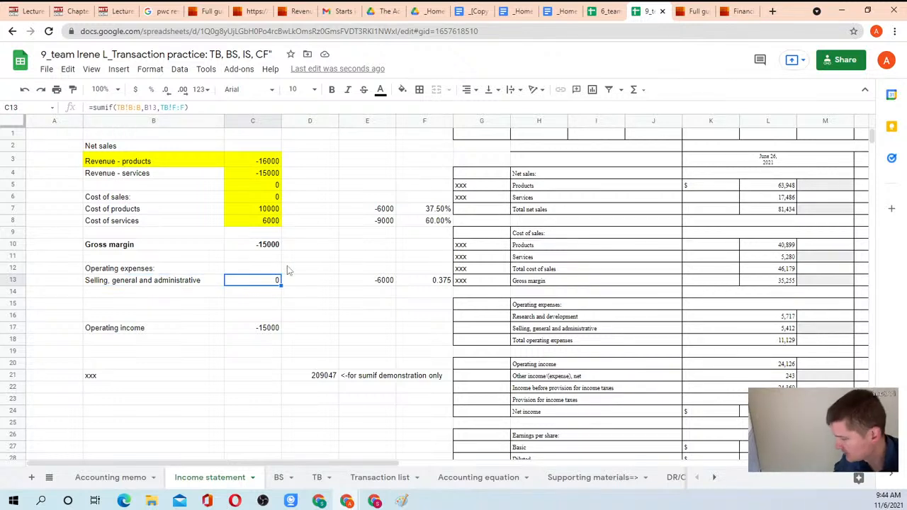
key("F2")
key("Escape")
left_click(189, 281)
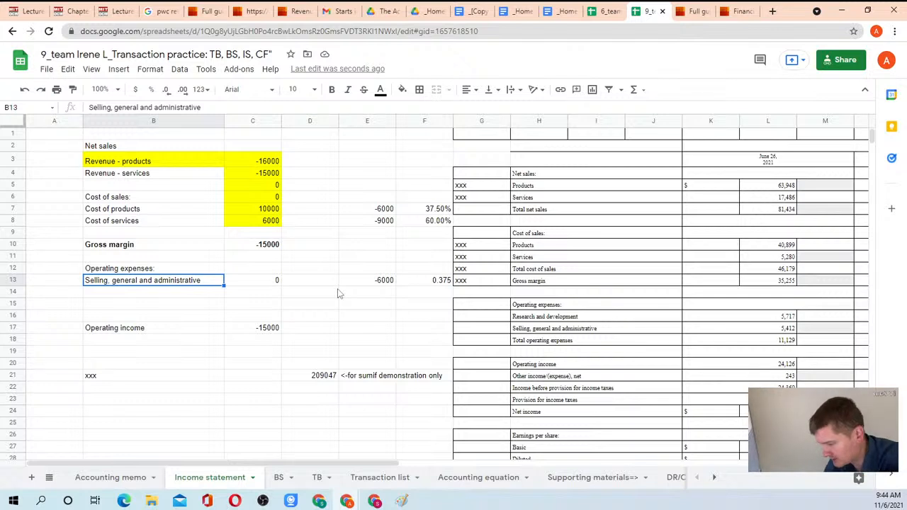
type("=")
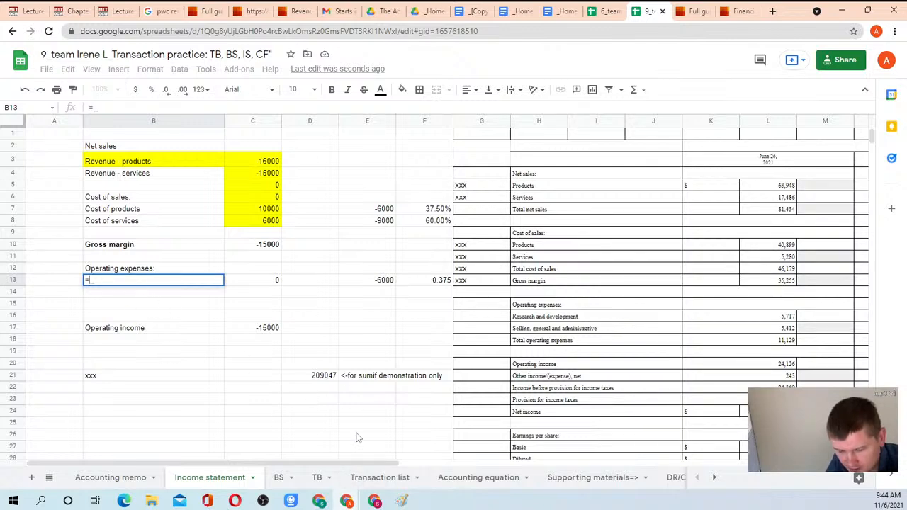
left_click(317, 477)
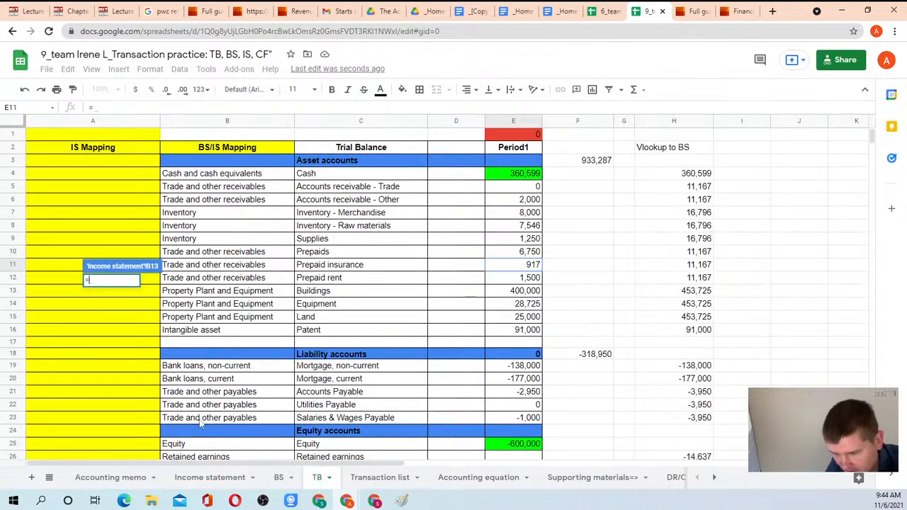
scroll(159, 375, "down", 2)
scroll(159, 375, "down", 4)
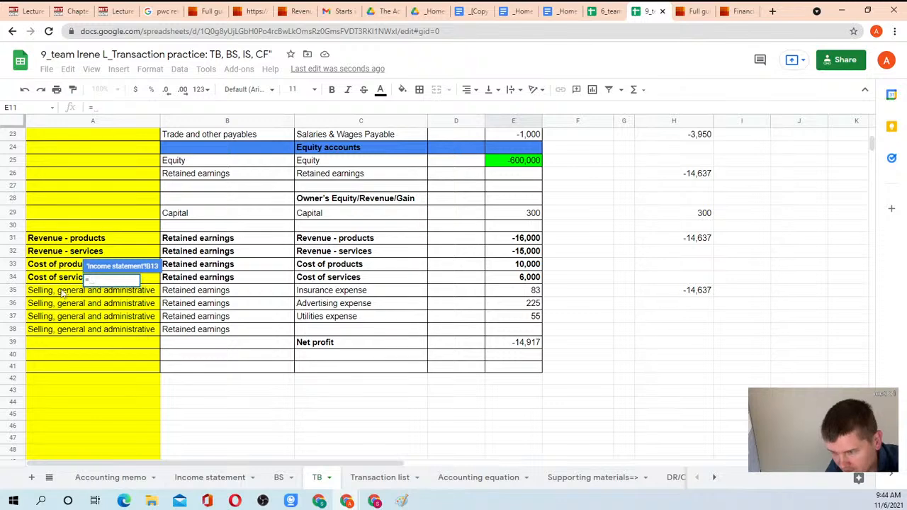
left_click(67, 290)
key("Return")
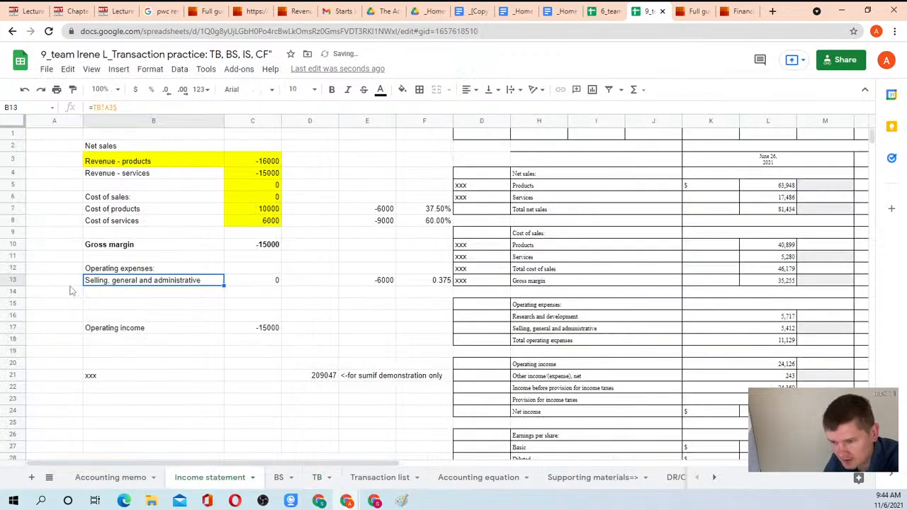
Step: Copy the Cost of services SUMIF formula from C8 into the Selling, general and administrative amount in C13
key("Right")
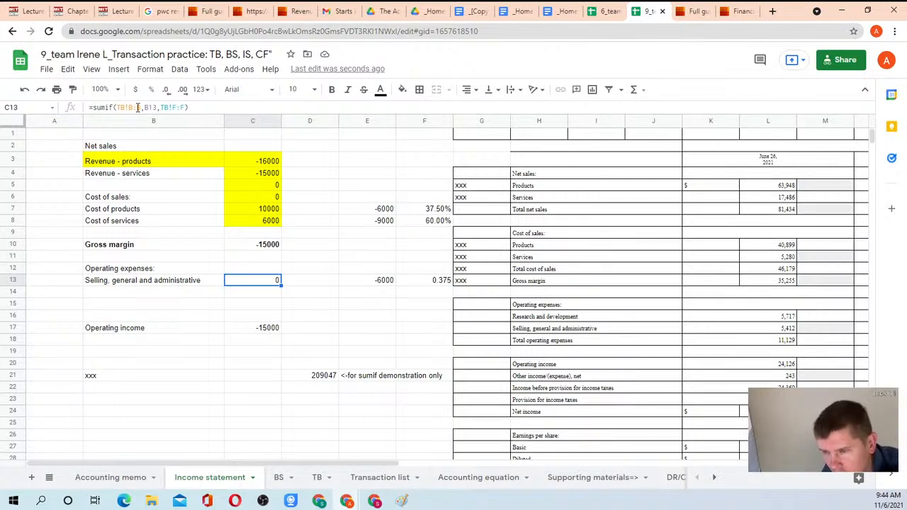
left_click(245, 162)
left_click(247, 175)
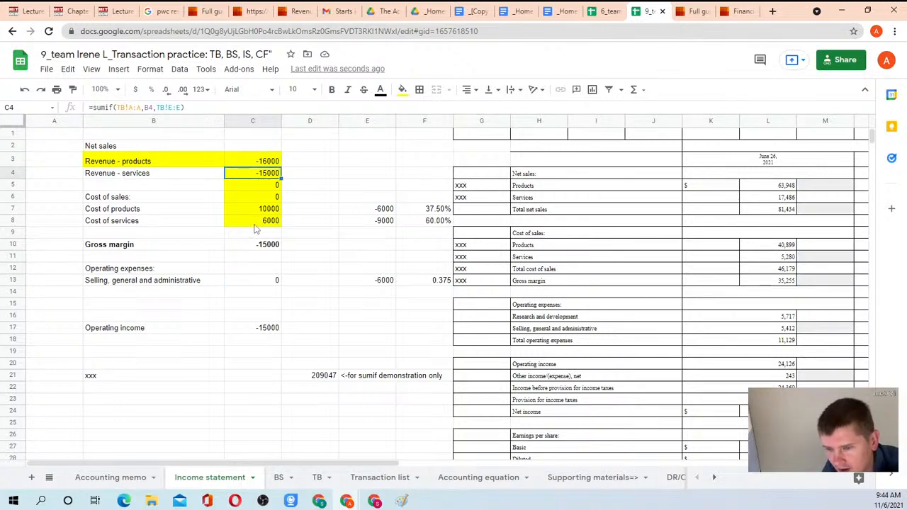
left_click(256, 222)
key("ctrl+c")
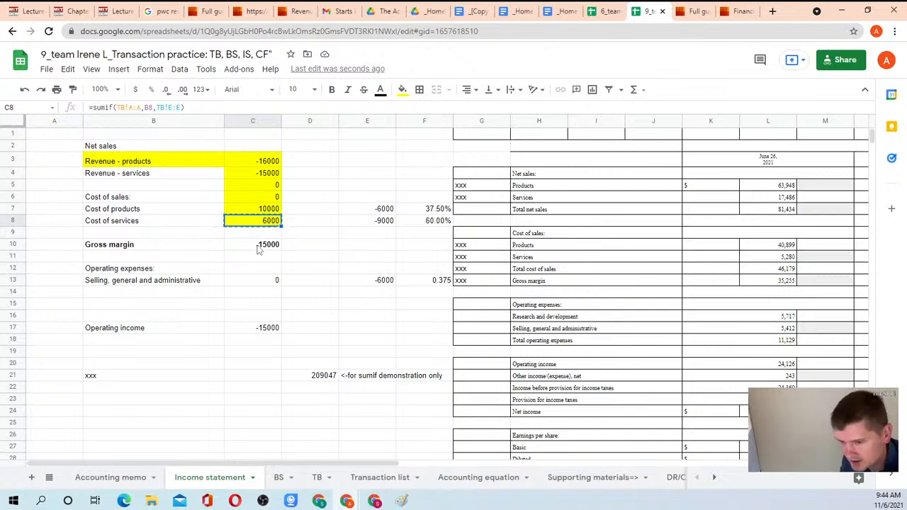
left_click(258, 280)
key("ctrl+v")
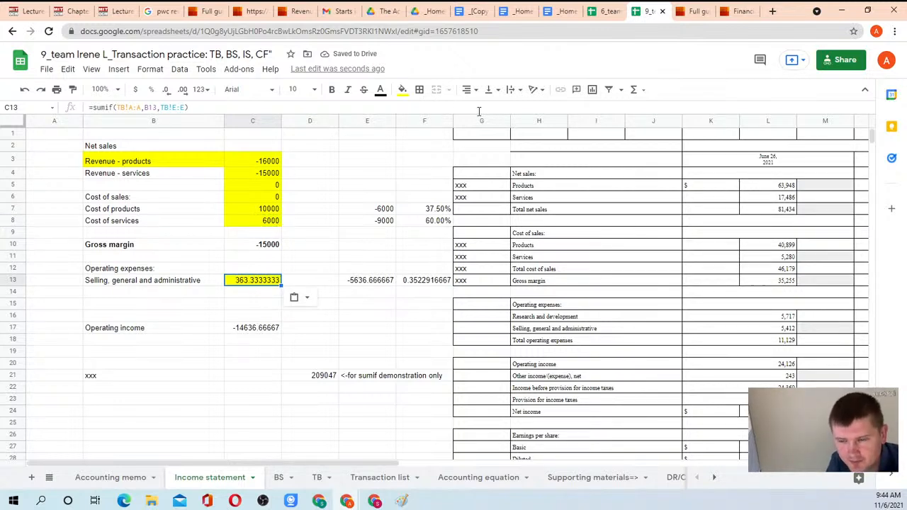
Step: Adjust the number of decimal places displayed for the Selling, general and administrative amount in C13
left_click(182, 90)
left_click(182, 90)
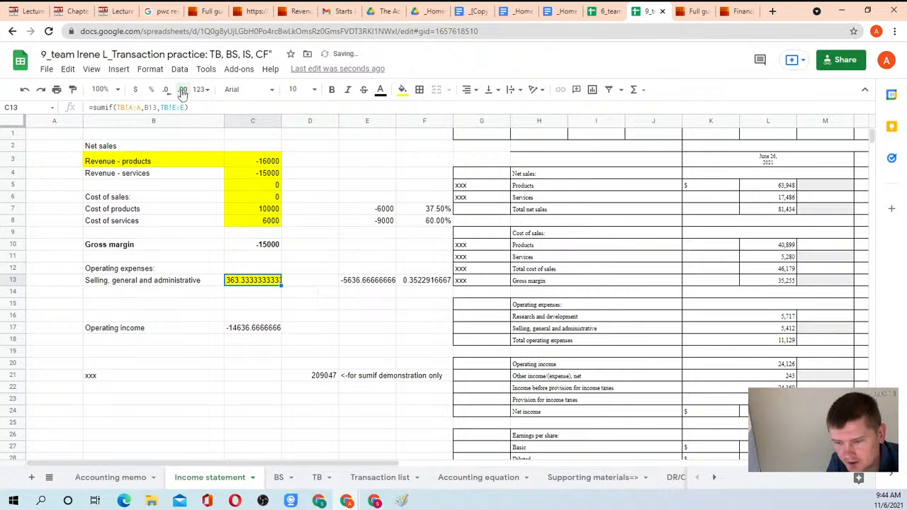
Step: Reduce the Selling, general and administrative amount in C13 to one decimal place
left_click(167, 90)
left_click(168, 89)
left_click(167, 90)
left_click(168, 90)
left_click(167, 90)
left_click(168, 90)
left_click(167, 90)
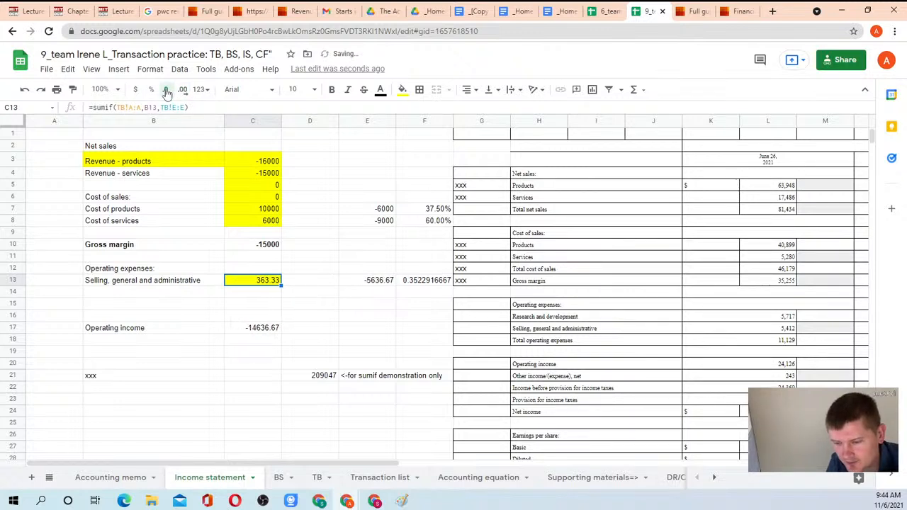
left_click(168, 90)
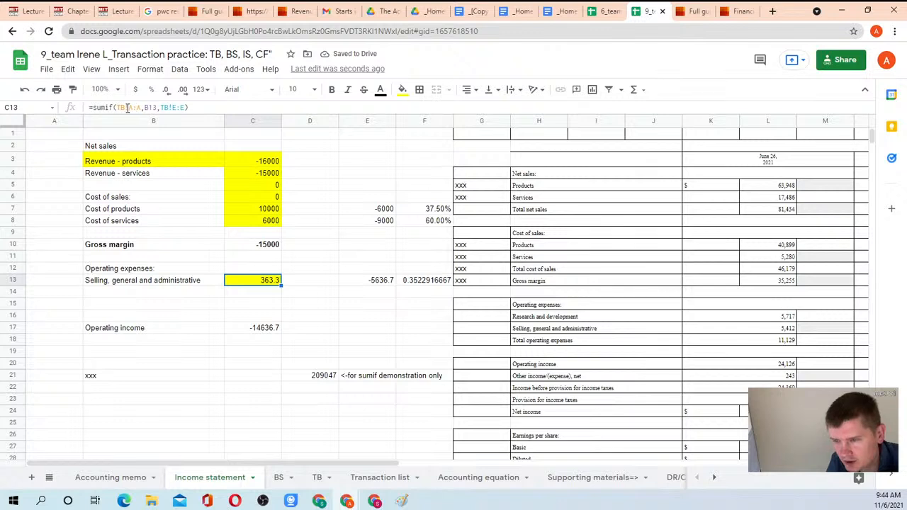
Step: Compare the SUMIF formulas behind the highlighted revenue, cost and Selling, general and administrative amounts on the Income statement sheet
left_click(234, 173)
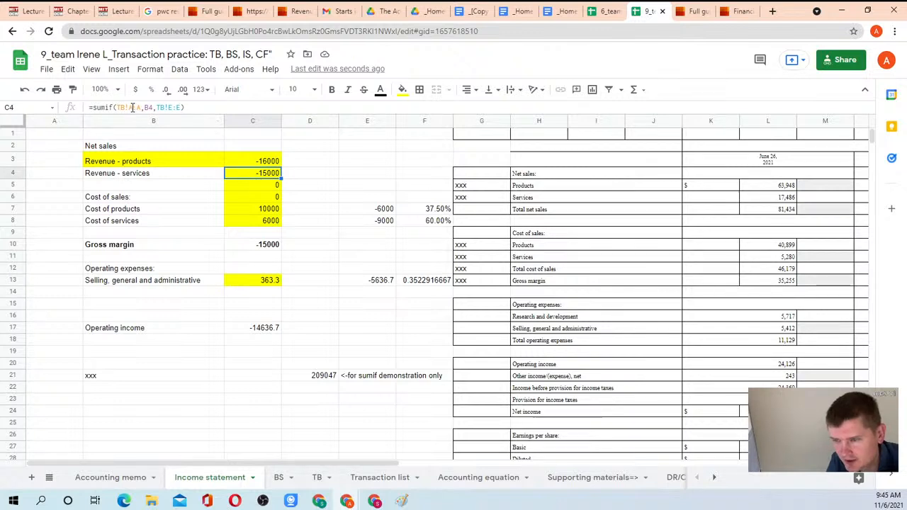
left_click(260, 280)
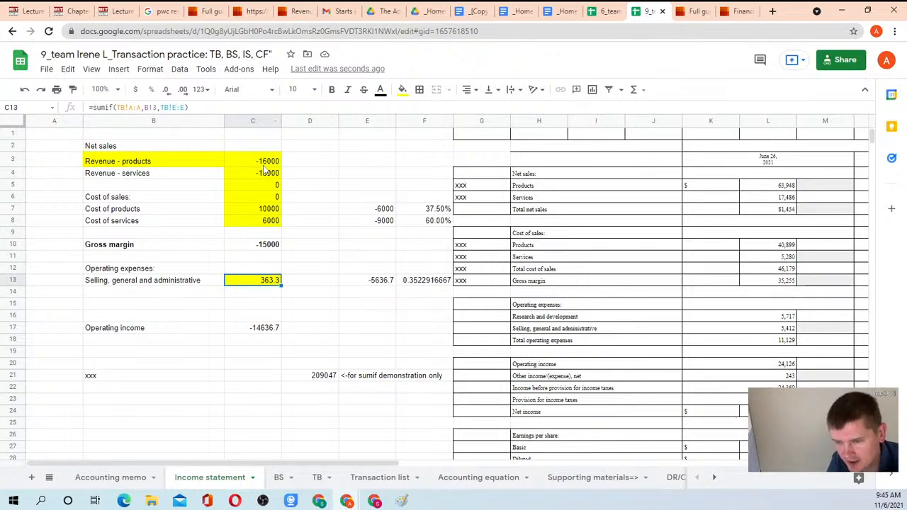
left_click_drag(263, 164, 265, 220)
left_click(263, 221)
left_click(258, 282)
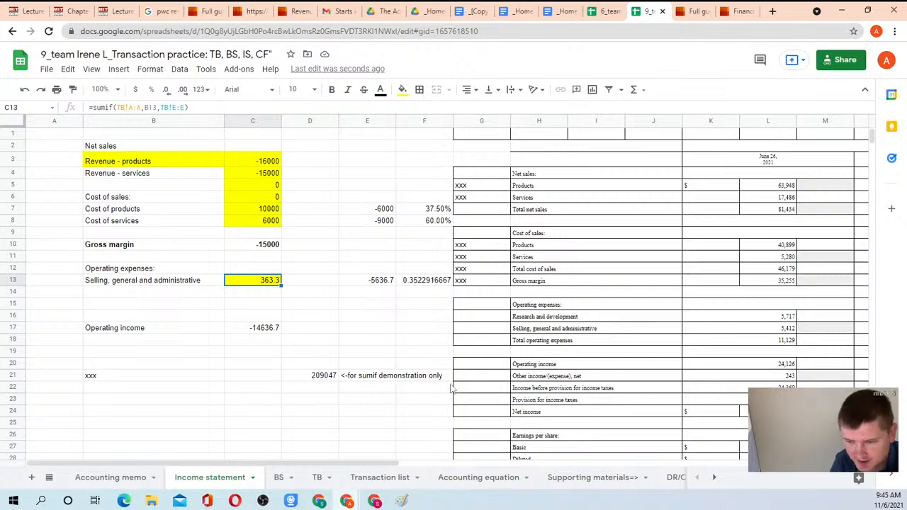
Step: Fill the insurance expense adjusting entry in D118:F120 of the Transaction list sheet with yellow
left_click(380, 483)
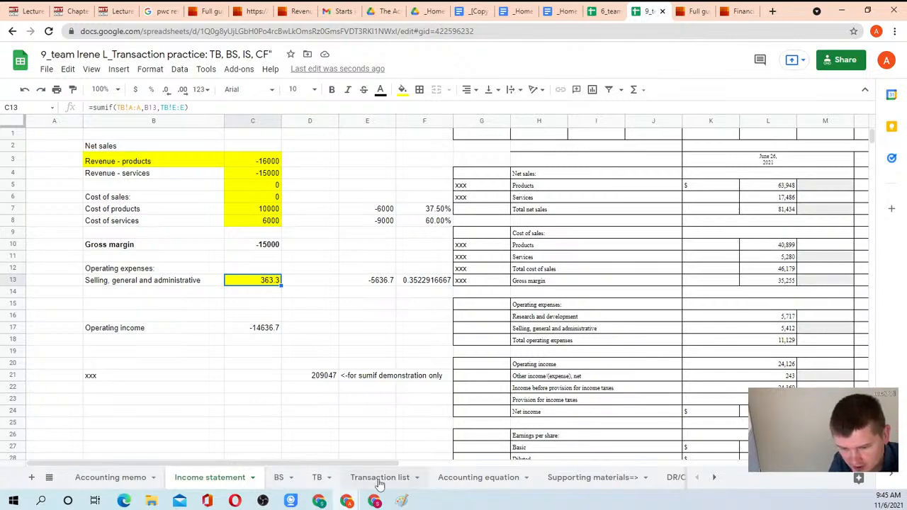
scroll(253, 381, "down", 1)
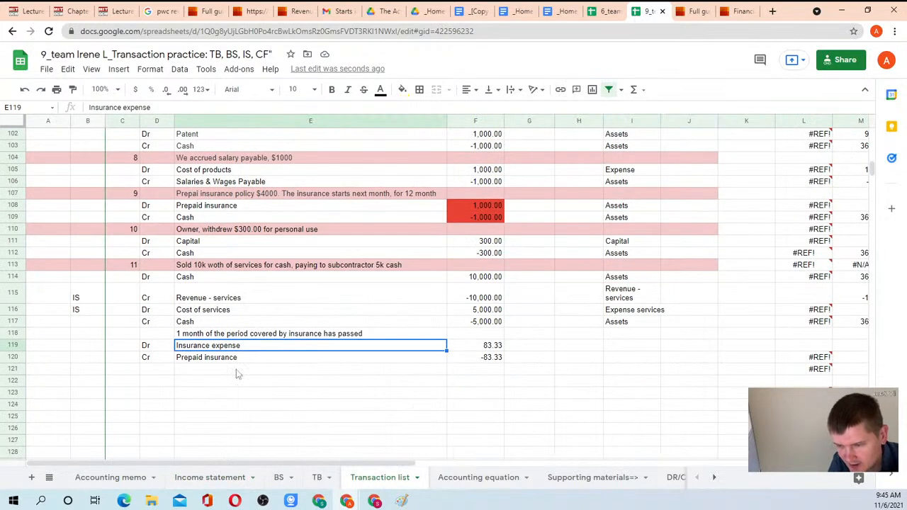
left_click(15, 333)
left_click(155, 337)
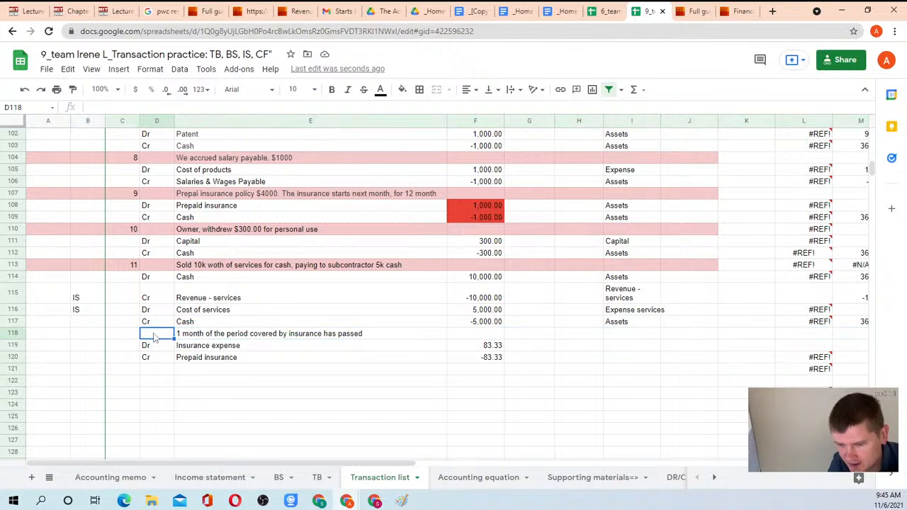
left_click_drag(155, 337, 489, 359)
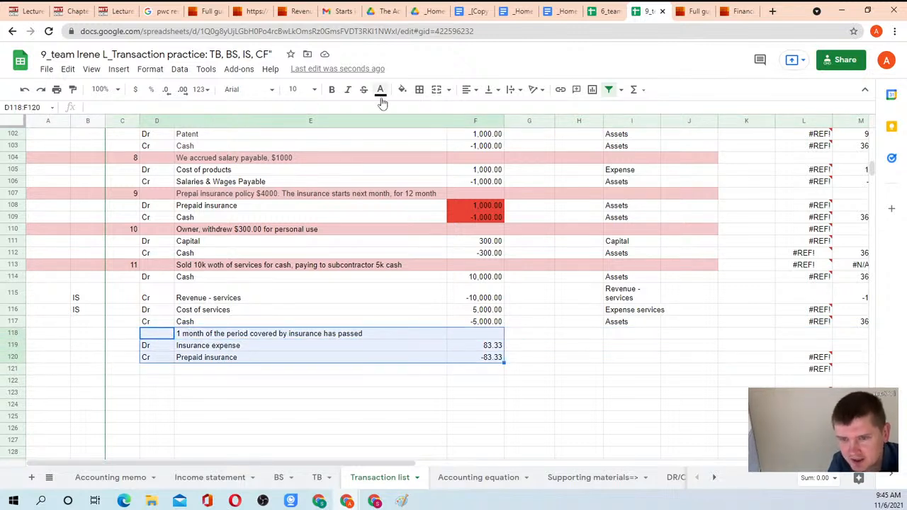
left_click(402, 89)
left_click(446, 197)
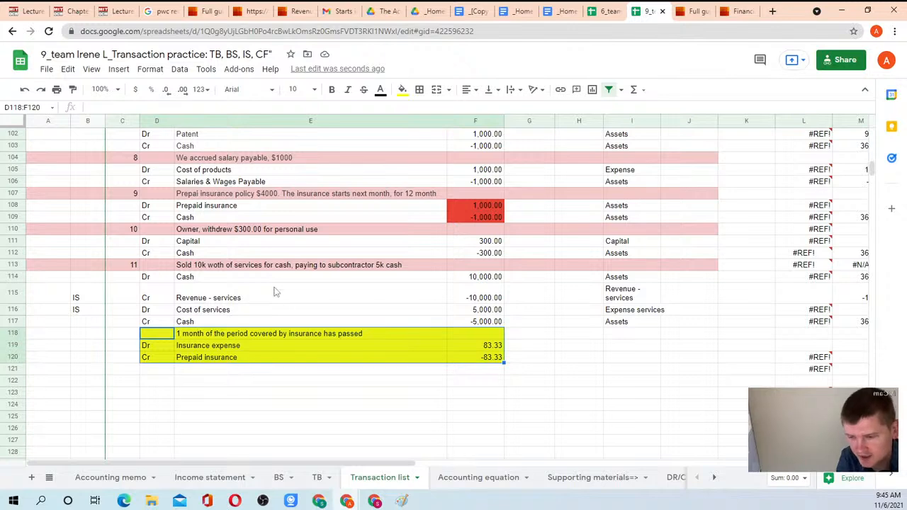
Step: Examine the accounts and amounts of transaction 8, the accrued salary payable entry in E105:F106
scroll(276, 291, "up", 1)
scroll(279, 269, "down", 1)
scroll(335, 340, "up", 1)
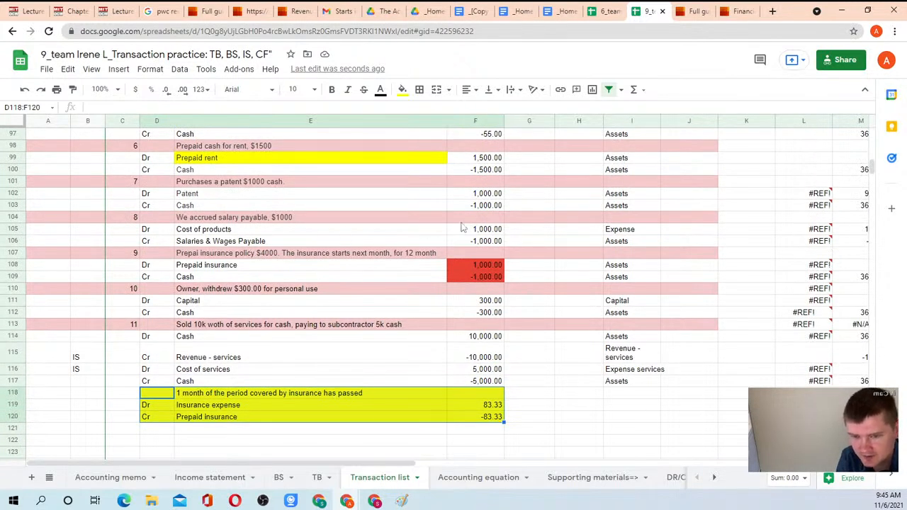
left_click(231, 230)
key("Right")
key("Down")
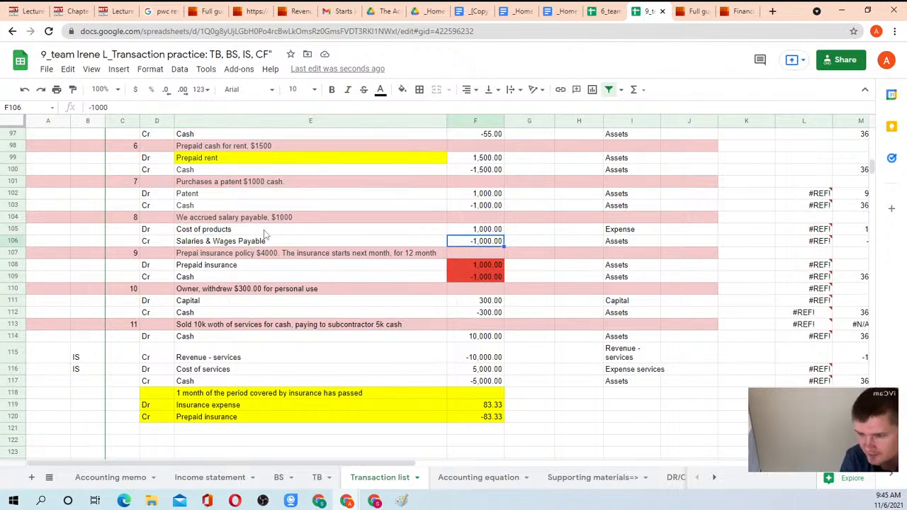
left_click_drag(264, 232, 482, 245)
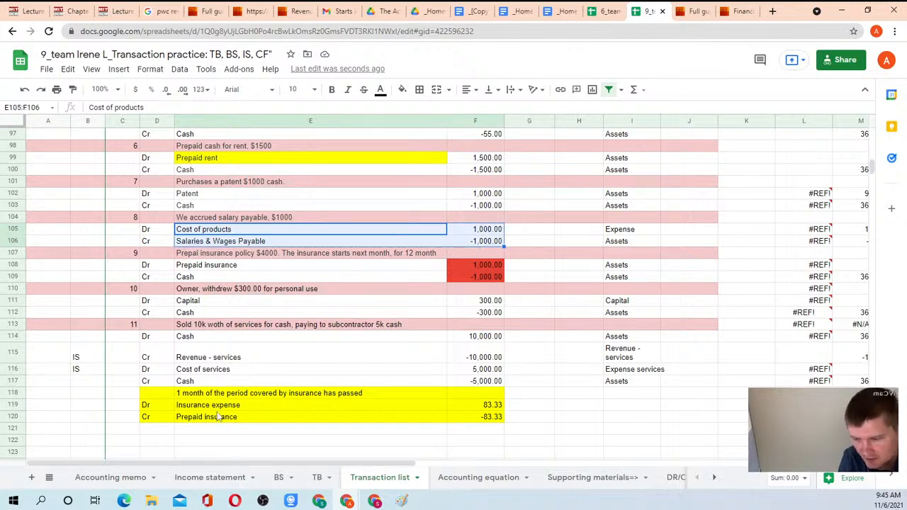
Step: Review the highlighted insurance expense entry and the revenue, cost and cash lines of transaction 11
left_click_drag(219, 409, 484, 418)
left_click(484, 418)
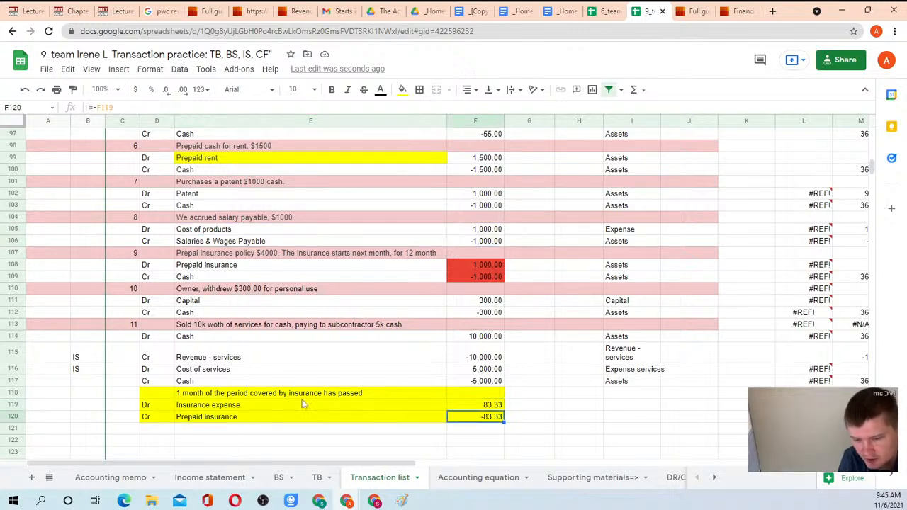
left_click(170, 397)
left_click_drag(181, 406, 468, 416)
left_click(468, 416)
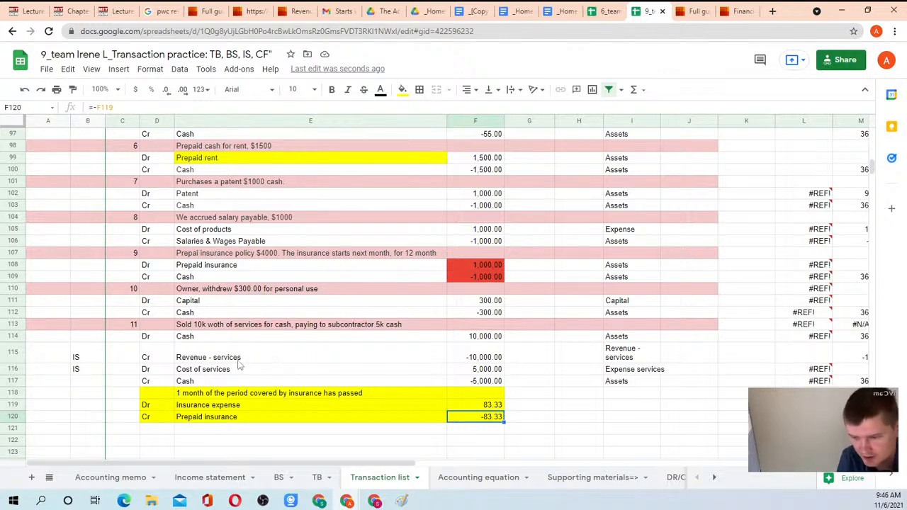
left_click_drag(156, 356, 475, 380)
left_click(474, 381)
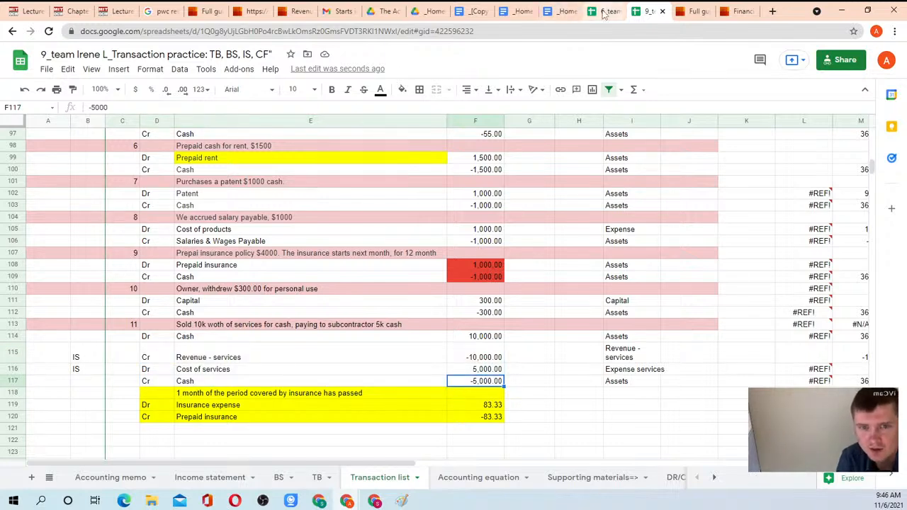
Step: Look up the "Start posting to QUICKBOOKS" section in the Homework 2 instructions document
left_click(561, 11)
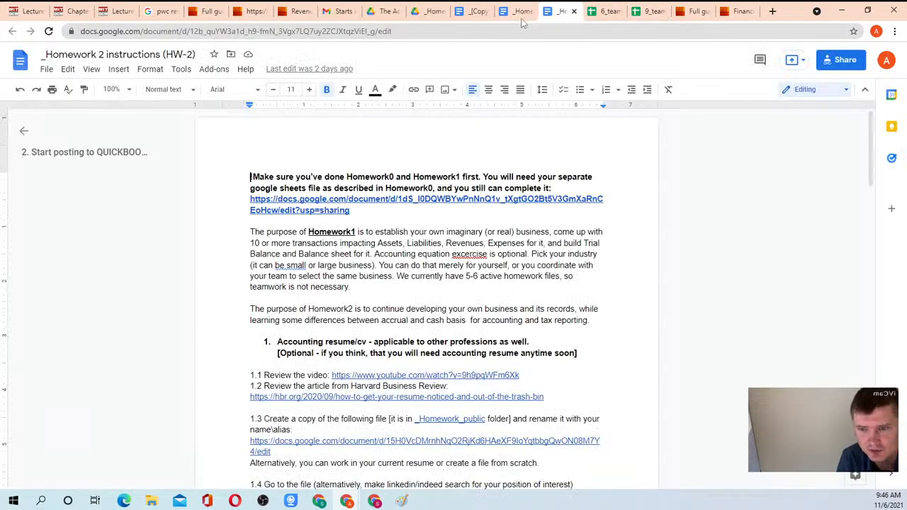
scroll(284, 243, "down", 10)
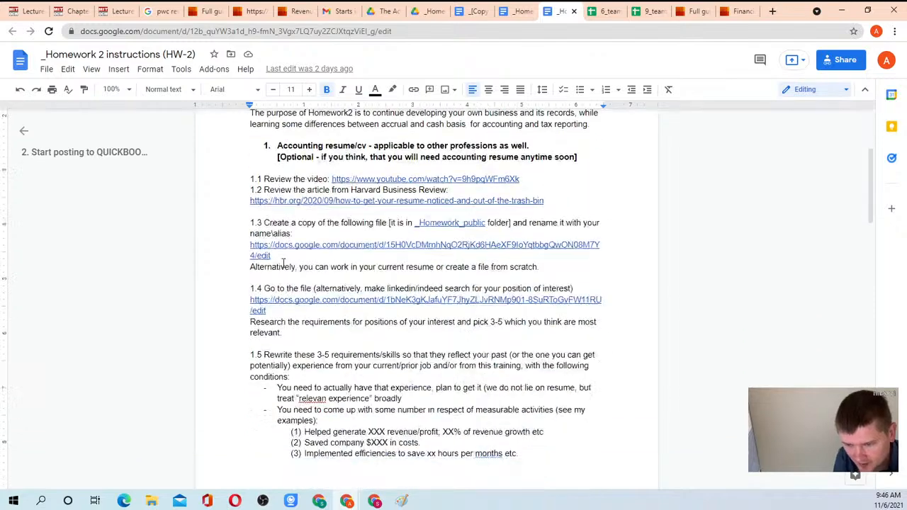
scroll(283, 242, "down", 5)
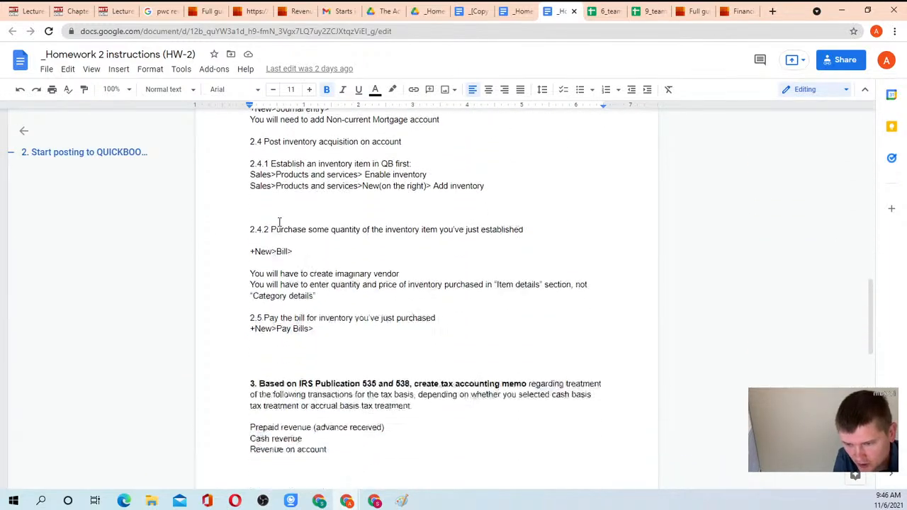
scroll(281, 224, "up", 3)
scroll(281, 224, "up", 2)
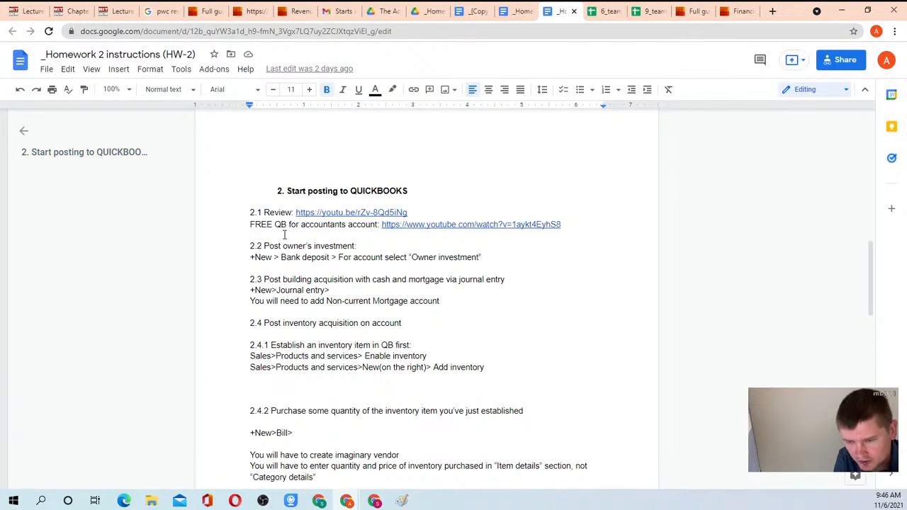
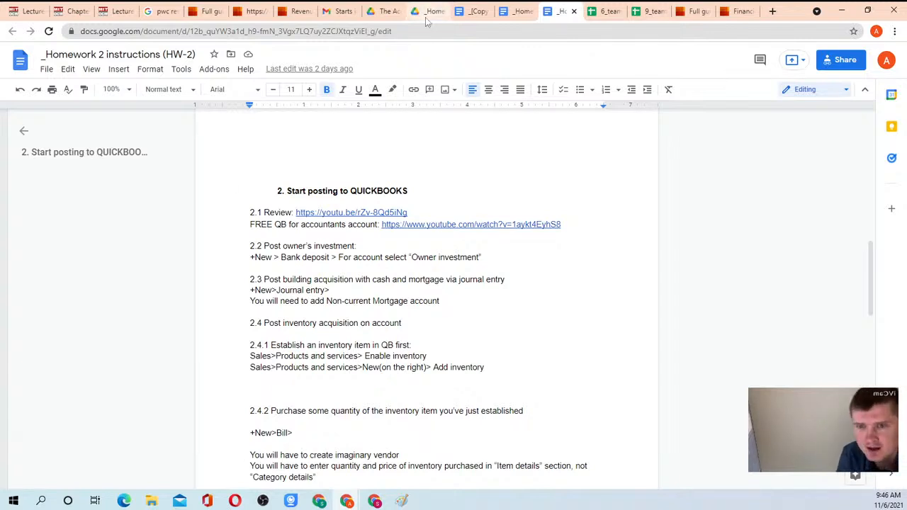
Step: Open the _Q&A spreadsheet from The Accounting Game v1 folder, review its question, goals and accounting problem sheets, and return to the folder
left_click(382, 11)
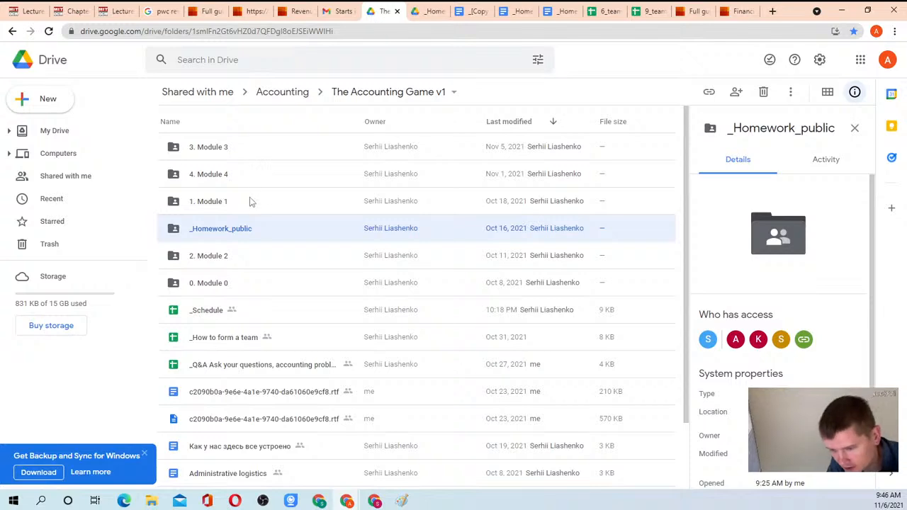
double_click(238, 373)
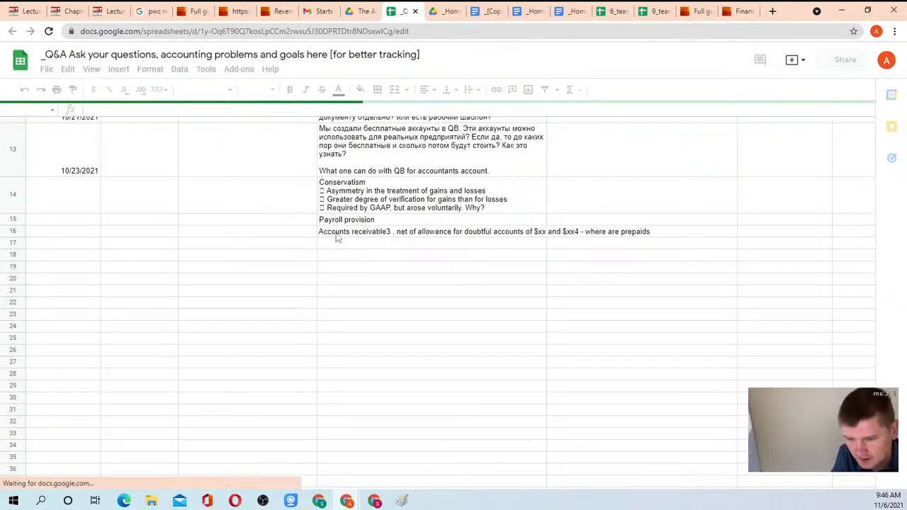
left_click(342, 237)
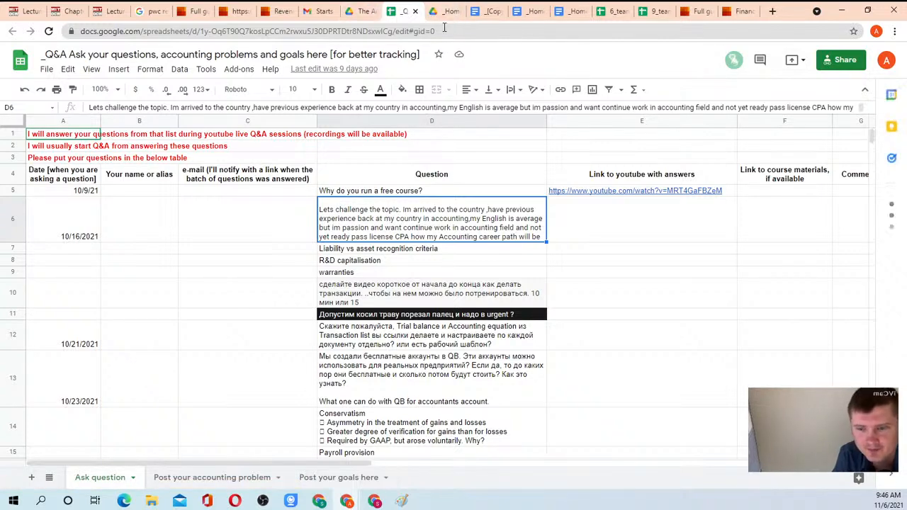
left_click(304, 480)
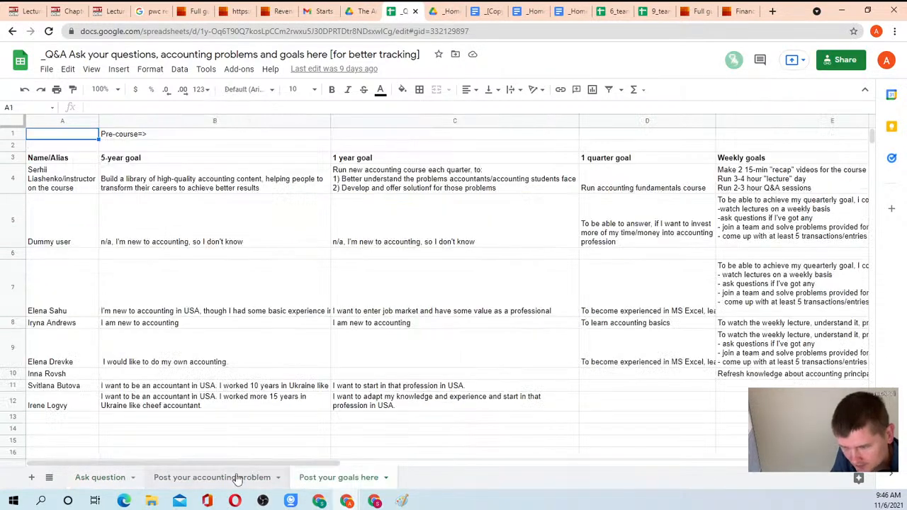
left_click(226, 473)
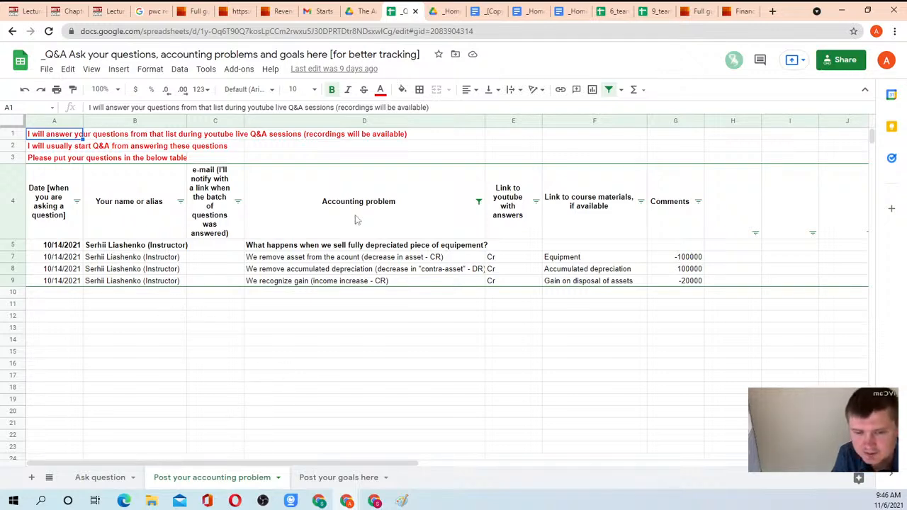
left_click(367, 10)
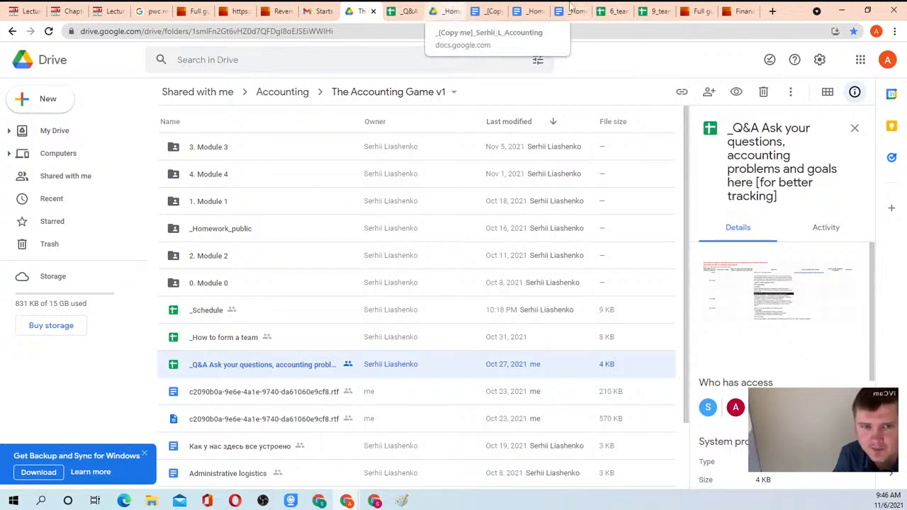
Step: Open quickbooks.intuit.com/accountants/ in a new browser tab and select its web address
left_click(772, 11)
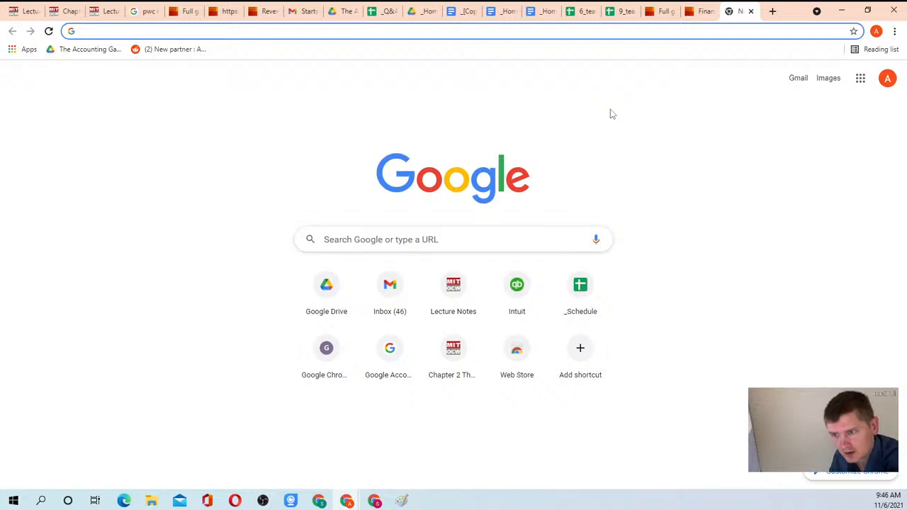
type("qui")
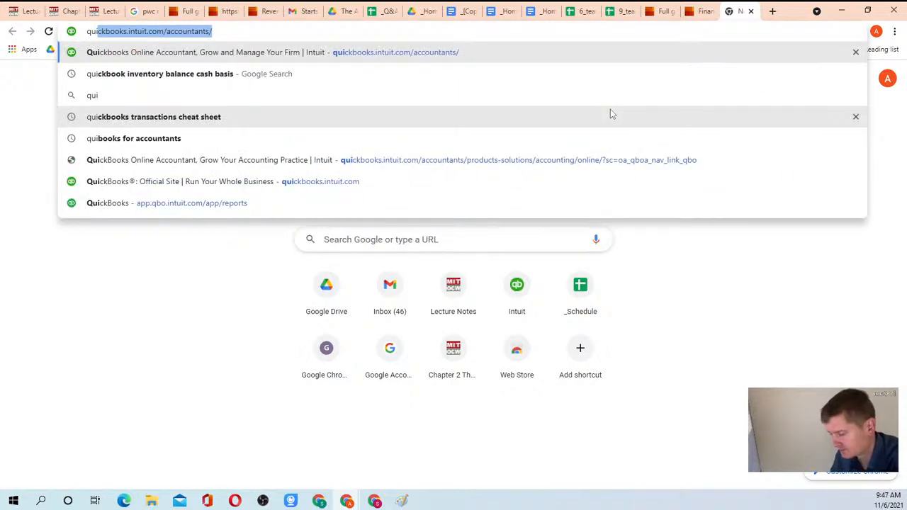
key("Return")
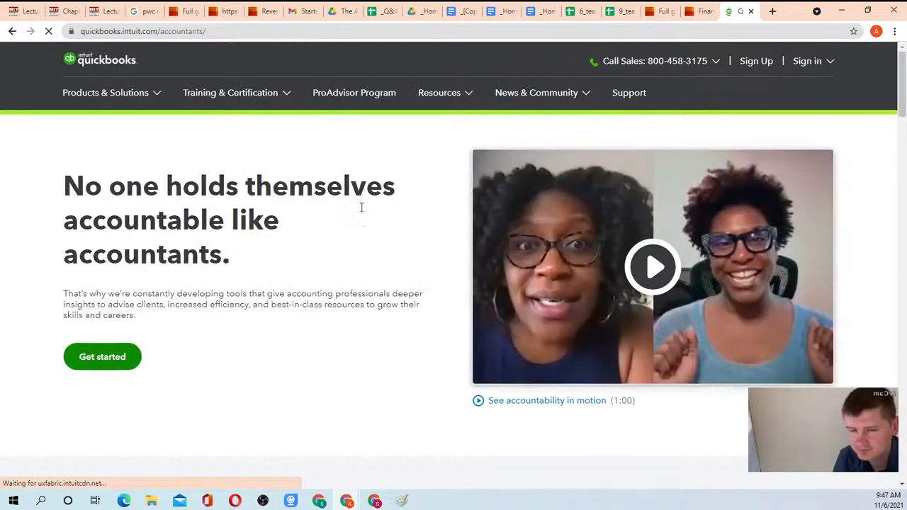
left_click(236, 31)
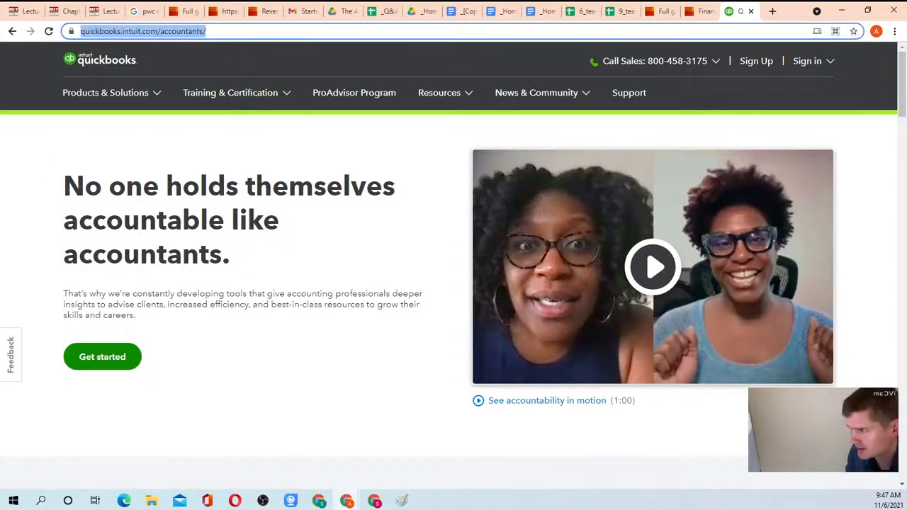
key("alt+Tab")
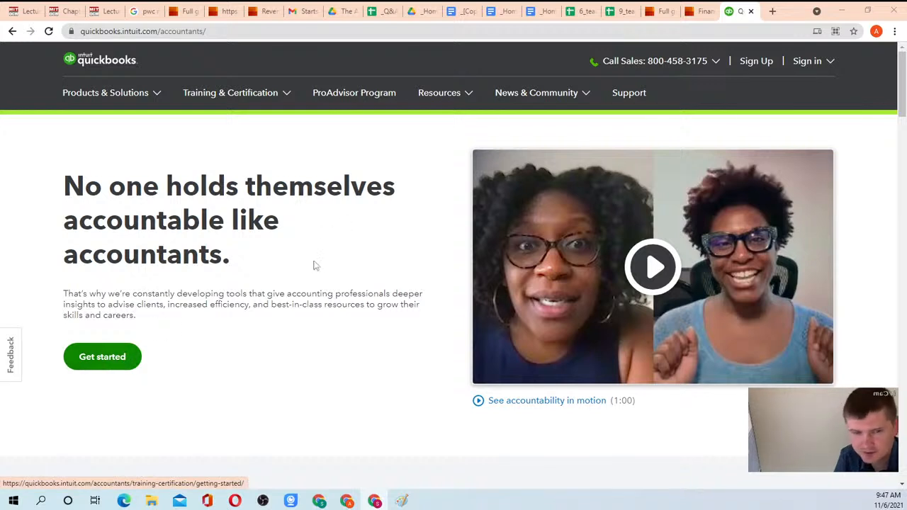
Step: Sign in to QuickBooks Online Accountant with the remembered account
mouse_move(830, 62)
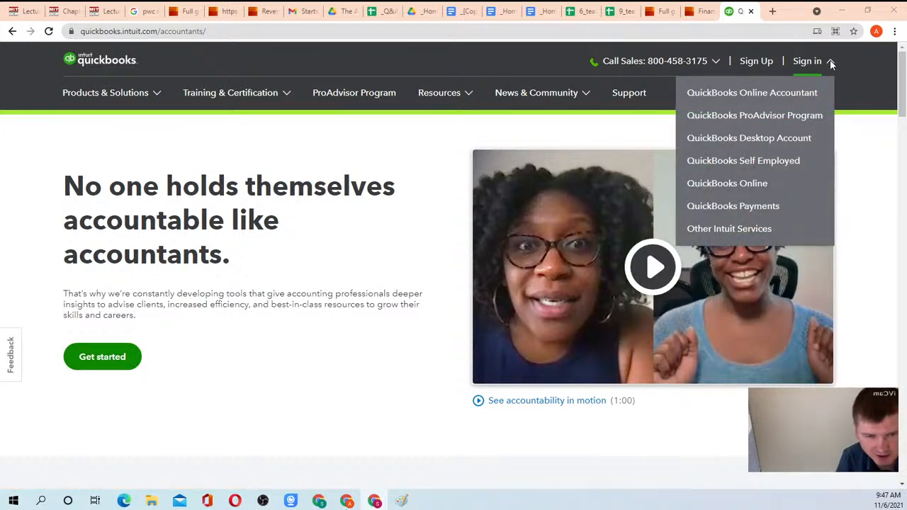
left_click(743, 101)
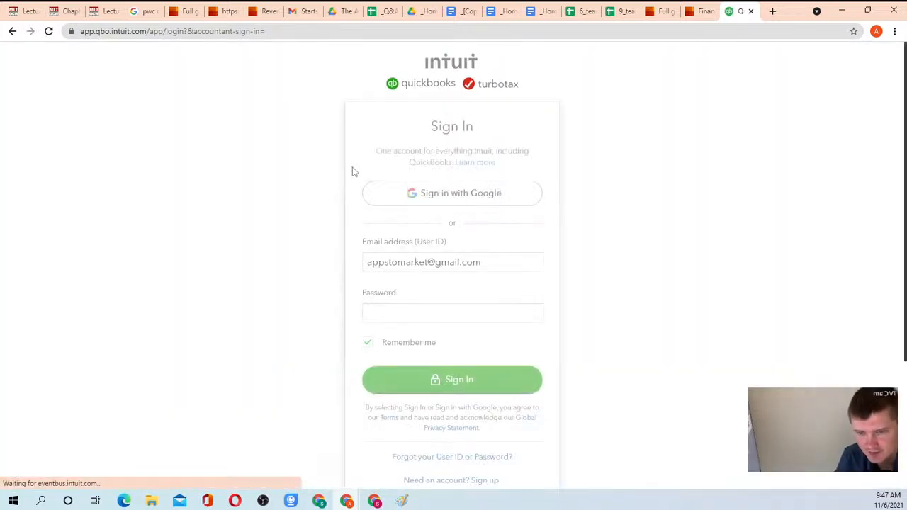
left_click(454, 386)
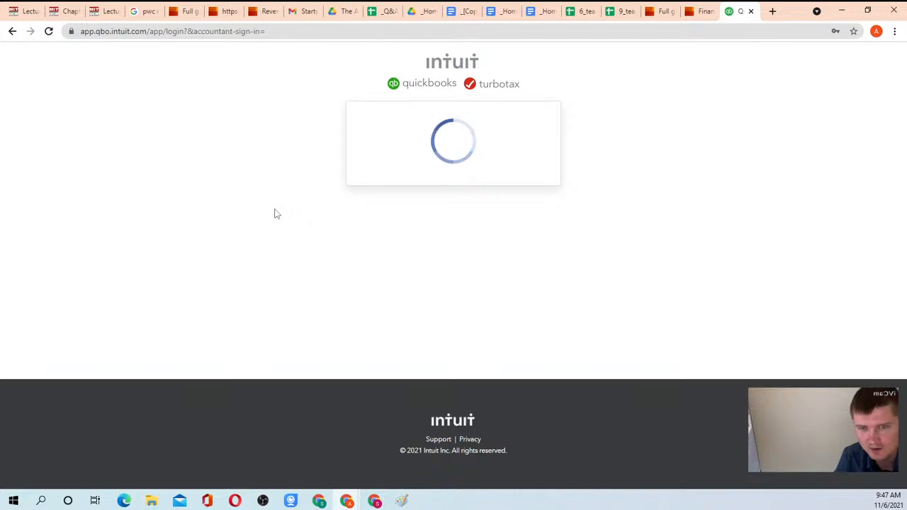
Step: Review the relevant experience and metrics impact sections of the Accounting resume template document
left_click(462, 10)
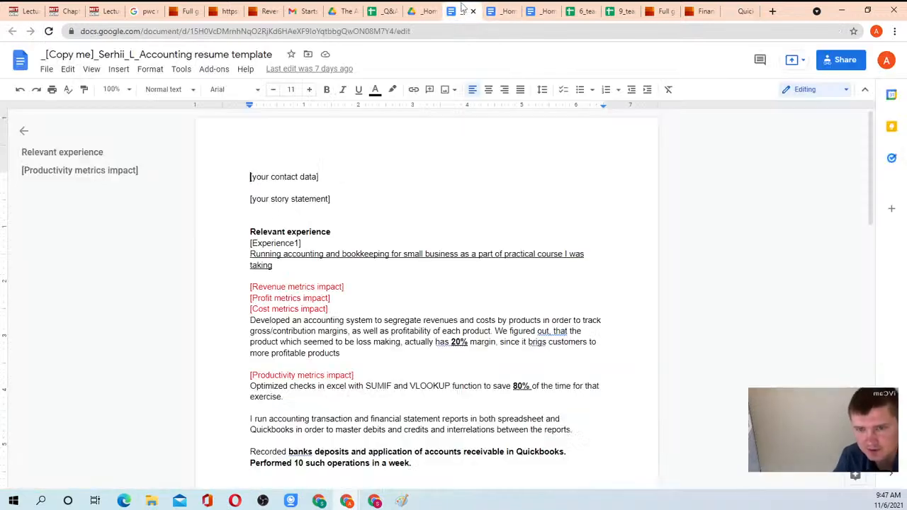
scroll(347, 249, "down", 10)
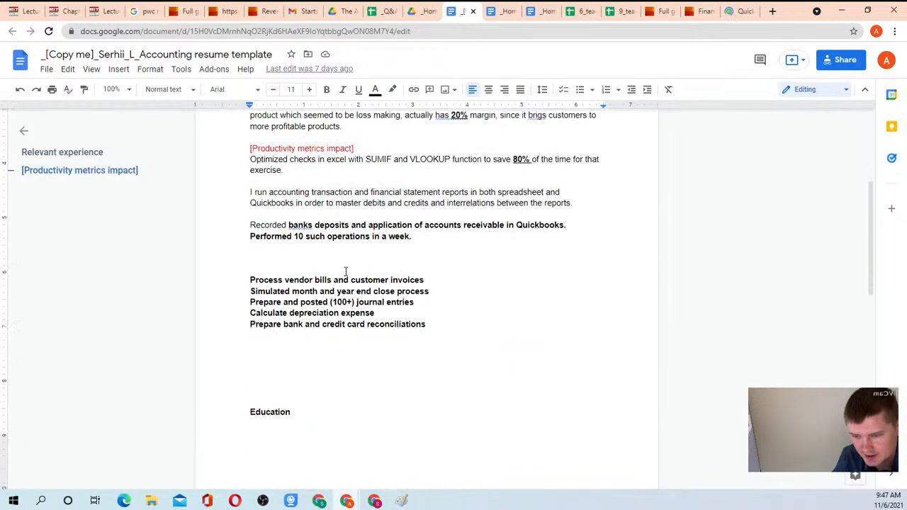
scroll(340, 256, "up", 10)
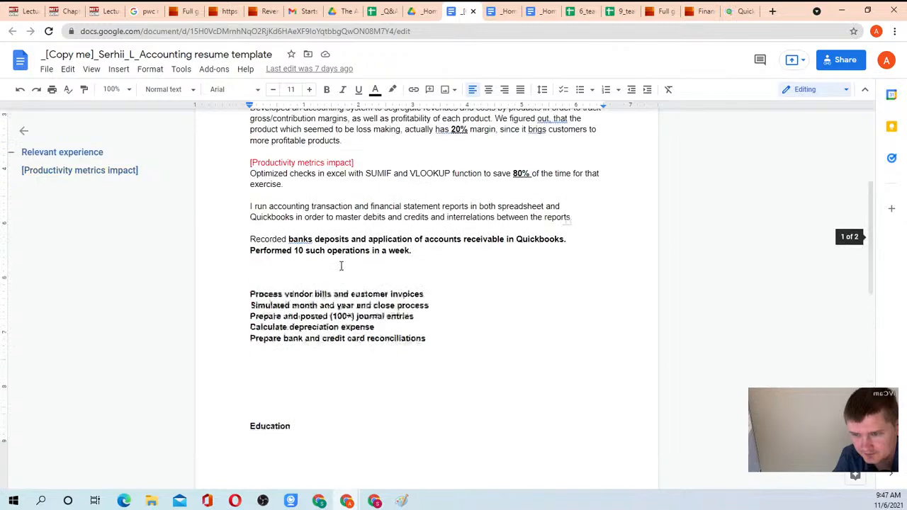
scroll(340, 262, "down", 2)
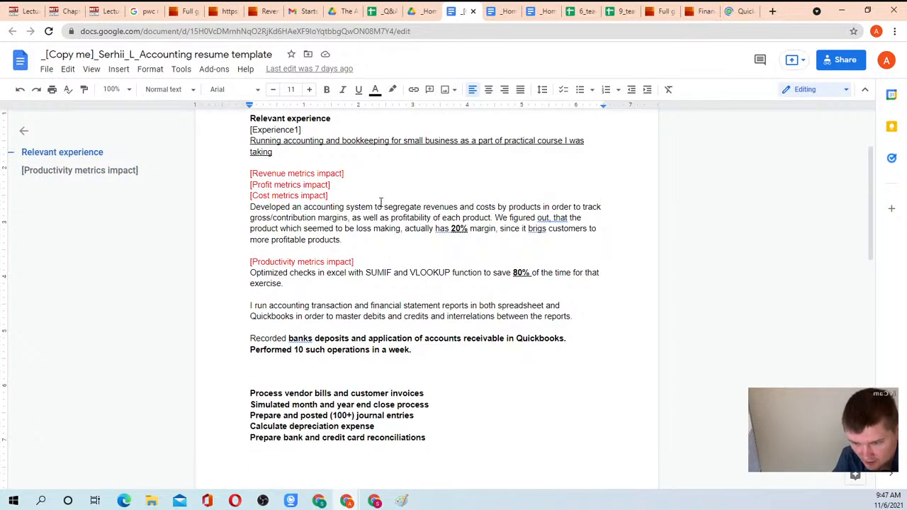
Step: Read the QuickBooks posting, tax accounting memo and income statement tasks in the Homework 2 instructions document
left_click(499, 12)
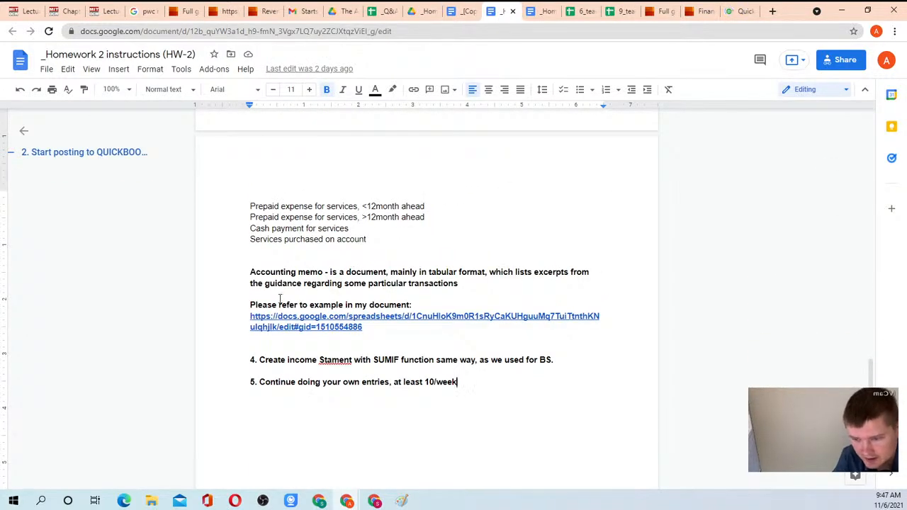
scroll(352, 264, "up", 3)
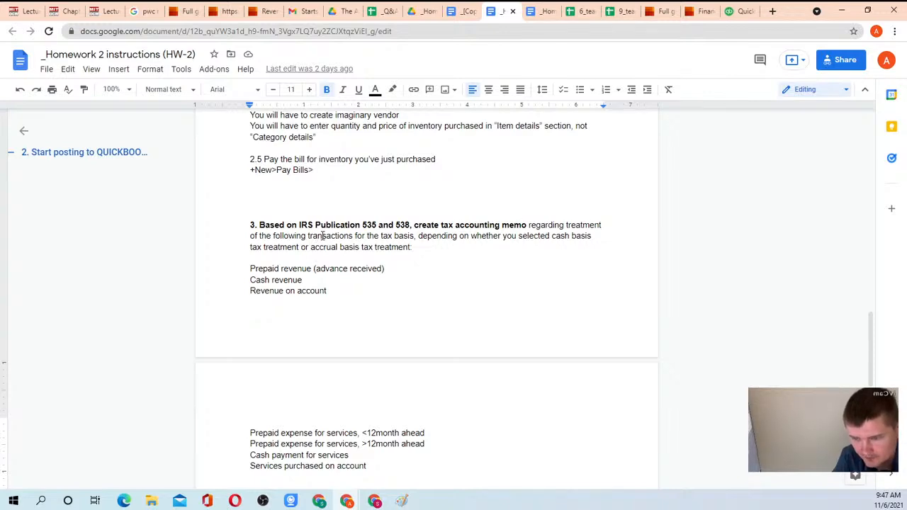
scroll(322, 235, "up", 4)
scroll(322, 240, "up", 1)
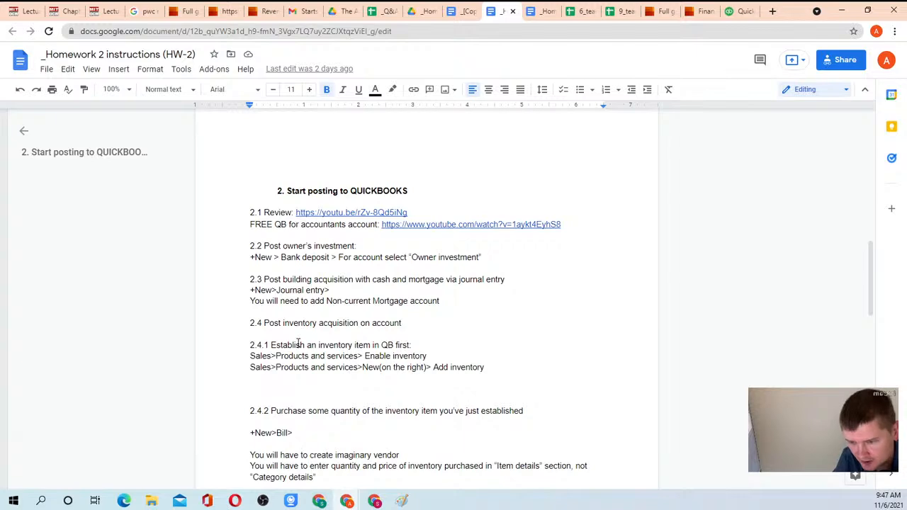
scroll(298, 343, "down", 2)
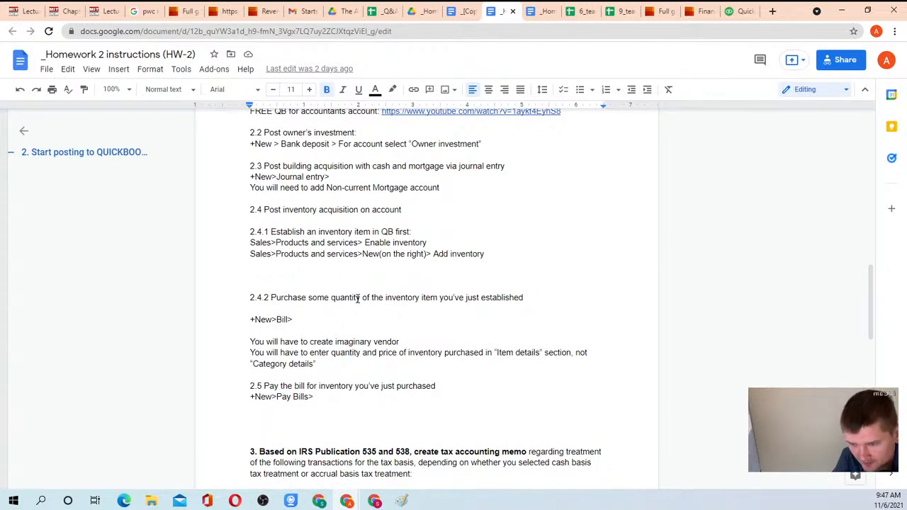
scroll(354, 316, "down", 1)
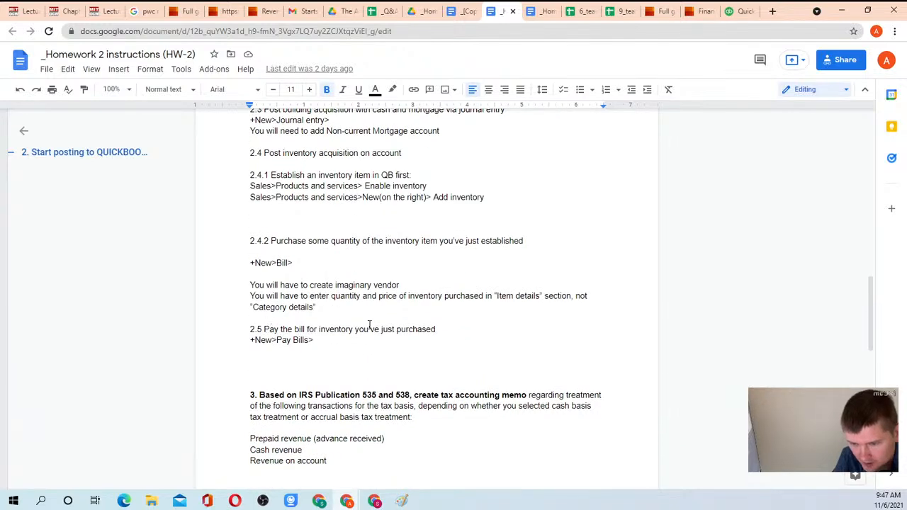
scroll(510, 248, "up", 2)
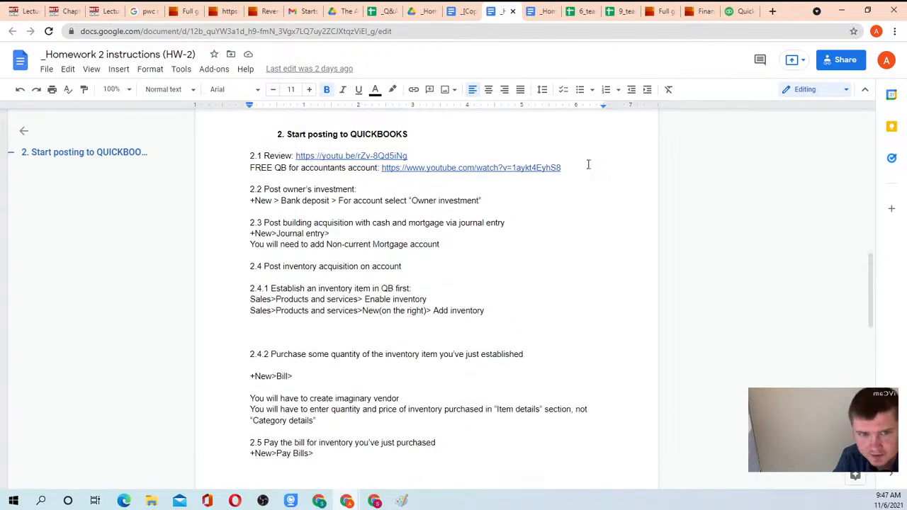
Step: Switch to QuickBooks Online Accountant and start a new bank deposit to Cash on hand 1, dated 10/31/2021
key("ctrl+9")
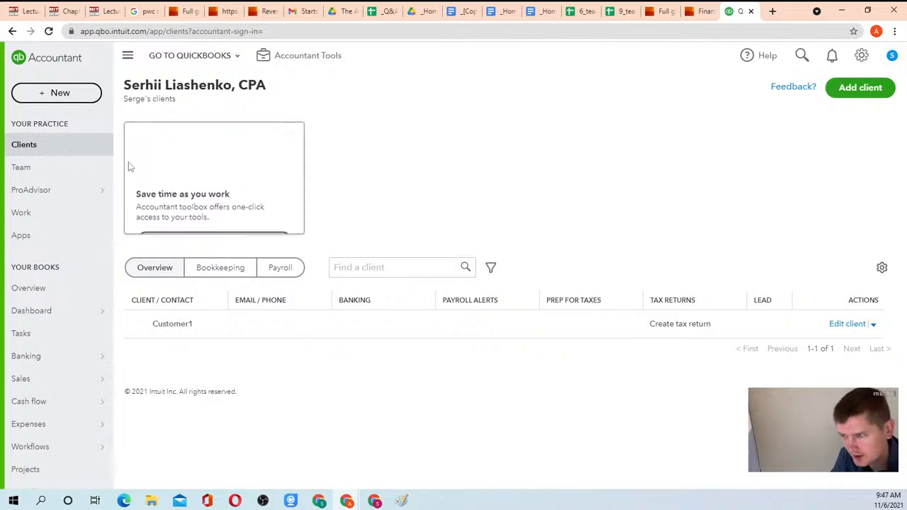
left_click(56, 94)
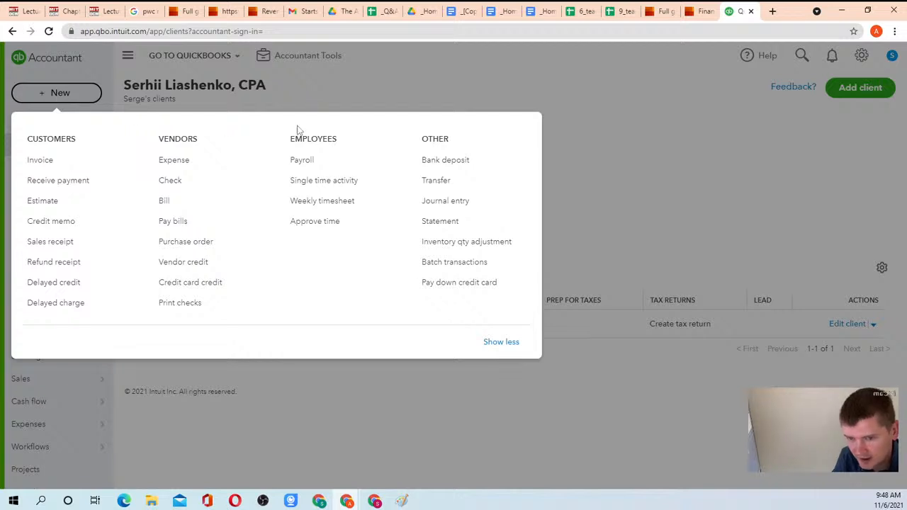
left_click(445, 162)
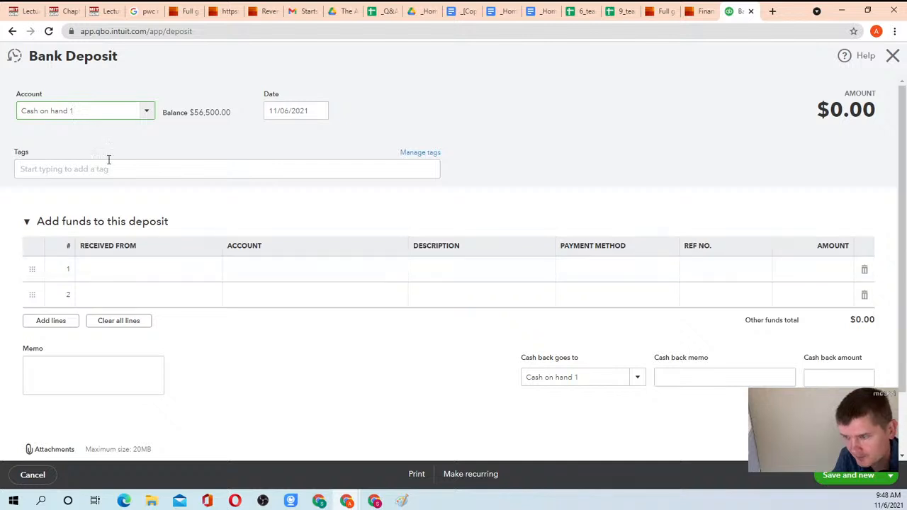
left_click(318, 113)
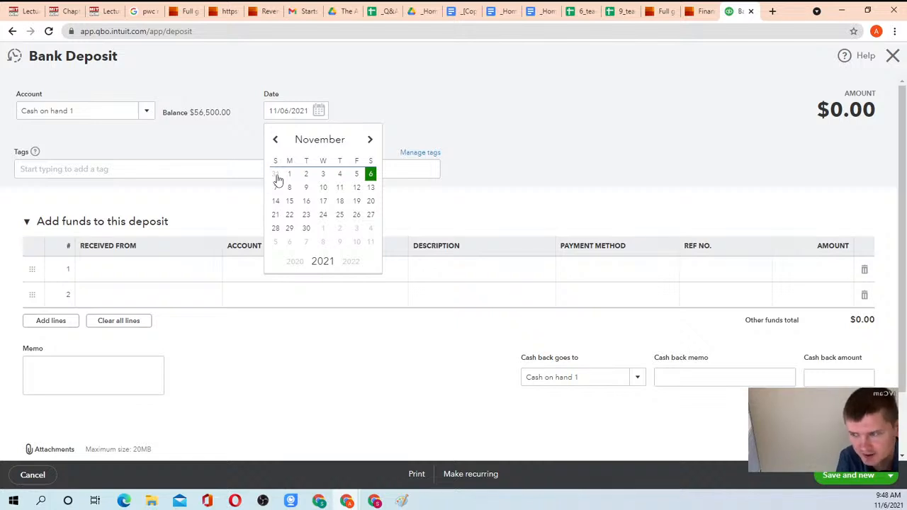
left_click(277, 177)
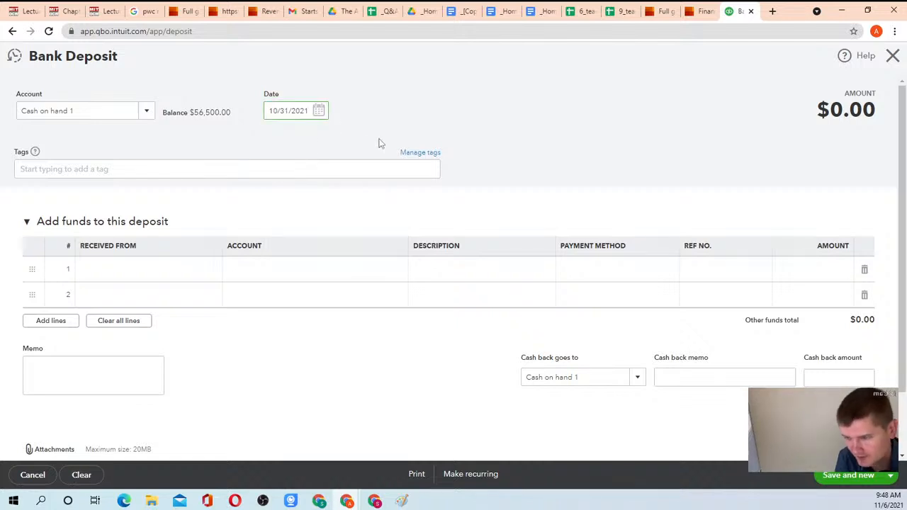
Step: Record 50000 received from the owner's vendor contact against Owner's Investment on the first deposit line, and save and close the deposit
left_click(138, 274)
left_click(210, 270)
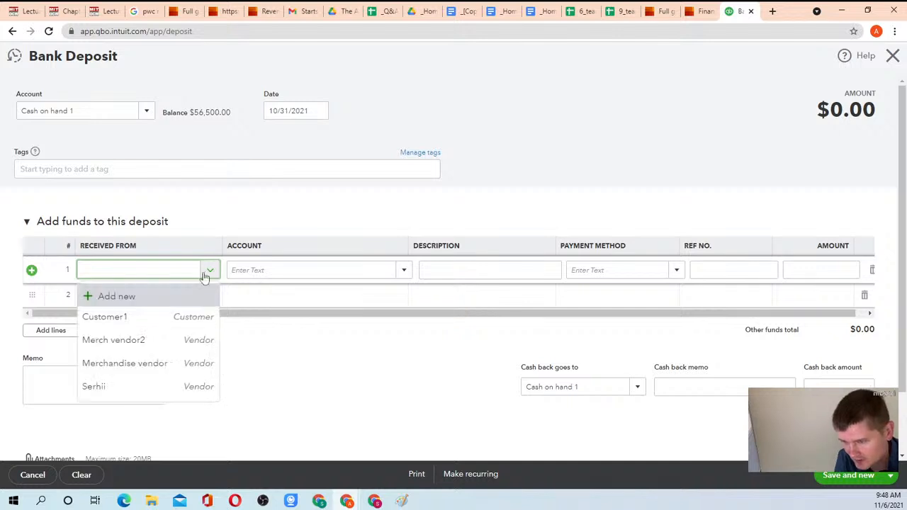
left_click(137, 388)
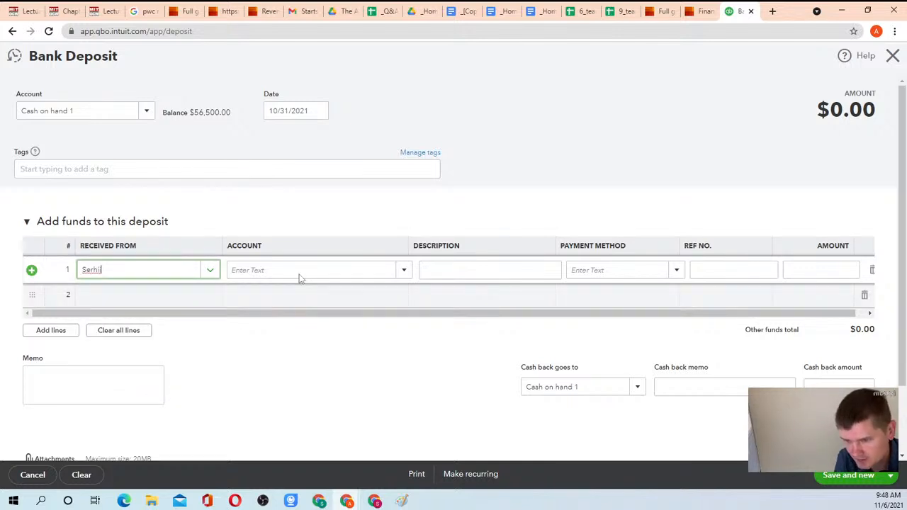
left_click(403, 271)
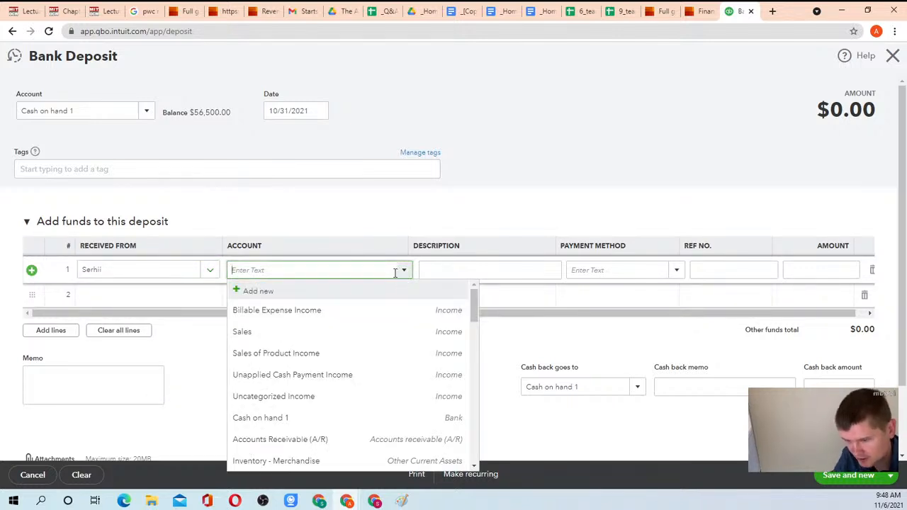
type("Owner's Investment")
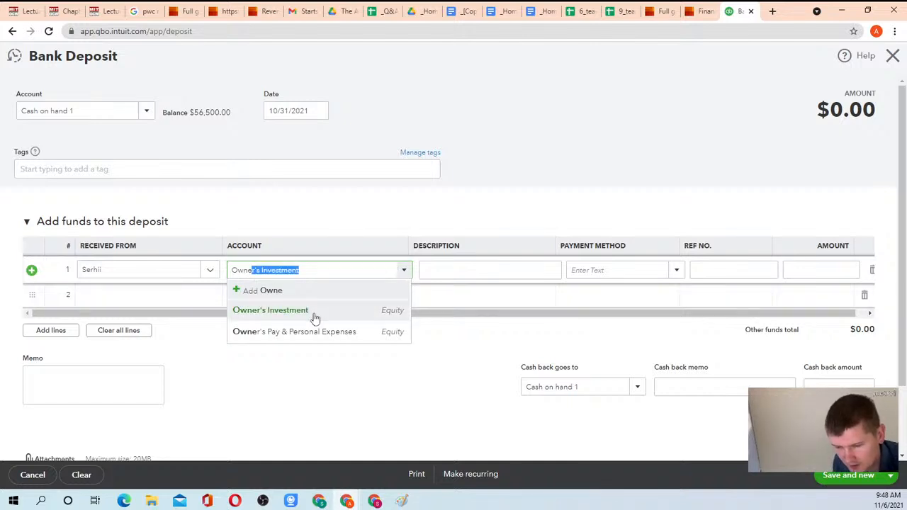
left_click(314, 313)
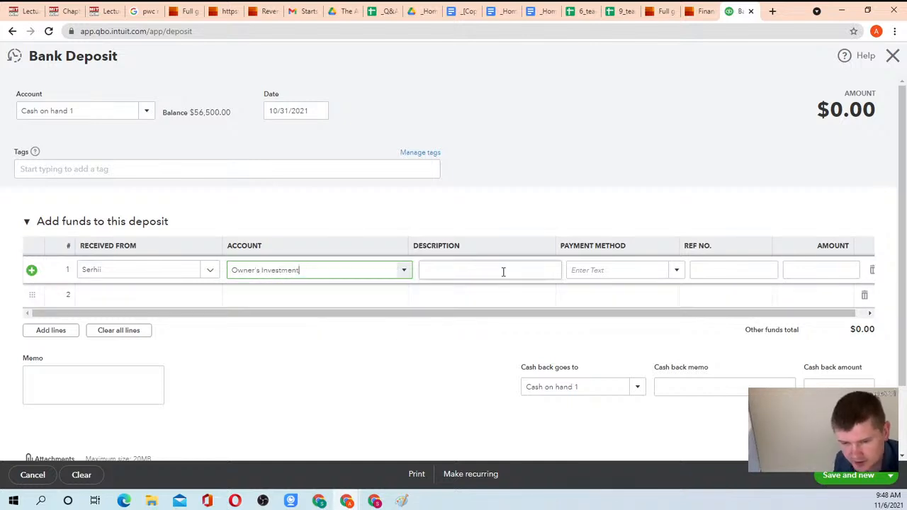
left_click(826, 267)
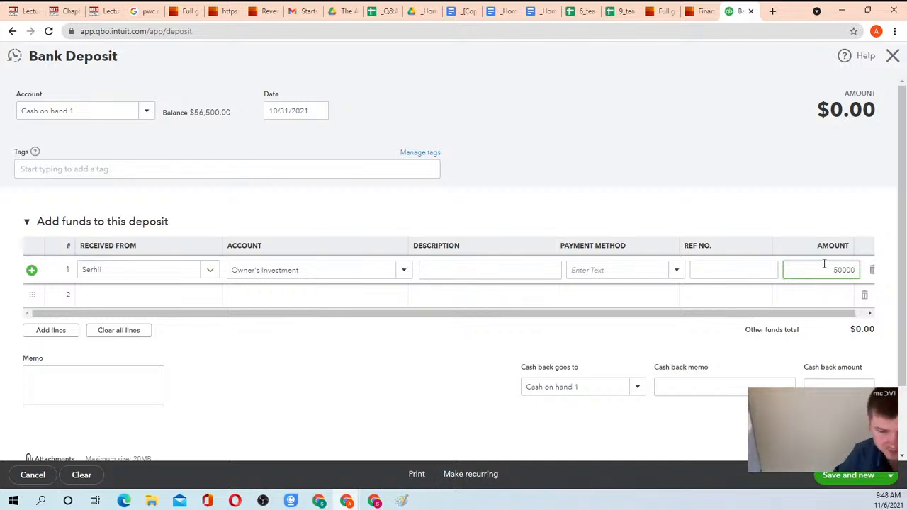
left_click(845, 475)
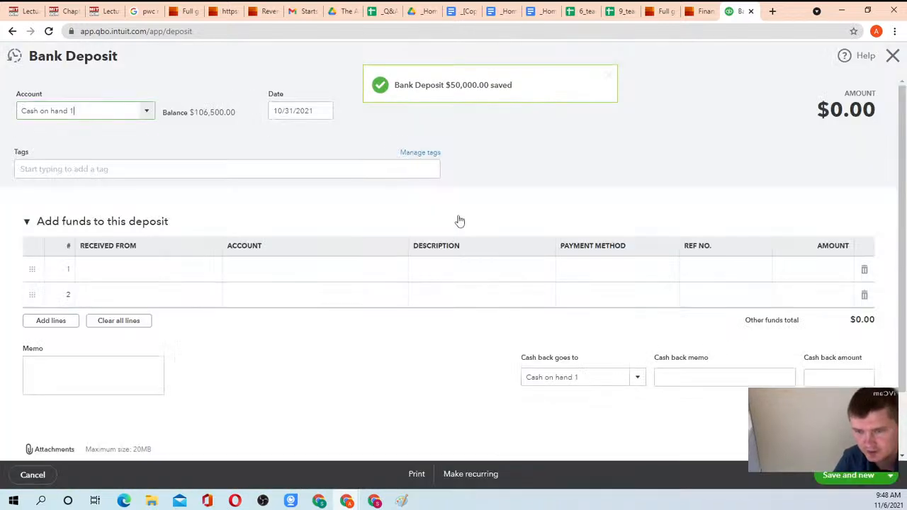
left_click(891, 58)
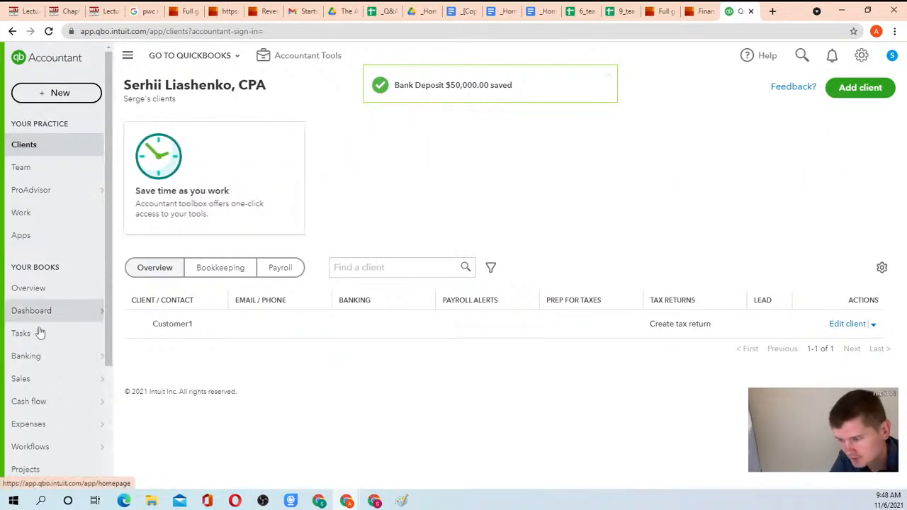
Step: Open the Reports page in a new browser tab and run the Balance Sheet report from the favorites
scroll(42, 347, "down", 2)
mouse_move(53, 452)
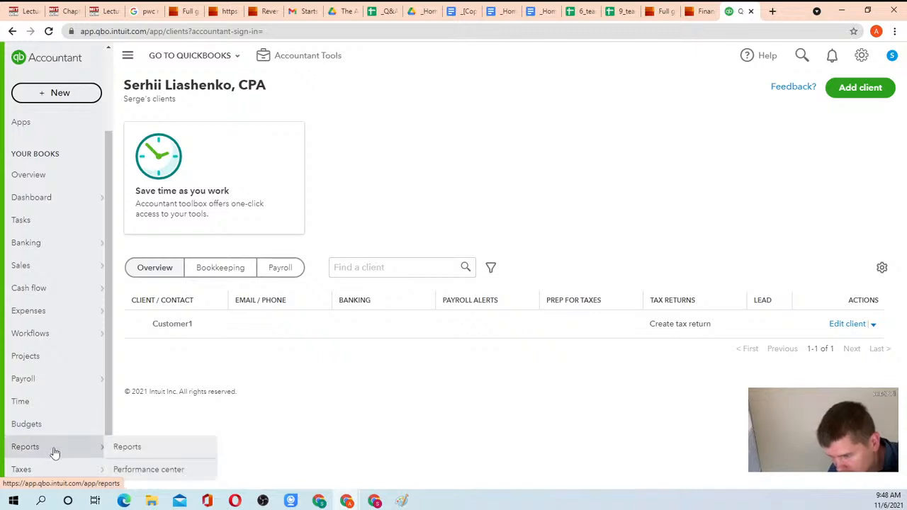
right_click(134, 451)
left_click(173, 331)
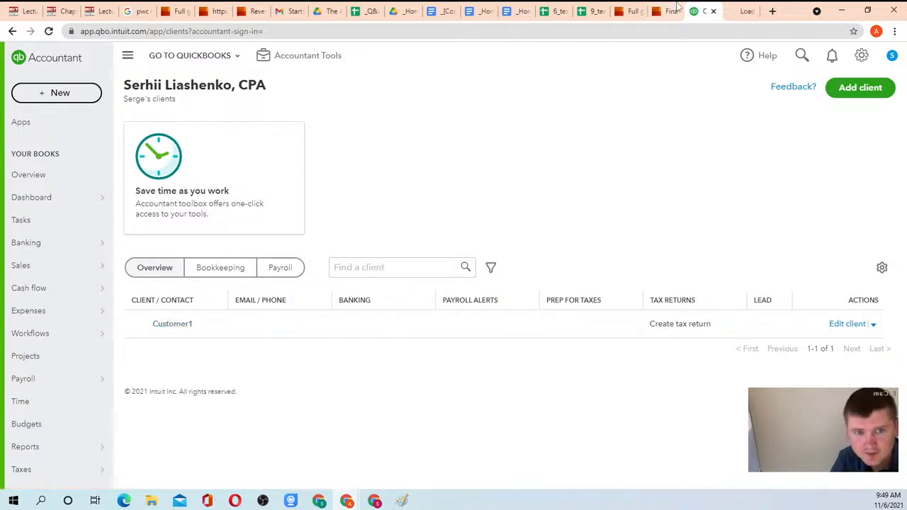
left_click(733, 11)
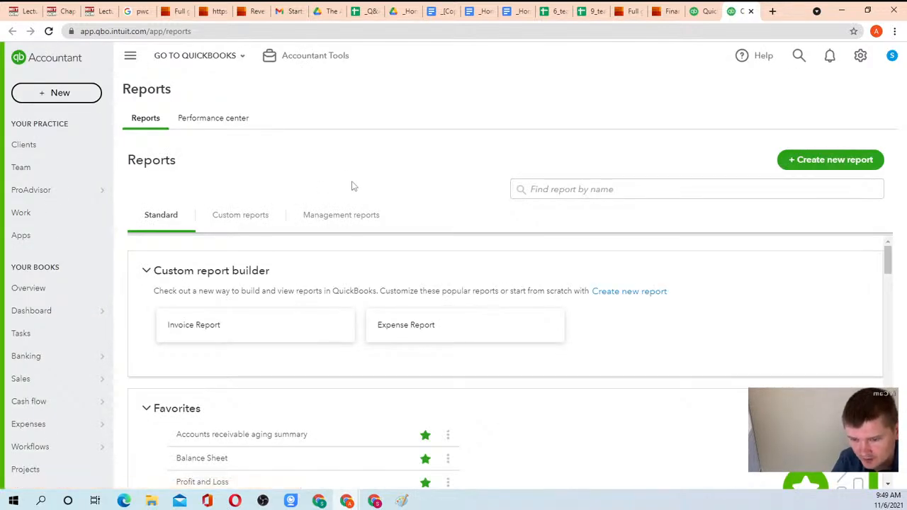
left_click(206, 464)
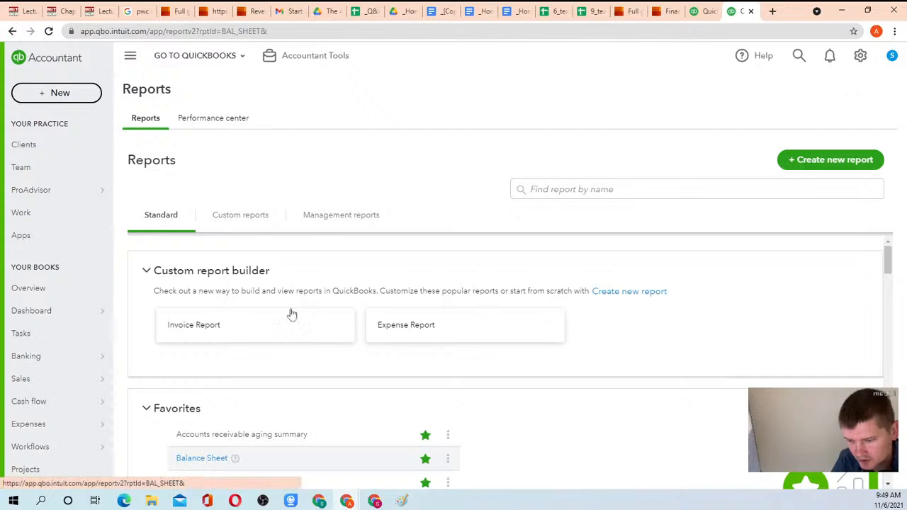
Step: Review the Balance Sheet's assets, liabilities and equity, and open the transaction report behind the Owner's Investment total
scroll(531, 298, "down", 4)
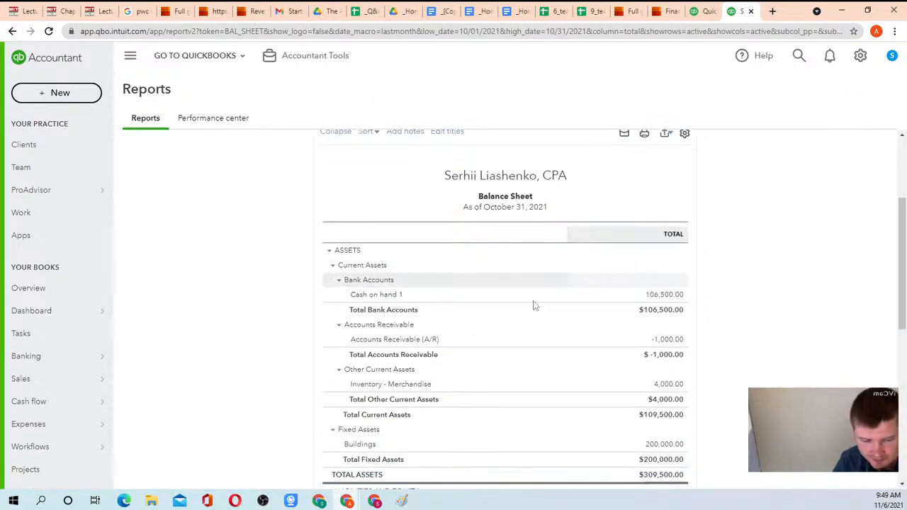
scroll(517, 206, "up", 2)
scroll(530, 224, "up", 2)
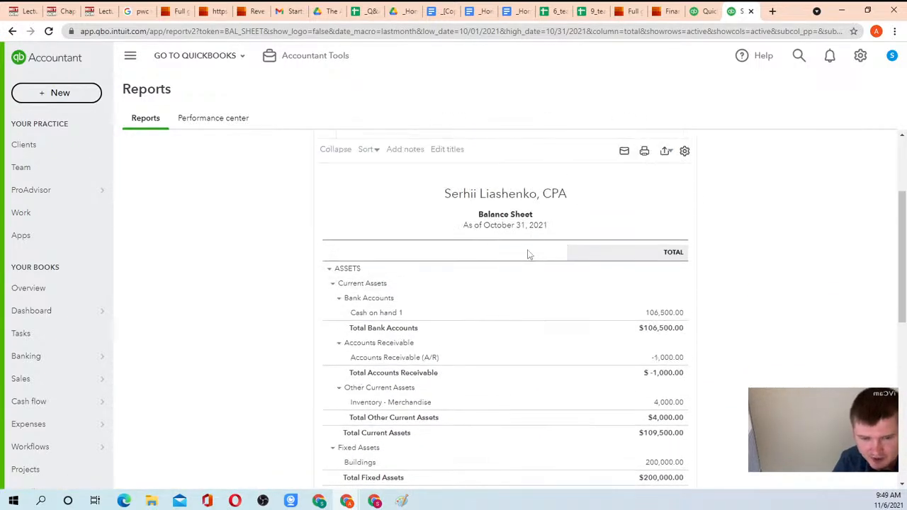
scroll(527, 253, "down", 5)
scroll(528, 265, "down", 1)
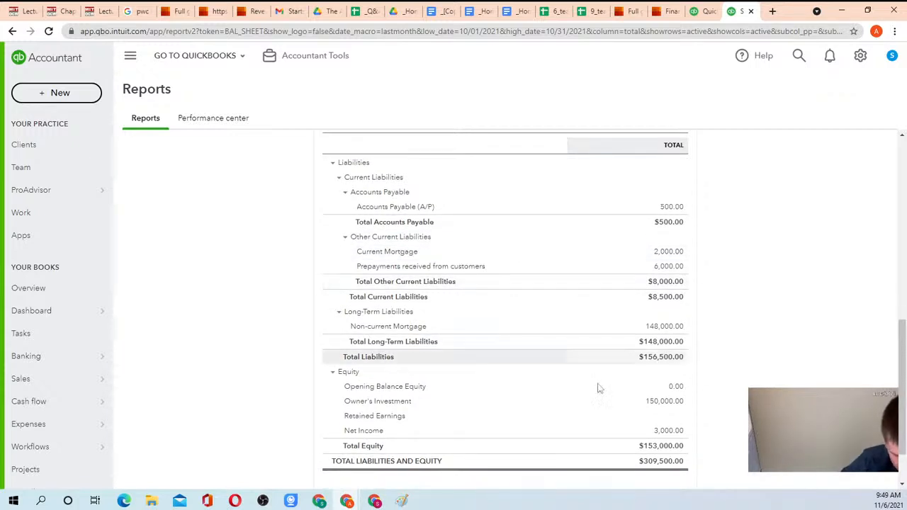
left_click(660, 402)
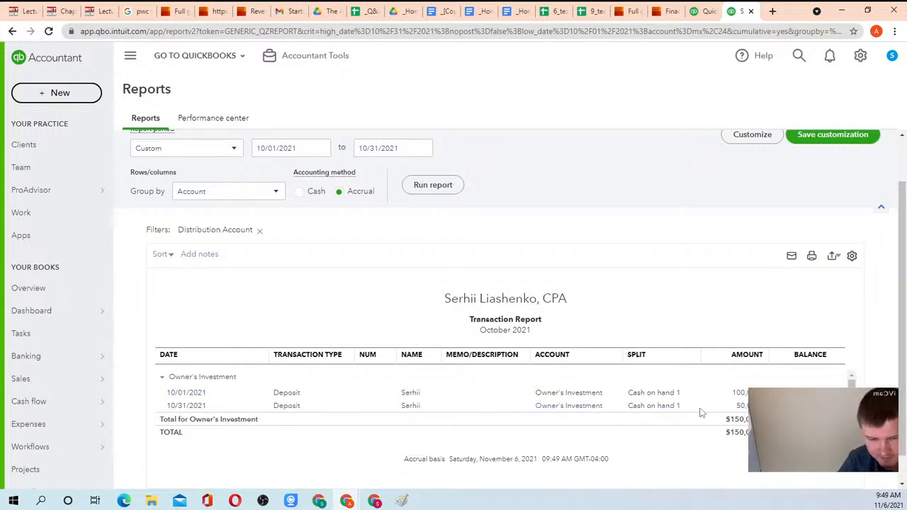
Step: Return to the Homework 2 instructions and examine the 2.2 owner's investment and 2.3 journal entry posting paths
left_click(707, 11)
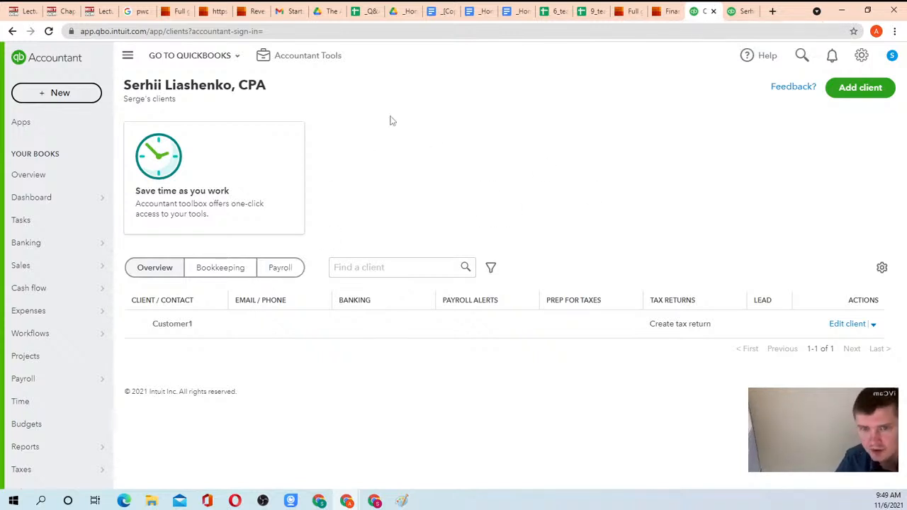
left_click(484, 10)
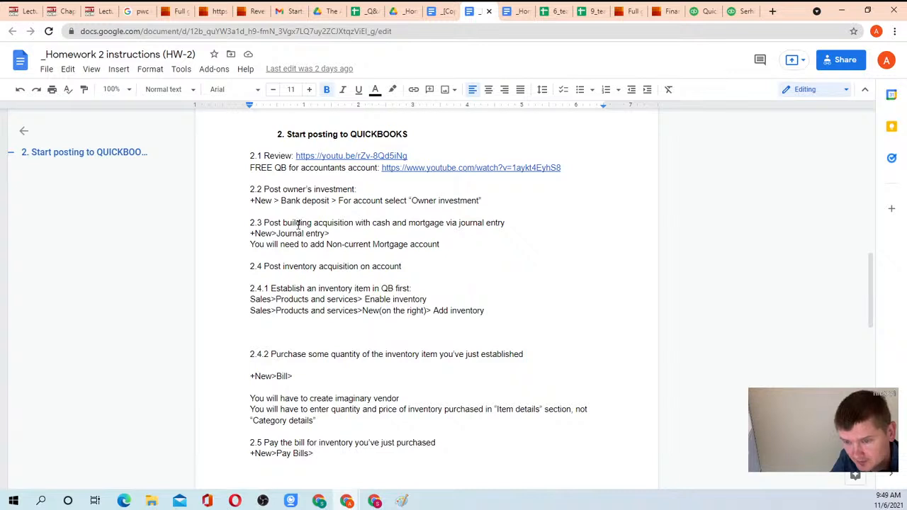
left_click_drag(250, 234, 334, 233)
left_click_drag(250, 201, 488, 200)
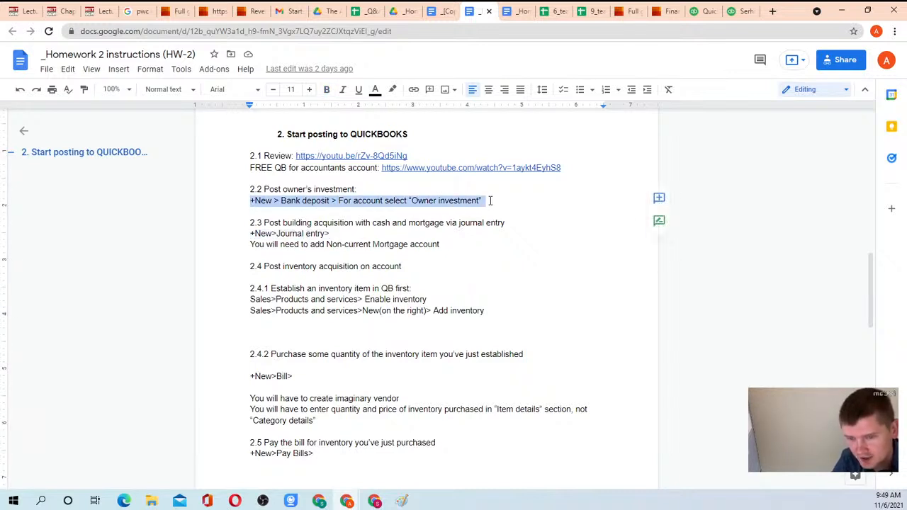
left_click(488, 200)
left_click_drag(251, 233, 336, 234)
left_click(335, 234)
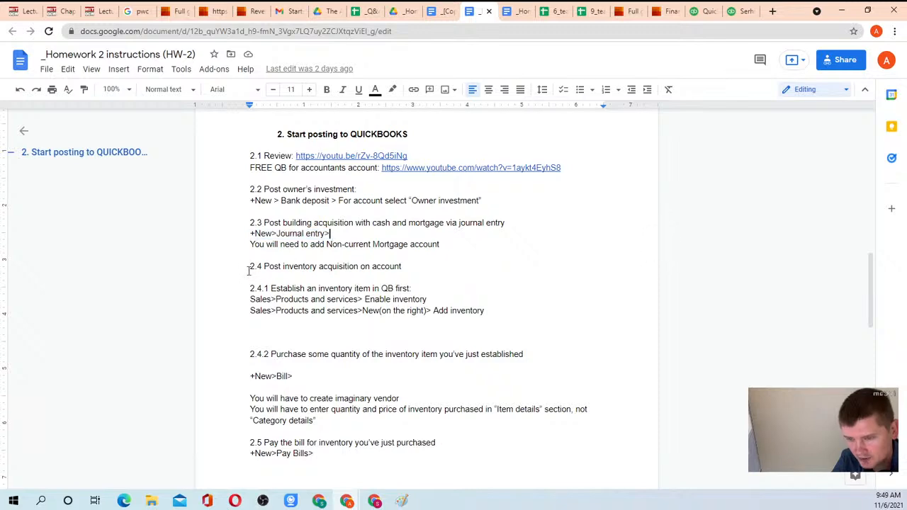
Step: Review the 2.4.1 inventory item path in the instructions, and start a new journal entry in QuickBooks
left_click_drag(251, 299, 427, 299)
left_click(427, 299)
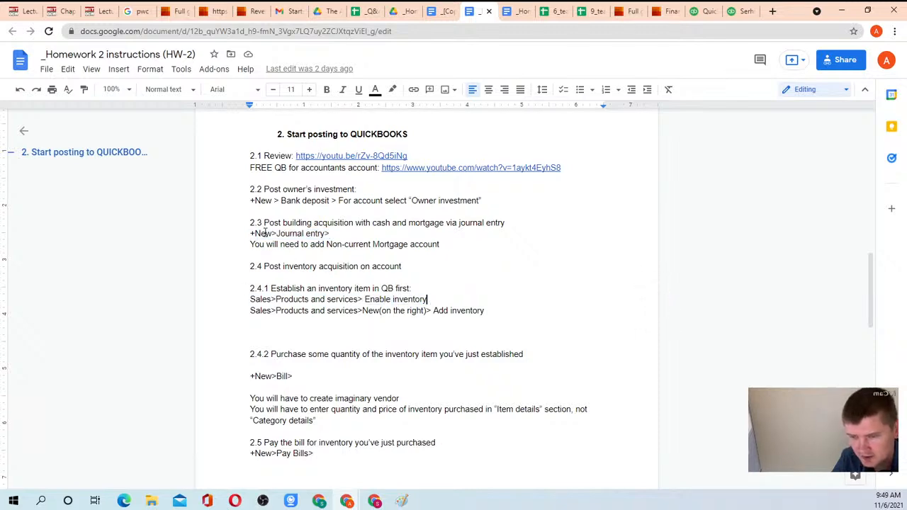
left_click(740, 11)
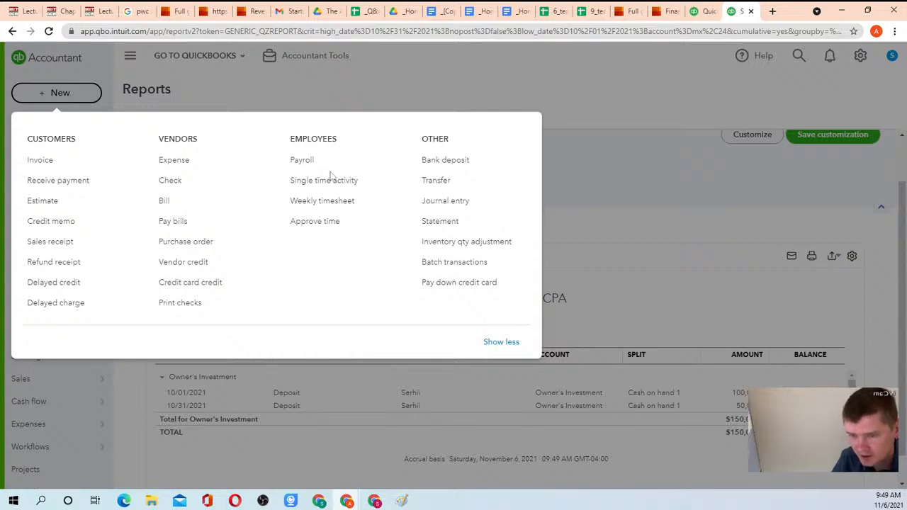
left_click(445, 204)
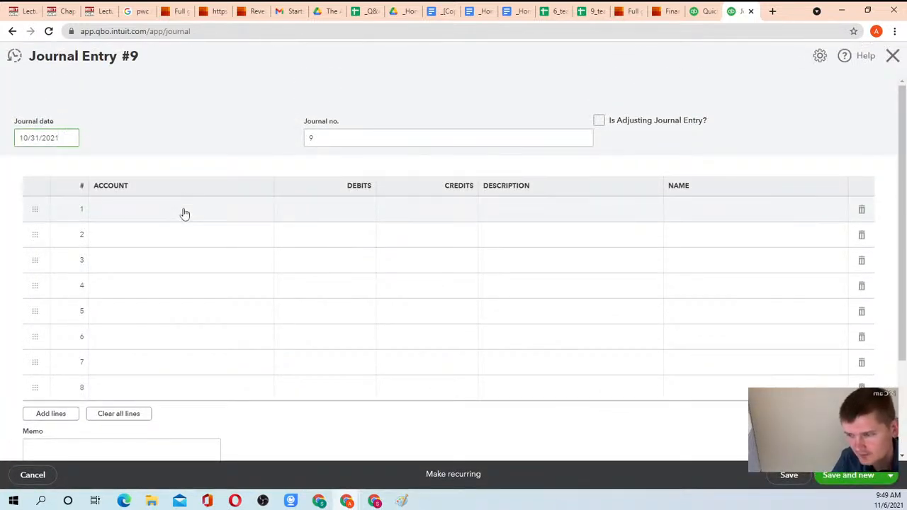
Step: Debit the Building2 fixed asset account 200,000 on the first line of the journal entry
left_click(184, 212)
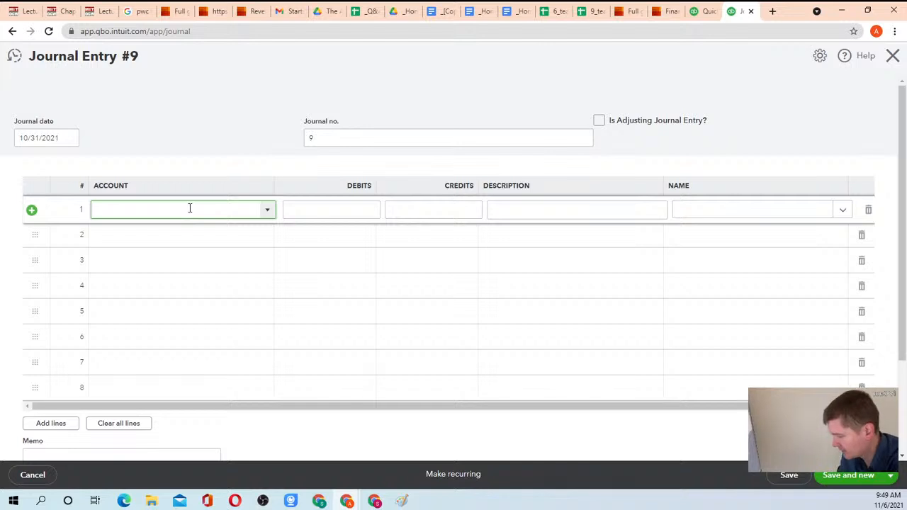
type("Building2")
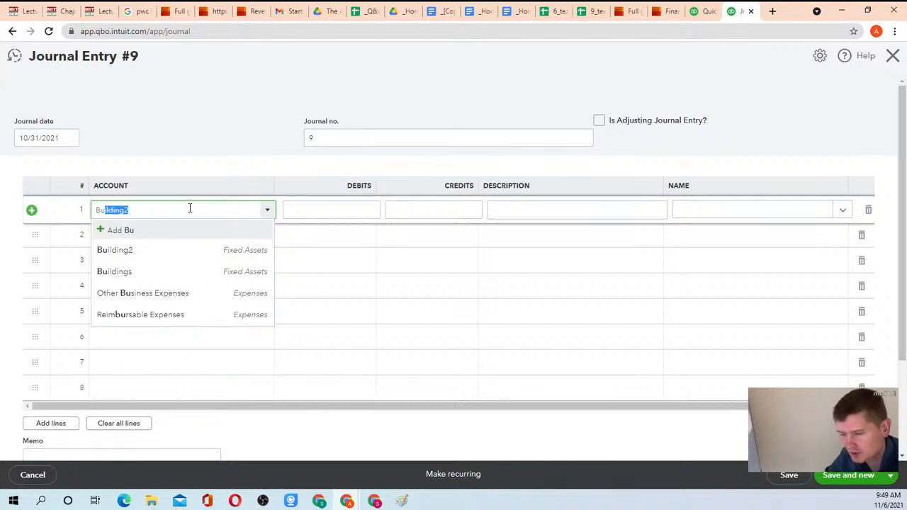
left_click(139, 248)
left_click(354, 210)
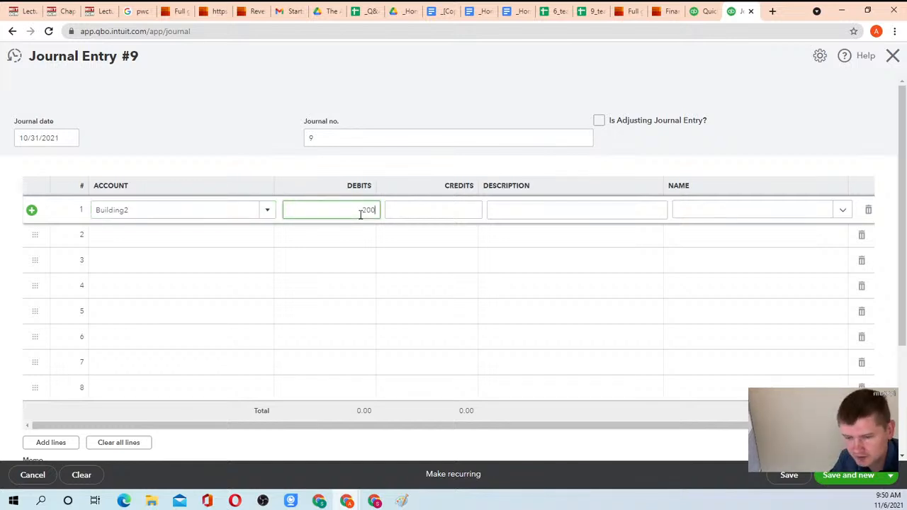
type("2000000")
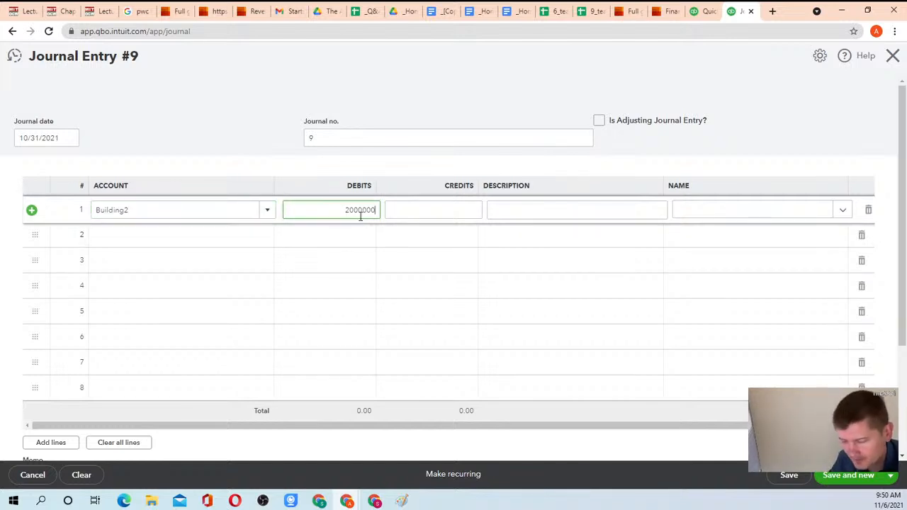
Step: Assign the Cash on hand 1 account to the second journal line
left_click(234, 236)
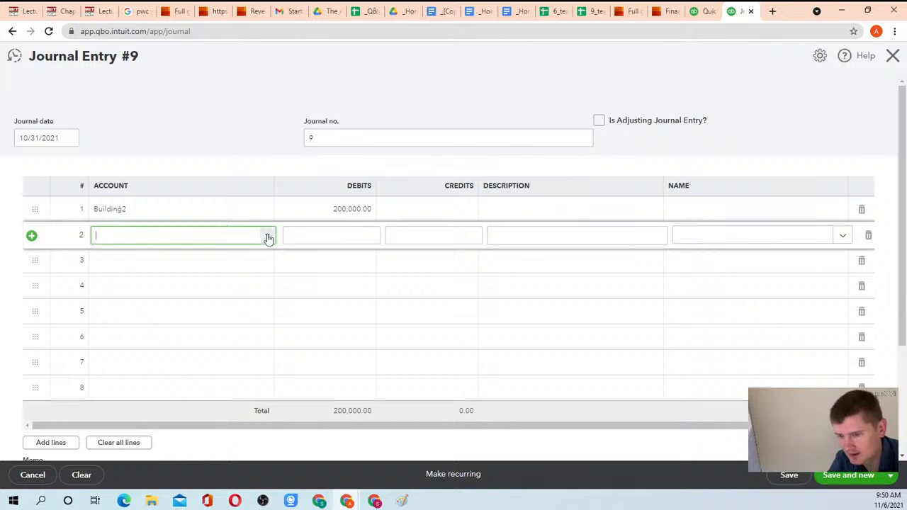
type("cah")
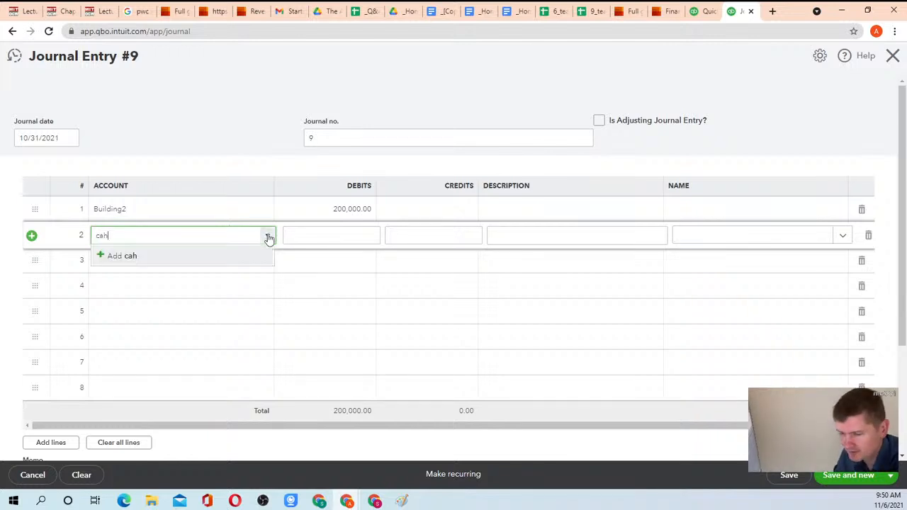
key("BackSpace")
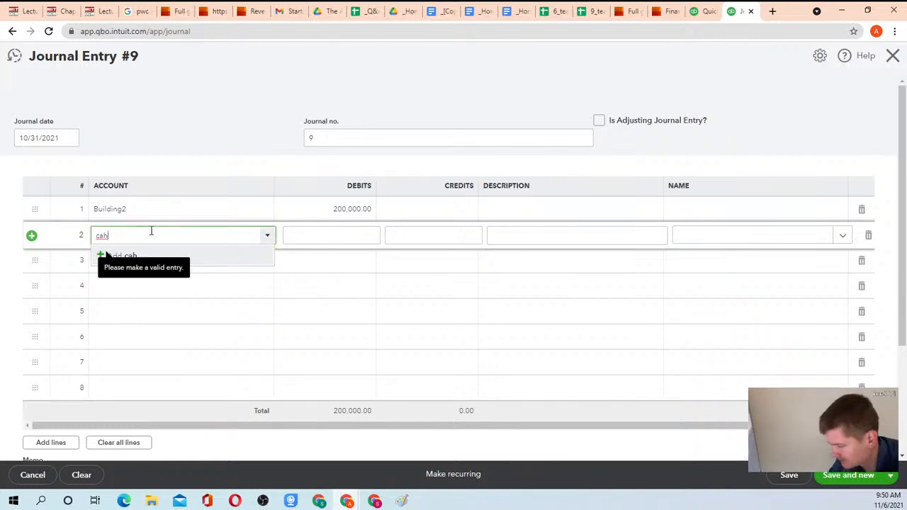
type("sh on hand 1")
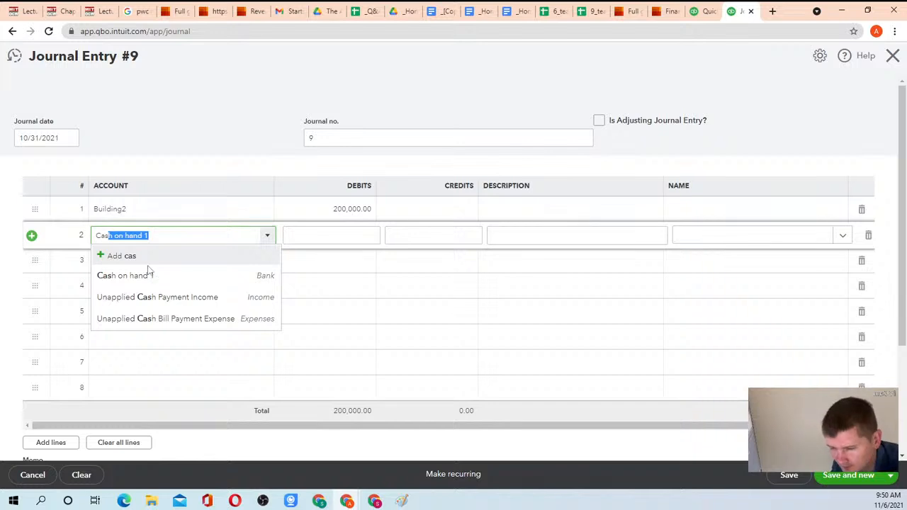
left_click(148, 273)
Step: Assign Current Mortgage to the third journal line and Non-current Mortgage to the fourth
left_click(146, 263)
left_click(265, 260)
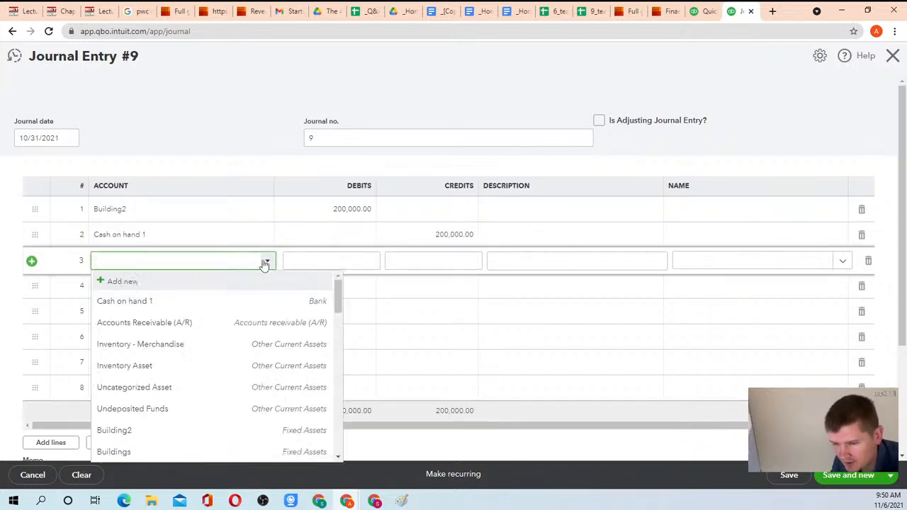
type("m")
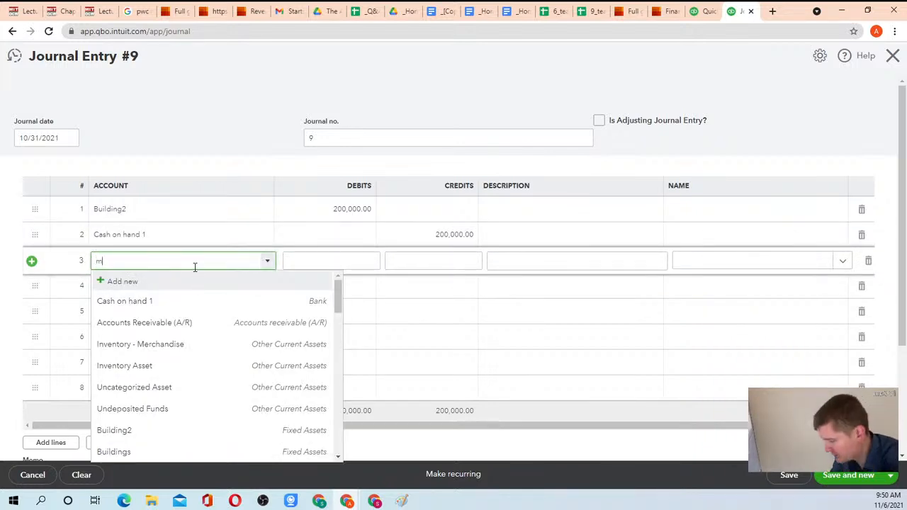
type("or")
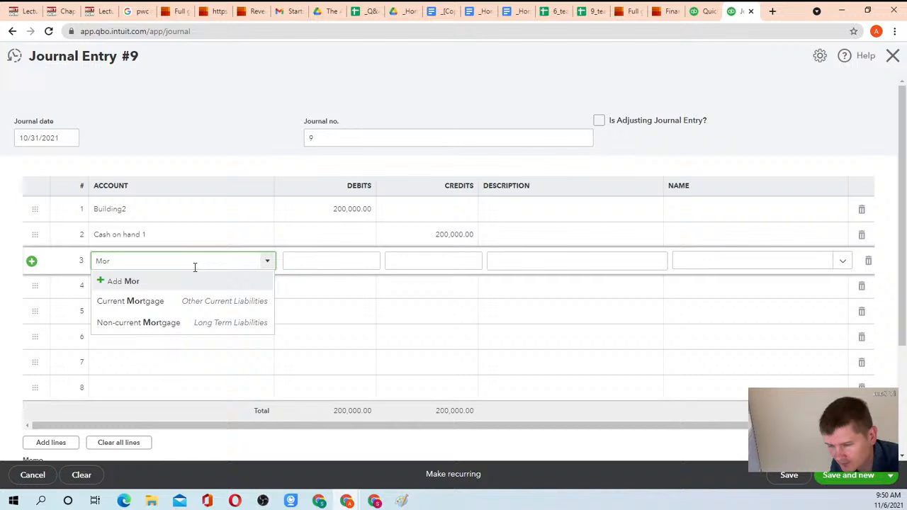
left_click(175, 304)
left_click(161, 287)
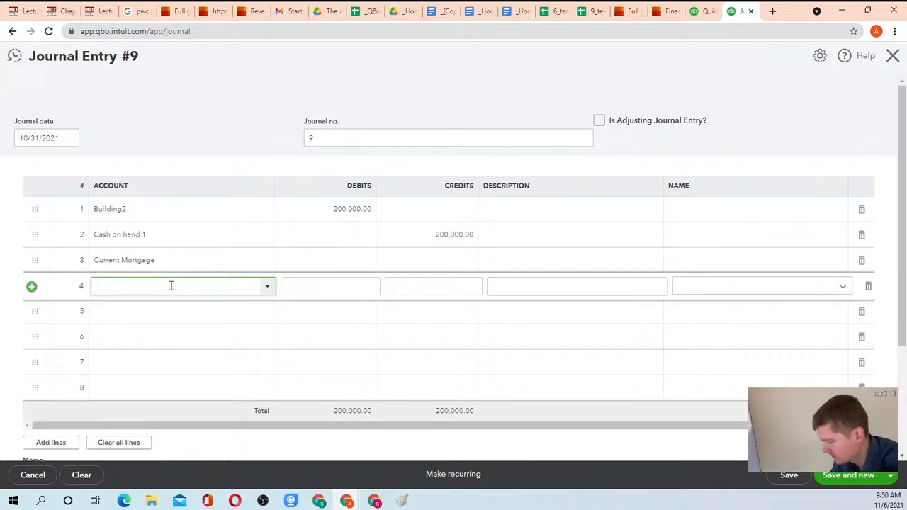
type("mor")
left_click(149, 347)
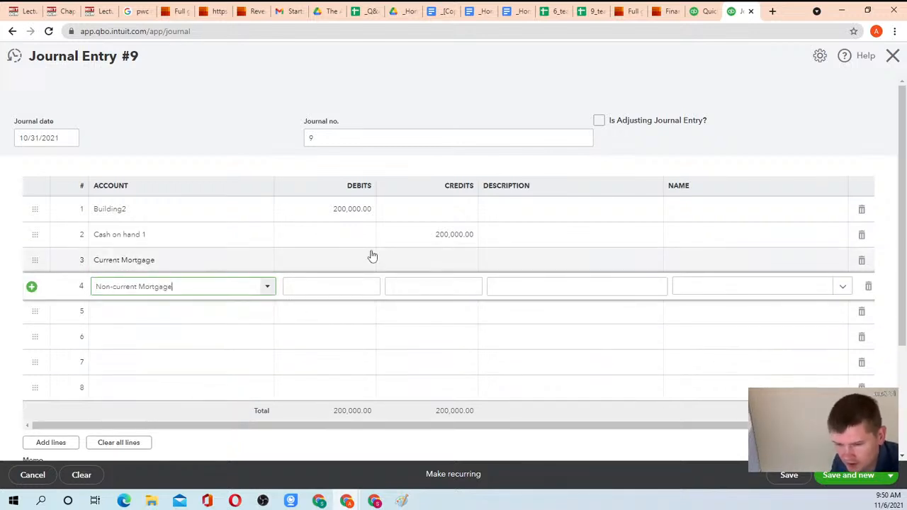
Step: Credit 50,000 to Cash on hand 1 and 148,000 to Current Mortgage, keeping the unsaved entry open
left_click(426, 235)
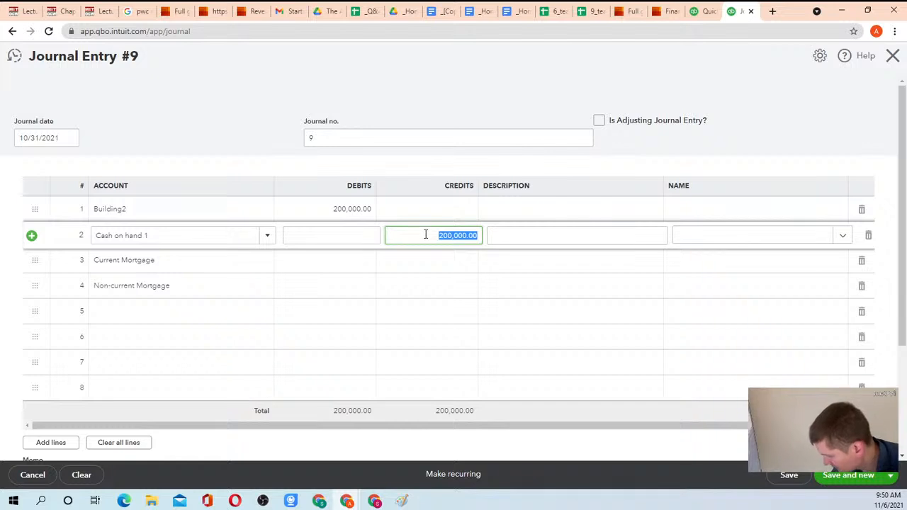
type("50000")
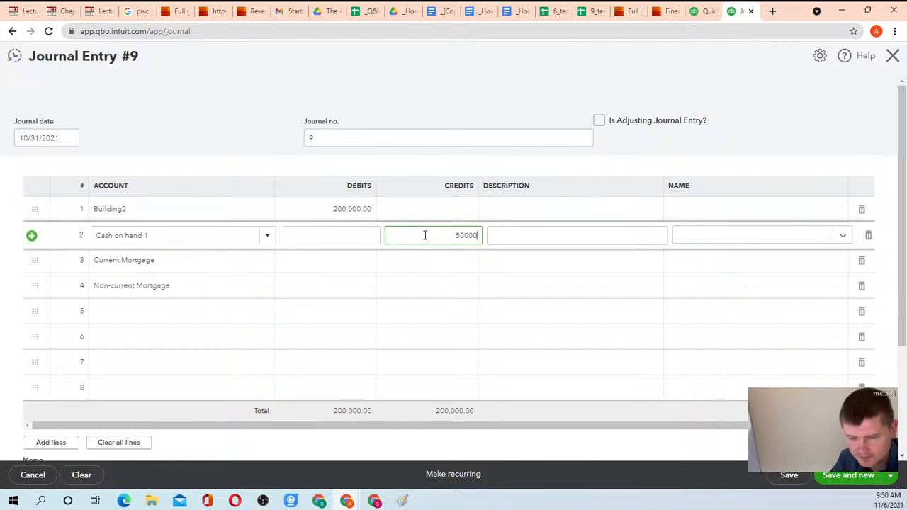
left_click(352, 262)
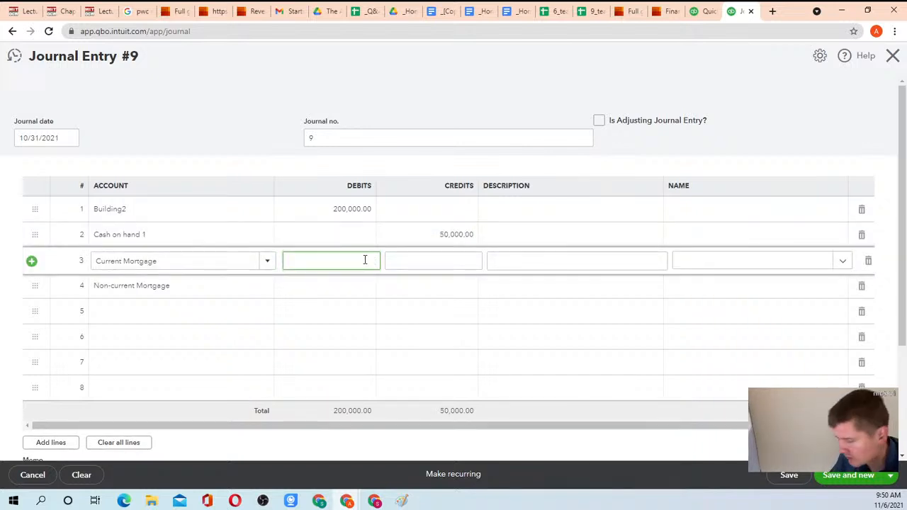
key("Escape")
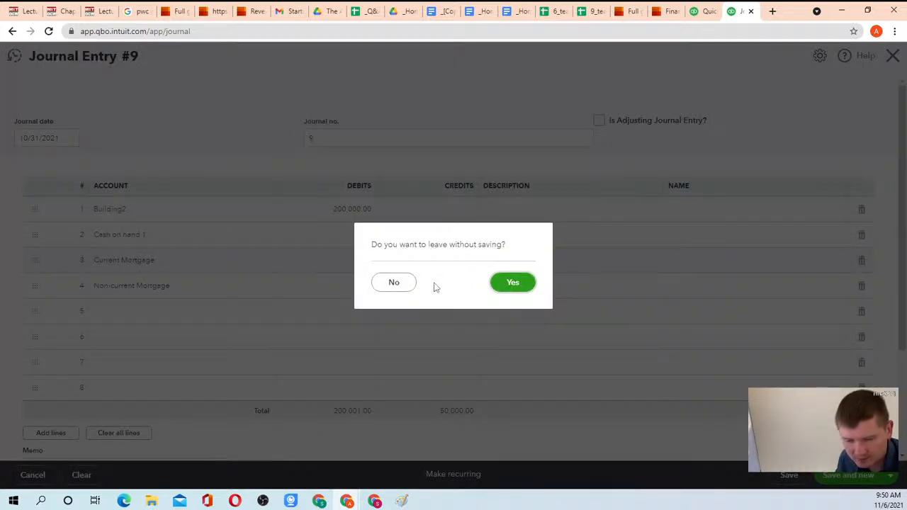
left_click(397, 283)
left_click(437, 261)
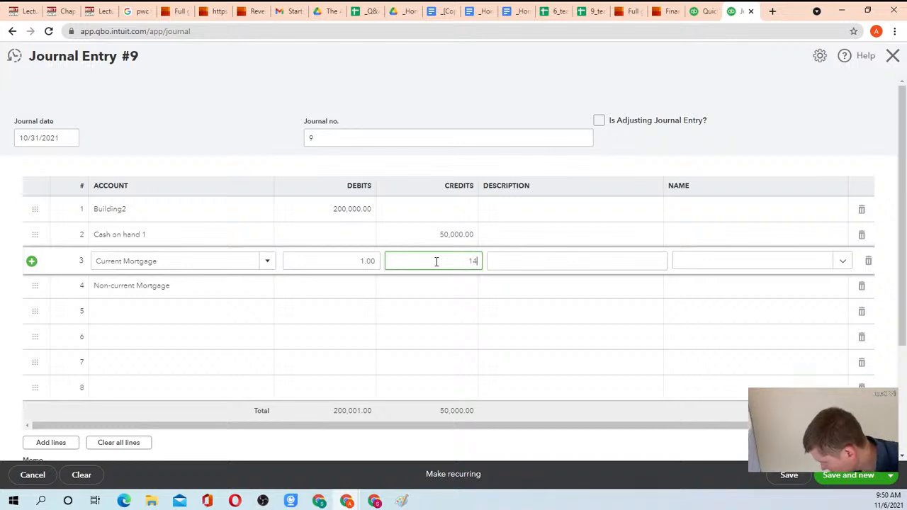
type("148,000")
Step: Credit 2,999 to Non-current Mortgage and try to save the journal entry
left_click(438, 287)
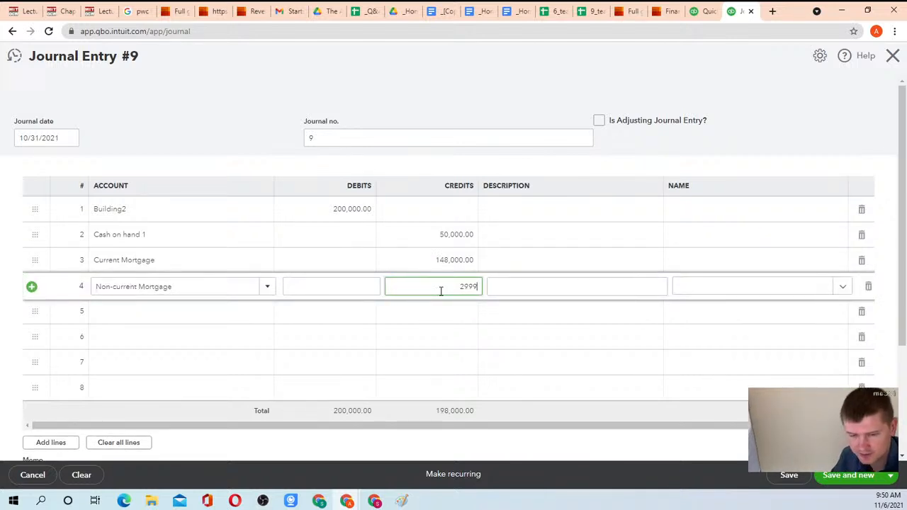
left_click(357, 259)
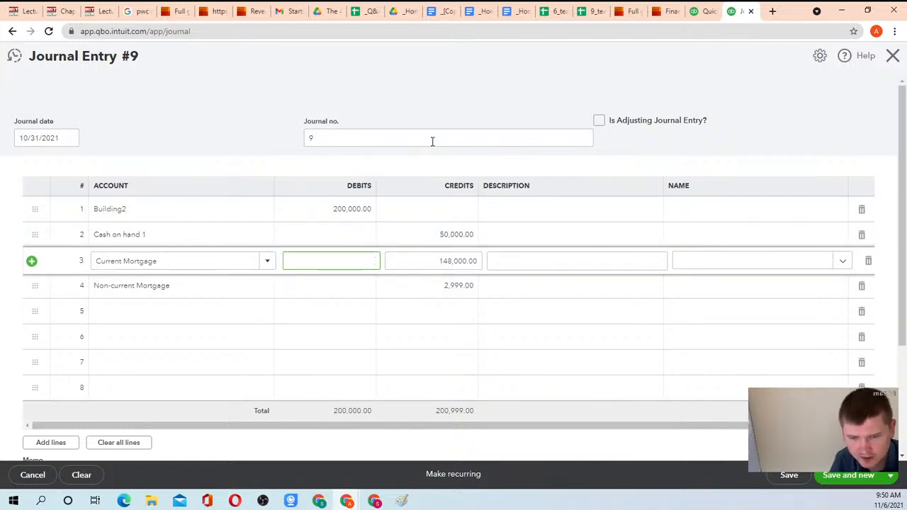
left_click(456, 110)
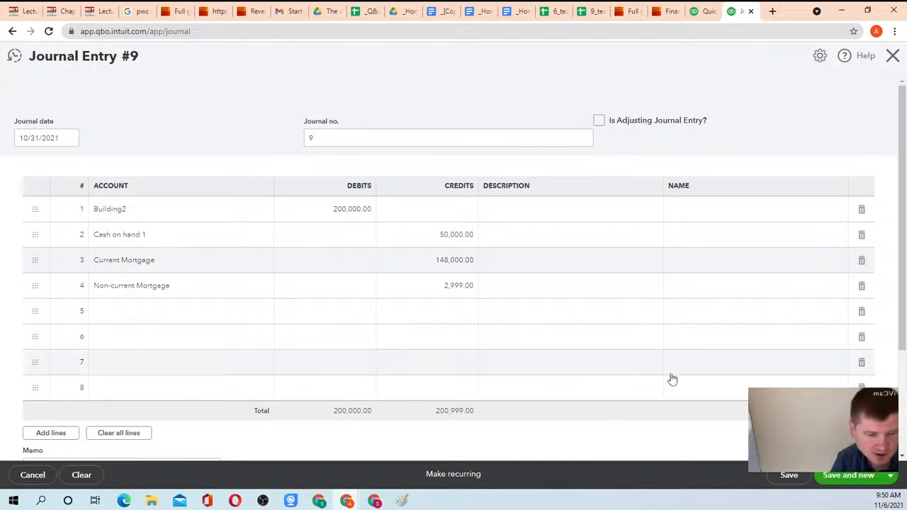
left_click(843, 476)
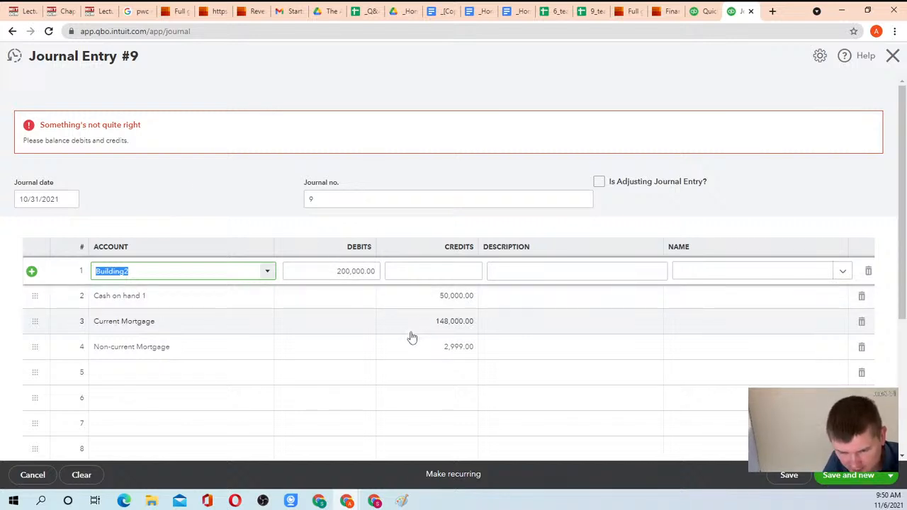
left_click(434, 173)
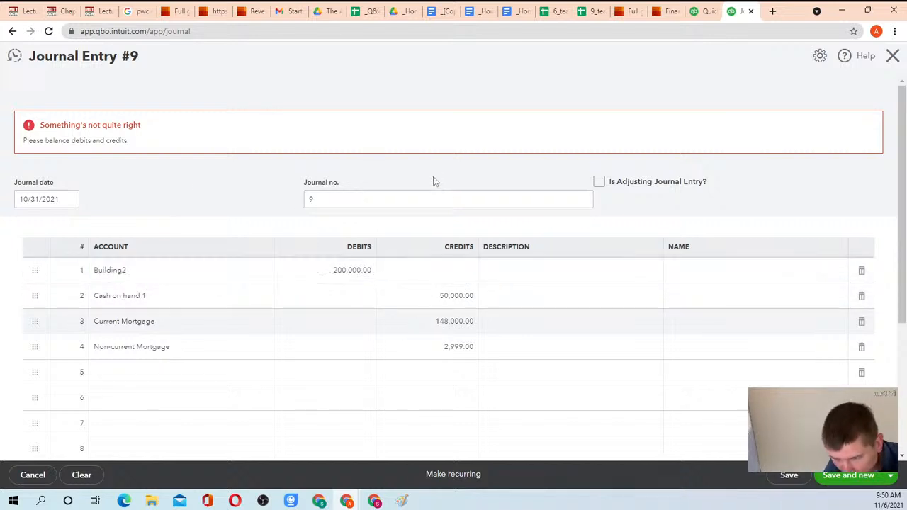
Step: Set the Non-current Mortgage credit to 2,000 on the fourth journal line
scroll(373, 319, "down", 2)
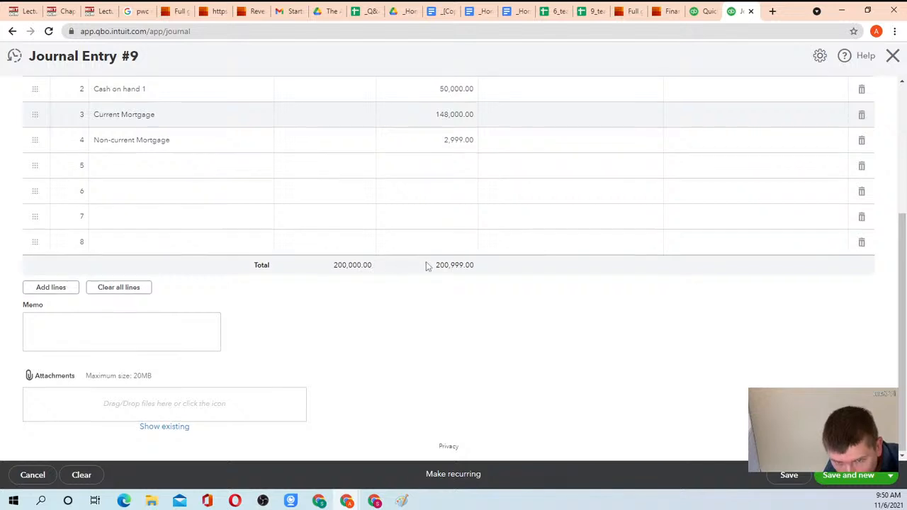
scroll(429, 241, "up", 1)
left_click(432, 197)
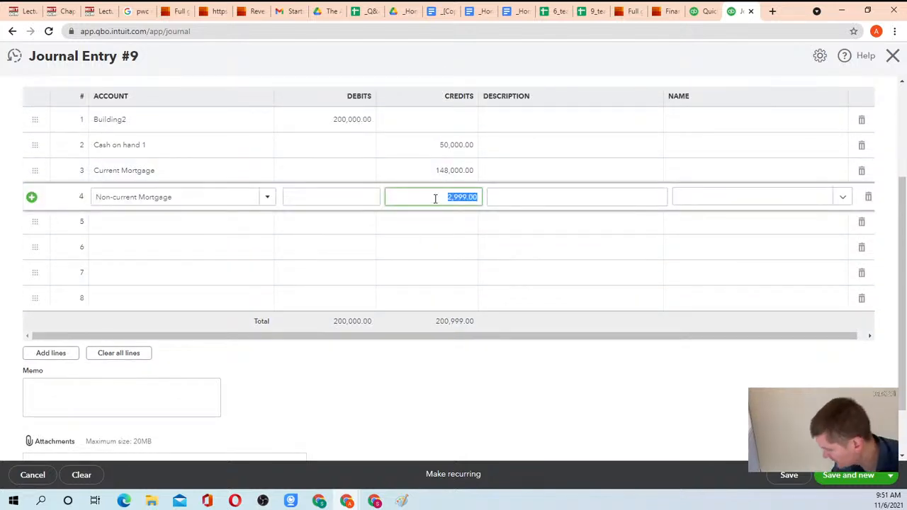
type("2,")
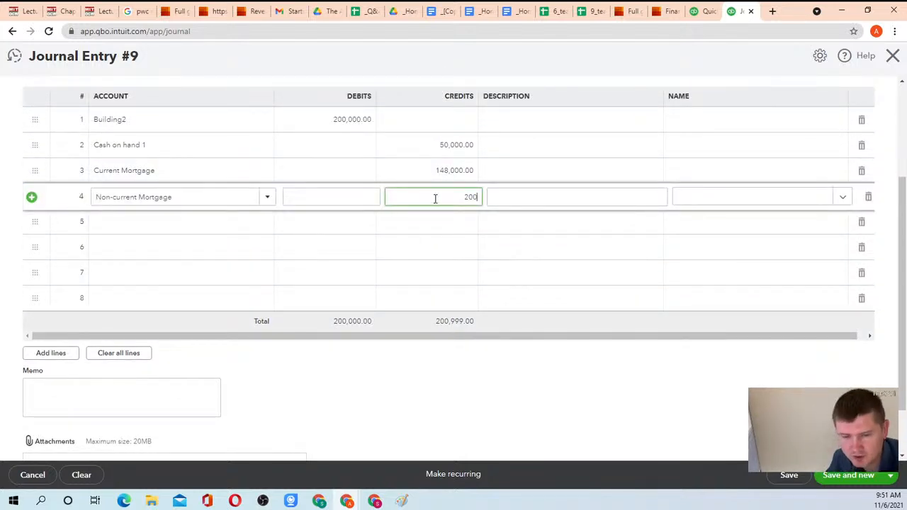
type("000")
left_click(443, 250)
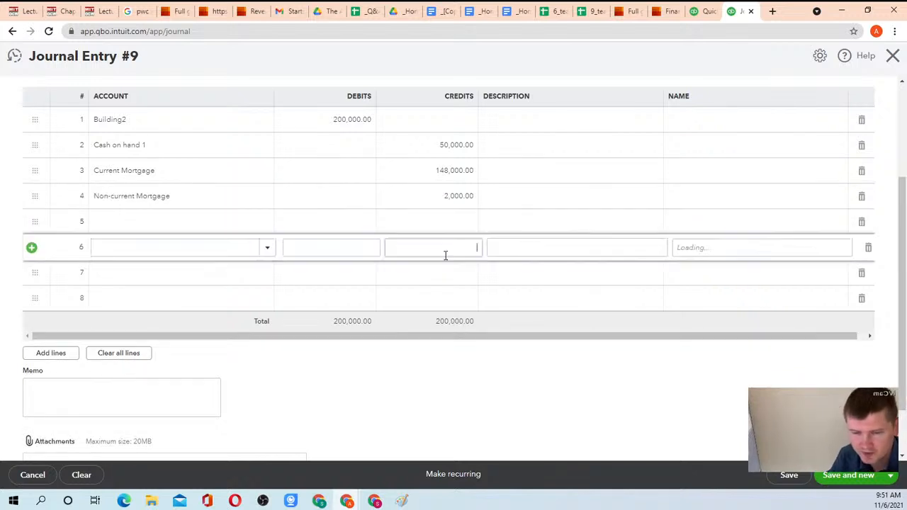
Step: Check the journal lines and totals, then save and close the building acquisition entry
scroll(679, 337, "up", 3)
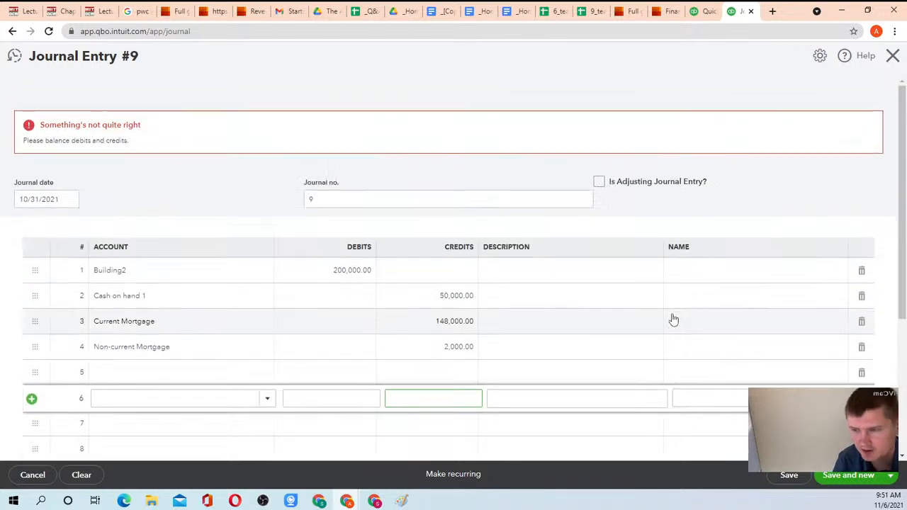
scroll(403, 237, "down", 2)
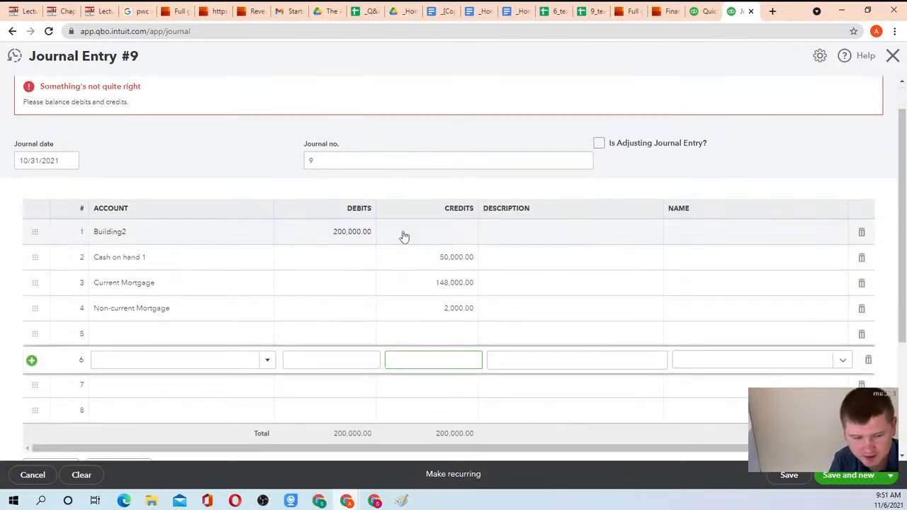
left_click(779, 477)
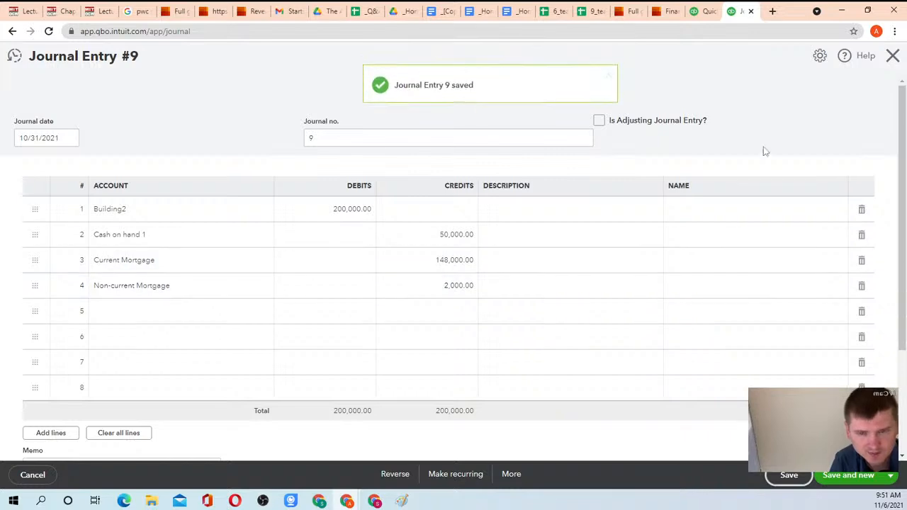
left_click(891, 60)
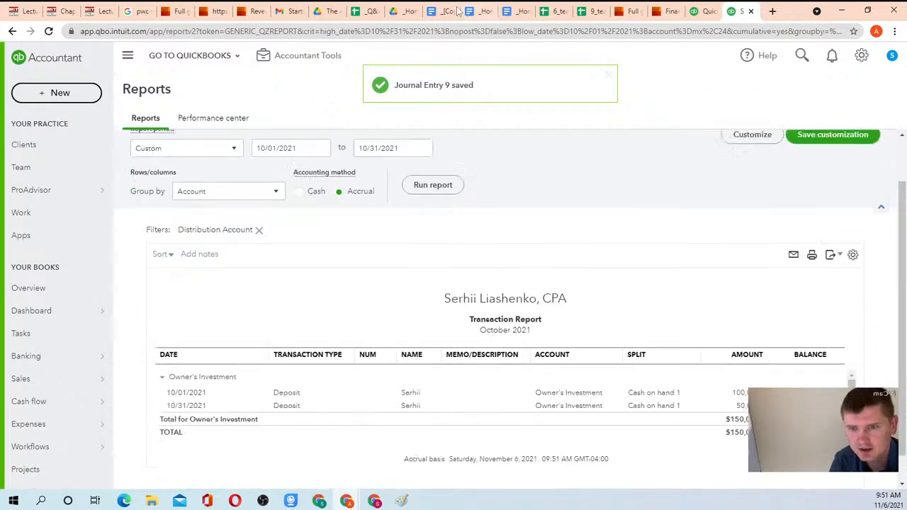
Step: Switch to the Homework 2 instructions in Google Docs and read sections 2.4 and 2.4.1 on establishing an inventory item
left_click(440, 10)
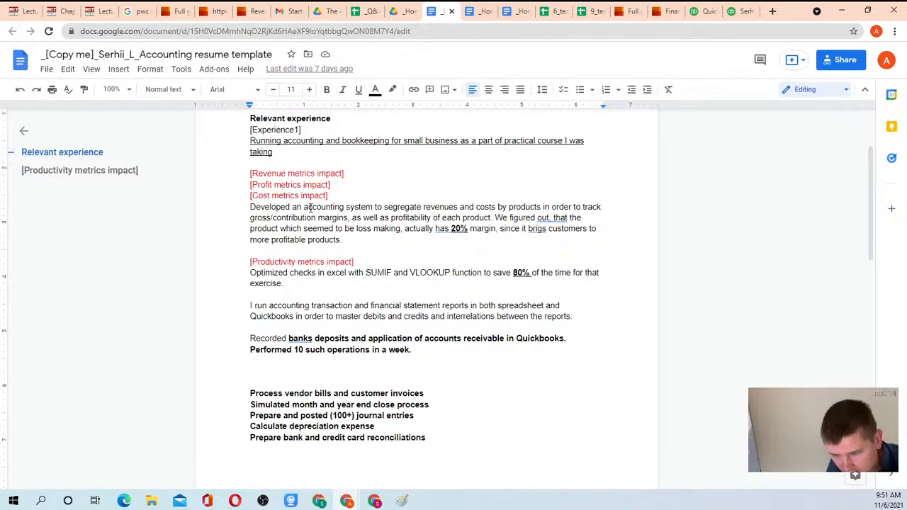
left_click(470, 5)
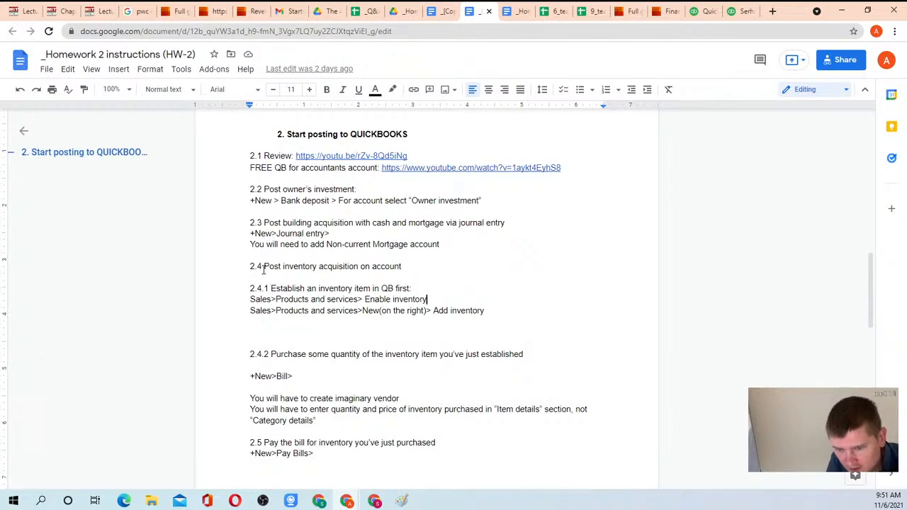
left_click_drag(264, 268, 405, 269)
left_click(404, 271)
left_click_drag(268, 288, 482, 311)
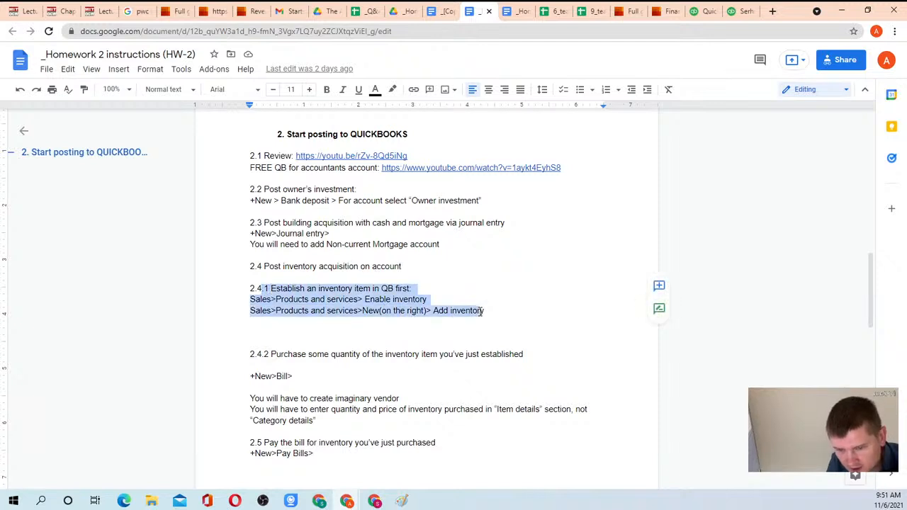
left_click(481, 312)
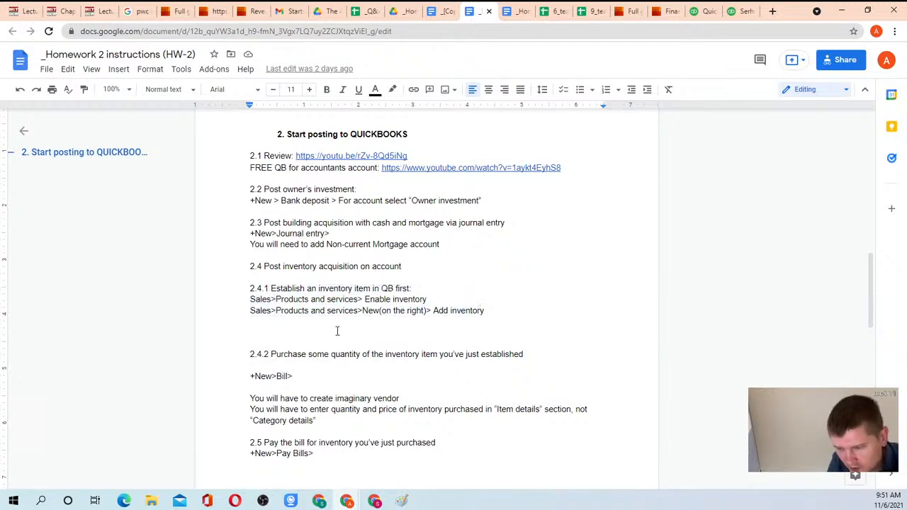
Step: Switch back to QuickBooks and open the Products and Services list under Sales
left_click(742, 12)
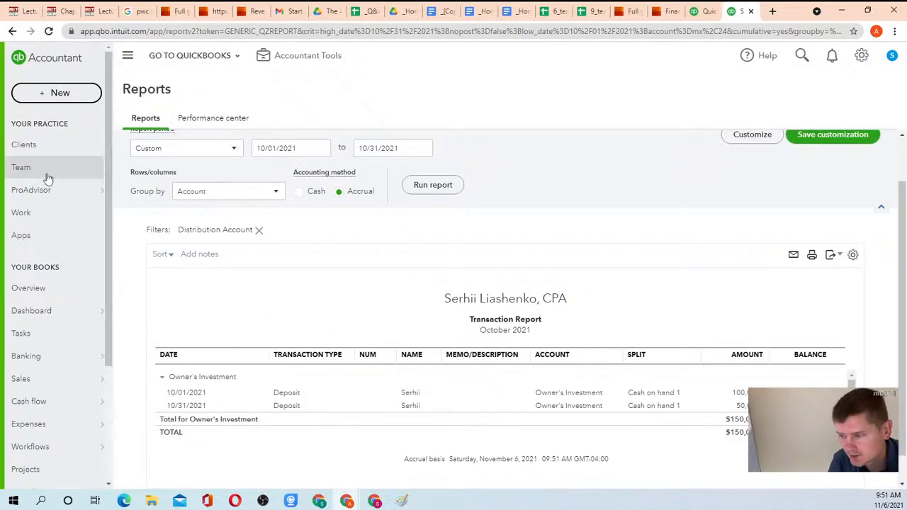
scroll(110, 202, "down", 1)
scroll(77, 286, "down", 4)
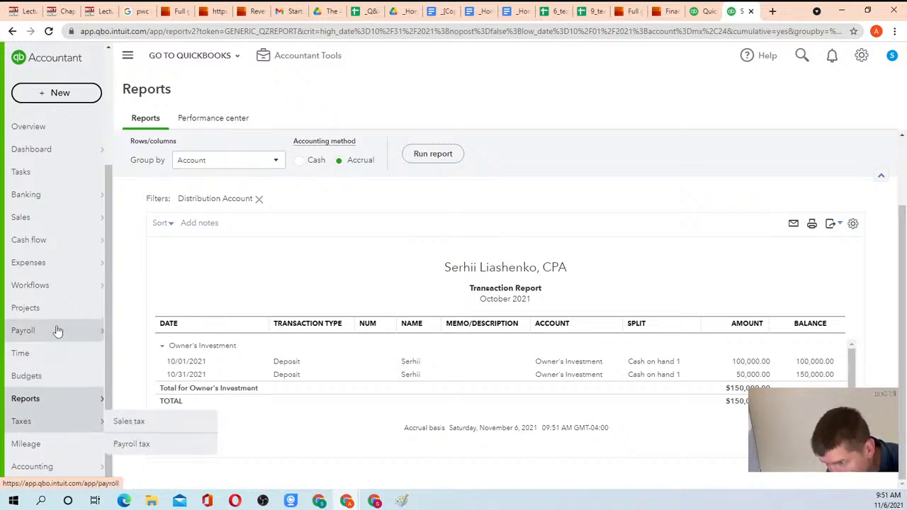
mouse_move(65, 221)
left_click(165, 307)
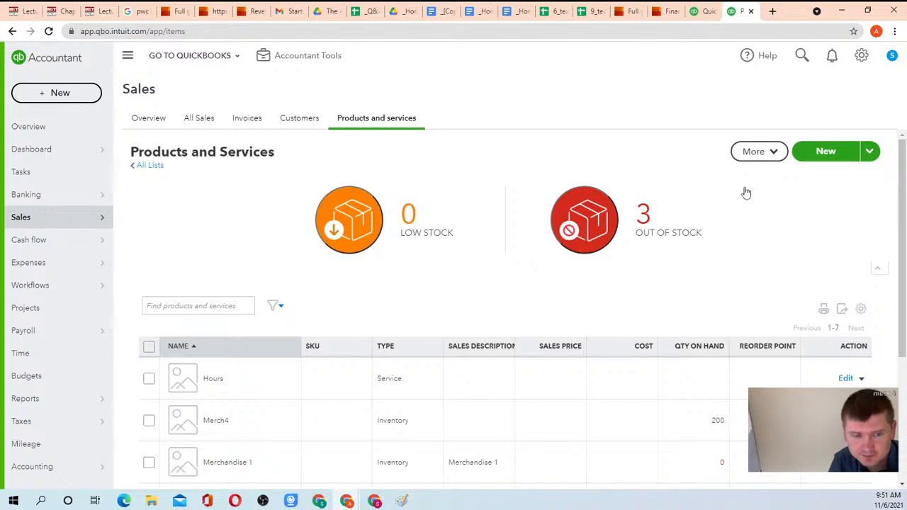
Step: View the blank form for a new Inventory product, close it unsaved, and look through the existing products and services
left_click(827, 152)
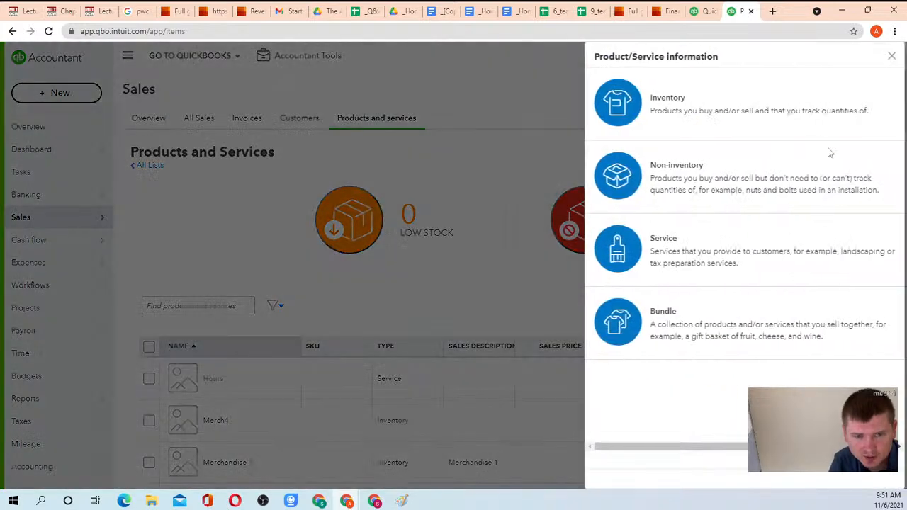
left_click(695, 109)
left_click(668, 132)
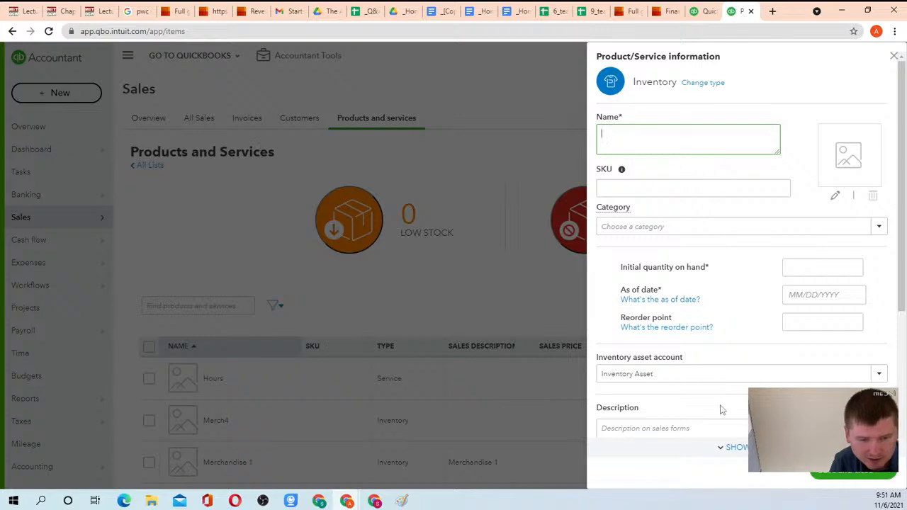
left_click(894, 56)
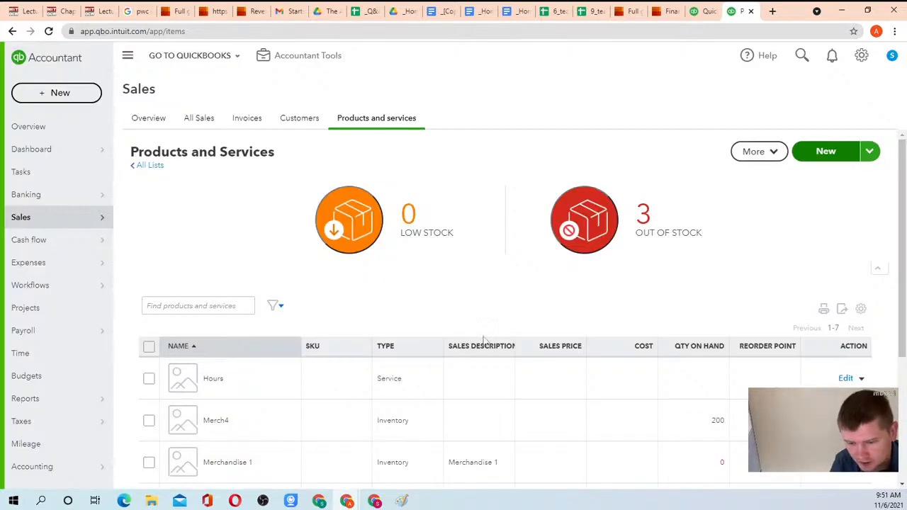
scroll(484, 340, "down", 3)
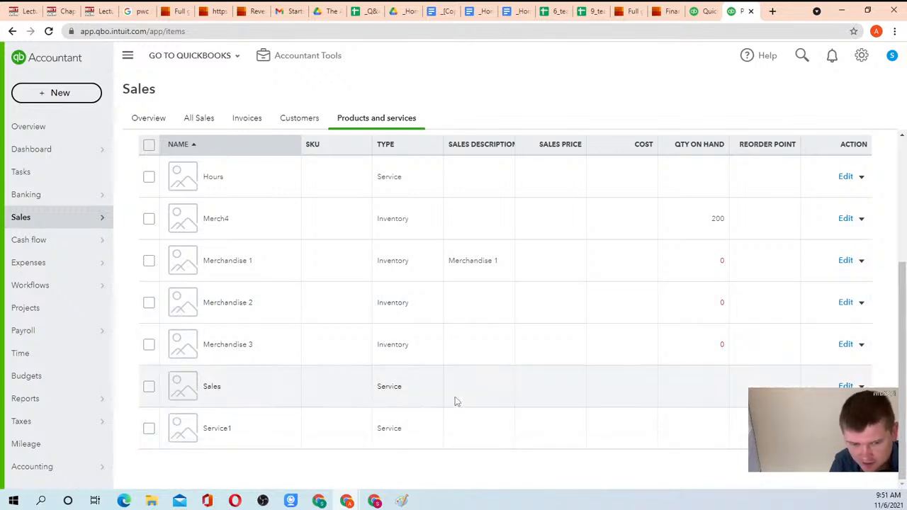
scroll(510, 318, "up", 3)
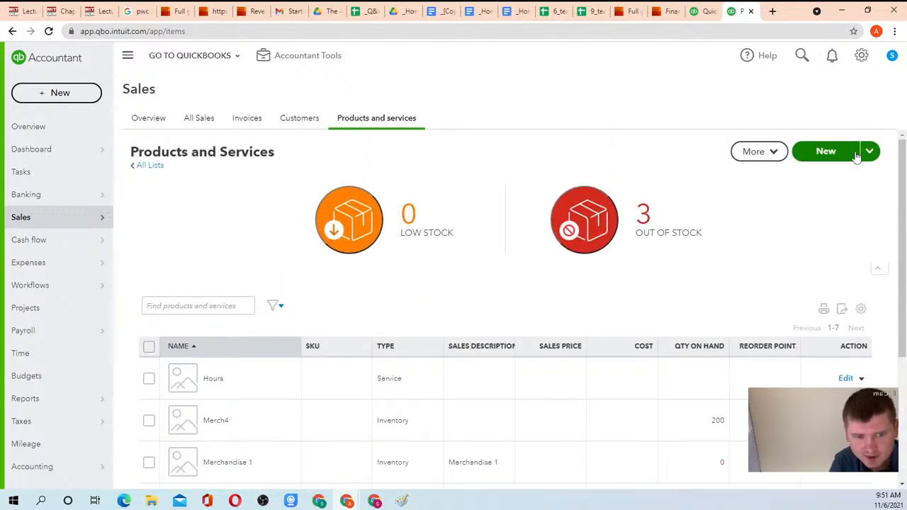
scroll(380, 370, "down", 3)
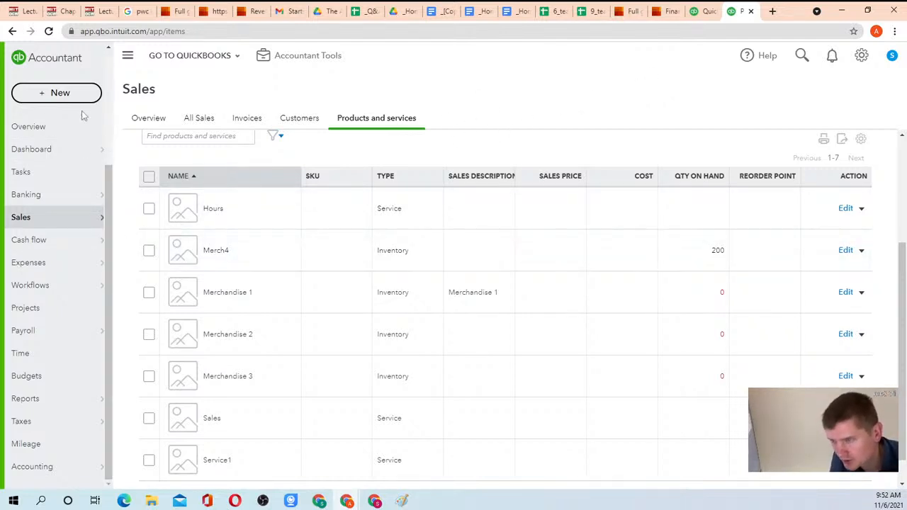
Step: Return to the Homework 2 instructions and review the inventory setup lines and section 2.4.2 on purchasing inventory through a bill
left_click(65, 92)
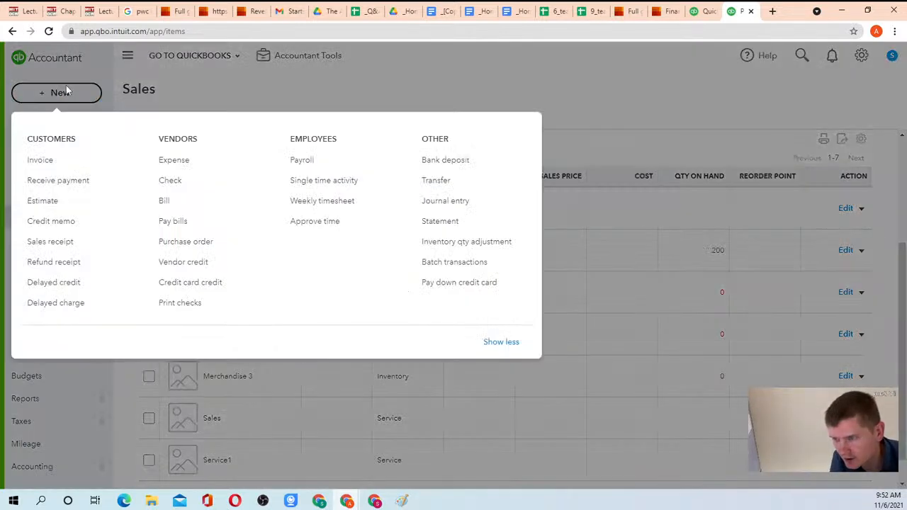
left_click(476, 12)
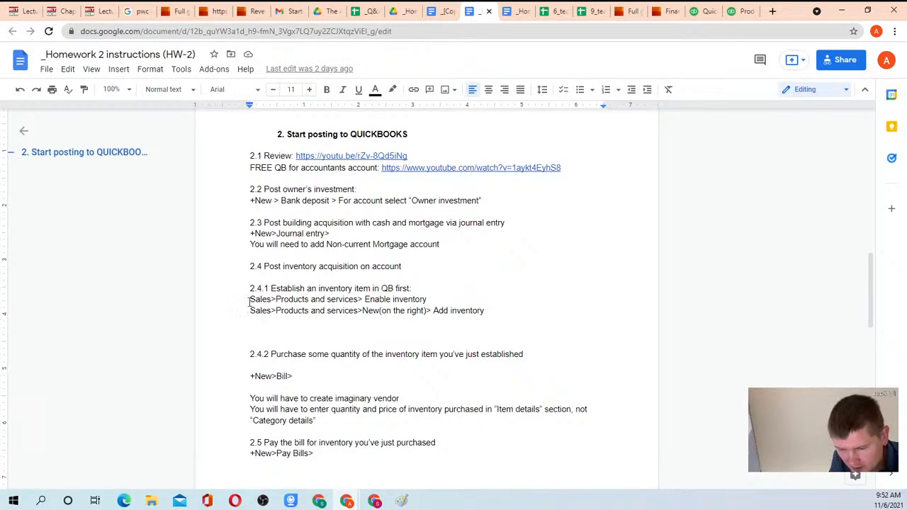
left_click_drag(250, 299, 428, 299)
left_click(427, 299)
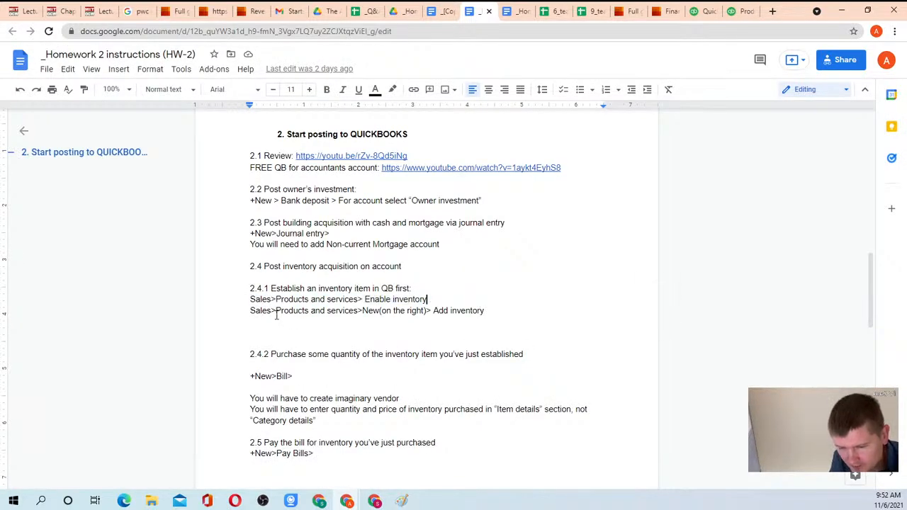
left_click_drag(250, 310, 509, 311)
left_click(509, 312)
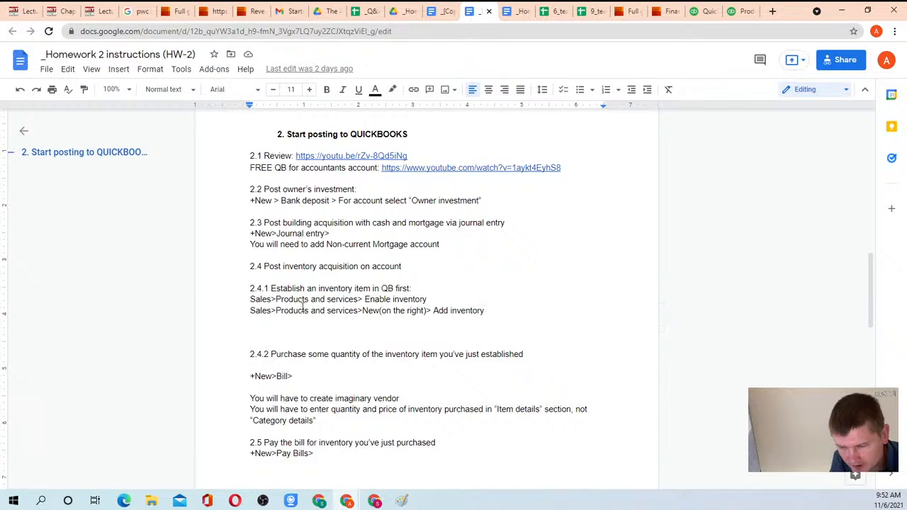
left_click_drag(272, 354, 525, 355)
left_click(524, 355)
left_click_drag(252, 376, 294, 376)
left_click(294, 376)
Step: Create a new bill in QuickBooks for Merch vendor2 with Net 15 payment terms
left_click(745, 11)
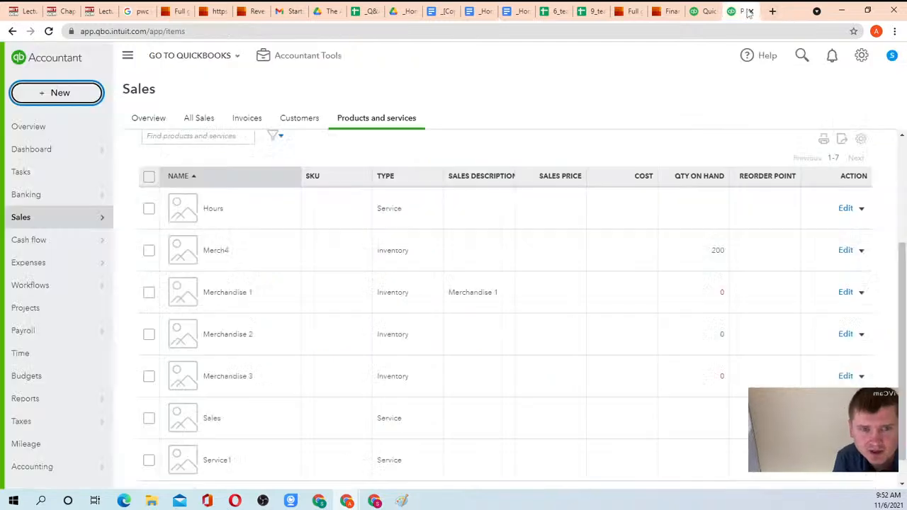
left_click(69, 97)
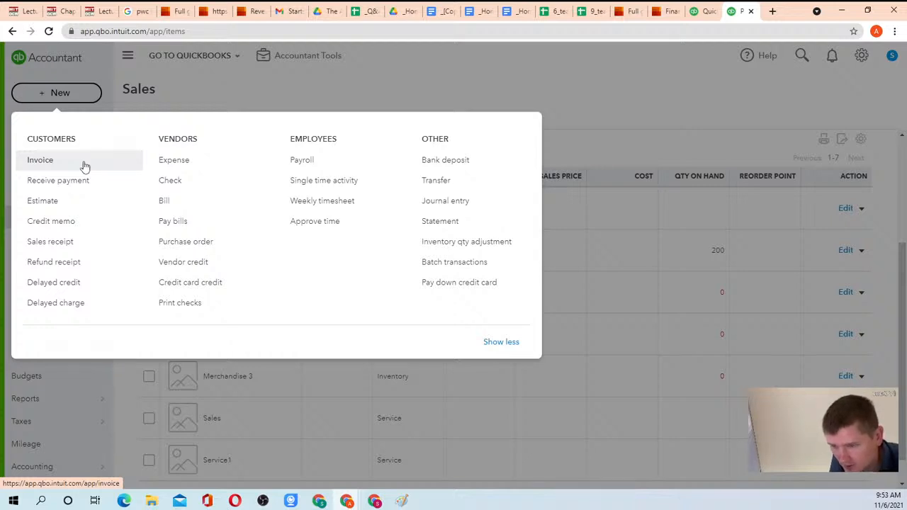
left_click(177, 204)
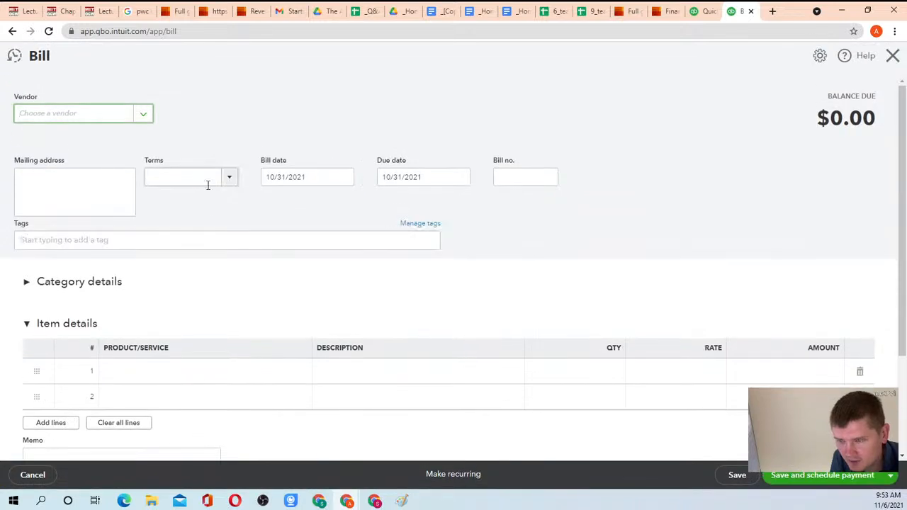
left_click(149, 118)
left_click(73, 166)
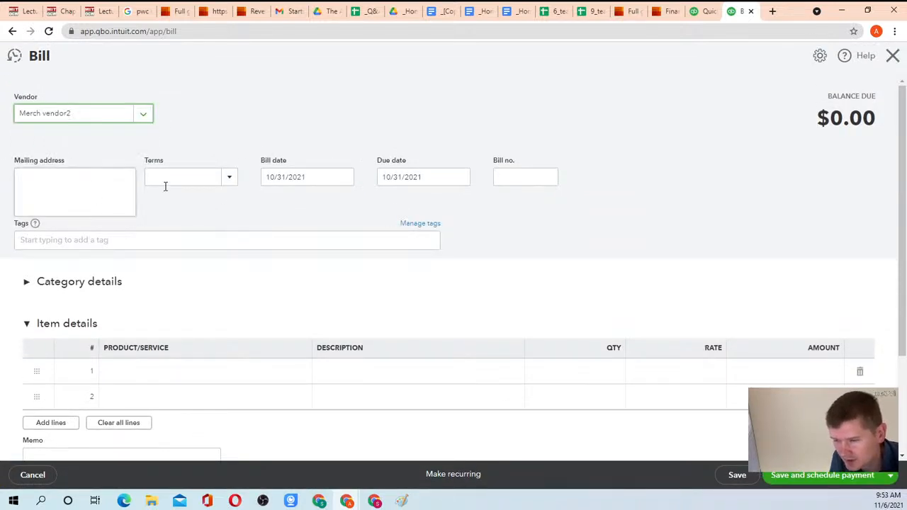
left_click(230, 187)
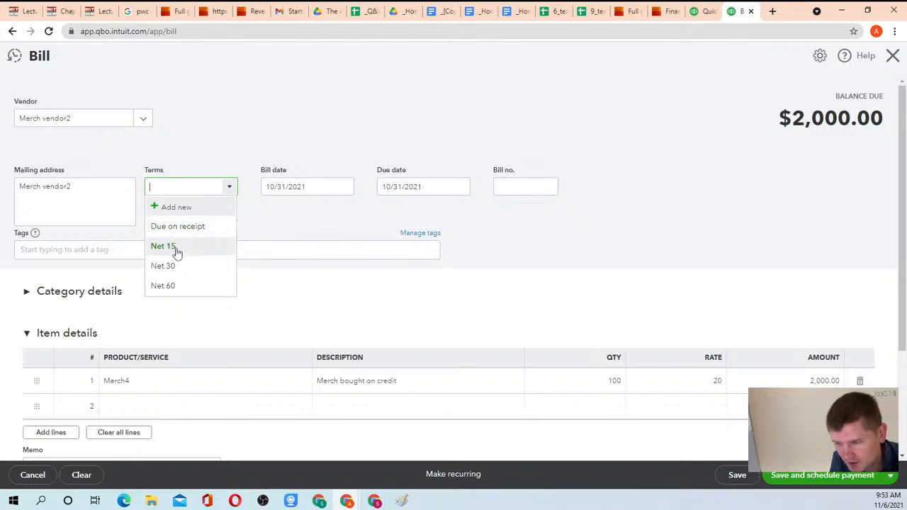
left_click(177, 248)
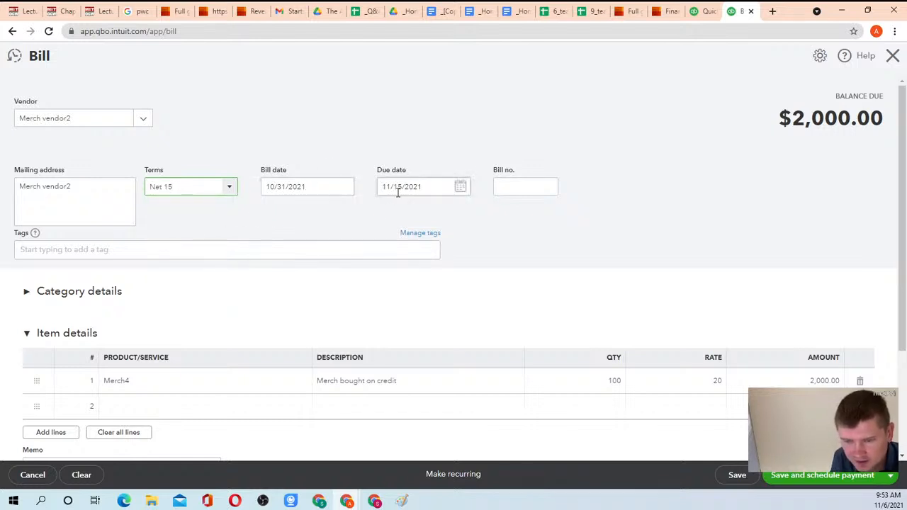
Step: Set the Merch4 quantity to 1,000 in the bill's item details, then save and close the bill
scroll(163, 305, "down", 2)
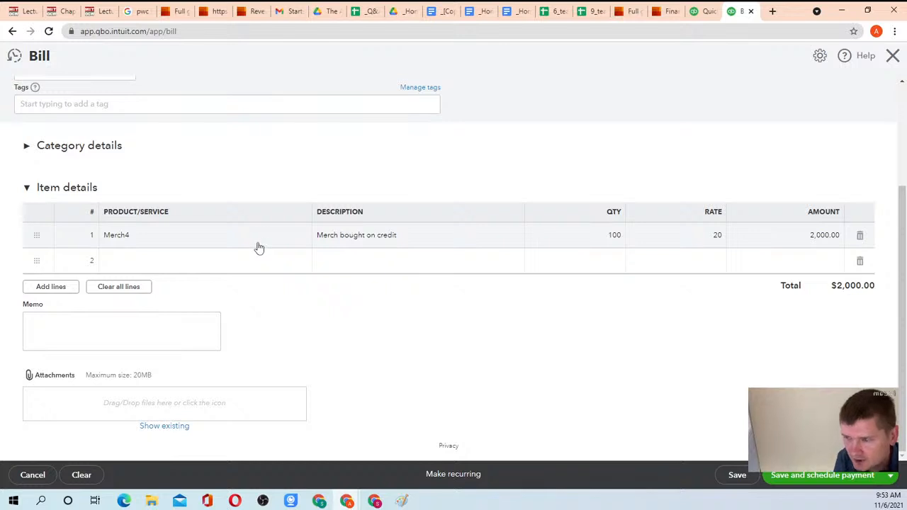
left_click(26, 146)
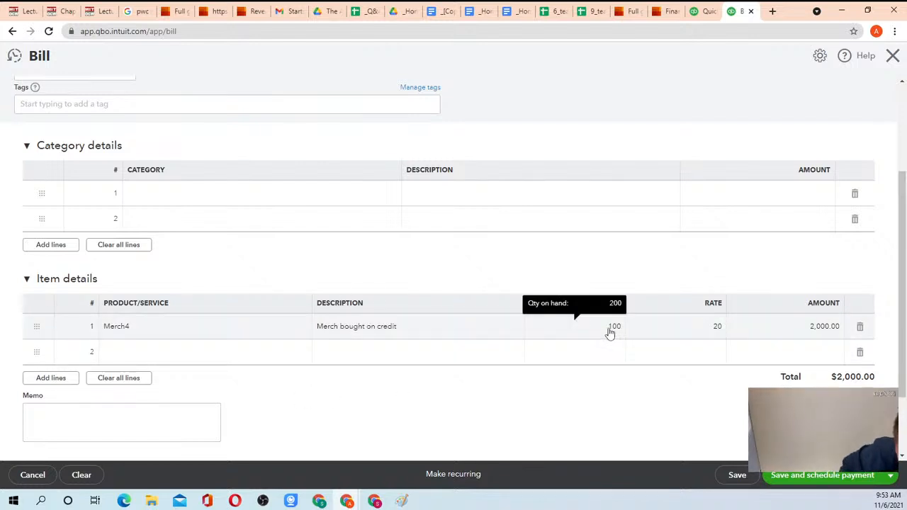
left_click(615, 328)
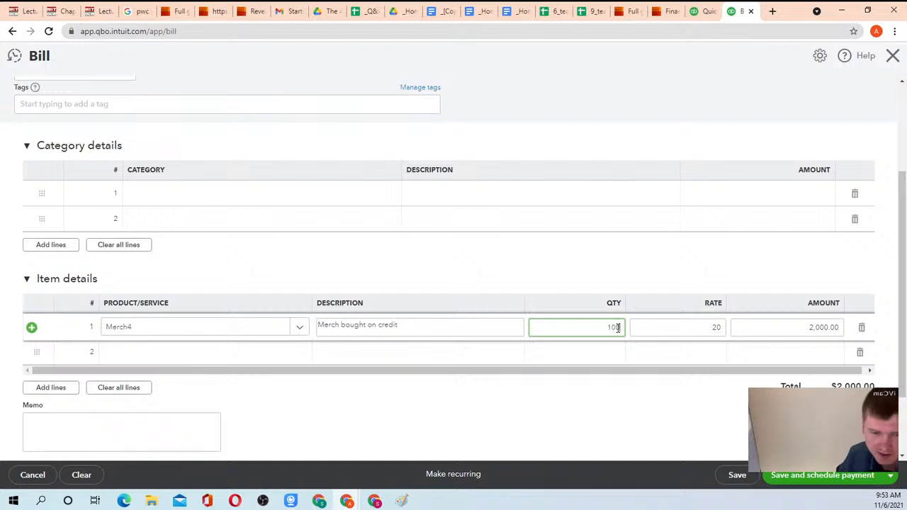
type("0")
left_click(625, 279)
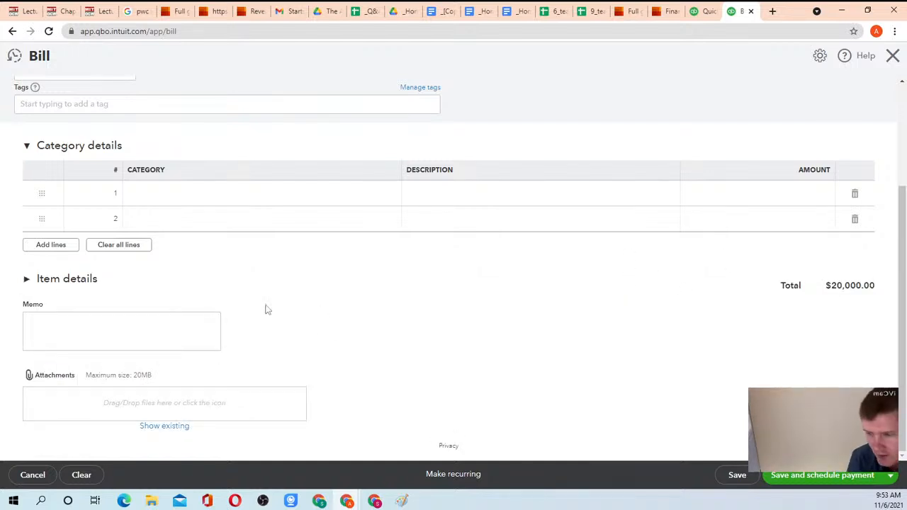
left_click(28, 278)
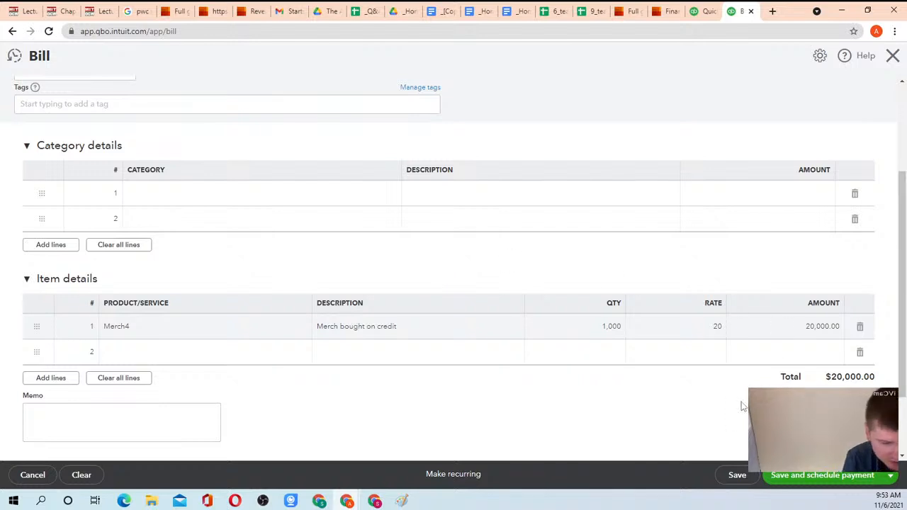
left_click(740, 476)
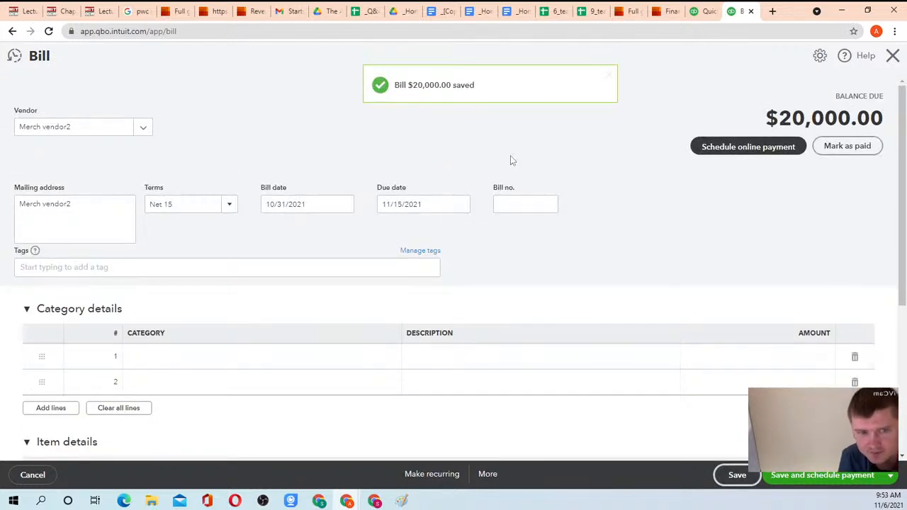
left_click(892, 56)
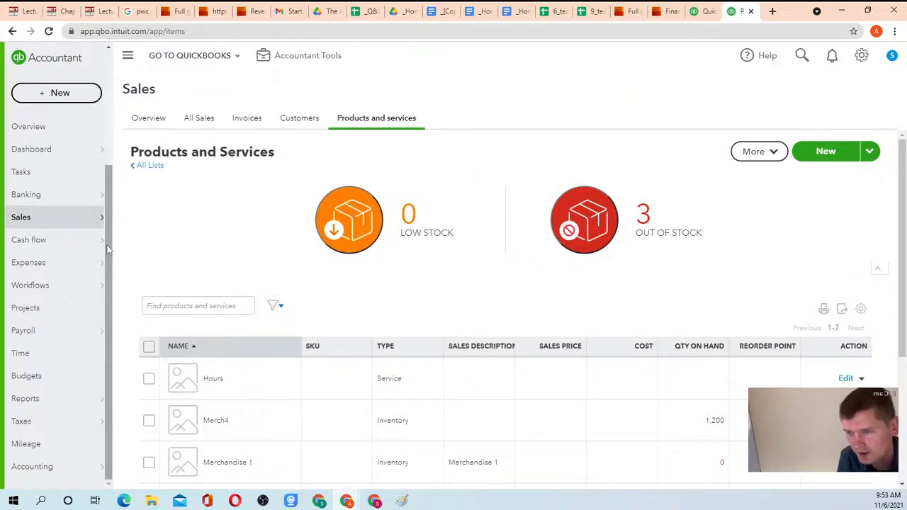
left_click(707, 11)
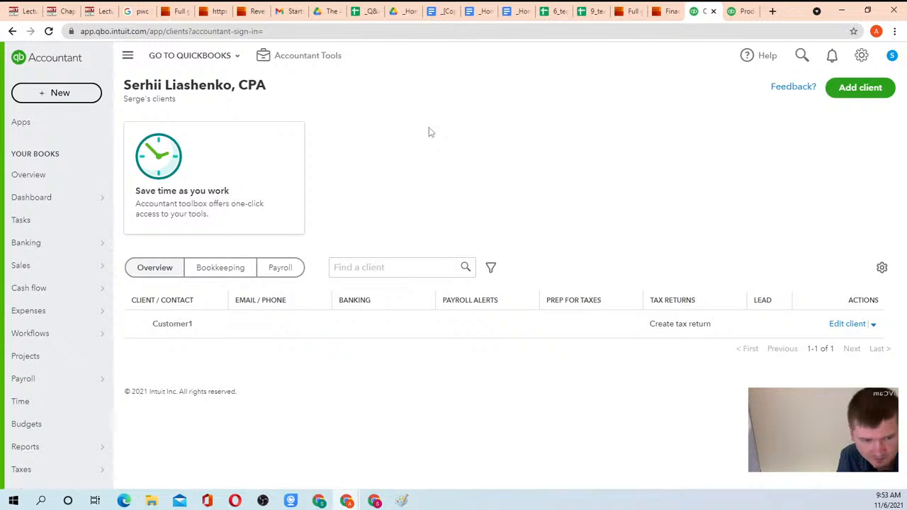
left_click(12, 31)
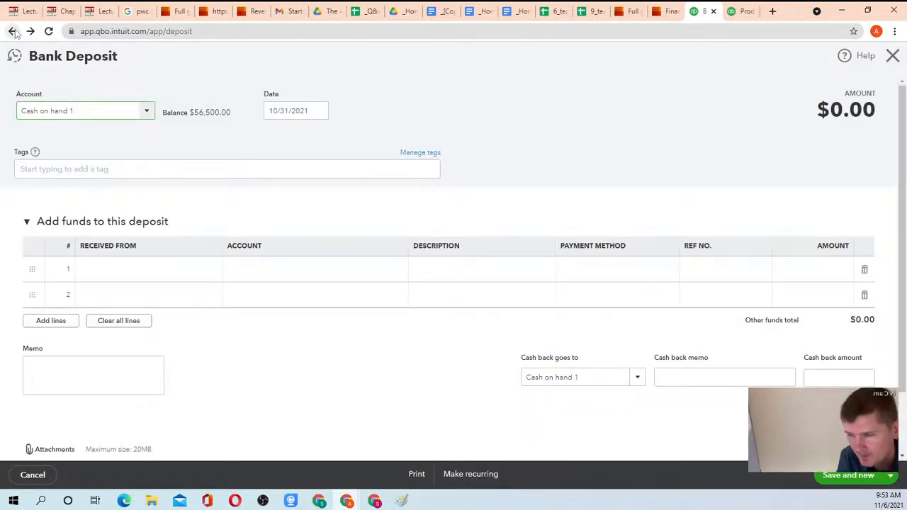
left_click(741, 10)
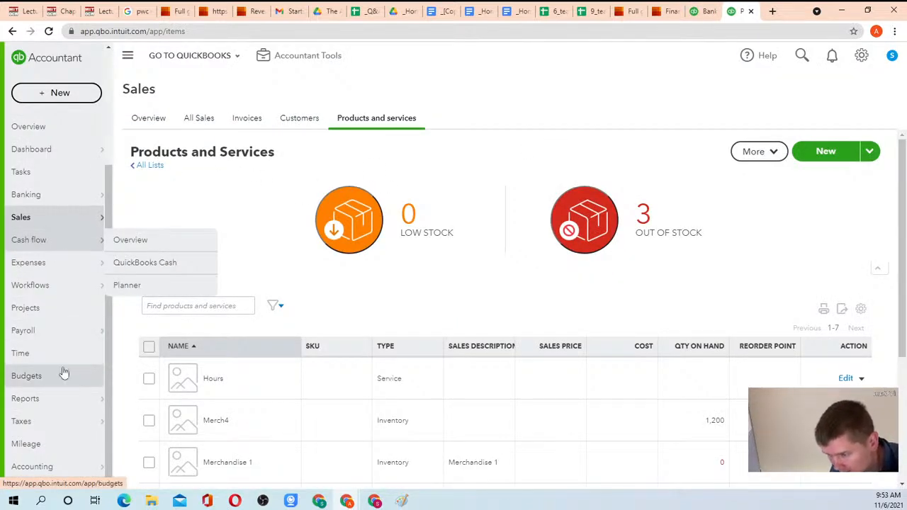
Step: Open the Balance Sheet report and examine the Accounts Payable line under current liabilities
mouse_move(63, 398)
left_click(121, 398)
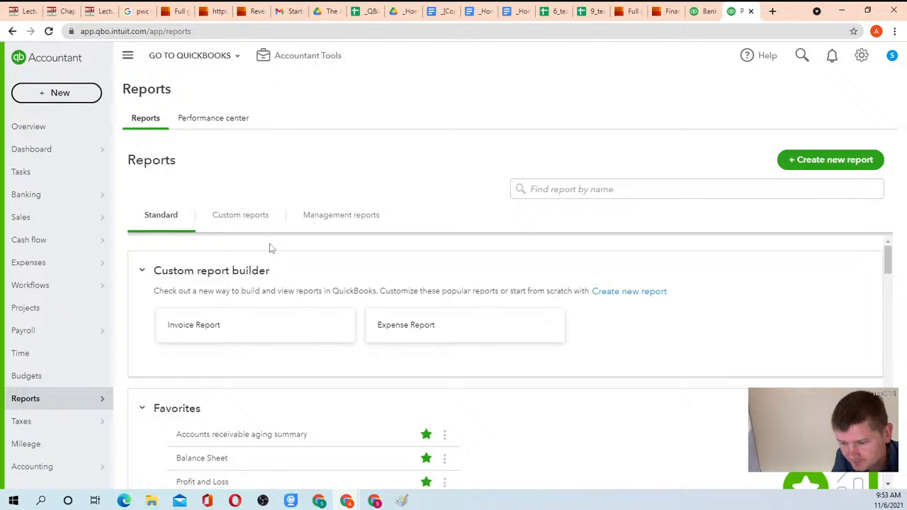
left_click(202, 458)
scroll(461, 284, "down", 5)
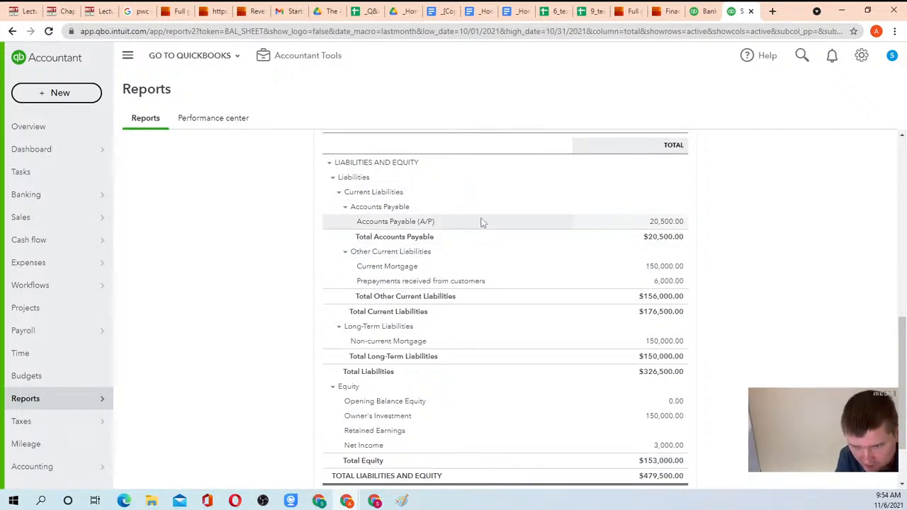
Step: Review the Balance Sheet's assets, open the transactions behind Inventory - Merchandise, and highlight the latest bill for merchandise bought on credit
scroll(480, 222, "down", 1)
scroll(485, 238, "up", 4)
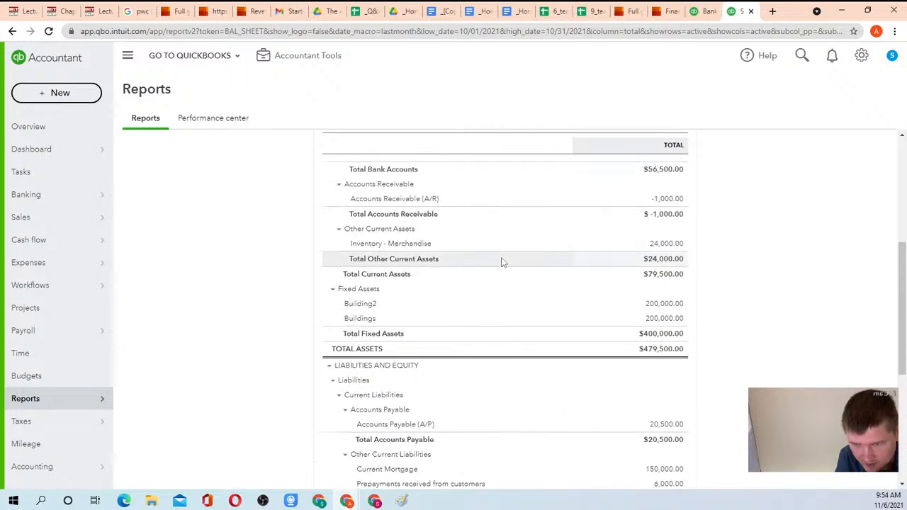
scroll(500, 262, "up", 3)
scroll(470, 307, "down", 2)
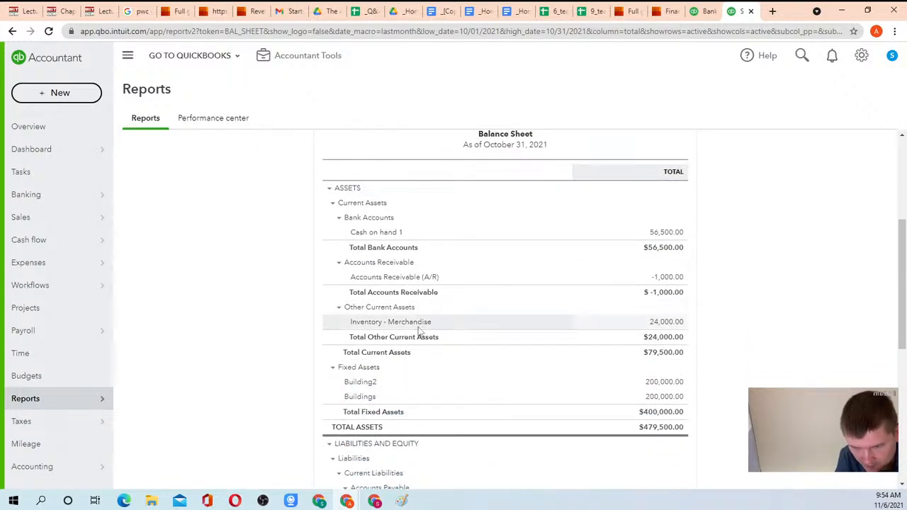
scroll(641, 325, "up", 3)
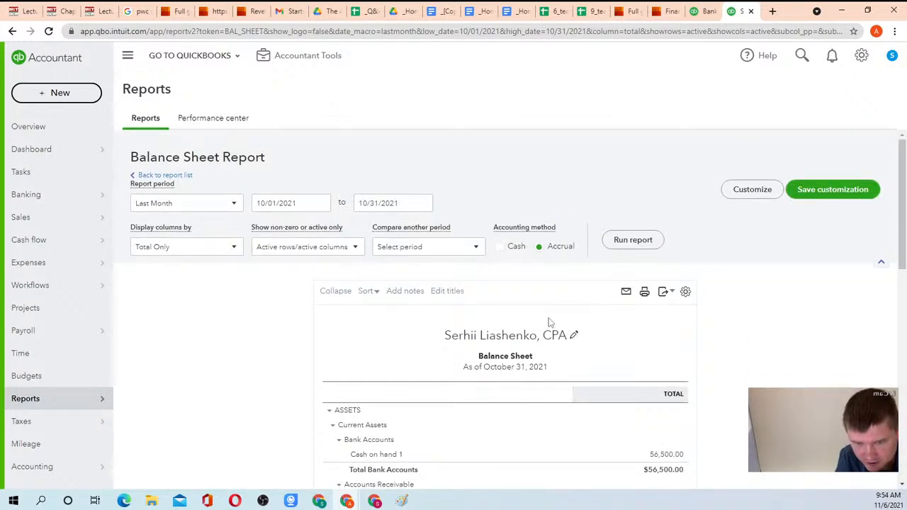
scroll(552, 312, "down", 2)
scroll(574, 292, "down", 2)
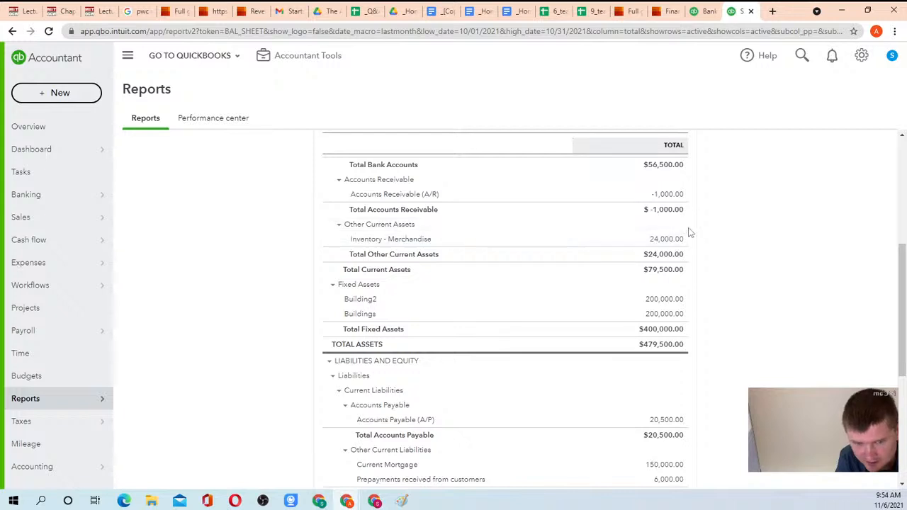
left_click(666, 239)
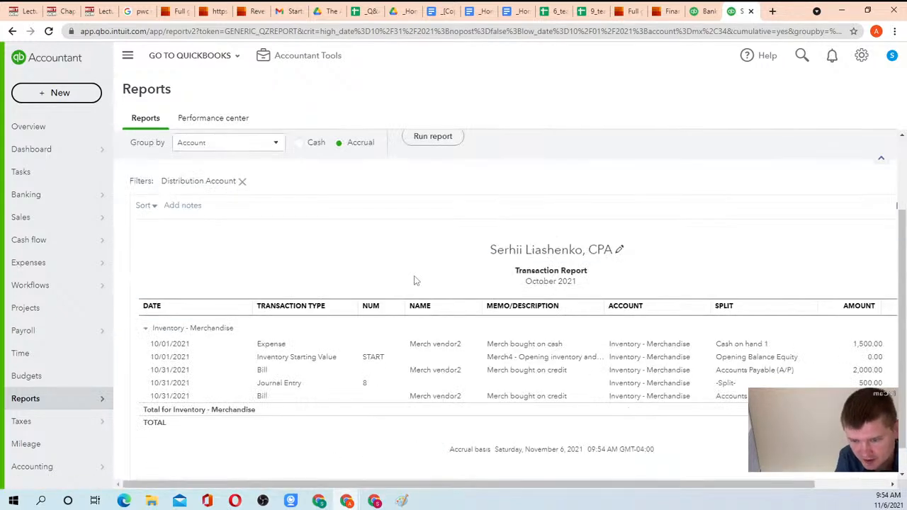
scroll(324, 277, "down", 1)
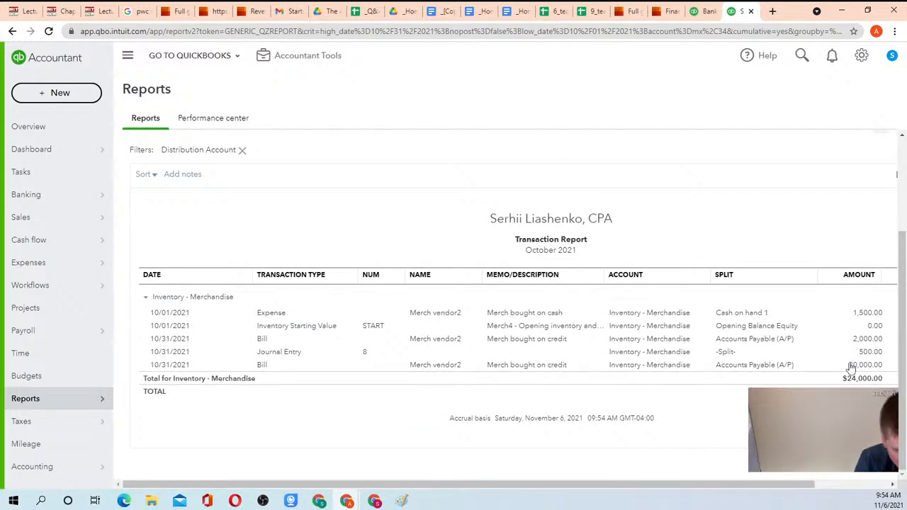
left_click_drag(888, 369, 154, 368)
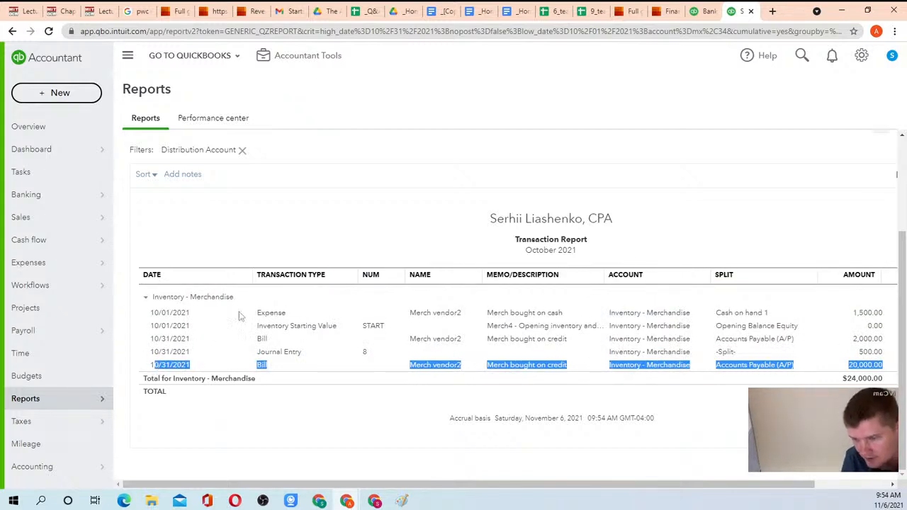
scroll(389, 211, "up", 3)
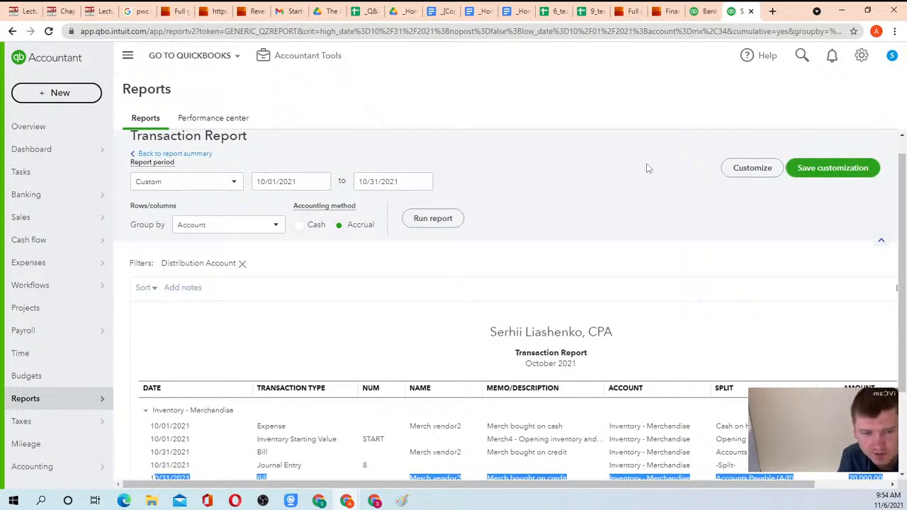
Step: Return to the Balance Sheet and open the transactions behind Accounts Payable (A/P) to examine the vendor bills
left_click(12, 31)
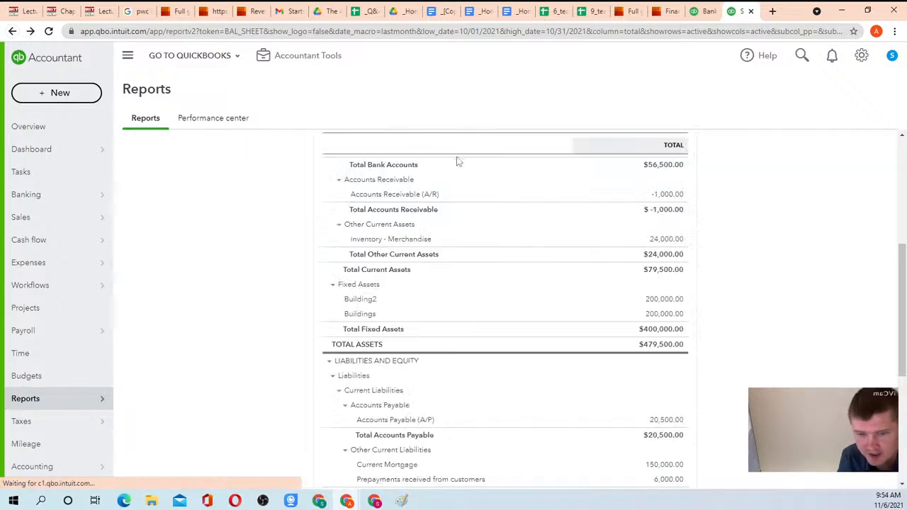
scroll(499, 238, "down", 3)
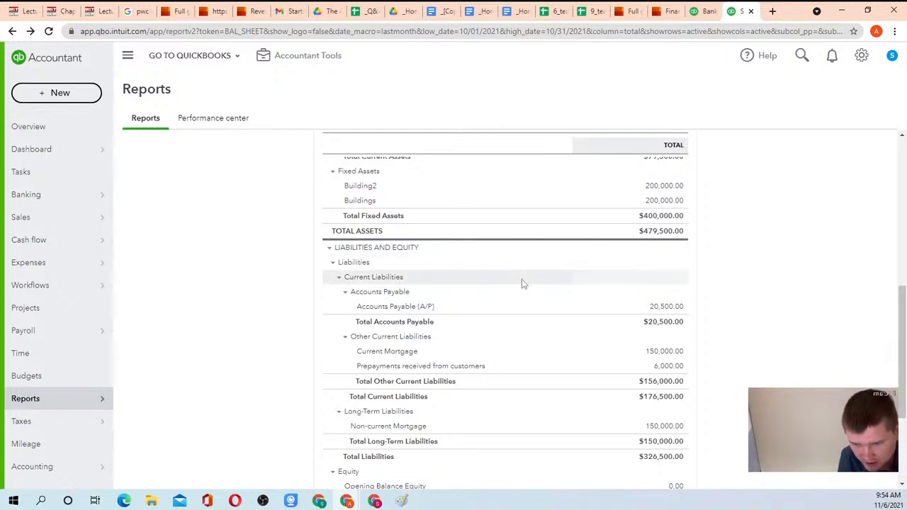
left_click(665, 308)
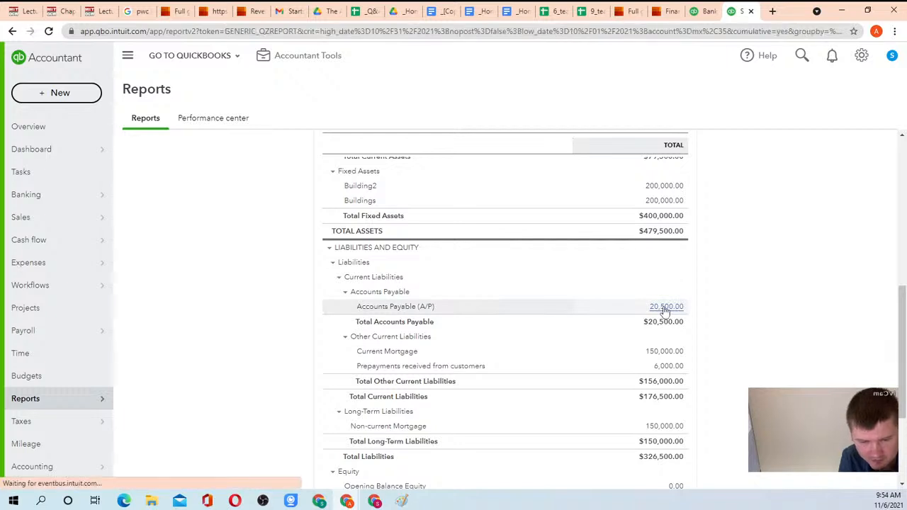
scroll(673, 319, "down", 1)
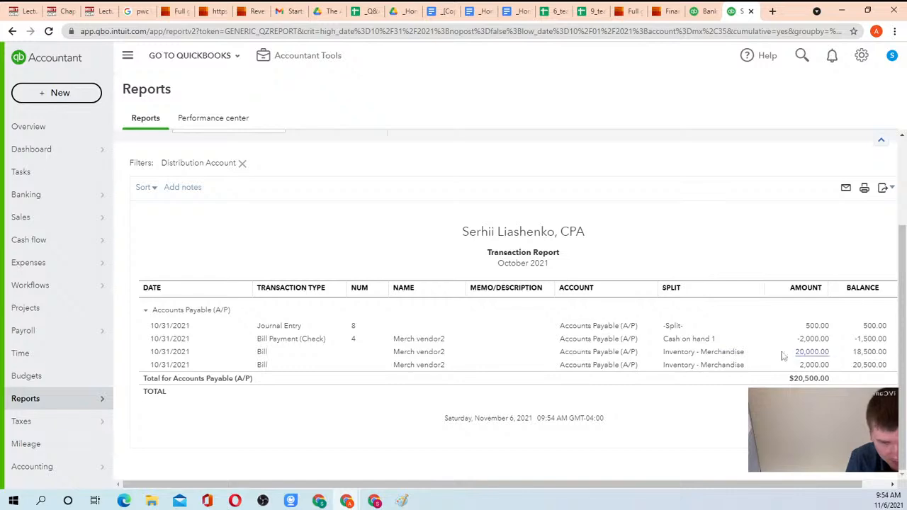
Step: Switch to the Homework 2 instructions in Google Docs and read section 2.5 on paying the inventory bill
left_click(478, 11)
scroll(242, 326, "down", 3)
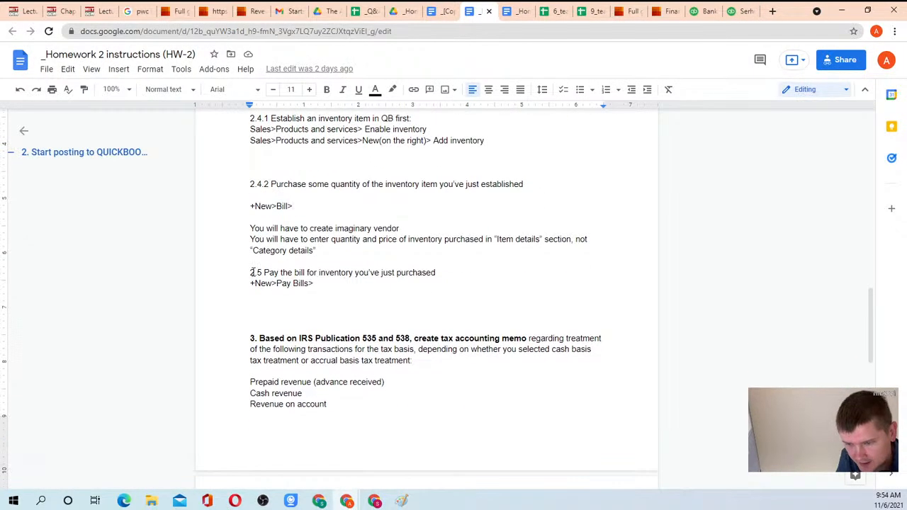
left_click_drag(252, 272, 323, 287)
left_click(325, 288)
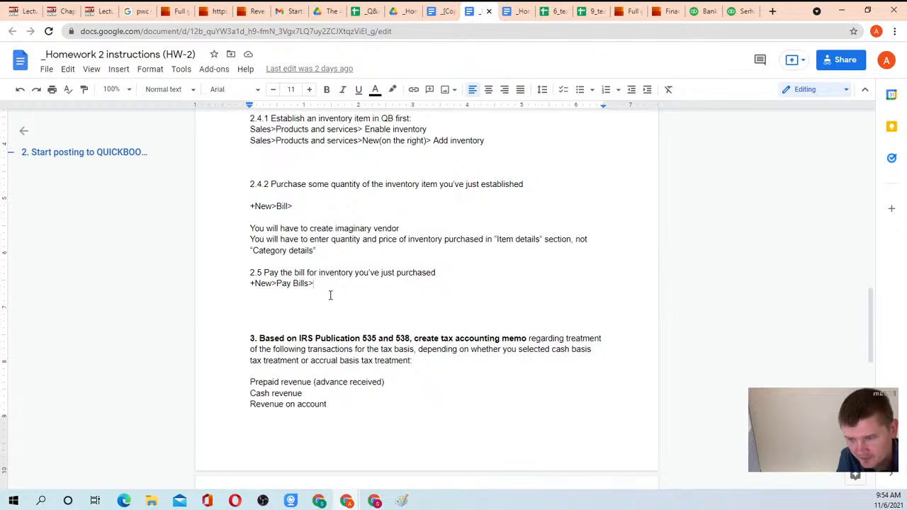
Step: Switch back to QuickBooks and start paying bills from the client overview page
left_click(742, 11)
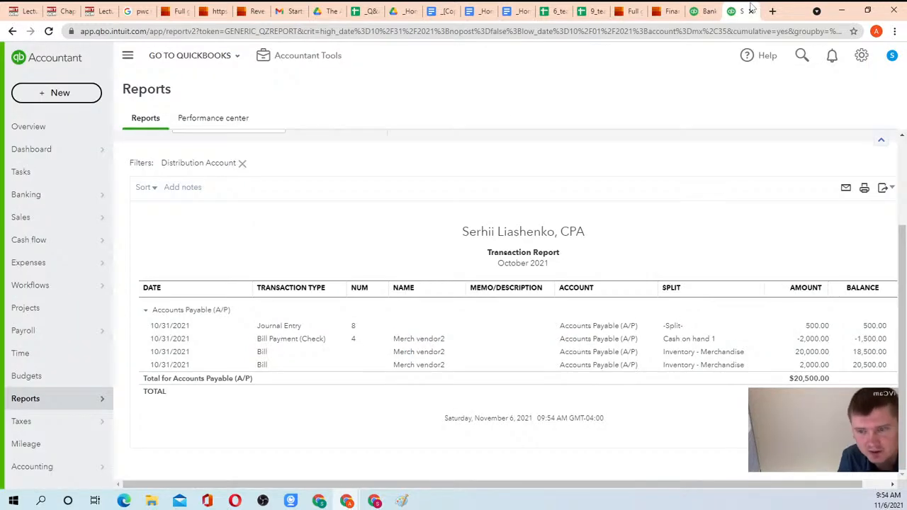
left_click(702, 11)
left_click(891, 56)
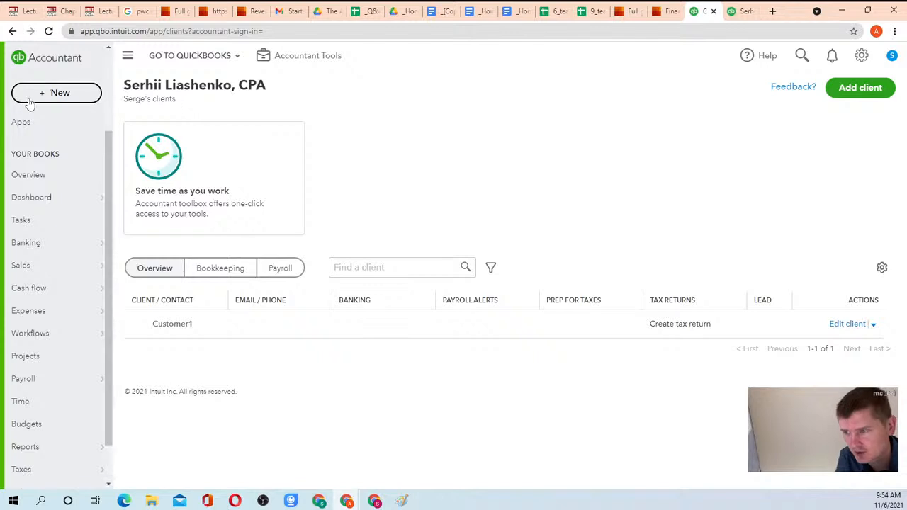
left_click(33, 96)
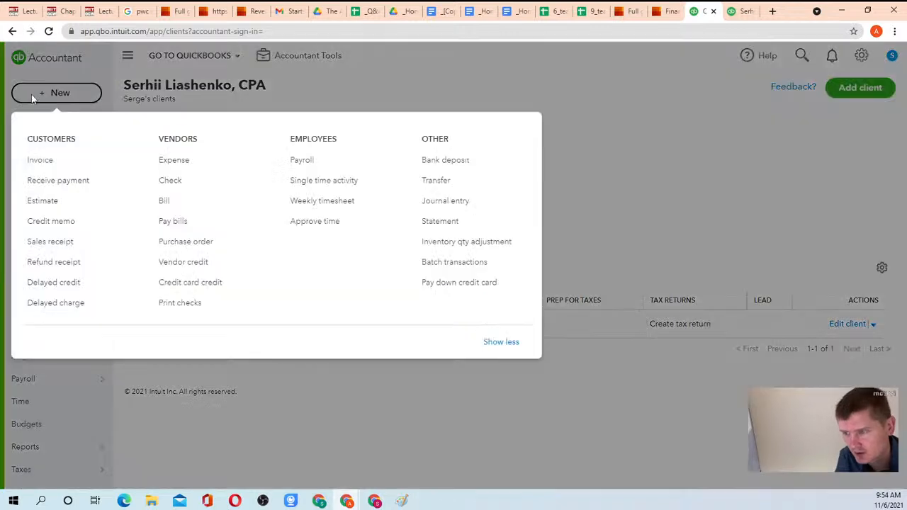
left_click(178, 221)
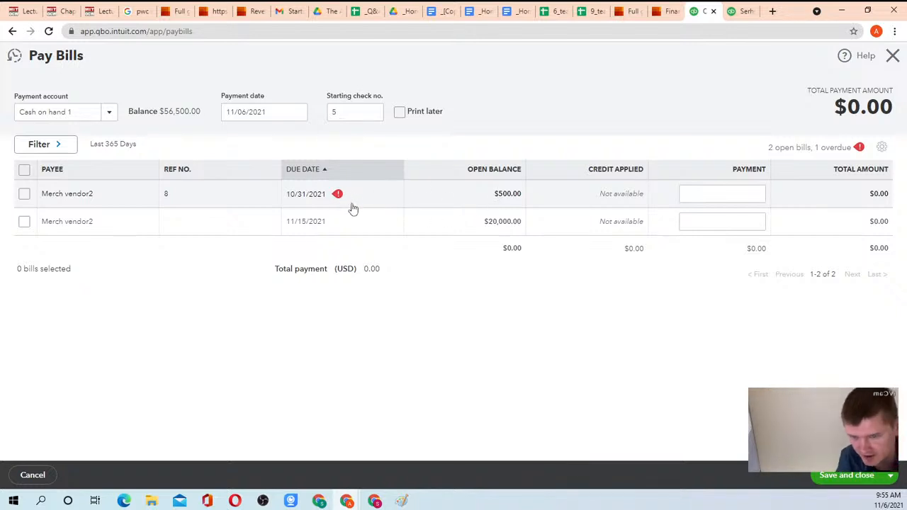
Step: Enter payments of 500 and 20,000 for the two open Merch vendor2 bills, then save and close
left_click(703, 192)
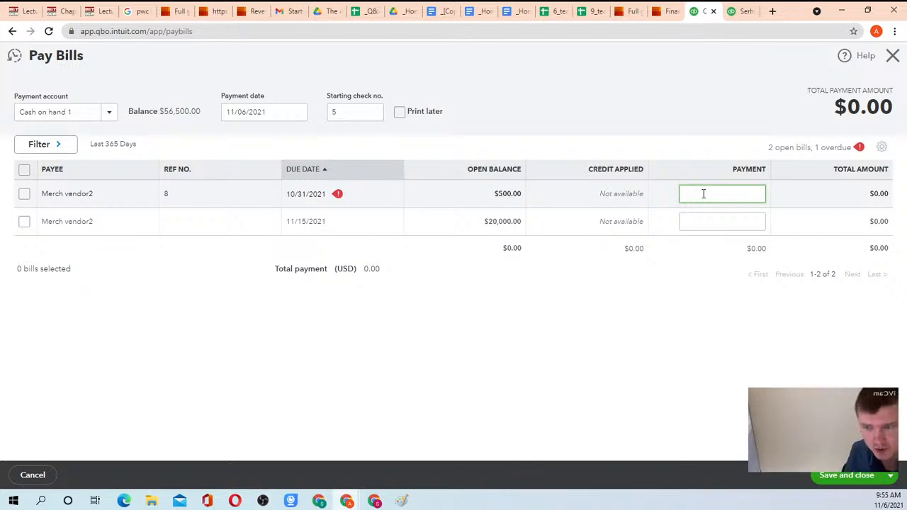
type("5")
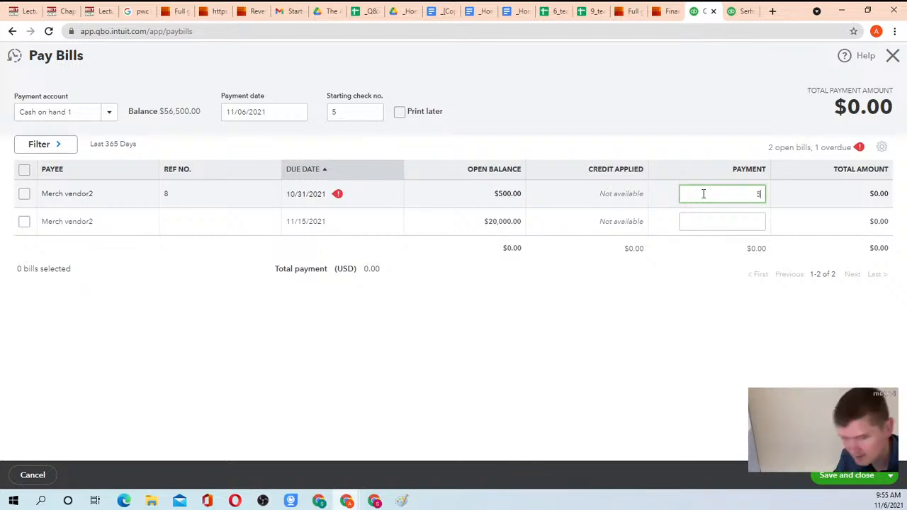
type("00")
left_click(727, 220)
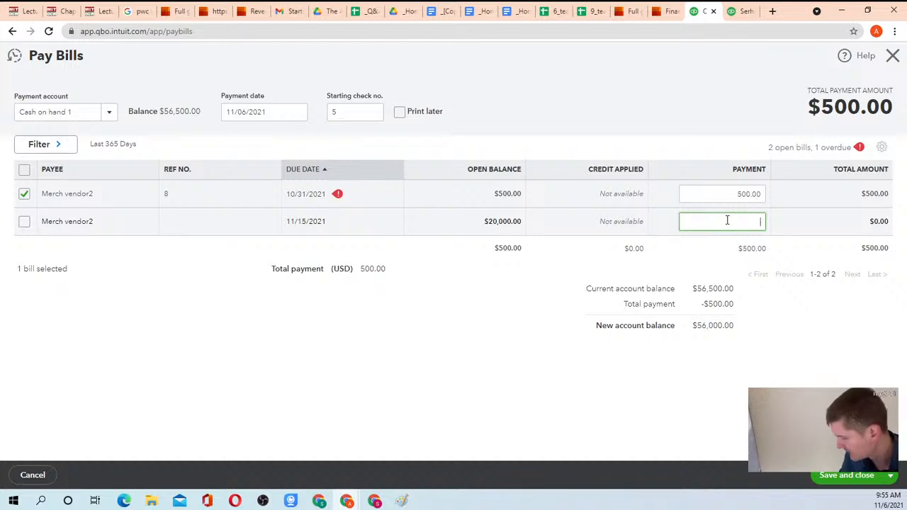
type("20,000")
left_click(698, 267)
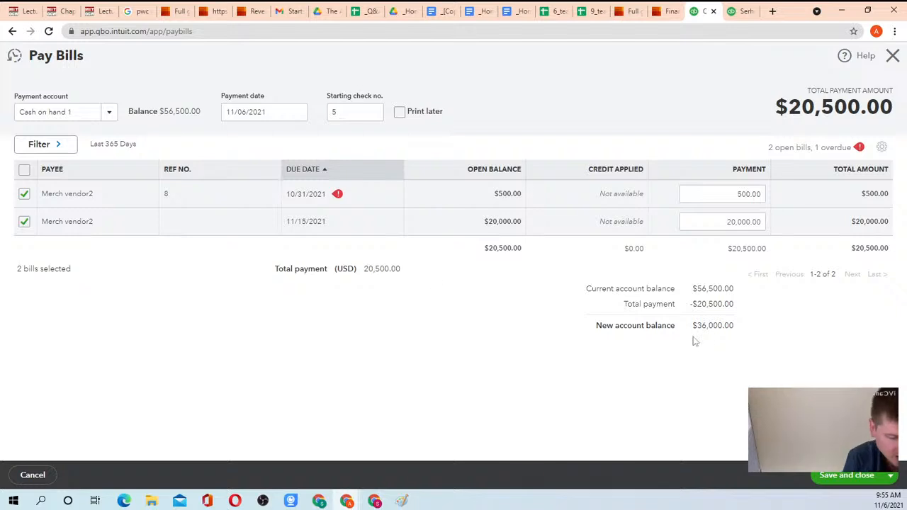
left_click(846, 475)
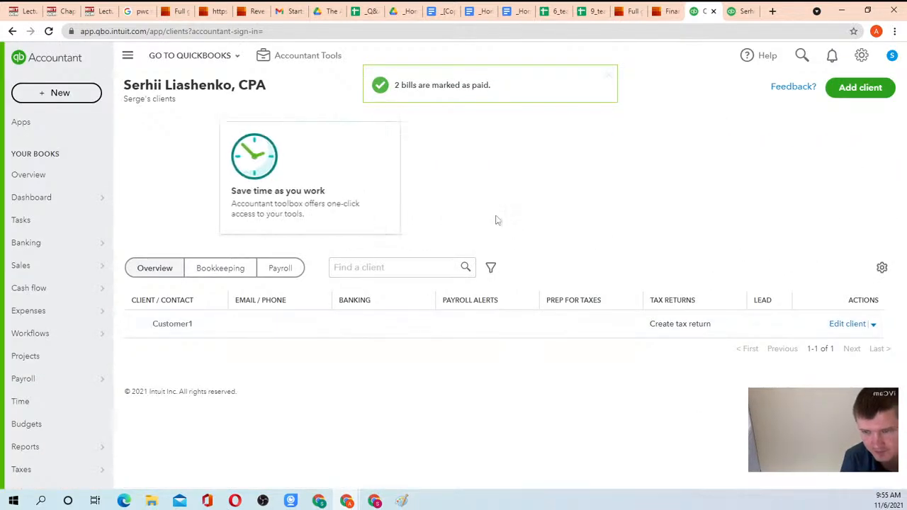
Step: Reload the Accounts Payable transaction report for October 2021 and examine its total
left_click(745, 9)
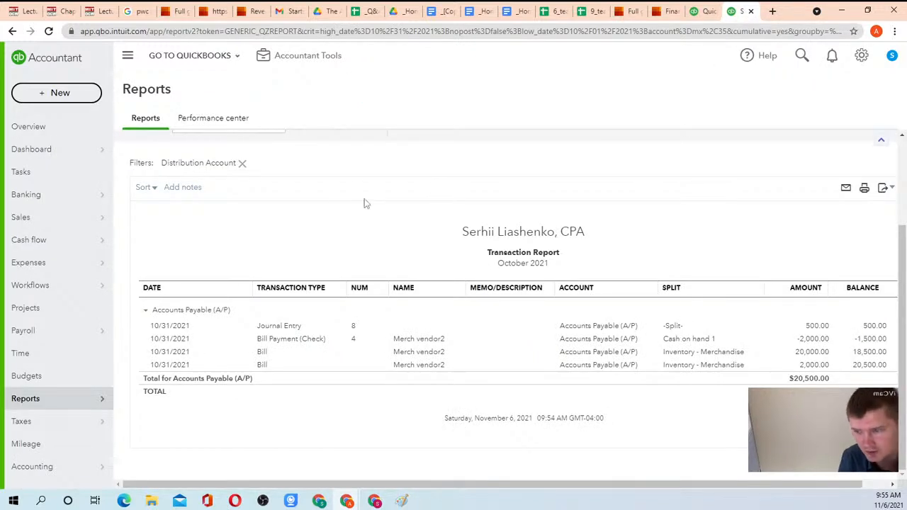
left_click(48, 31)
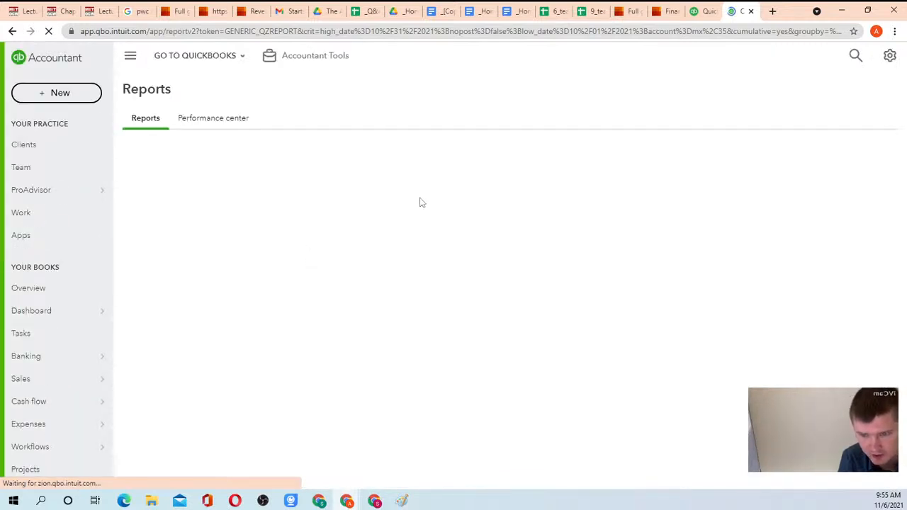
scroll(624, 209, "down", 1)
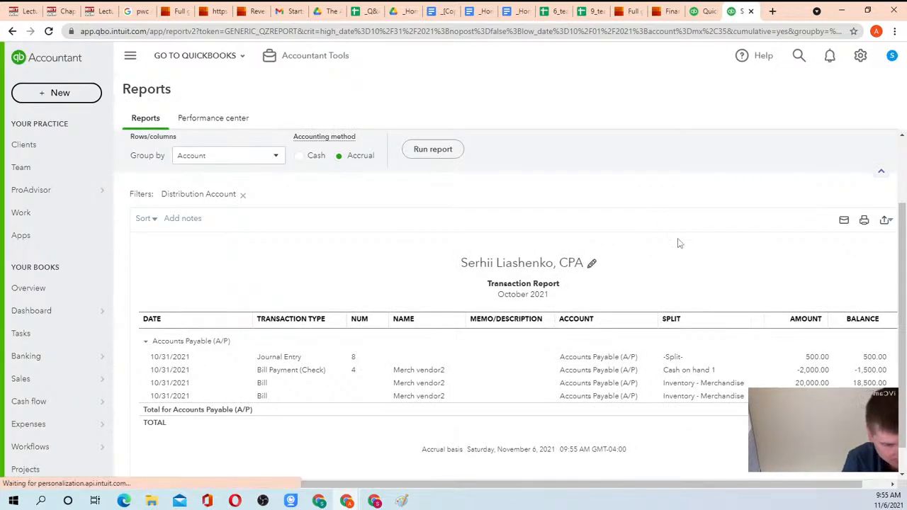
scroll(690, 258, "down", 1)
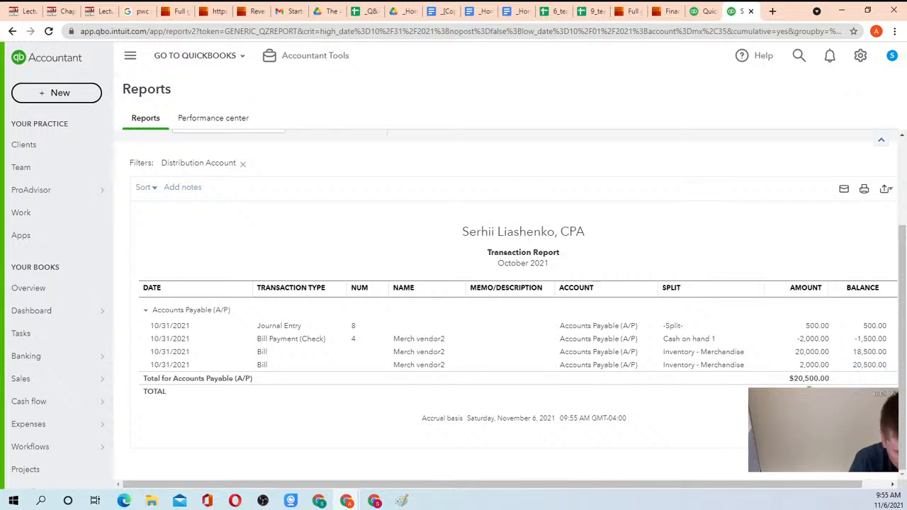
left_click_drag(789, 377, 836, 383)
left_click(836, 385)
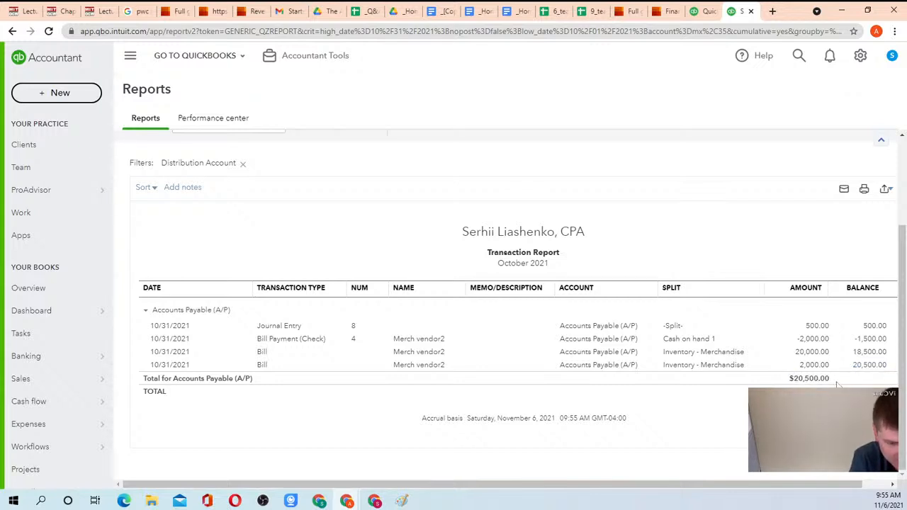
Step: Extend the transaction report's end date to 11/30/2021 and examine the Accounts Payable entries and total
scroll(467, 281, "up", 2)
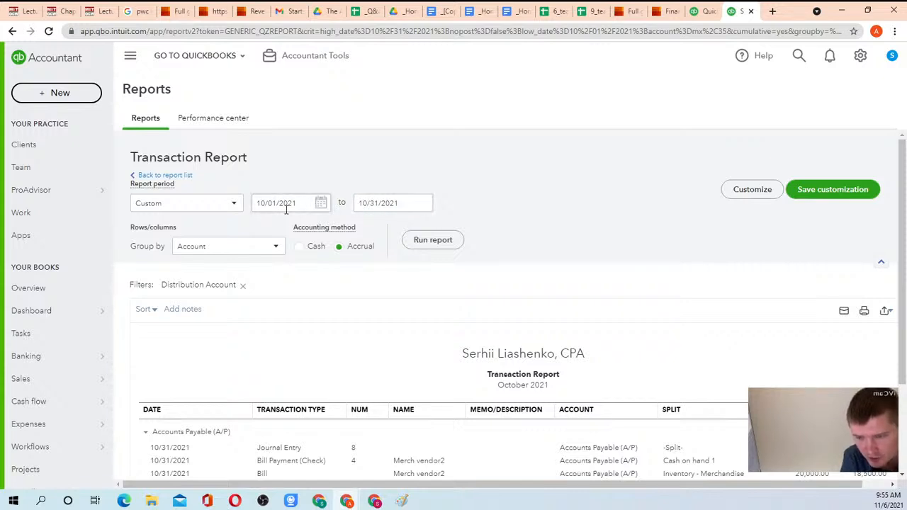
left_click(367, 204)
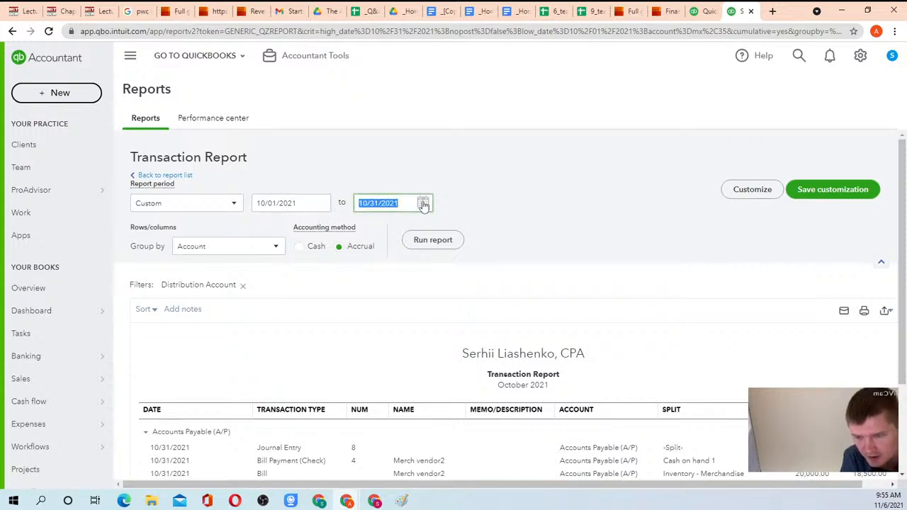
left_click(460, 231)
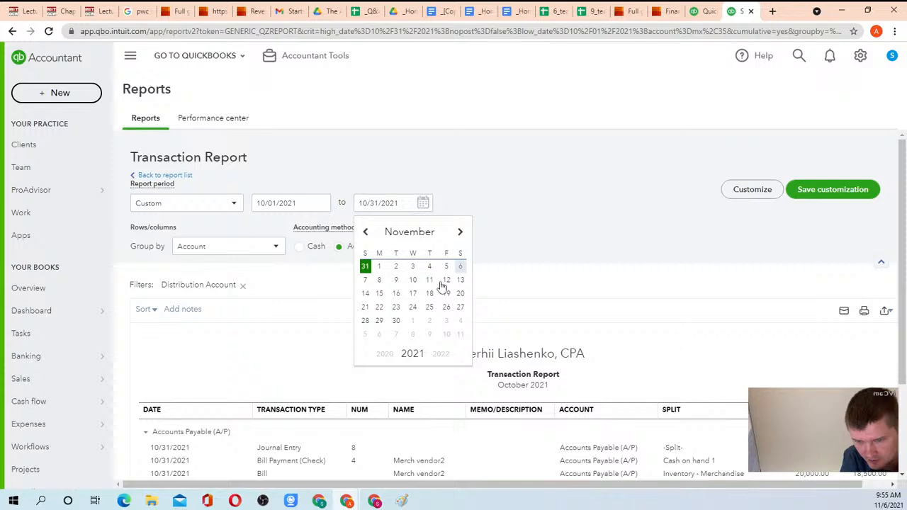
left_click(396, 320)
scroll(547, 183, "down", 3)
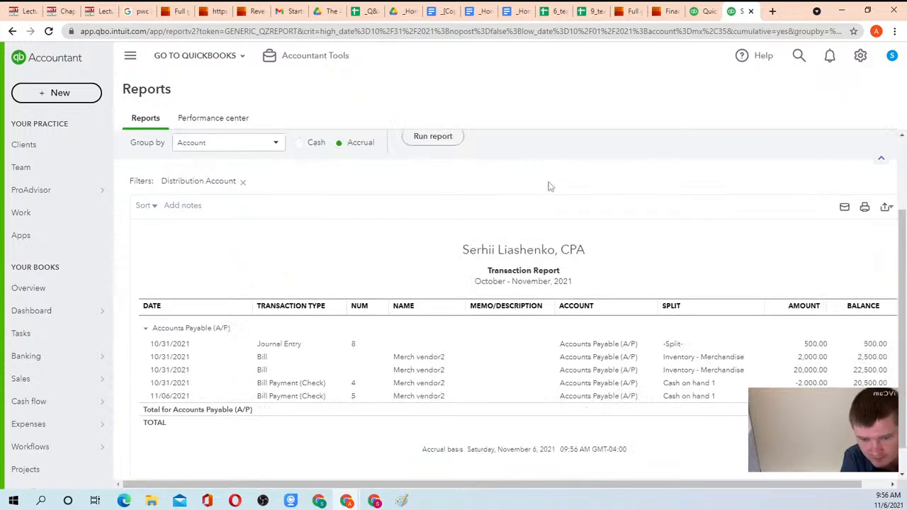
scroll(605, 202, "down", 1)
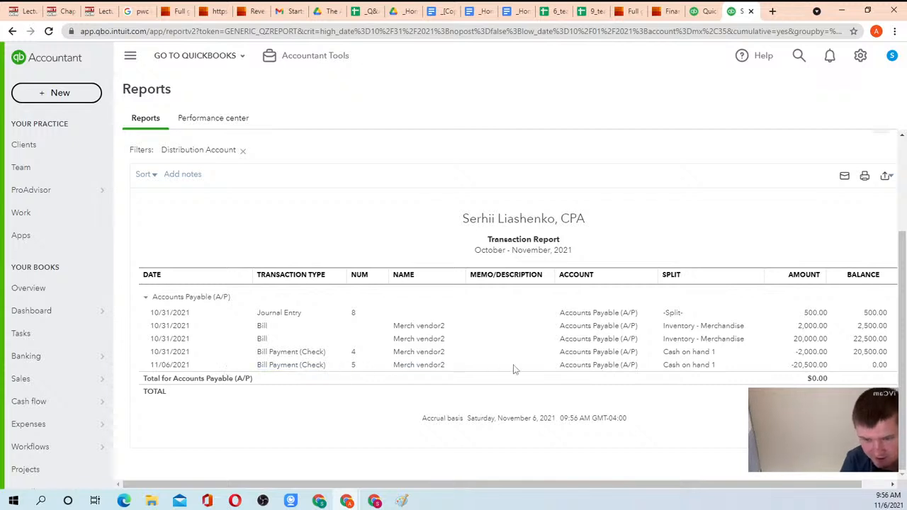
Step: Change the payment date of the 11/06/2021 Merch vendor2 bill payment to 10/31/2021 and save the linked transaction
left_click(182, 367)
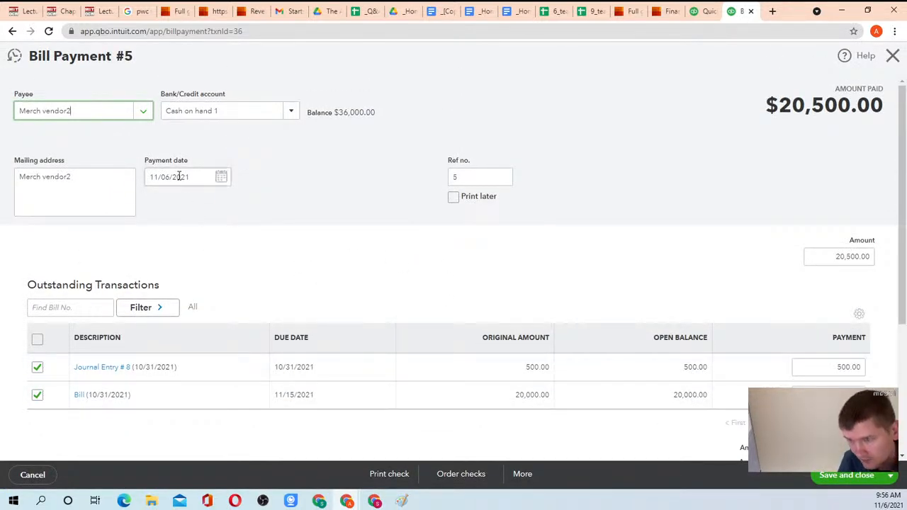
left_click(179, 176)
left_click(221, 177)
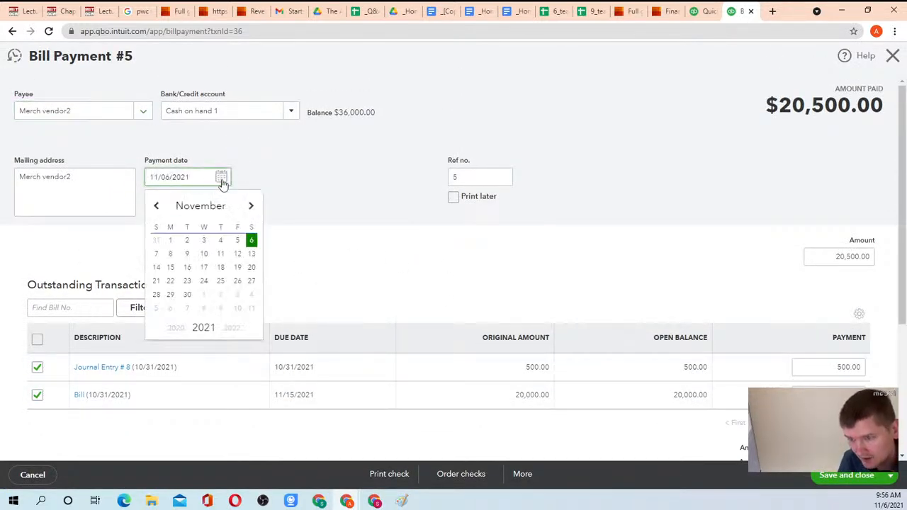
left_click(155, 241)
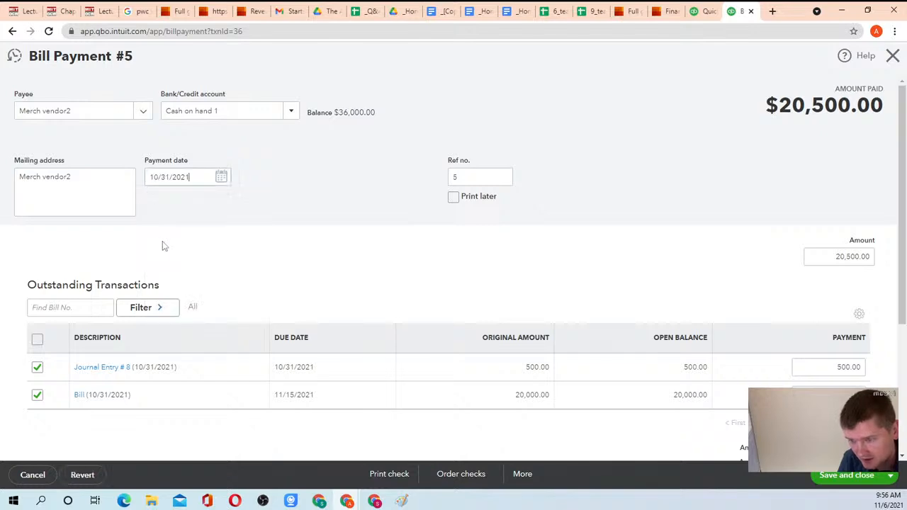
left_click(842, 476)
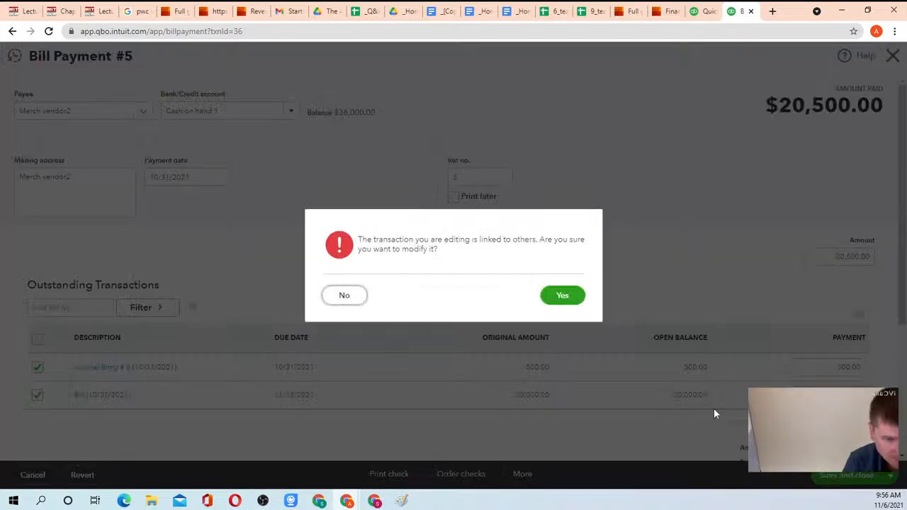
left_click(550, 296)
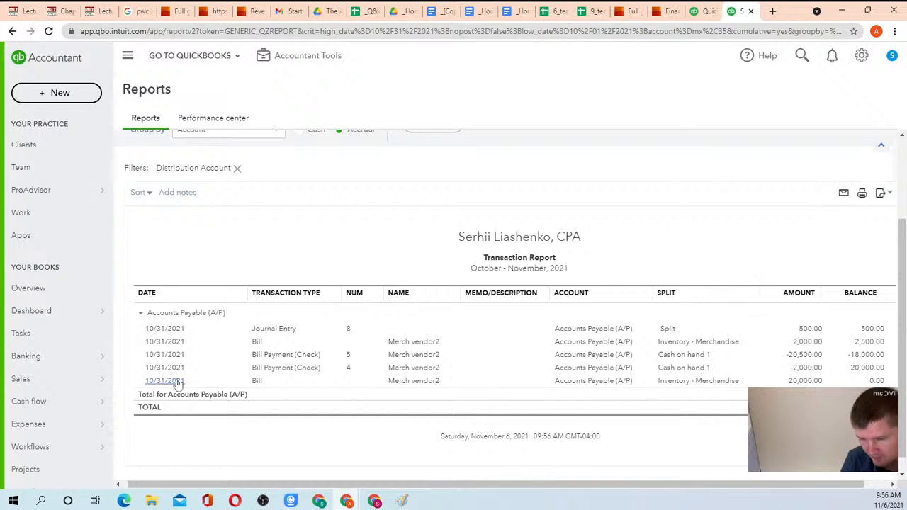
scroll(650, 213, "up", 2)
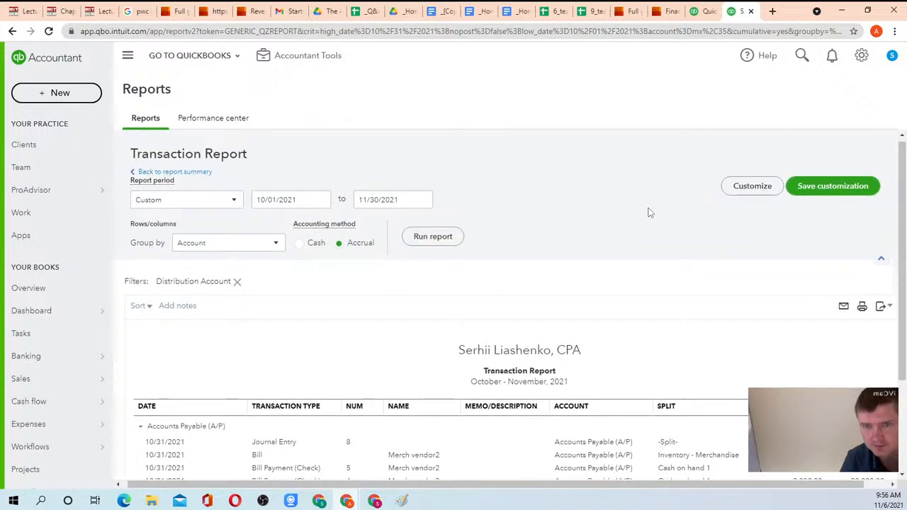
Step: Switch to the Homework 2 instructions and read section 3 on the tax accounting memo
left_click(479, 11)
left_click(520, 10)
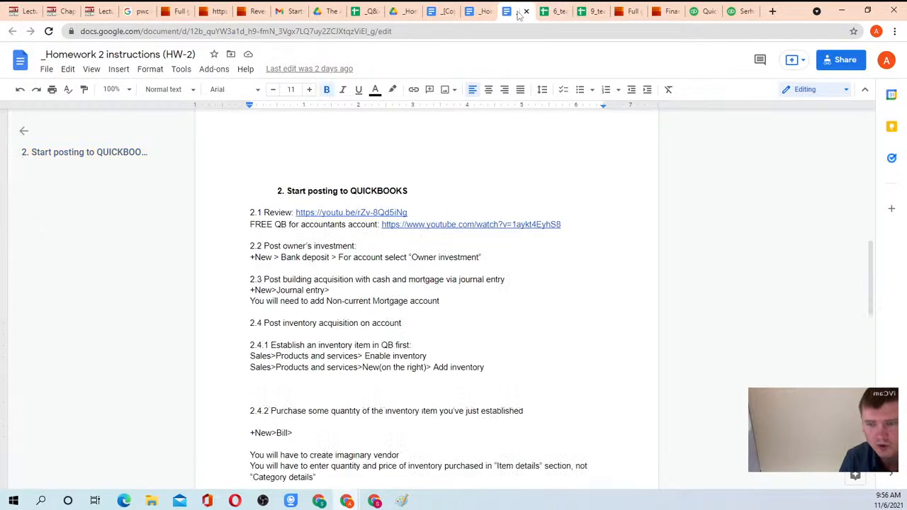
left_click(482, 11)
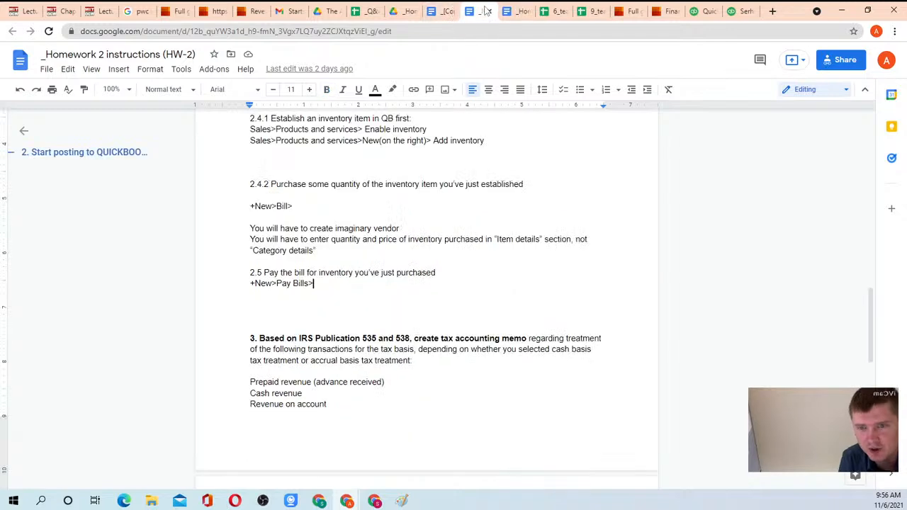
scroll(348, 192, "down", 3)
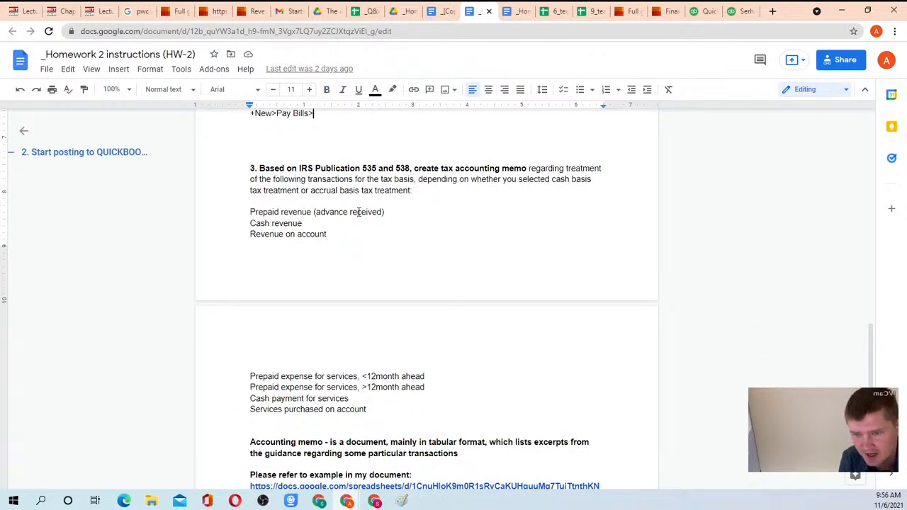
Step: Find the _Homework_public folder in Google Drive and open the [Copy me] Transaction practice spreadsheet
left_click(365, 11)
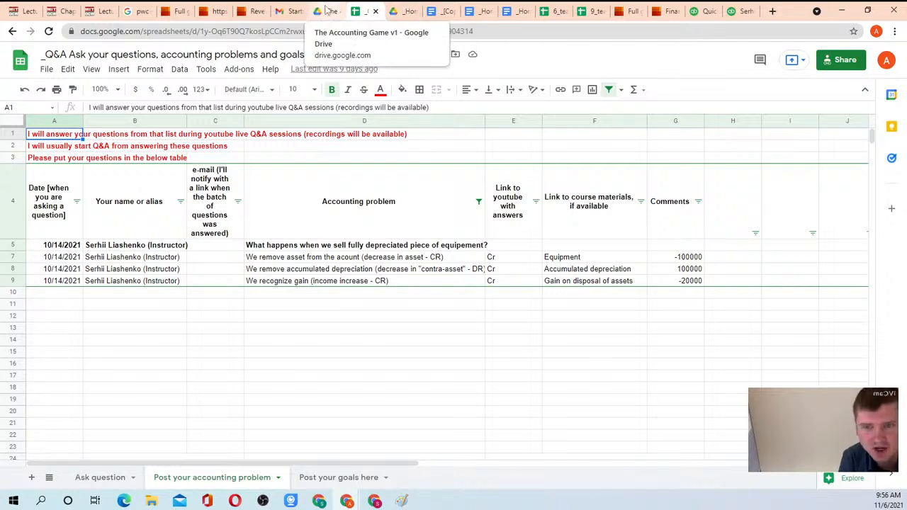
left_click(556, 10)
left_click(592, 11)
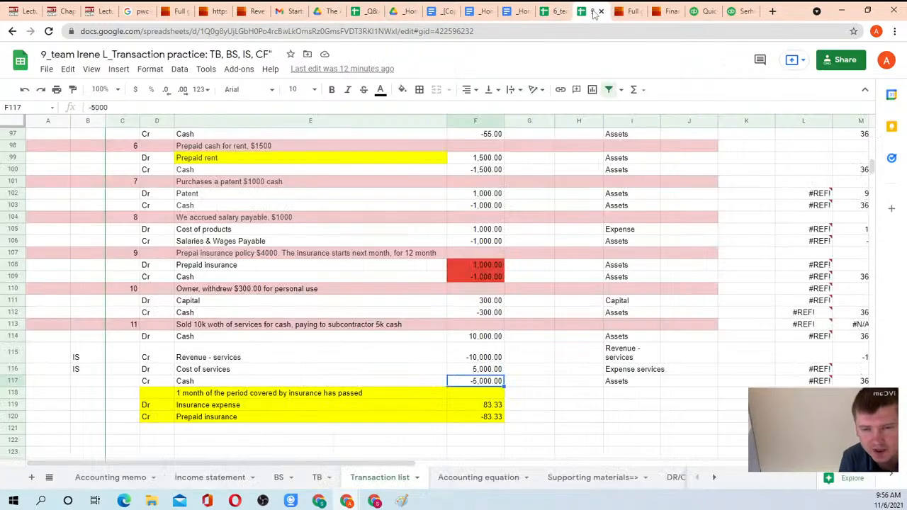
left_click(703, 12)
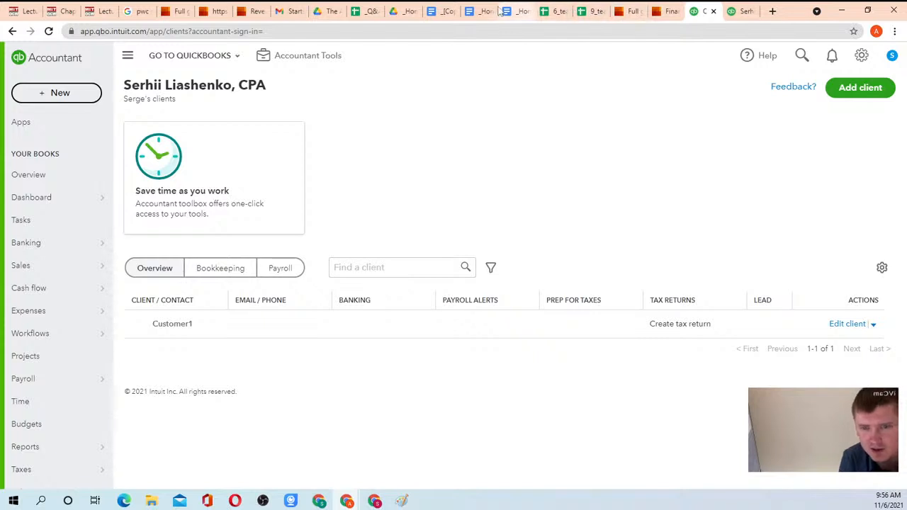
left_click(322, 11)
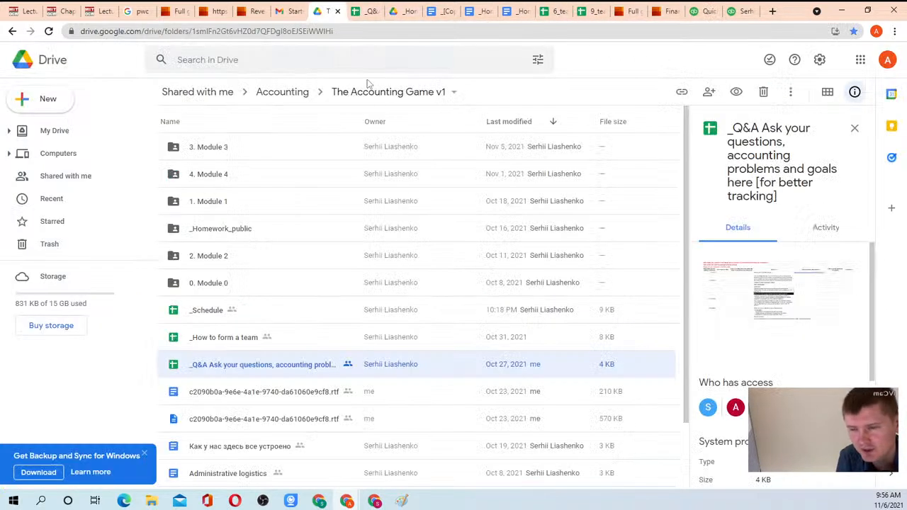
double_click(219, 234)
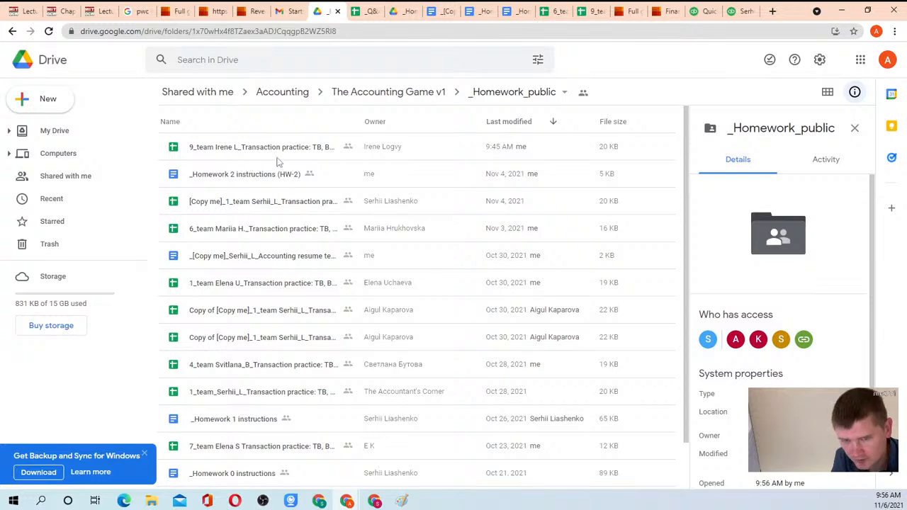
double_click(267, 204)
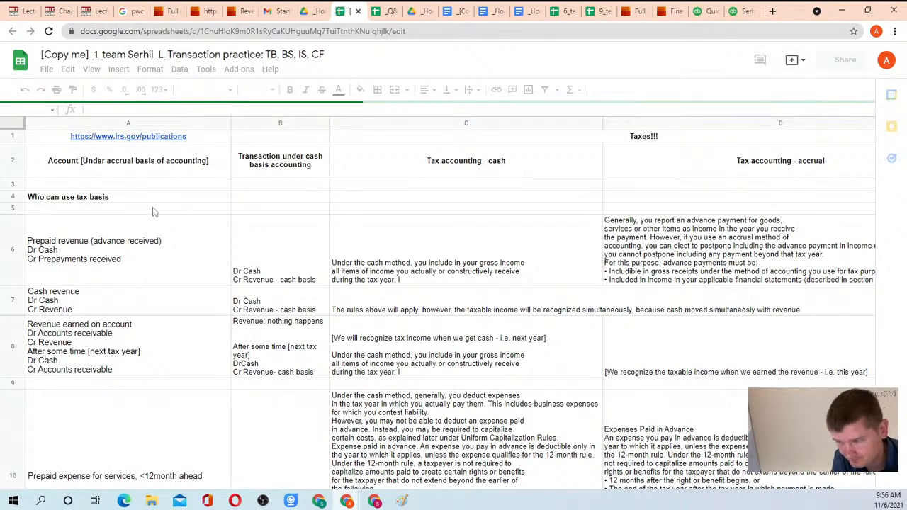
Step: Examine the accrual and cash basis columns and the two tax accounting headings of the Accounting memo sheet
left_click(149, 234)
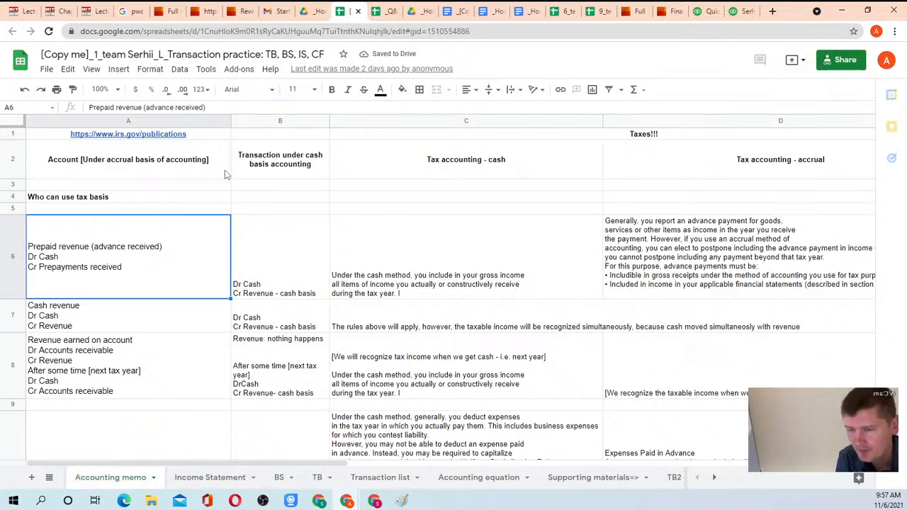
left_click(173, 171)
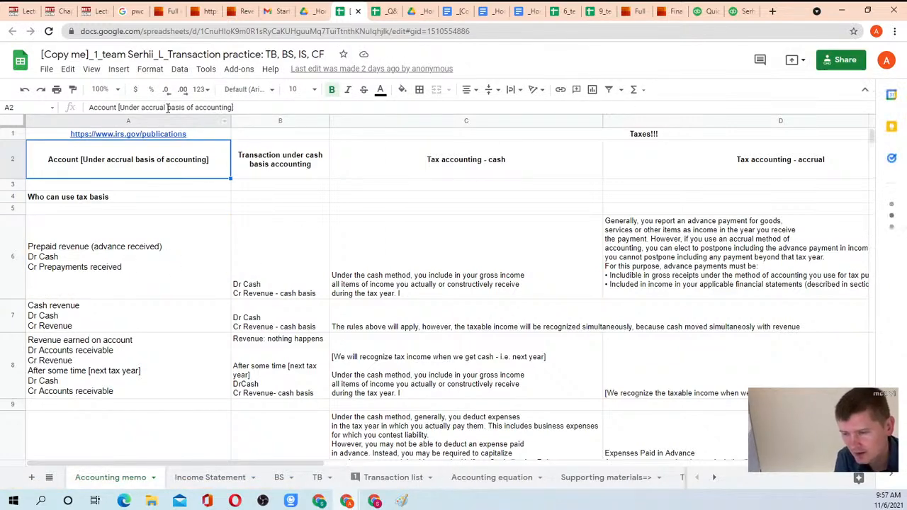
left_click_drag(174, 121, 323, 121)
mouse_move(193, 119)
left_mouse_down()
mouse_move(281, 120)
mouse_move(194, 121)
left_mouse_up()
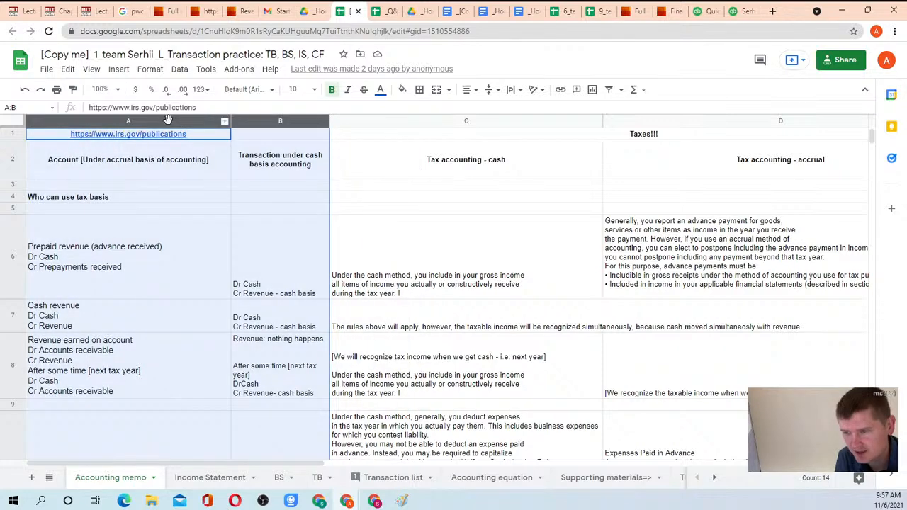
left_click(249, 119)
left_click(175, 123)
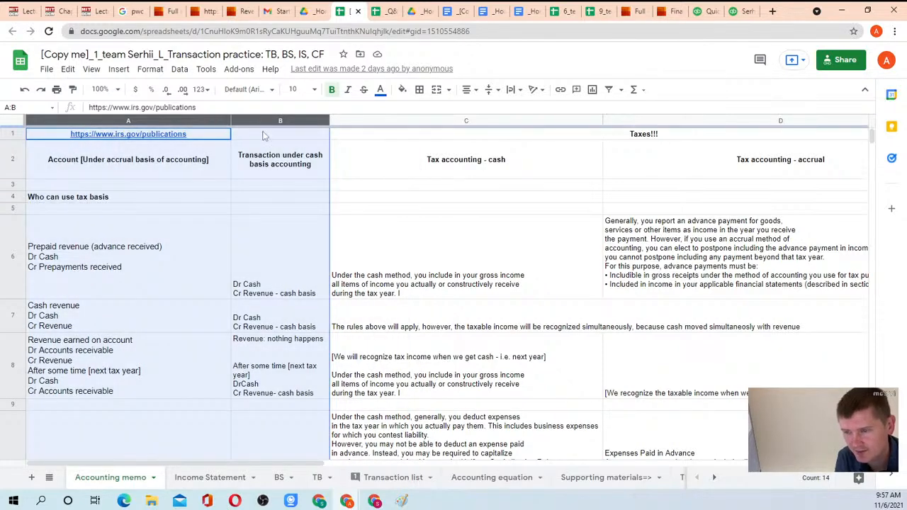
left_click(269, 208)
left_click(450, 172)
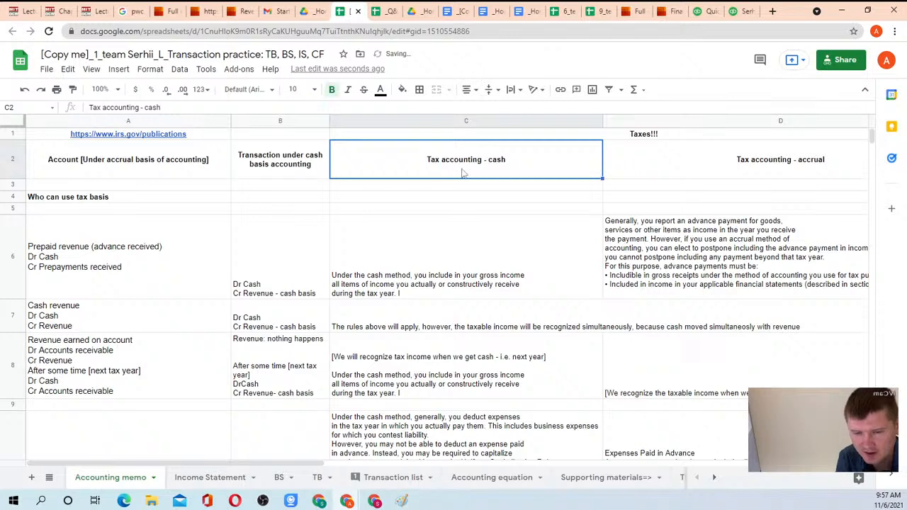
left_click(704, 172)
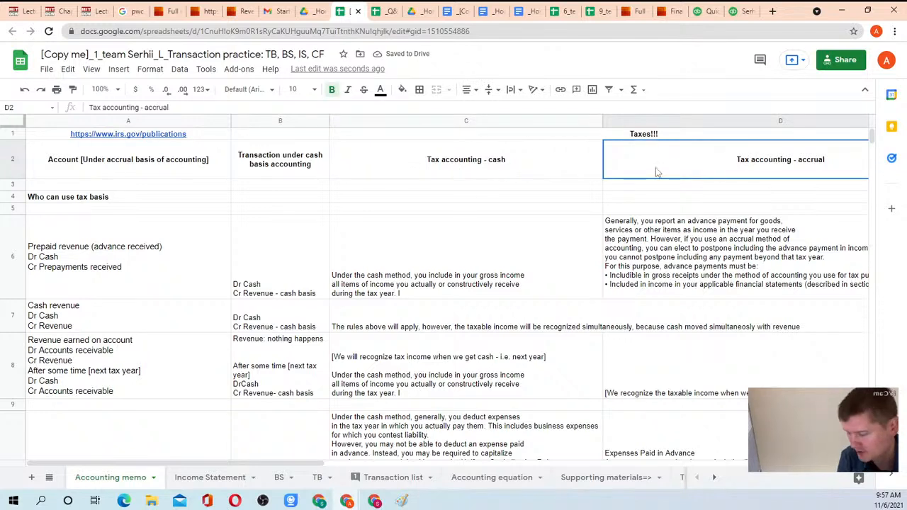
key("Left")
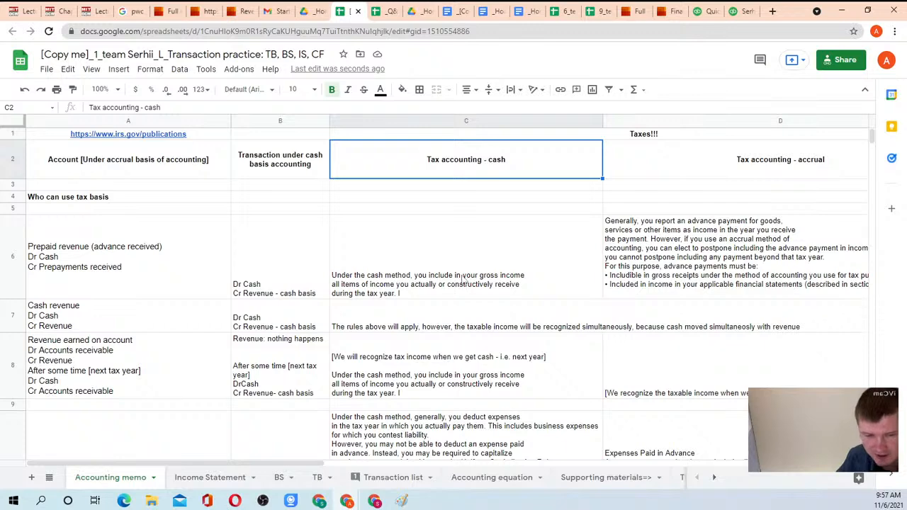
Step: Examine the prepaid revenue row across the tax treatment and method comparison columns
key("Down")
key("Down")
key("Down")
key("Down")
key("Right")
key("Right")
key("Right")
key("Right")
key("Right")
key("Right")
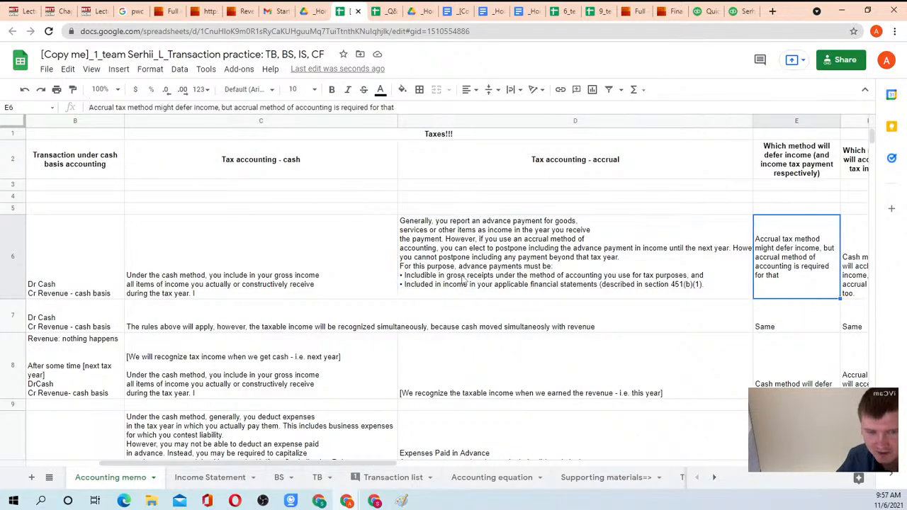
key("Left")
key("Left")
key("Left")
key("Left")
key("Left")
key("Left")
key("Left")
key("Left")
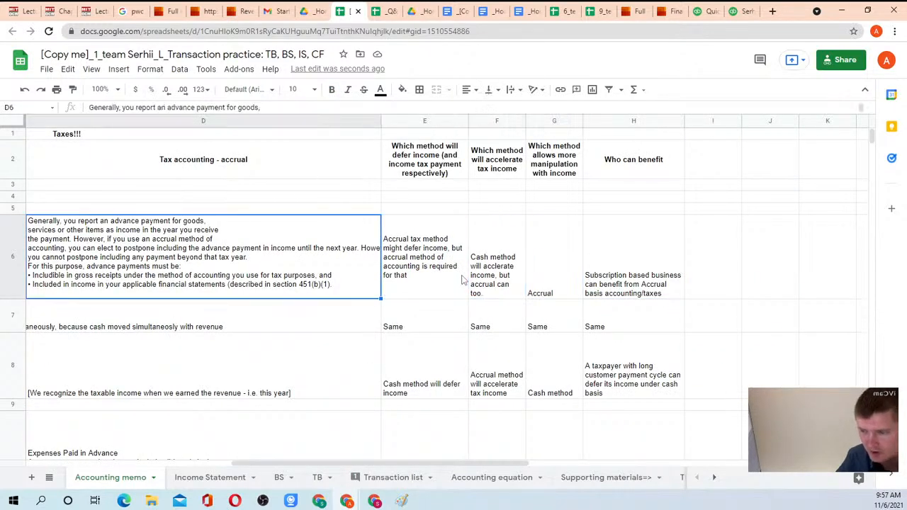
Step: Examine the cash revenue row across the tax treatment and method comparison columns
key("Down")
key("Right")
key("Right")
key("Right")
key("Right")
key("Right")
key("Right")
key("Right")
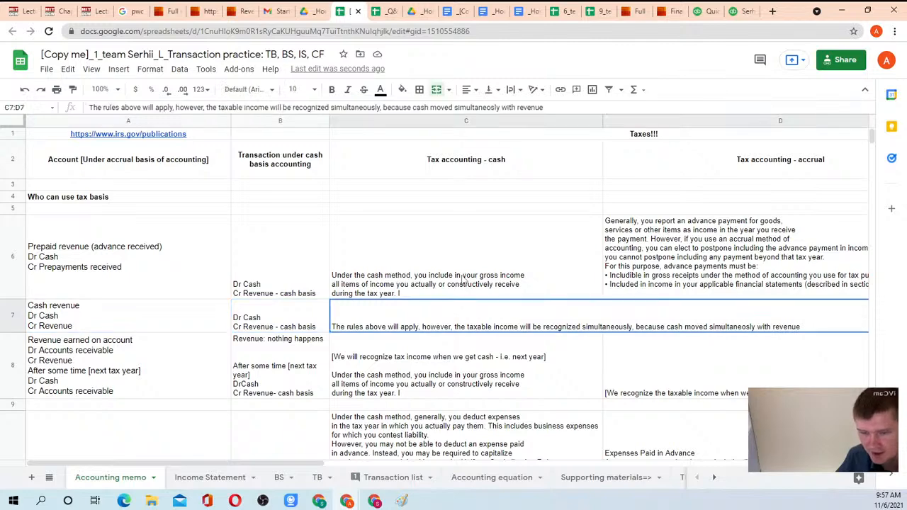
key("Left")
key("Left")
key("Left")
key("Left")
key("Left")
key("Left")
key("Left")
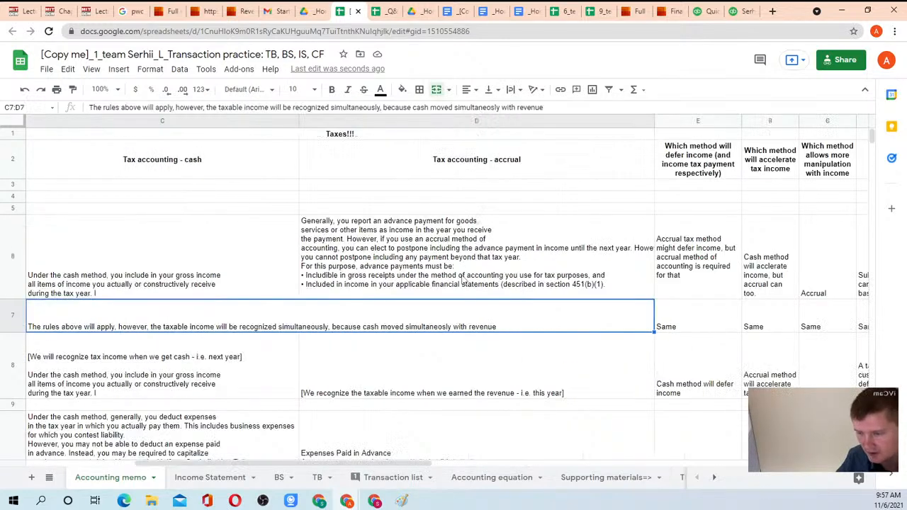
Step: Examine the revenue earned on account row across the tax treatment and method comparison columns
key("Down")
key("Right")
key("Right")
key("Right")
key("Right")
key("Right")
key("Right")
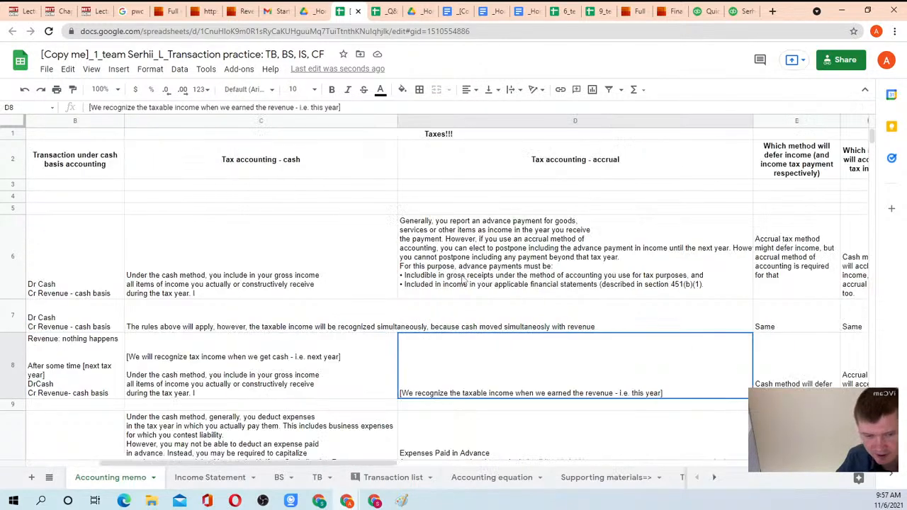
key("Right")
key("Left")
key("Left")
key("Left")
key("Left")
key("Left")
key("Left")
key("Left")
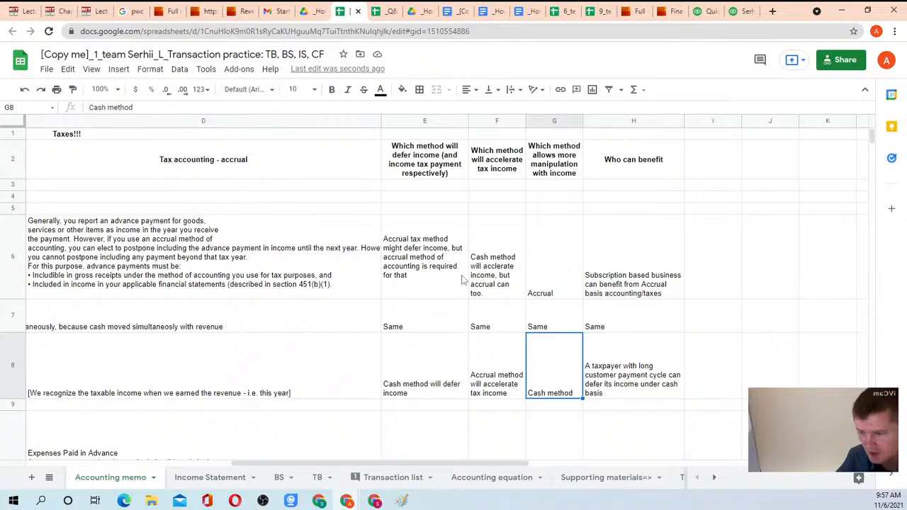
Step: Examine the prepaid expense and service payment rows further down the memo, ending back at cell A1
key("Down")
key("Down")
key("Down")
key("Up")
key("Up")
key("Up")
key("Up")
key("Up")
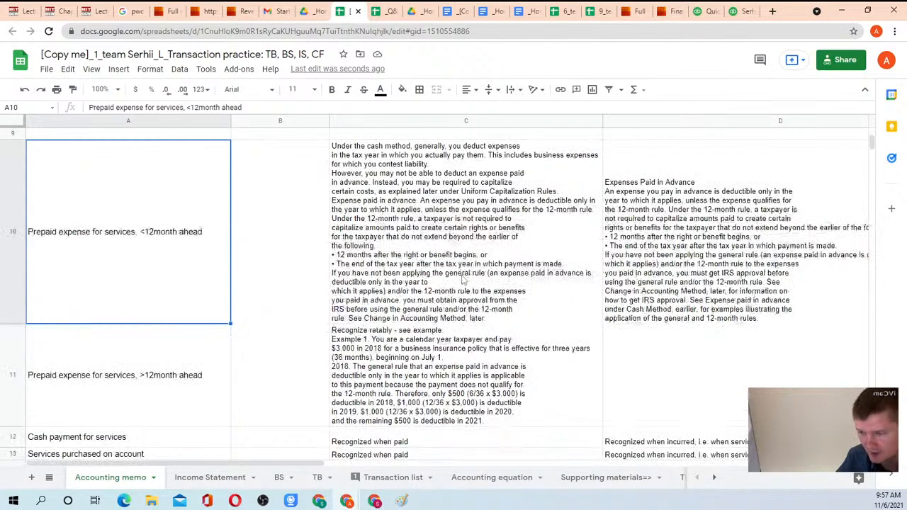
key("Up")
key("Up")
key("Up")
key("Up")
key("Up")
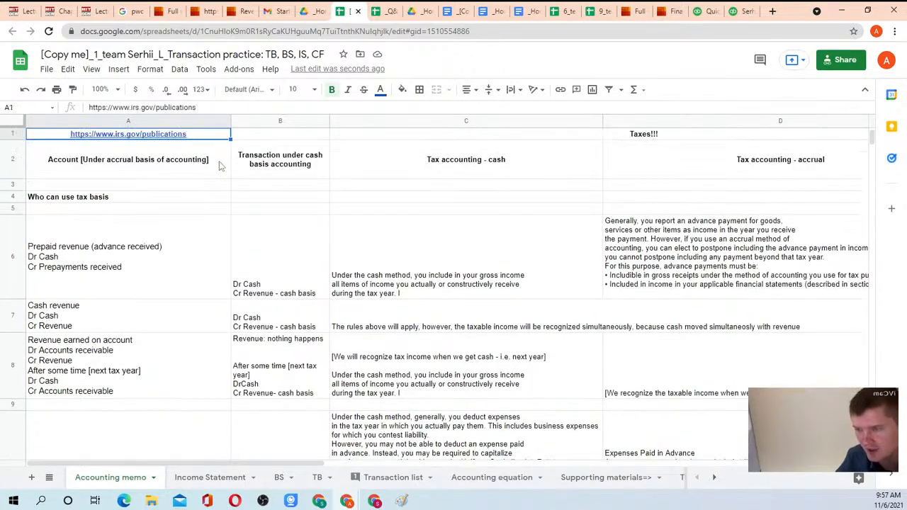
Step: Enter the reference "See Pub 535, 538" in cell B1 beside the IRS publications link
left_click(273, 138)
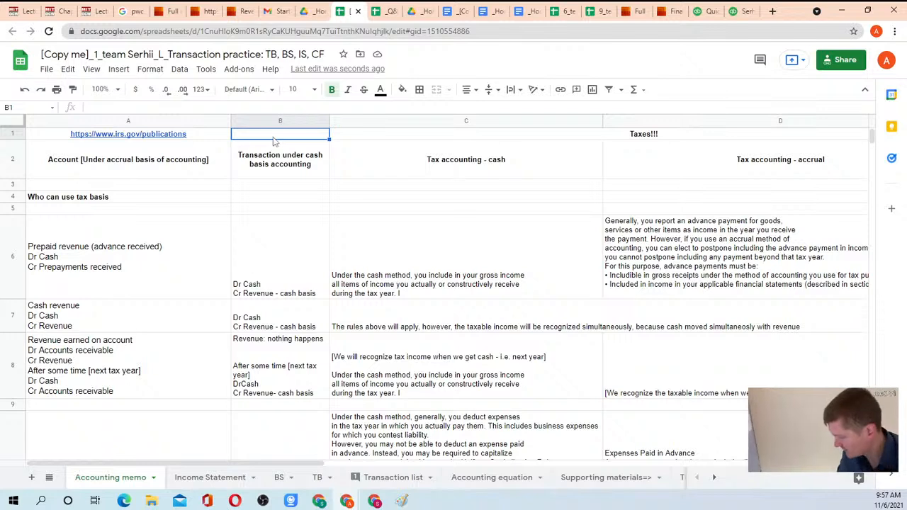
type("See Pub")
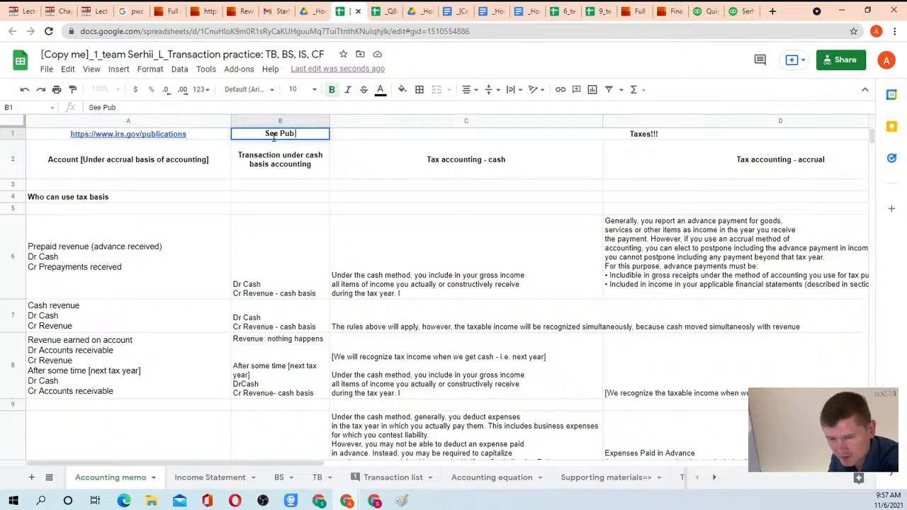
type(" 5")
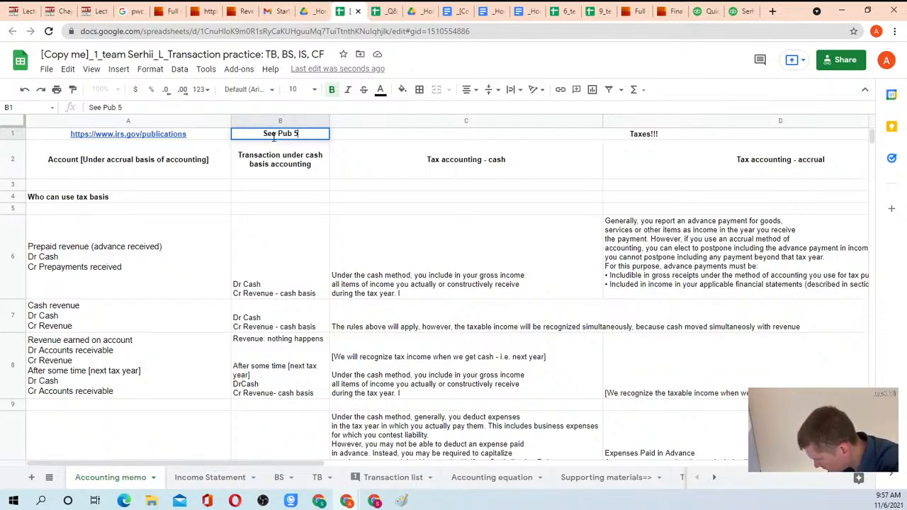
type("35, 538")
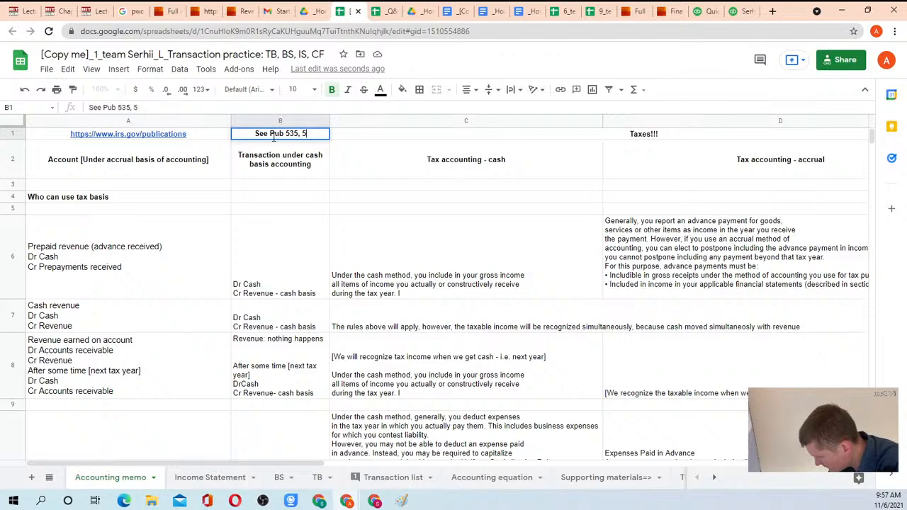
key("Return")
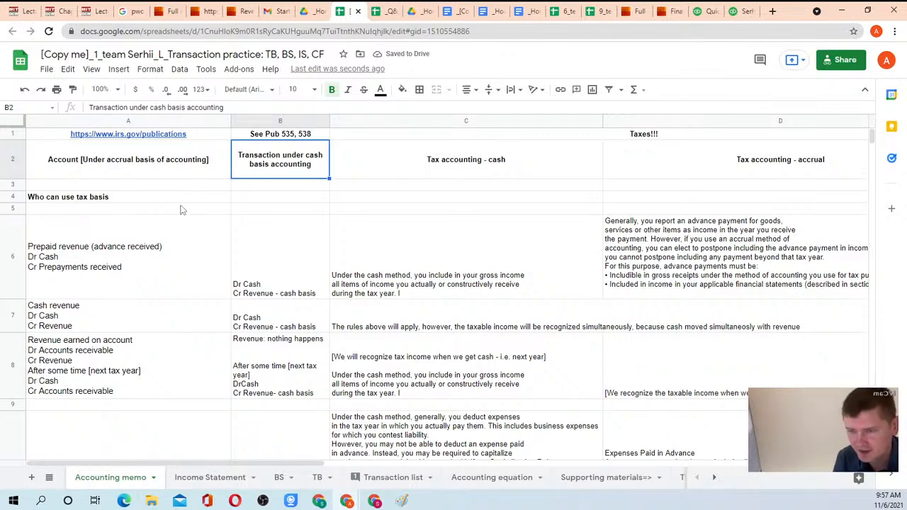
Step: Follow the memo's IRS publications link and open the PDFs of Publications 535 and 538 in separate background tabs
mouse_move(164, 139)
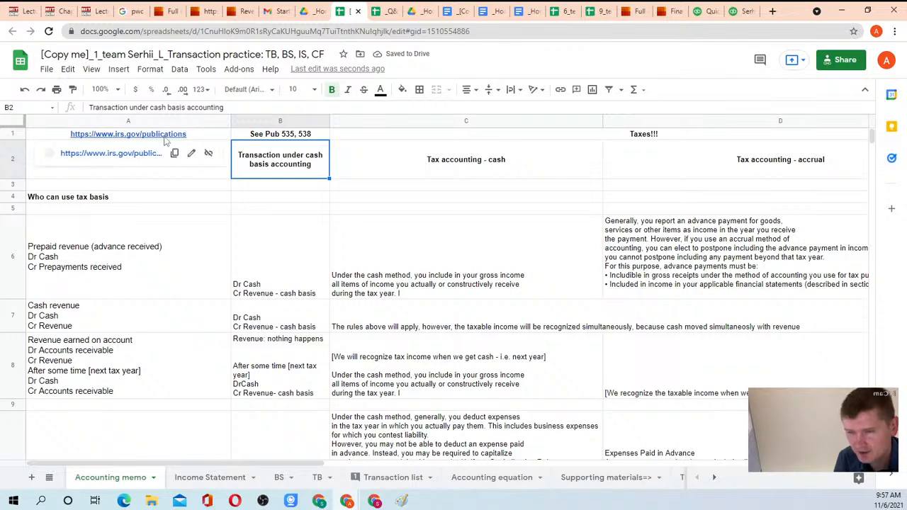
left_click(133, 155)
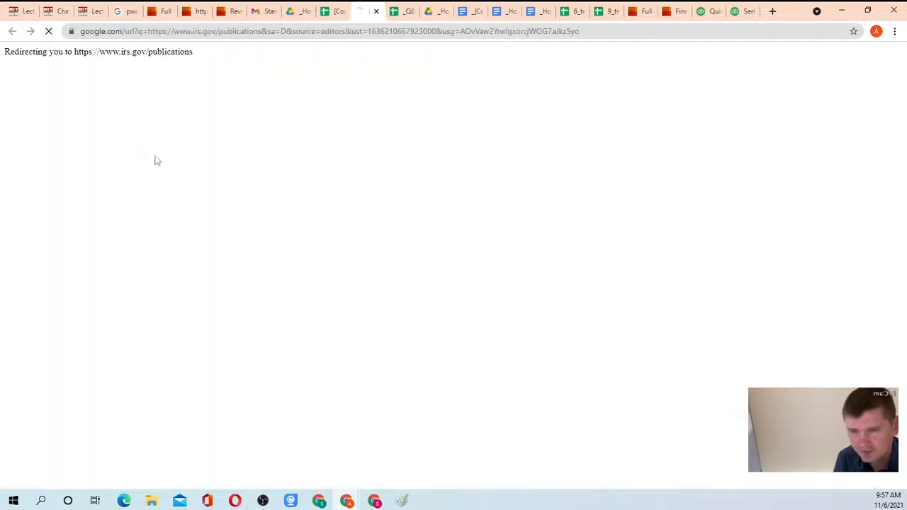
scroll(506, 286, "down", 5)
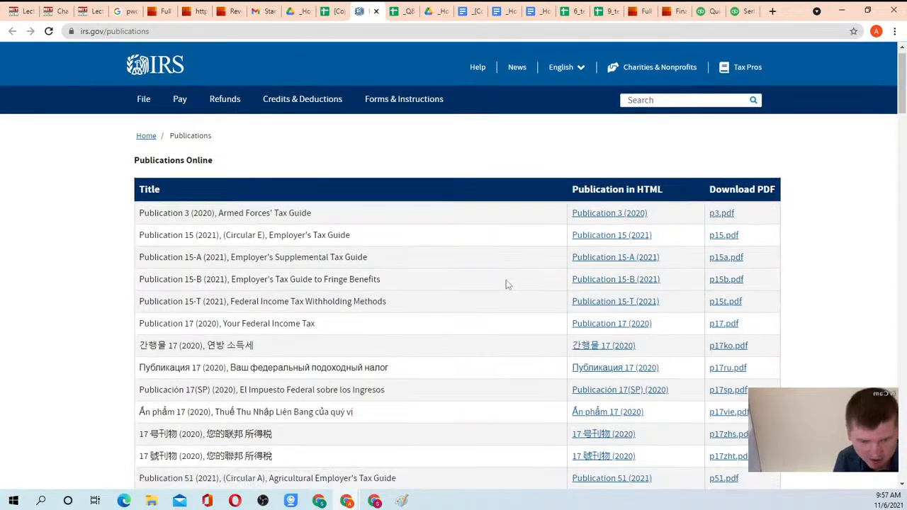
scroll(509, 269, "down", 1)
scroll(510, 251, "down", 2)
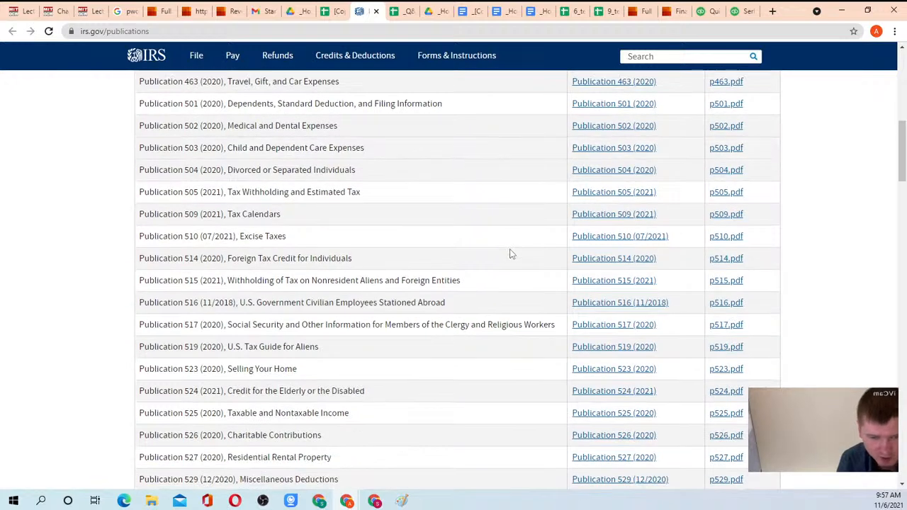
scroll(513, 253, "down", 3)
scroll(516, 256, "down", 2)
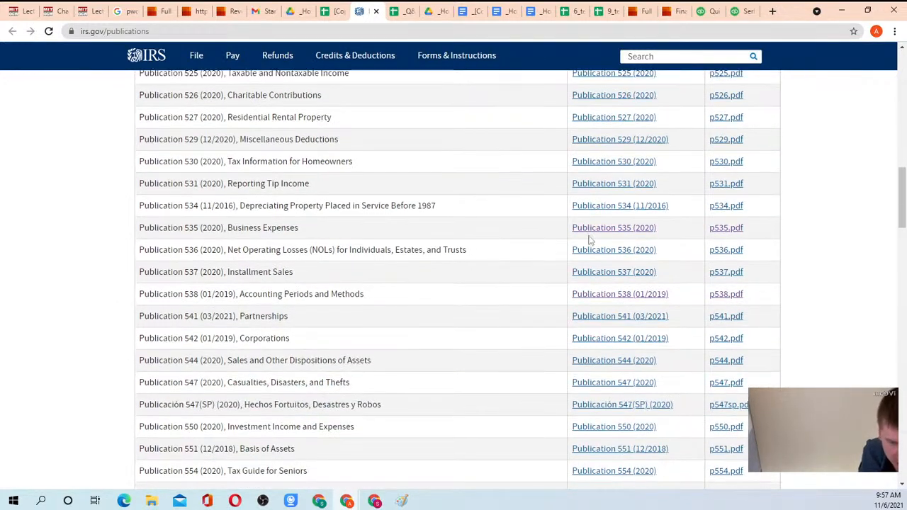
middle_click(726, 229)
middle_click(728, 292)
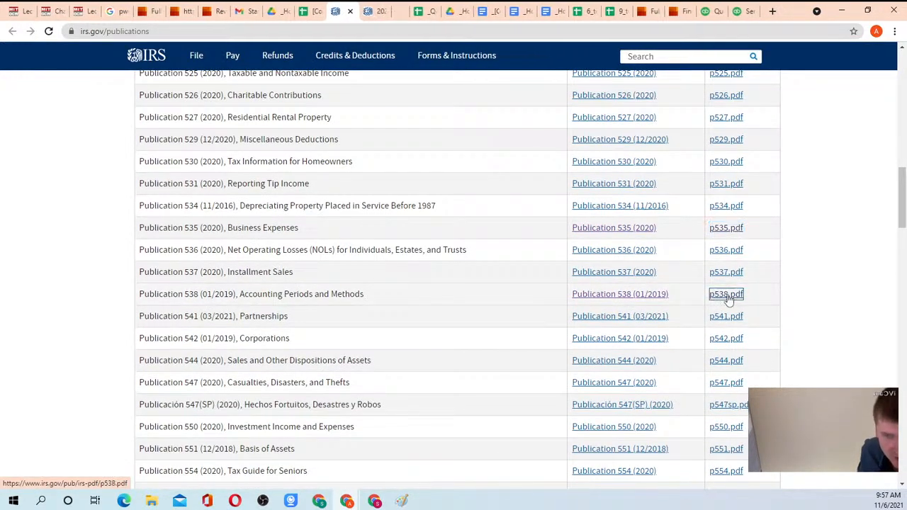
Step: Examine the opening pages of the Publication 535 PDF, from the contents through the chapter on deducting business expenses
left_click(367, 11)
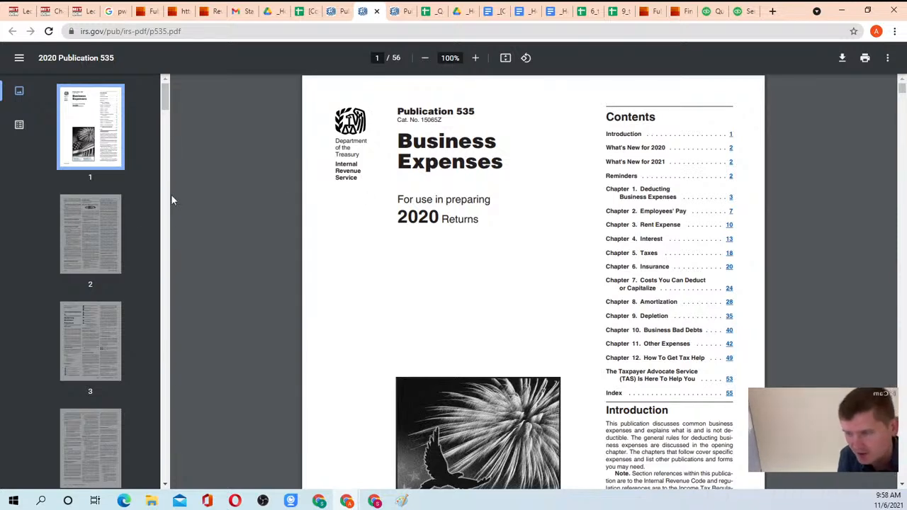
left_click(110, 226)
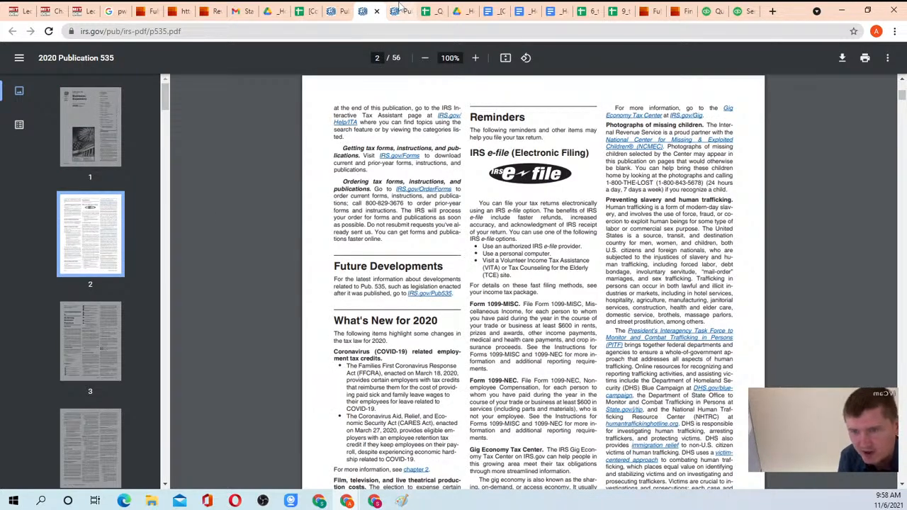
left_click(396, 11)
left_click(363, 11)
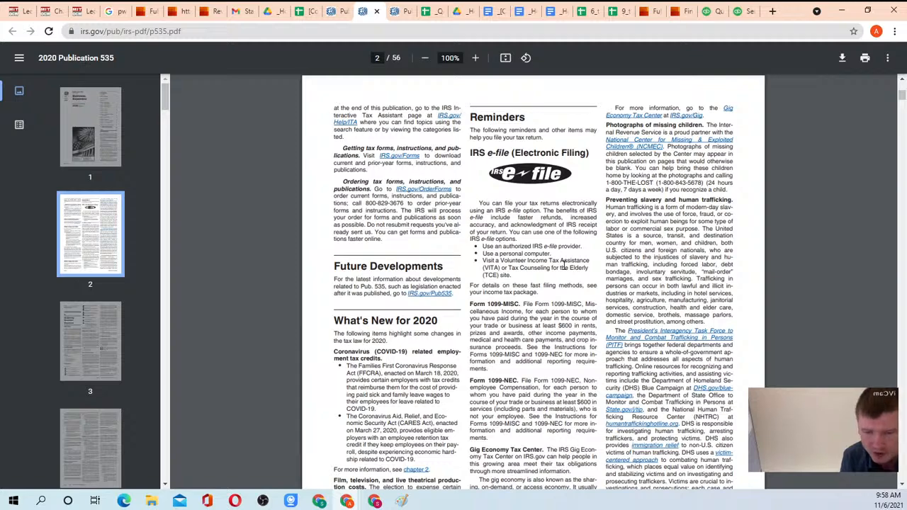
scroll(628, 244, "down", 3)
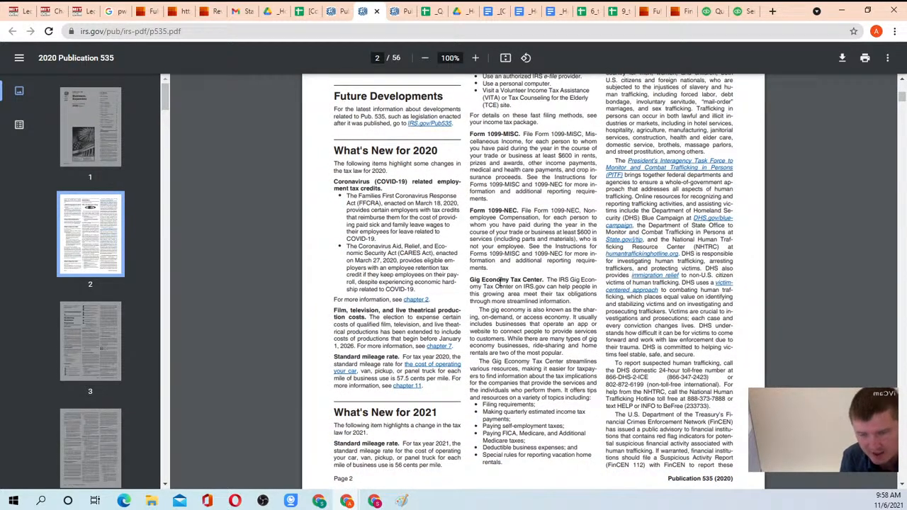
scroll(501, 281, "down", 9)
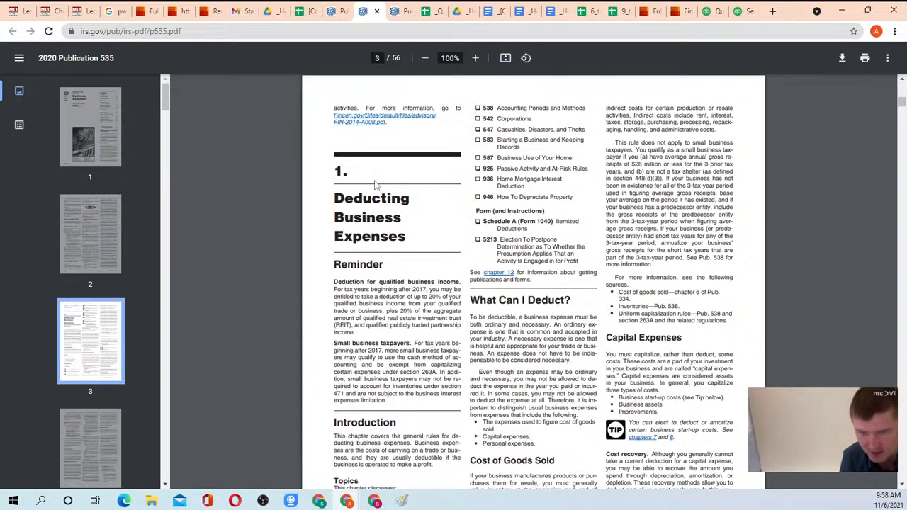
left_click(64, 248)
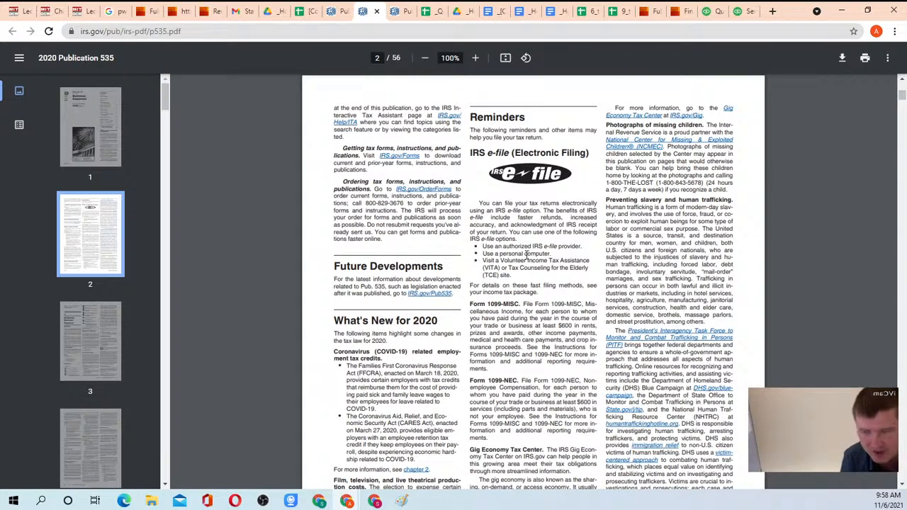
scroll(535, 248, "down", 2)
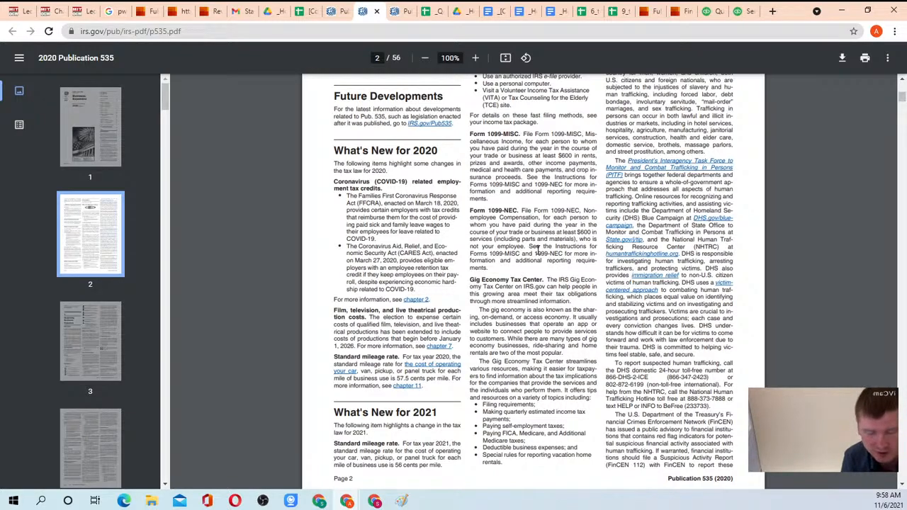
scroll(537, 249, "down", 8)
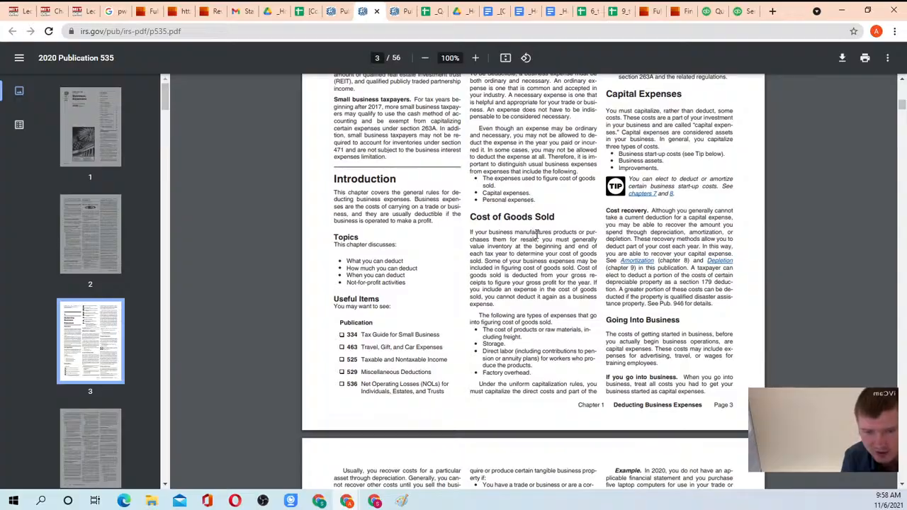
scroll(536, 234, "up", 10)
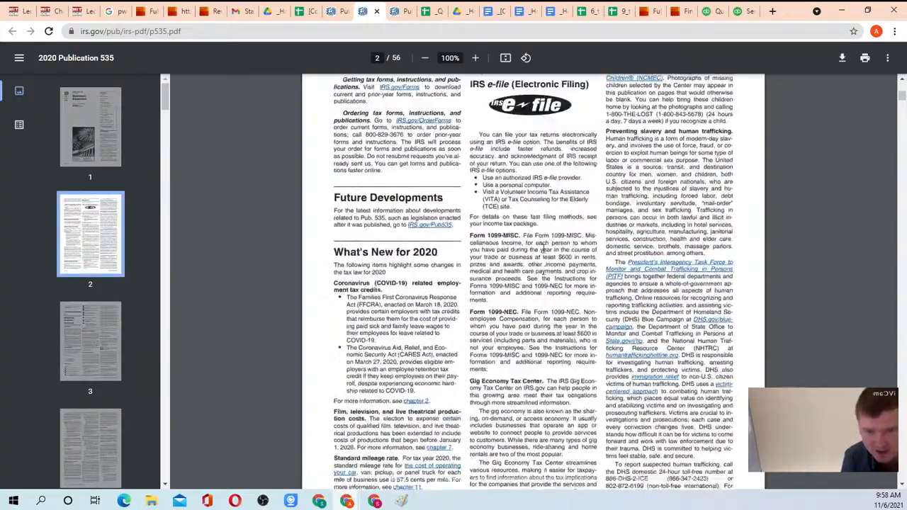
scroll(543, 249, "up", 4)
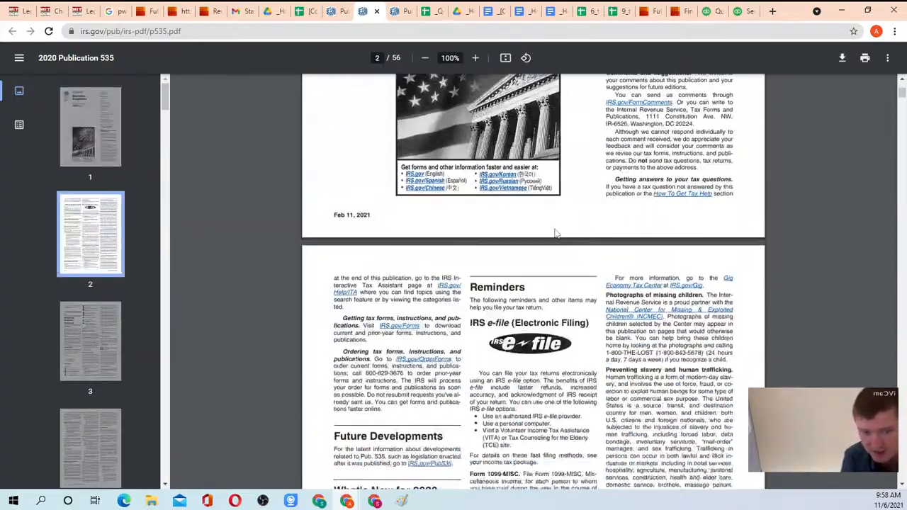
scroll(546, 234, "down", 8)
Step: Return to the accounting memo and review the publication reference and the prepaid revenue row across the cash basis and tax accounting columns
left_click(326, 12)
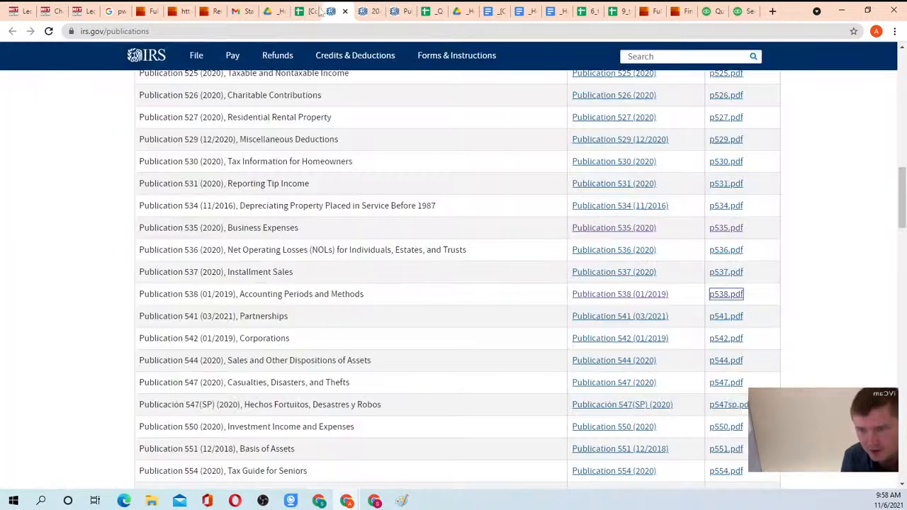
left_click(316, 11)
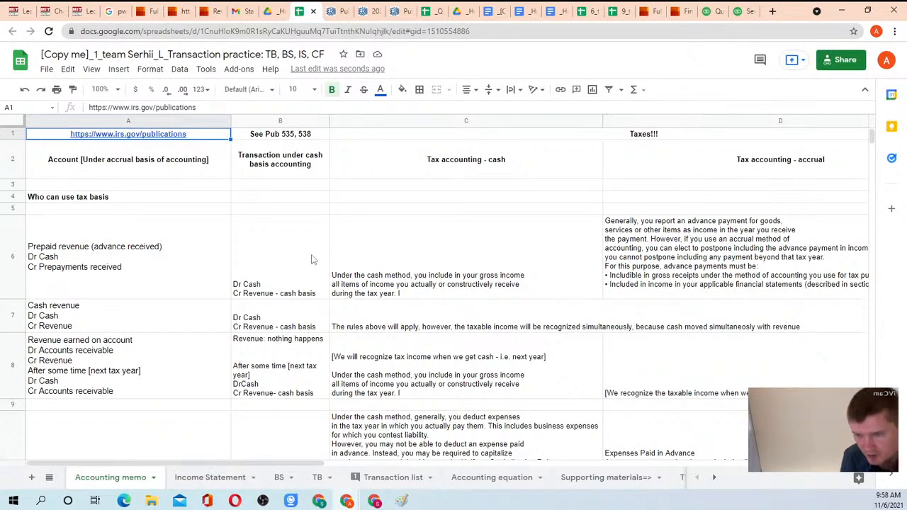
left_click(282, 141)
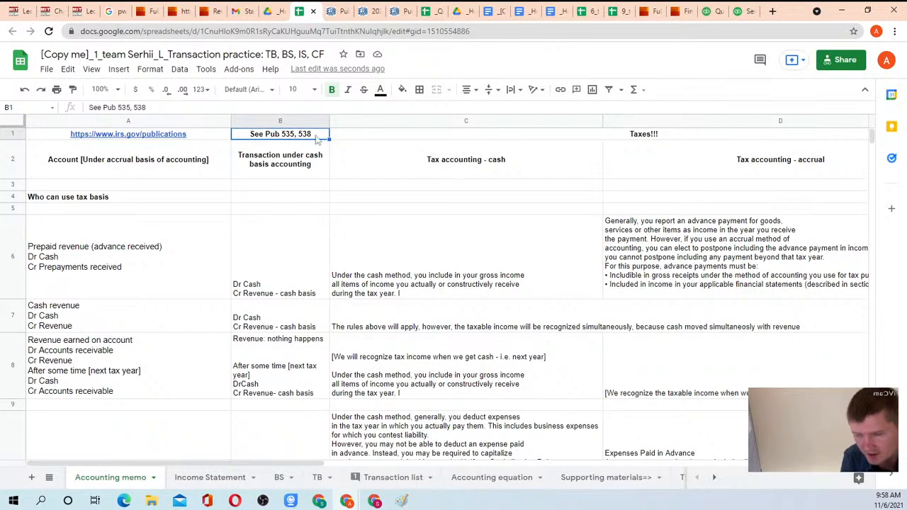
left_click(301, 288)
left_click(450, 276)
left_click(606, 279)
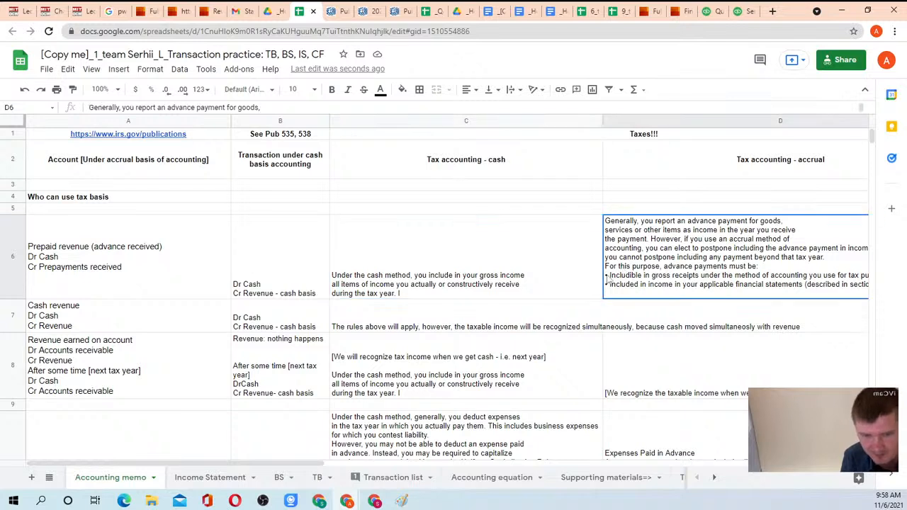